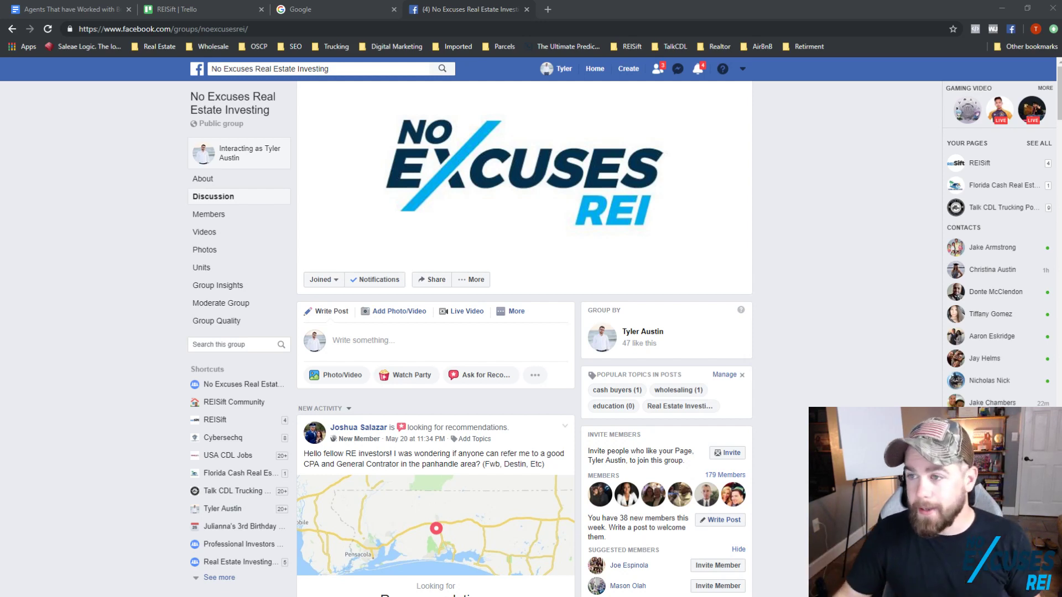
Step: Look over the No Excuses Real Estate Investing group, then close its Facebook tab to reach Google
{"action": "left_click", "coordinate": [104, 248]}
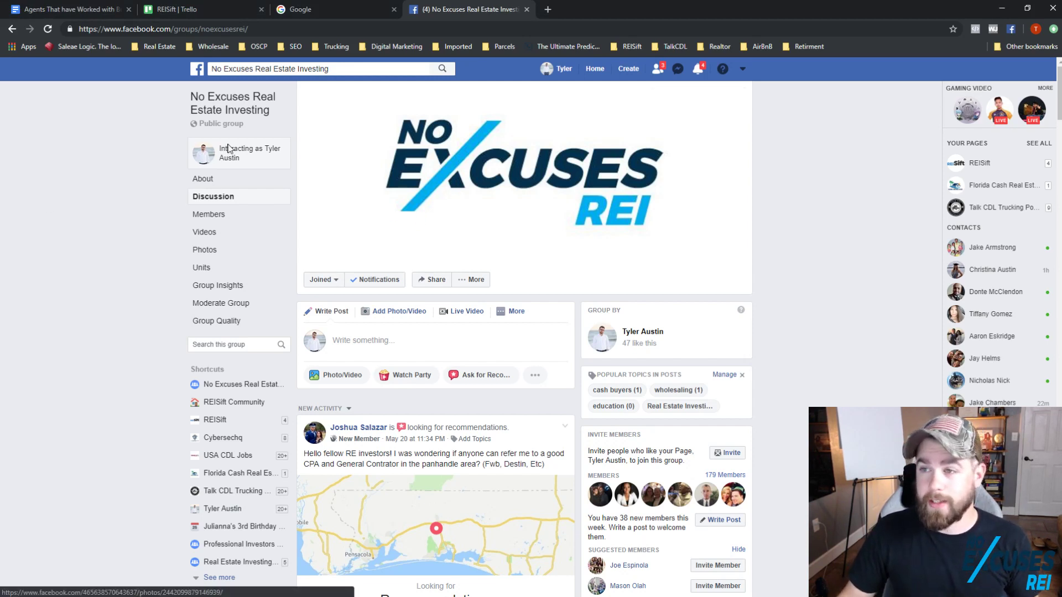
{"action": "left_click", "coordinate": [264, 67]}
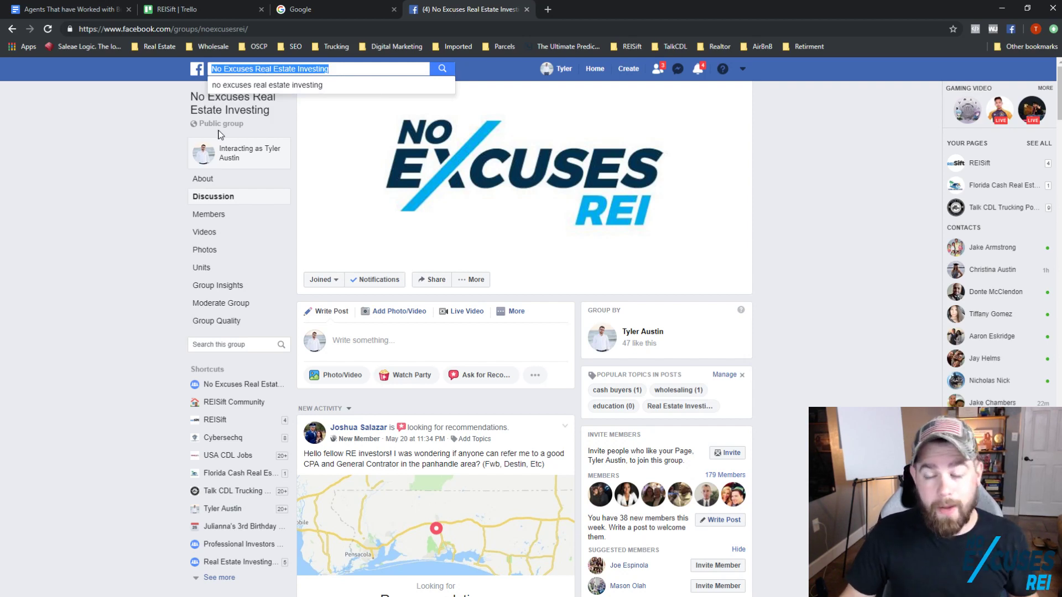
{"action": "left_click", "coordinate": [121, 356]}
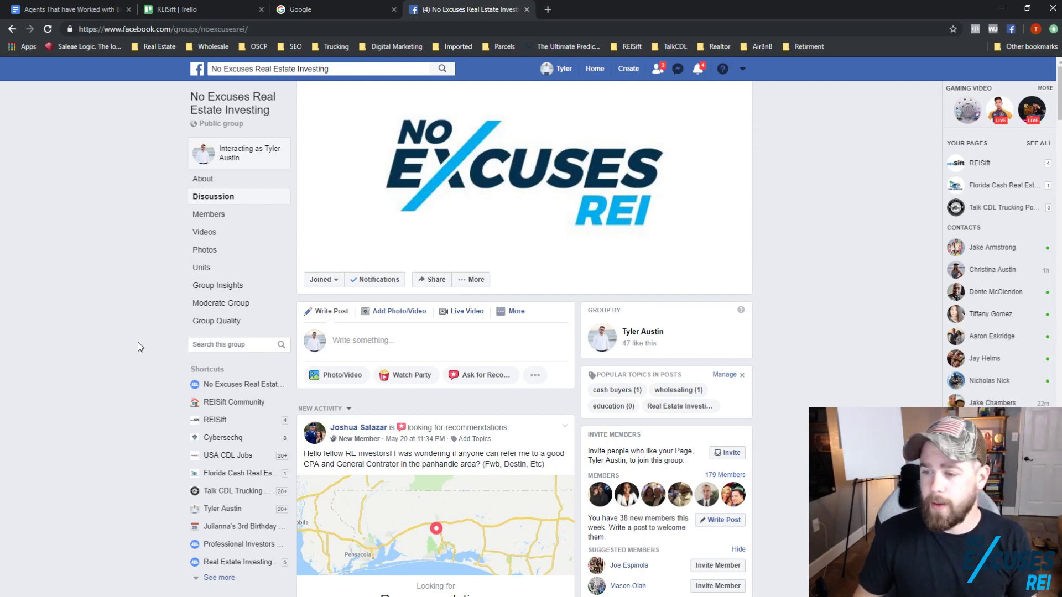
{"action": "scroll", "coordinate": [423, 440], "scroll_direction": "down", "scroll_amount": 10}
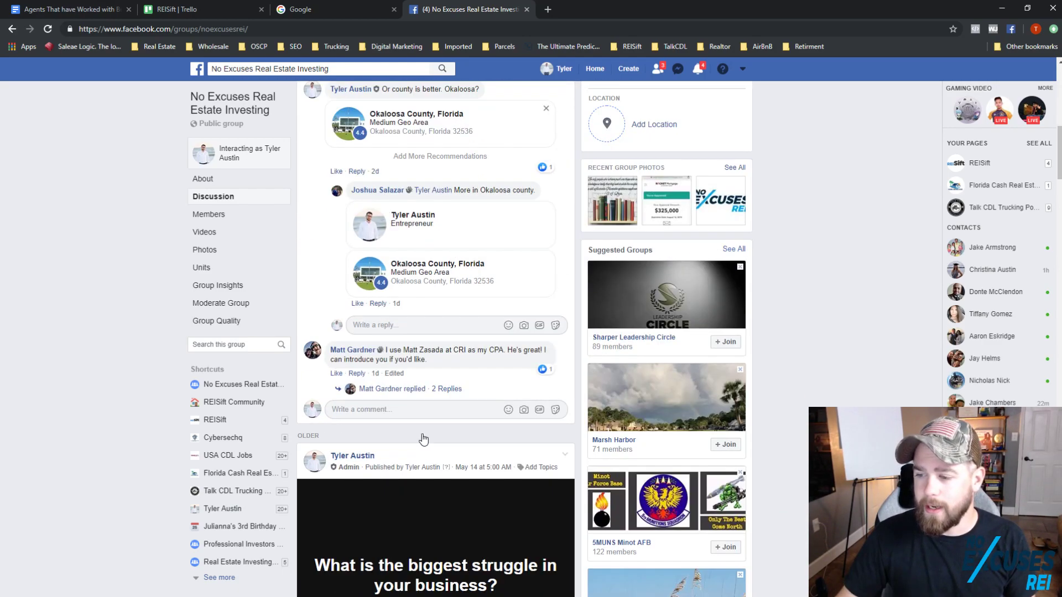
{"action": "scroll", "coordinate": [423, 440], "scroll_direction": "down", "scroll_amount": 15}
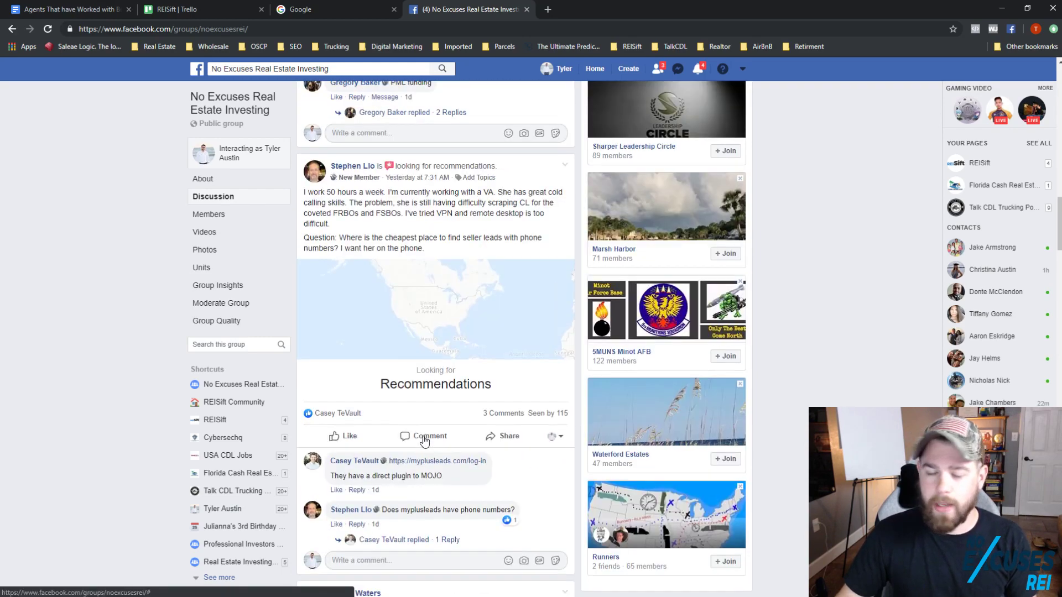
{"action": "scroll", "coordinate": [424, 441], "scroll_direction": "up", "scroll_amount": 20}
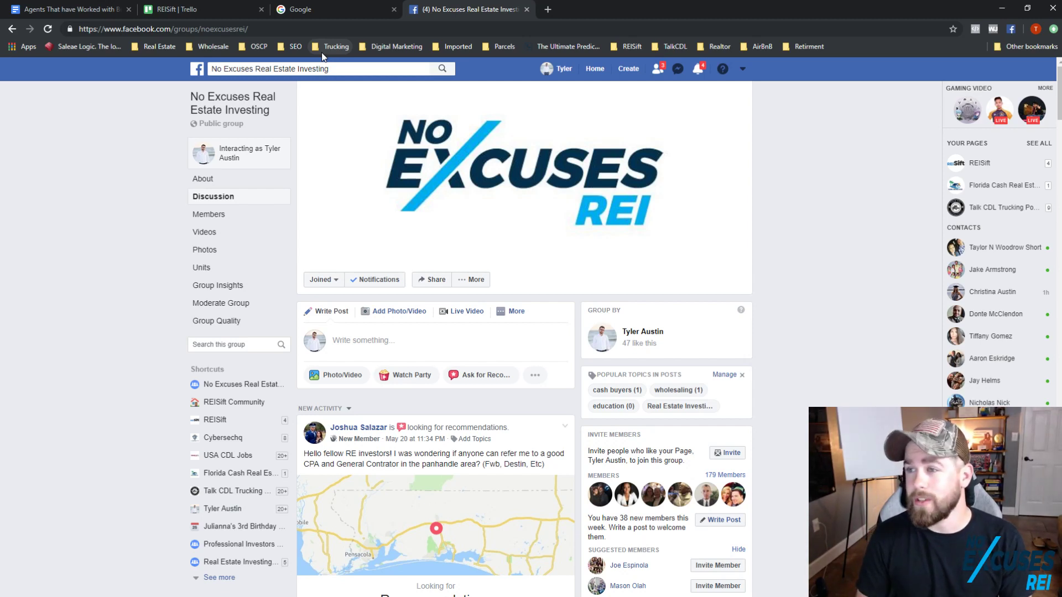
{"action": "left_click", "coordinate": [528, 9]}
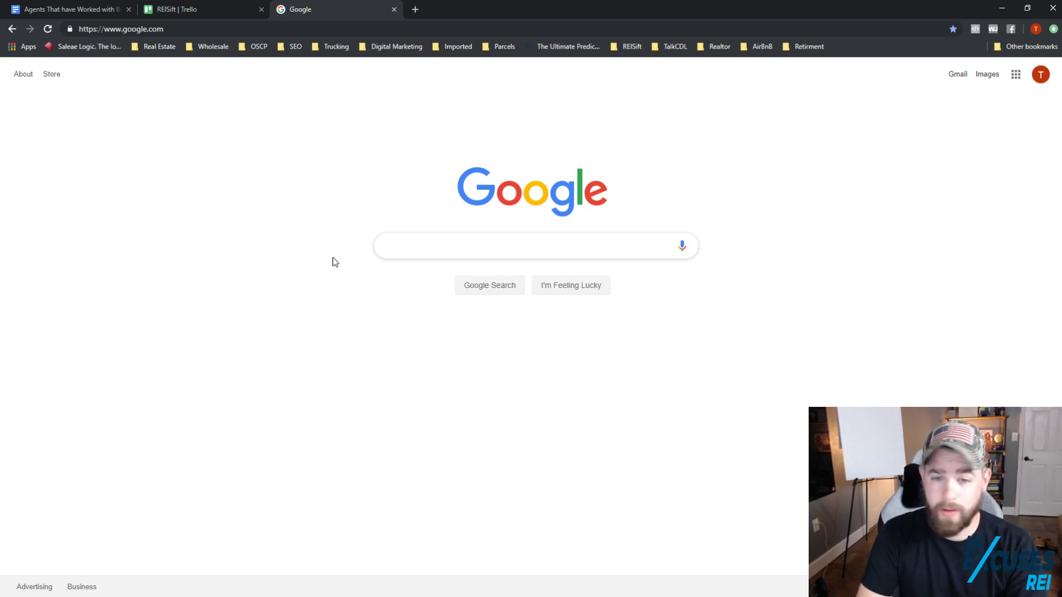
Step: Search Google for 'podio' and open the 'Login | Podio' result
{"action": "type", "text": "podio"}
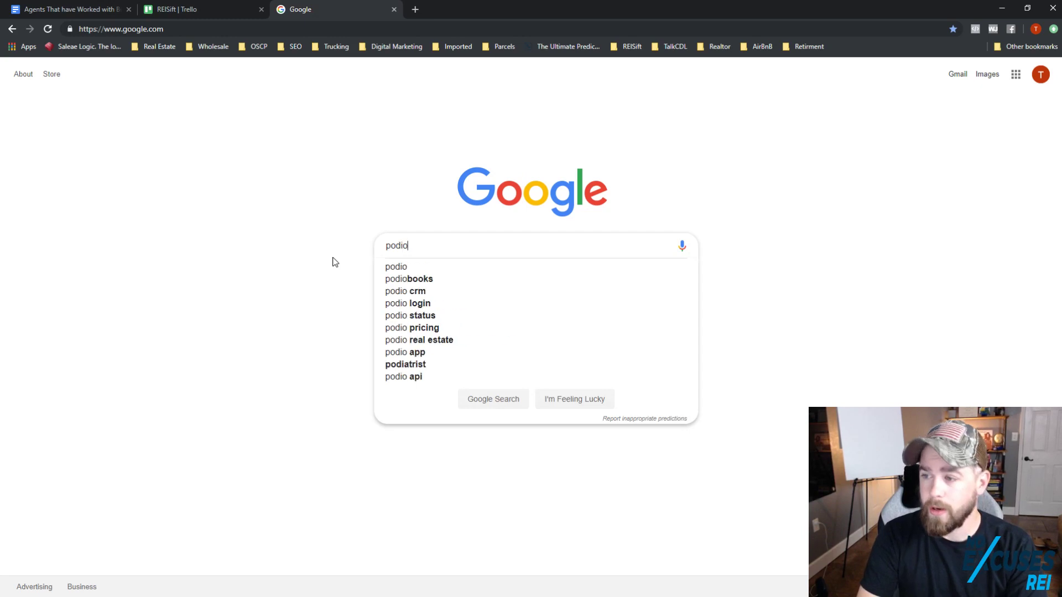
{"action": "key", "text": "Return"}
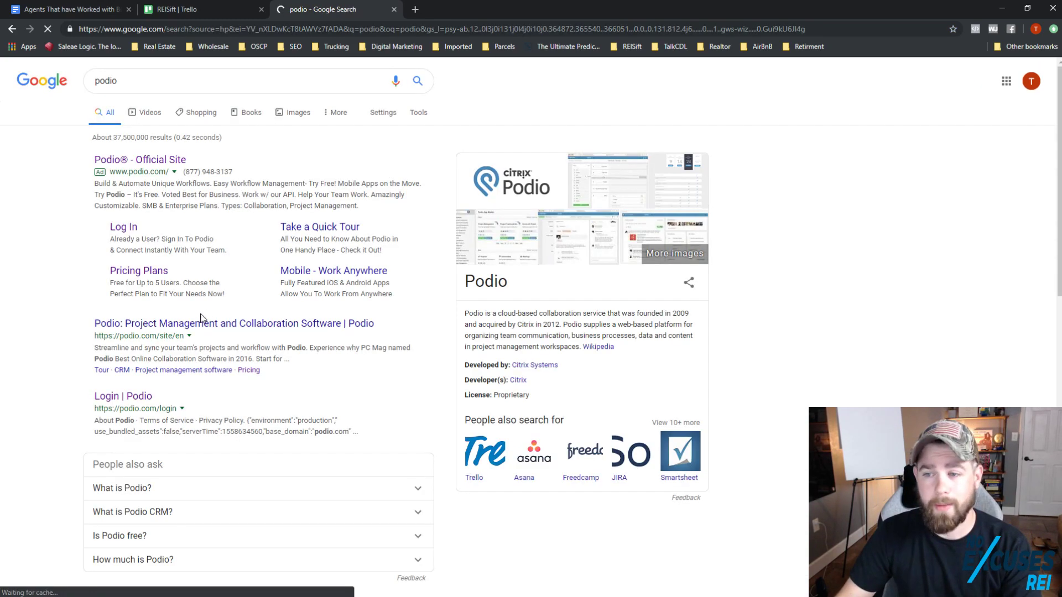
{"action": "left_click", "coordinate": [140, 399]}
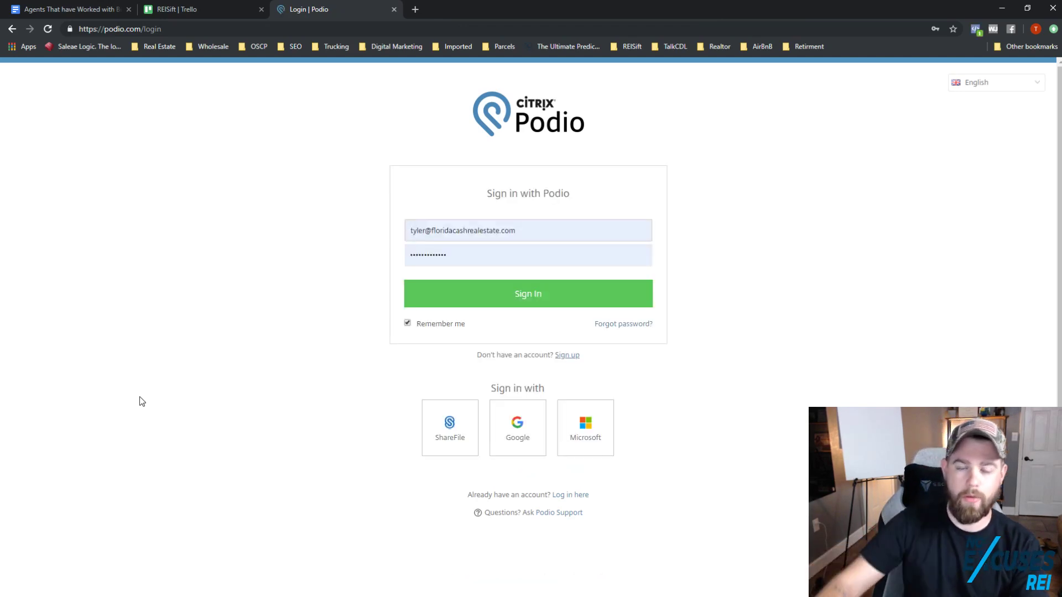
Step: Delete the autofilled email address and password from the Podio login form
{"action": "left_click", "coordinate": [496, 228]}
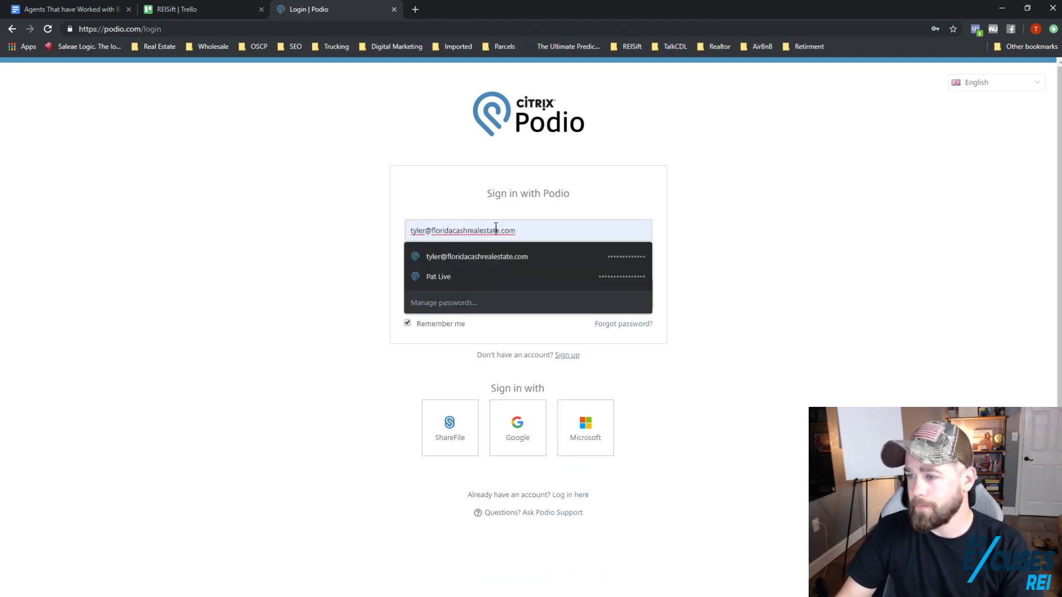
{"action": "key", "text": "ctrl+a"}
{"action": "key", "text": "BackSpace"}
{"action": "left_click", "coordinate": [676, 256]}
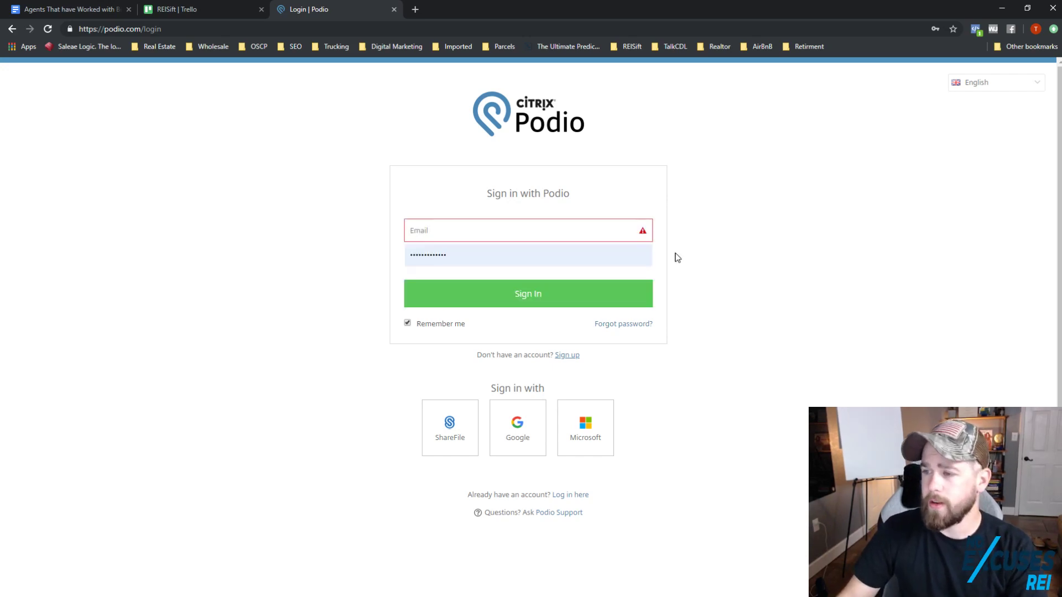
{"action": "double_click", "coordinate": [418, 256]}
{"action": "key", "text": "BackSpace"}
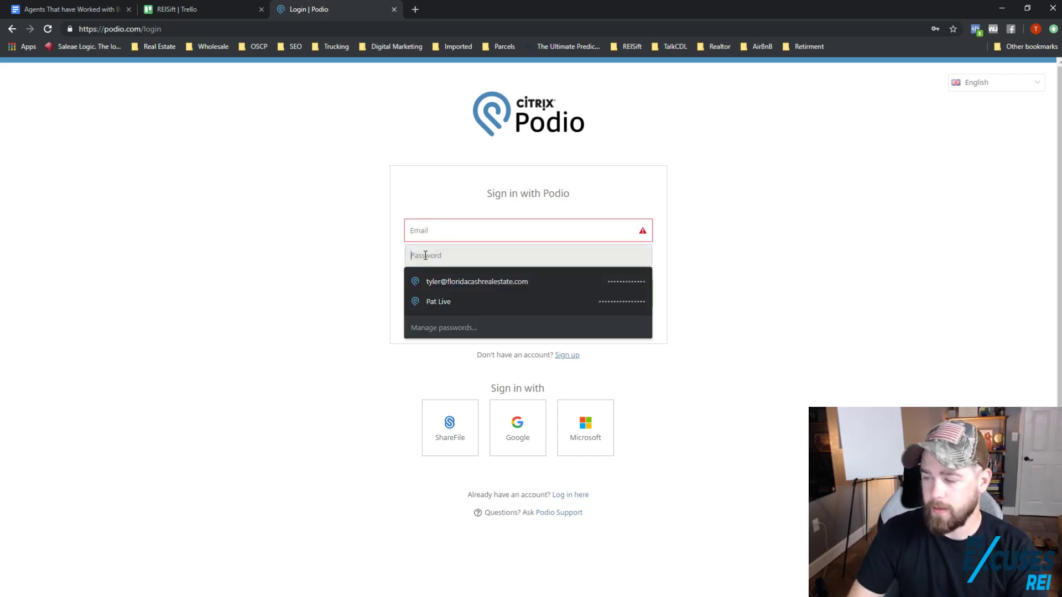
{"action": "left_click", "coordinate": [742, 215]}
Step: Go to the free account sign-up page from the link below the login form
{"action": "left_click", "coordinate": [521, 230]}
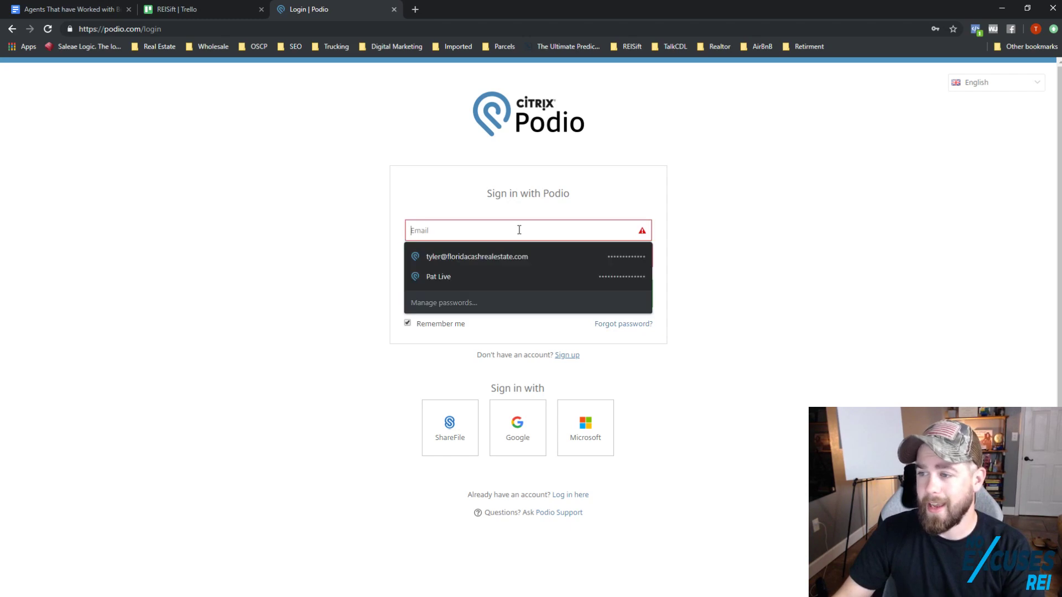
{"action": "left_click", "coordinate": [776, 257]}
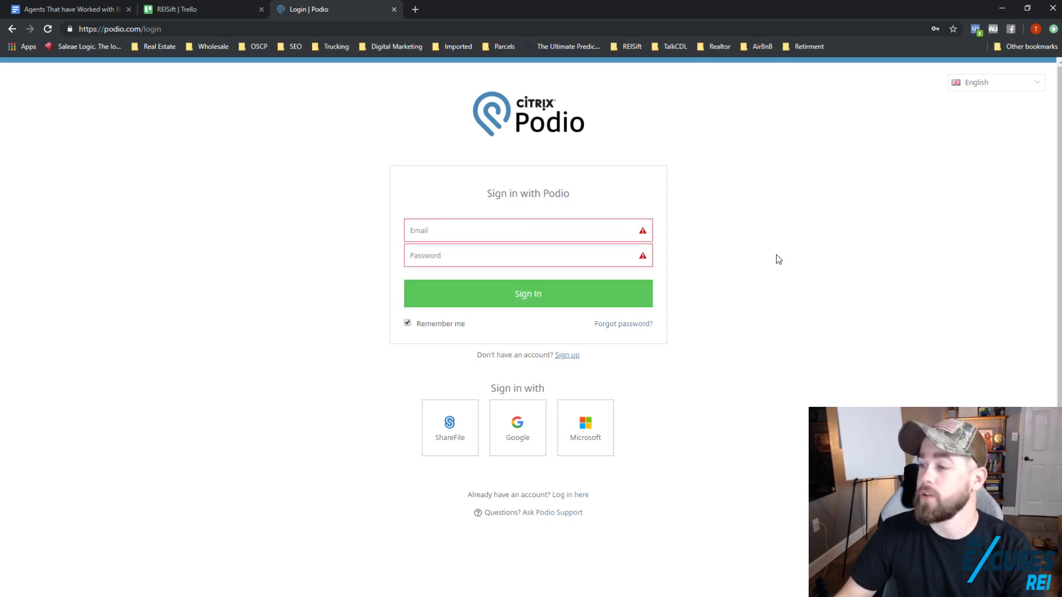
{"action": "left_click", "coordinate": [599, 238]}
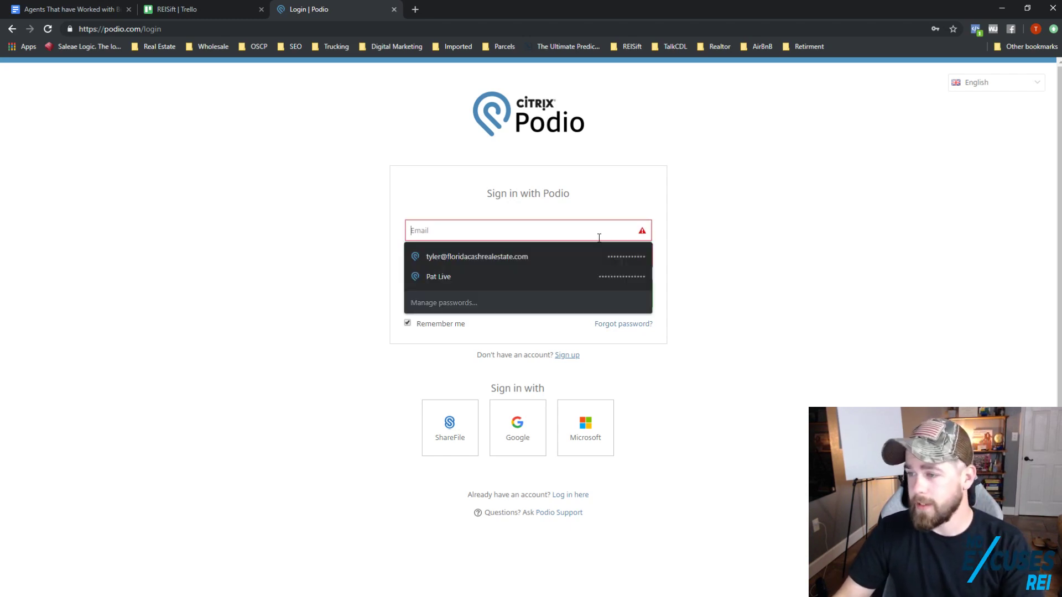
{"action": "left_click", "coordinate": [669, 350]}
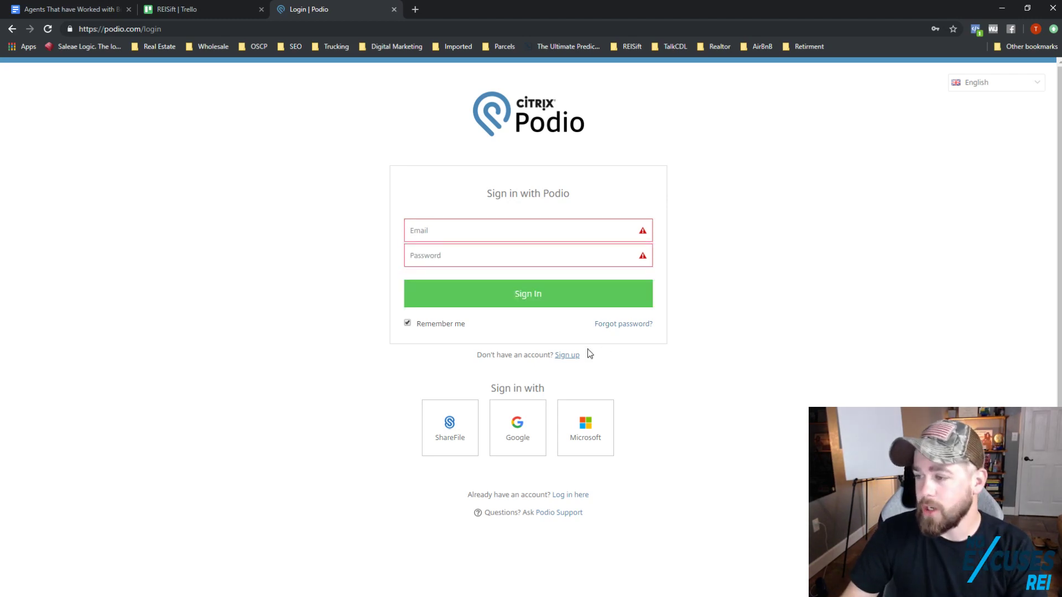
{"action": "left_click", "coordinate": [565, 355]}
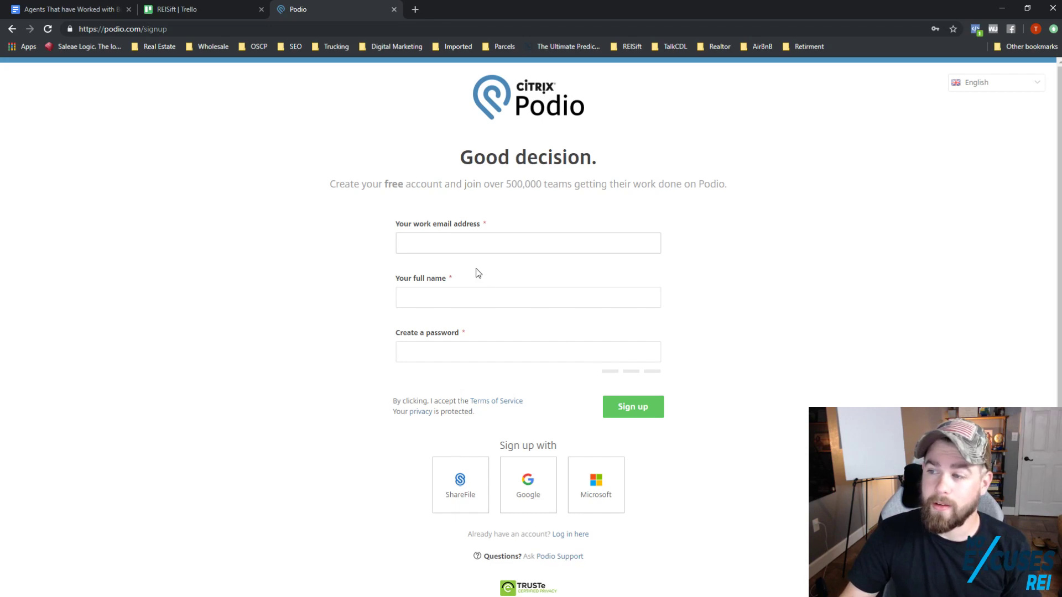
{"action": "left_click", "coordinate": [454, 242]}
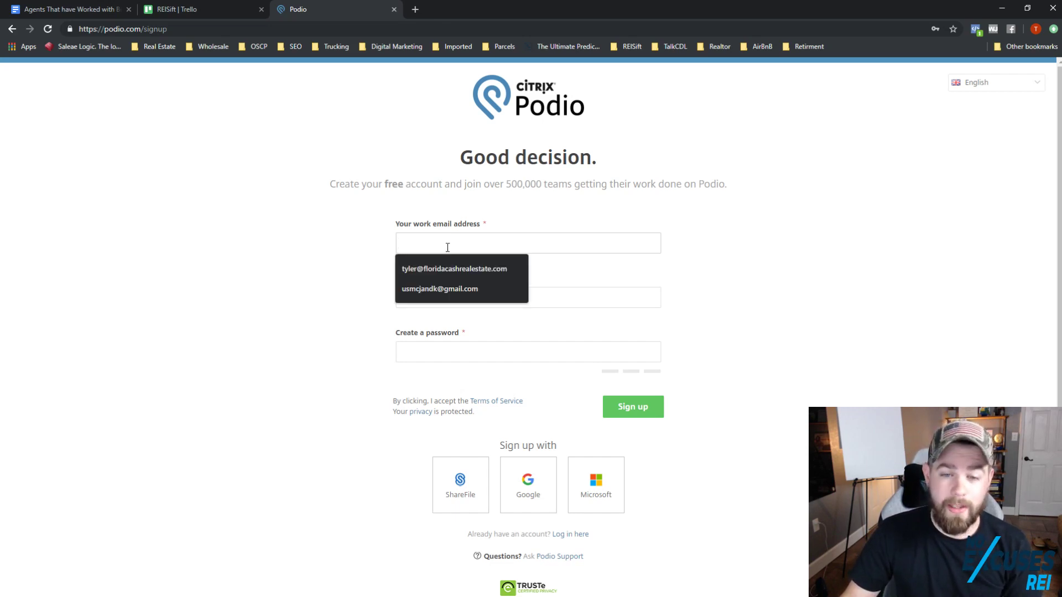
{"action": "left_click", "coordinate": [435, 221]}
{"action": "left_click", "coordinate": [435, 239]}
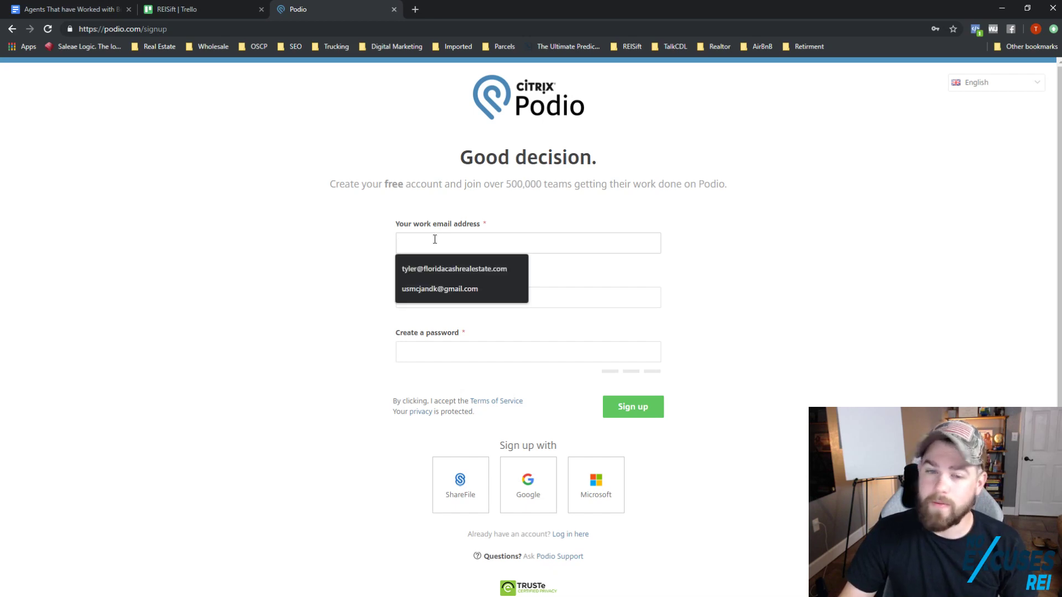
{"action": "left_click", "coordinate": [348, 259]}
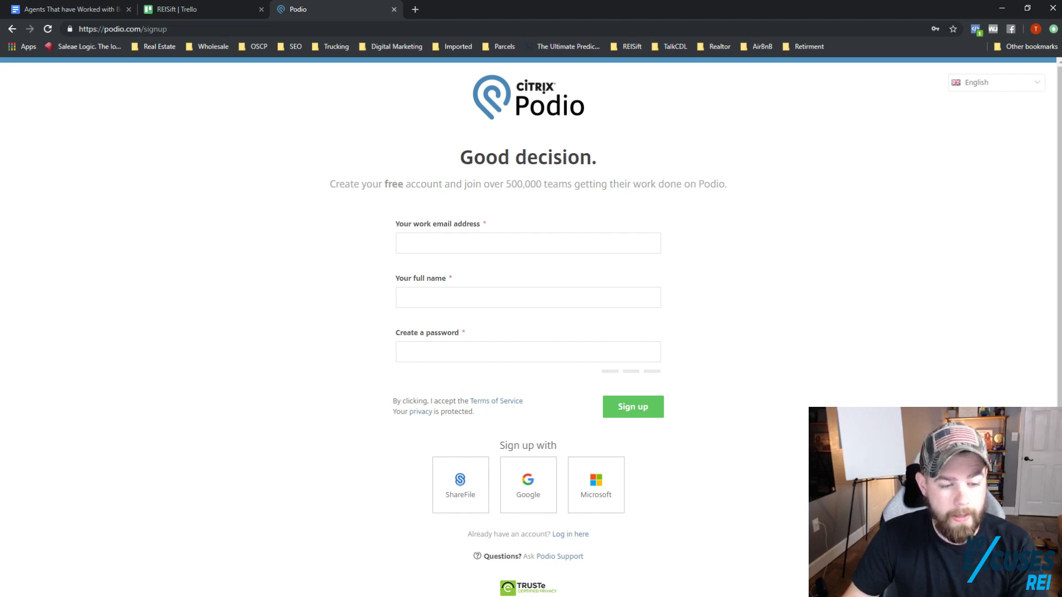
{"action": "key", "text": "alt+Tab"}
{"action": "left_click_drag", "start_coordinate": [277, 201], "coordinate": [0, 93]}
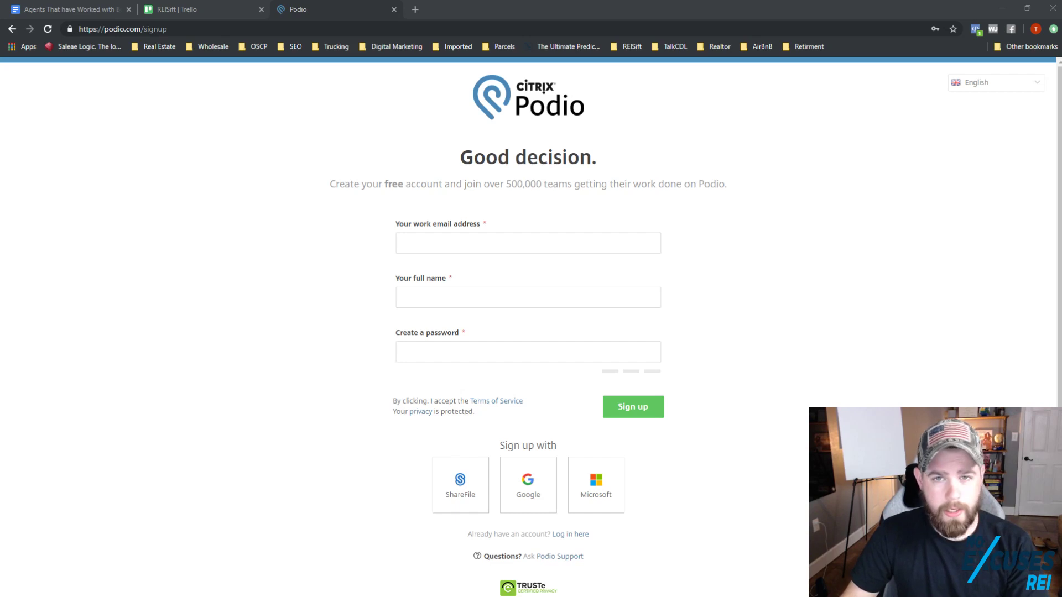
Step: Enter the work email address and full name in the sign-up form
{"action": "left_click", "coordinate": [433, 242]}
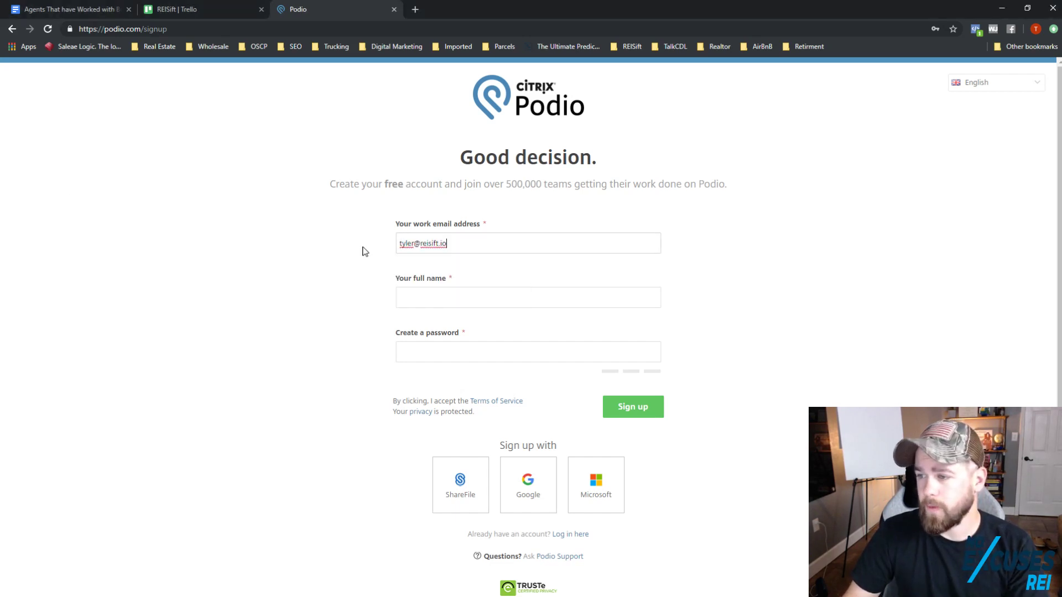
{"action": "left_click", "coordinate": [420, 294]}
{"action": "type", "text": "T"}
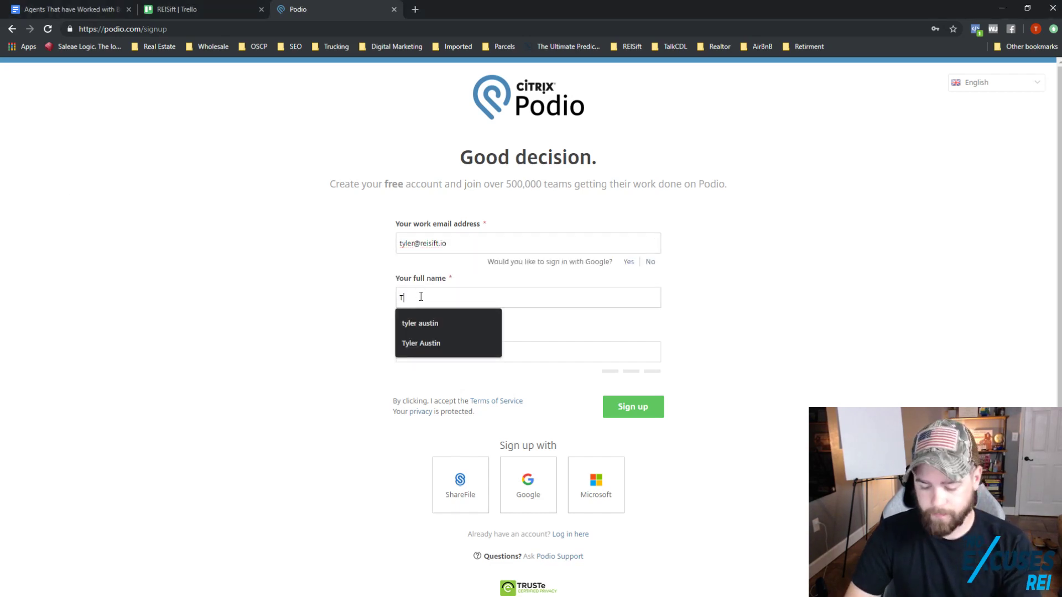
{"action": "type", "text": "yler Austin"}
Step: Type the account password, retyping it once, and submit the sign-up
{"action": "key", "text": "Tab"}
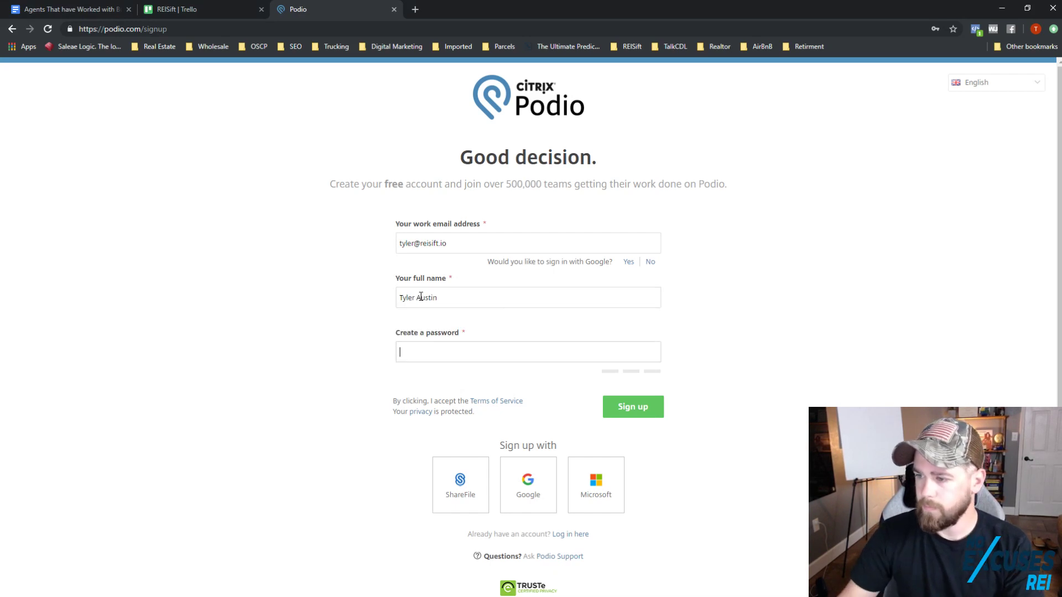
{"action": "type", "text": "a"}
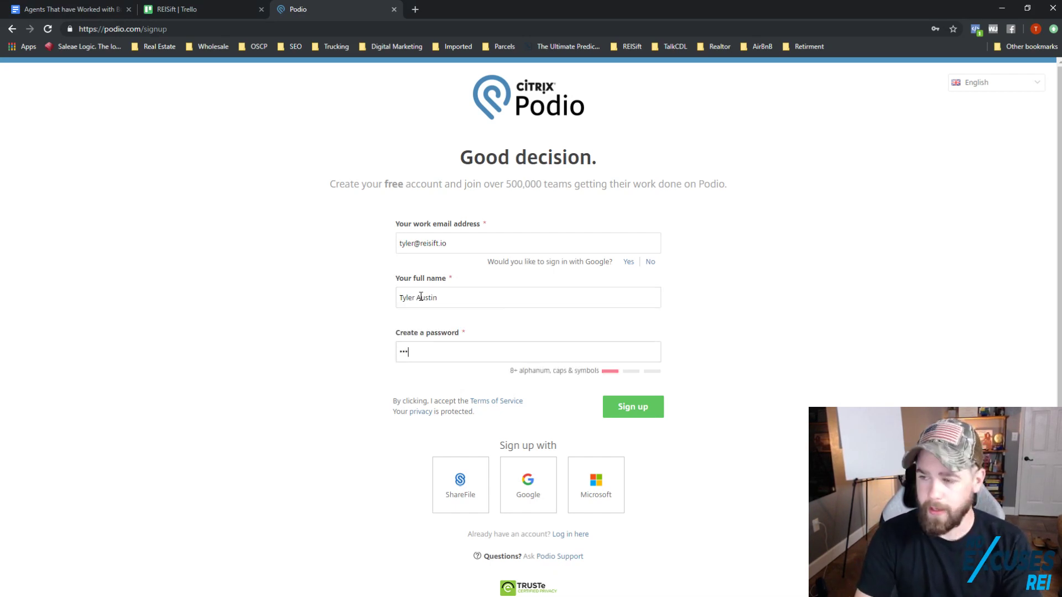
{"action": "type", "text": "********"}
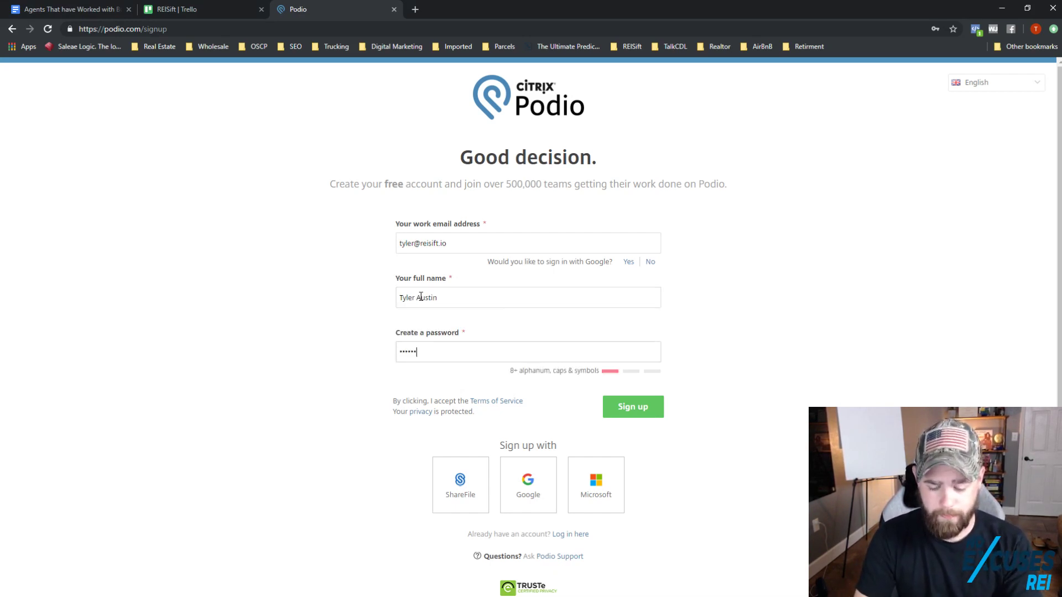
{"action": "type", "text": "****"}
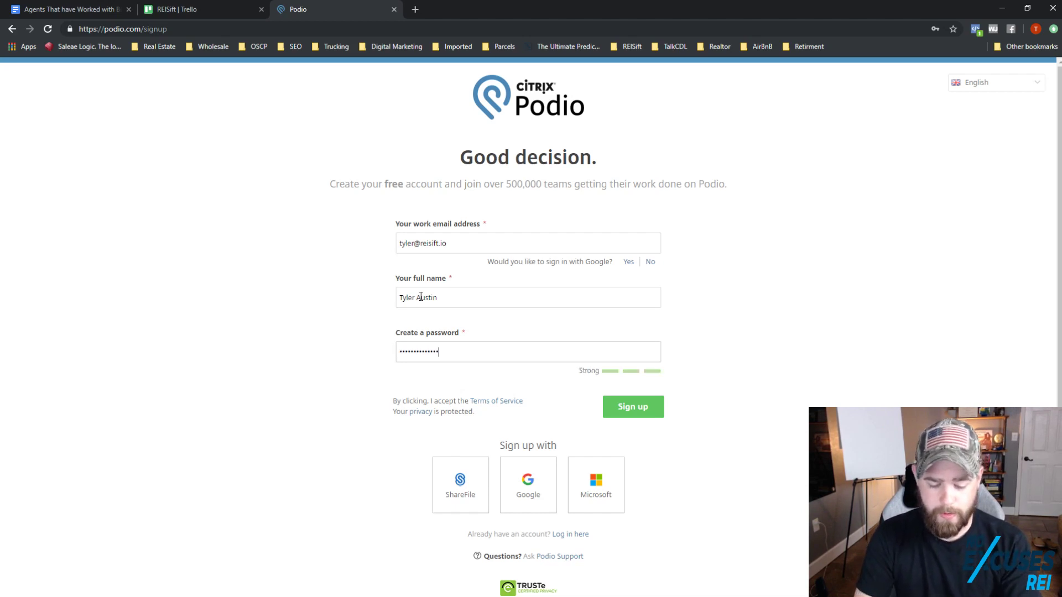
{"action": "key", "text": "ctrl+a"}
{"action": "key", "text": "BackSpace"}
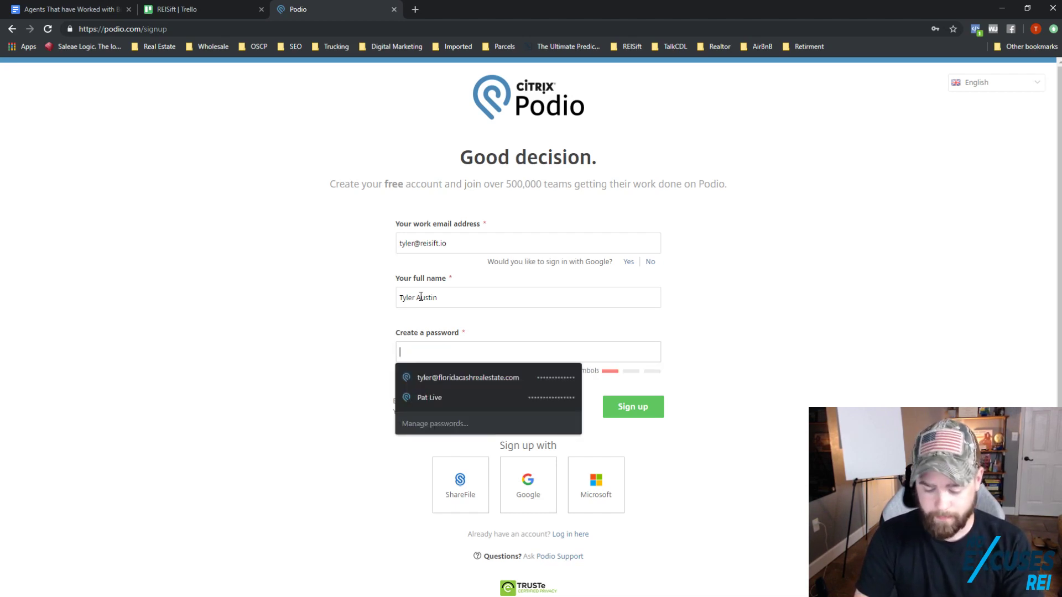
{"action": "type", "text": "*********"}
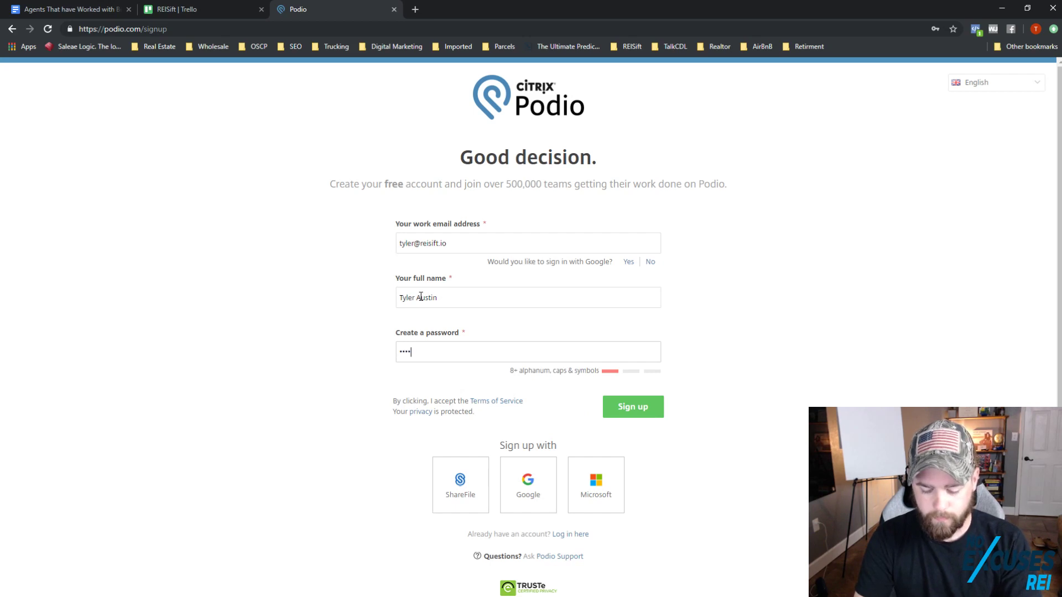
{"action": "type", "text": "*******"}
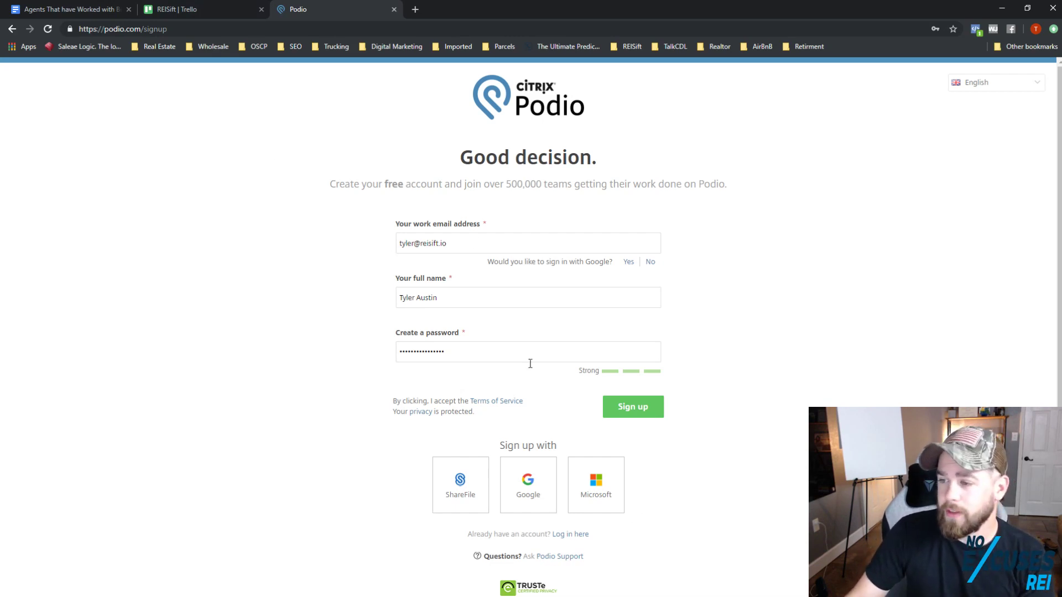
{"action": "left_click", "coordinate": [640, 409]}
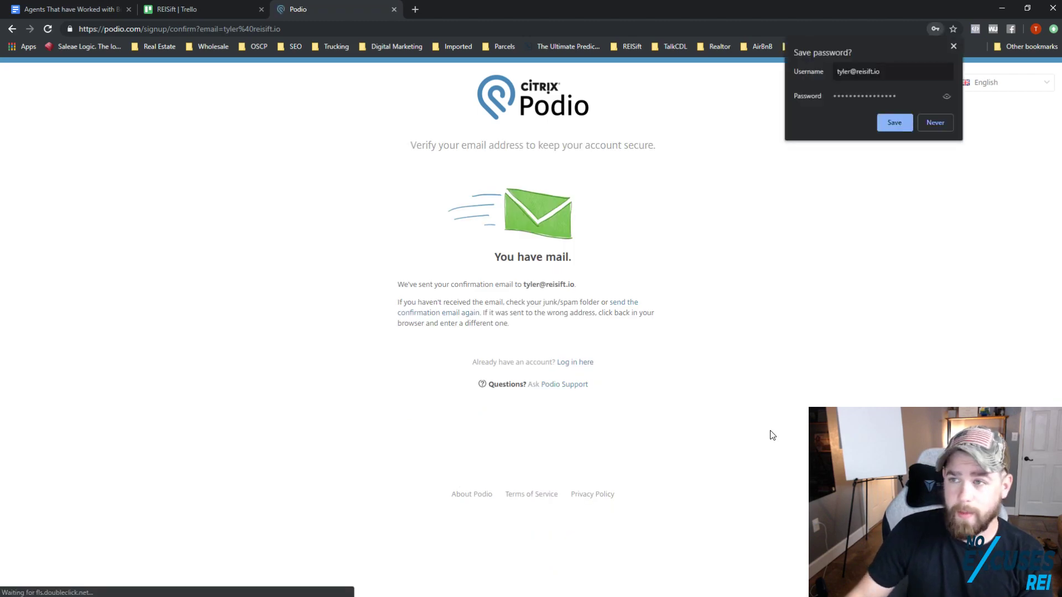
Step: Confirm the email address through the Gmail verification message and return to Podio's welcome form
{"action": "left_click", "coordinate": [418, 9]}
{"action": "left_click", "coordinate": [418, 10]}
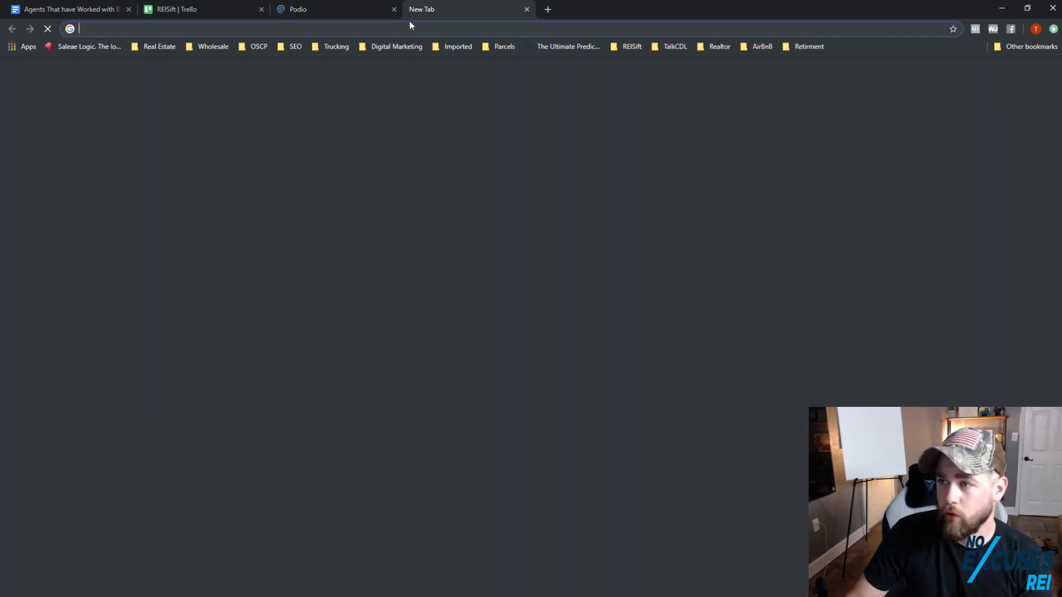
{"action": "left_click_drag", "start_coordinate": [412, 15], "coordinate": [0, 158]}
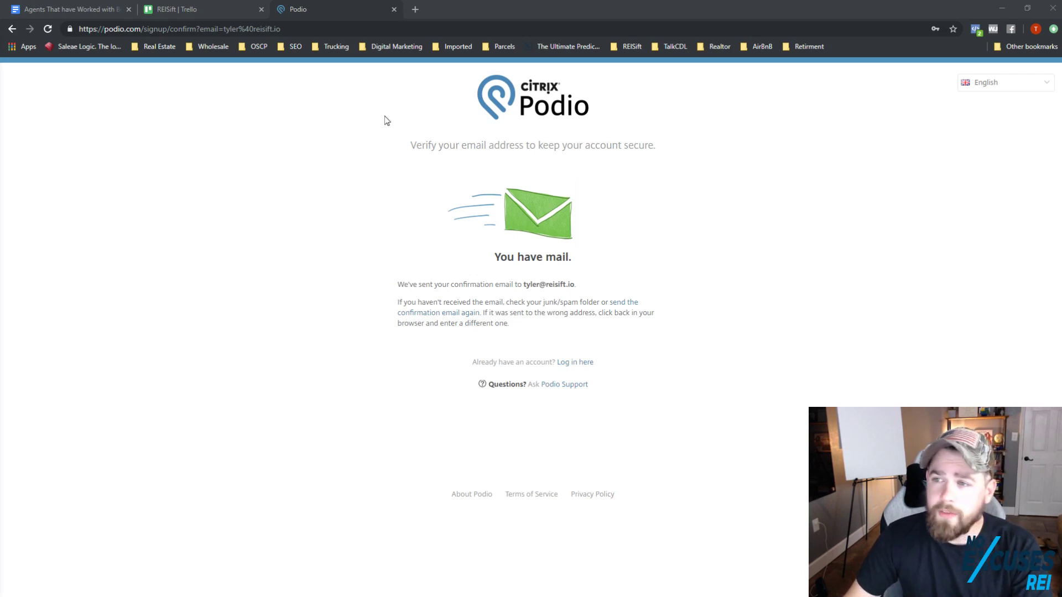
{"action": "left_click_drag", "start_coordinate": [0, 118], "coordinate": [620, 124]}
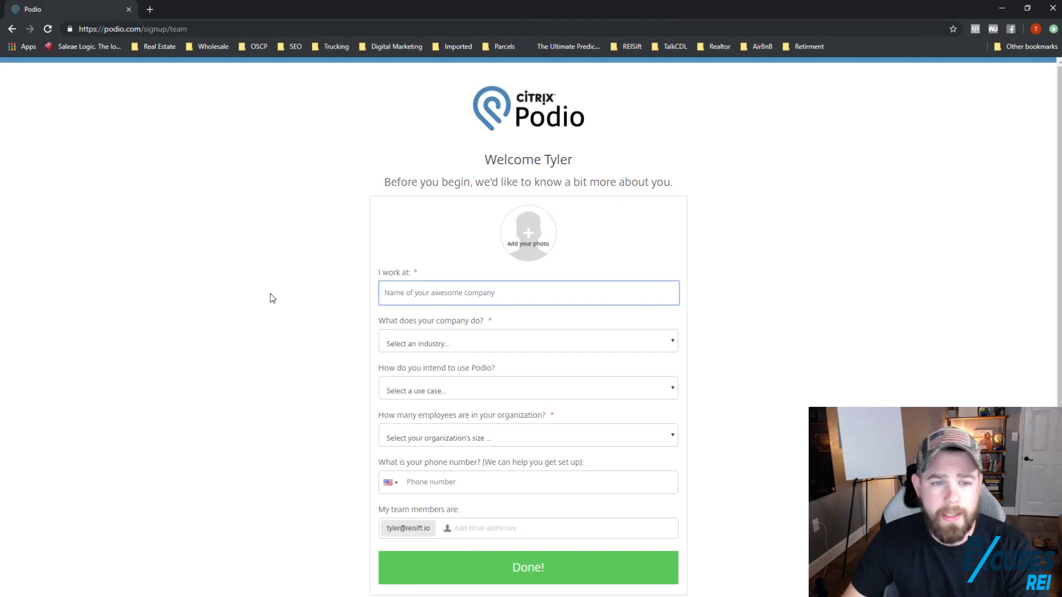
{"action": "left_click_drag", "start_coordinate": [0, 130], "coordinate": [555, 131]}
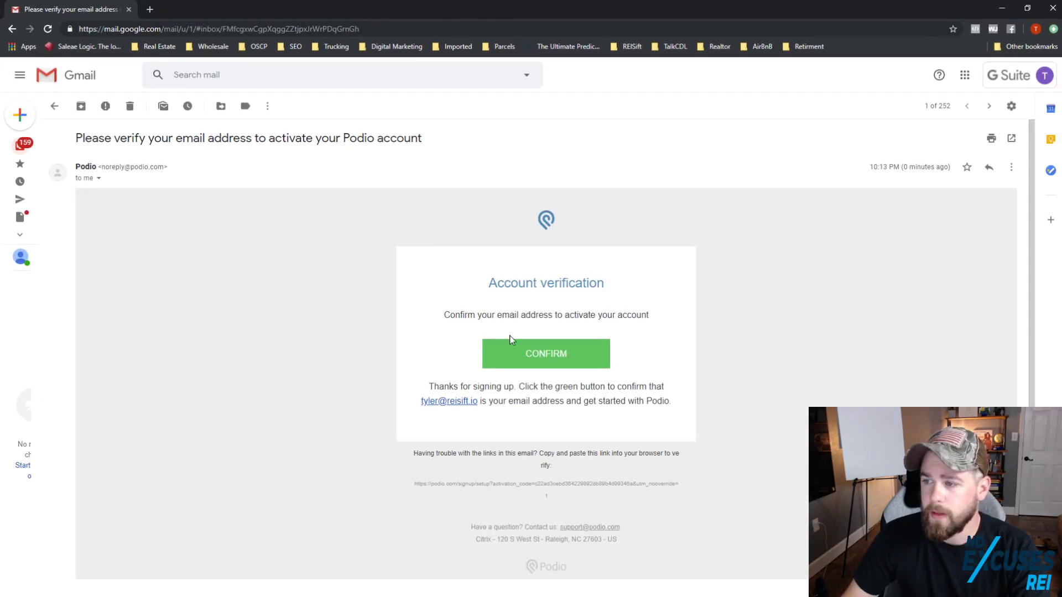
{"action": "left_click", "coordinate": [129, 9]}
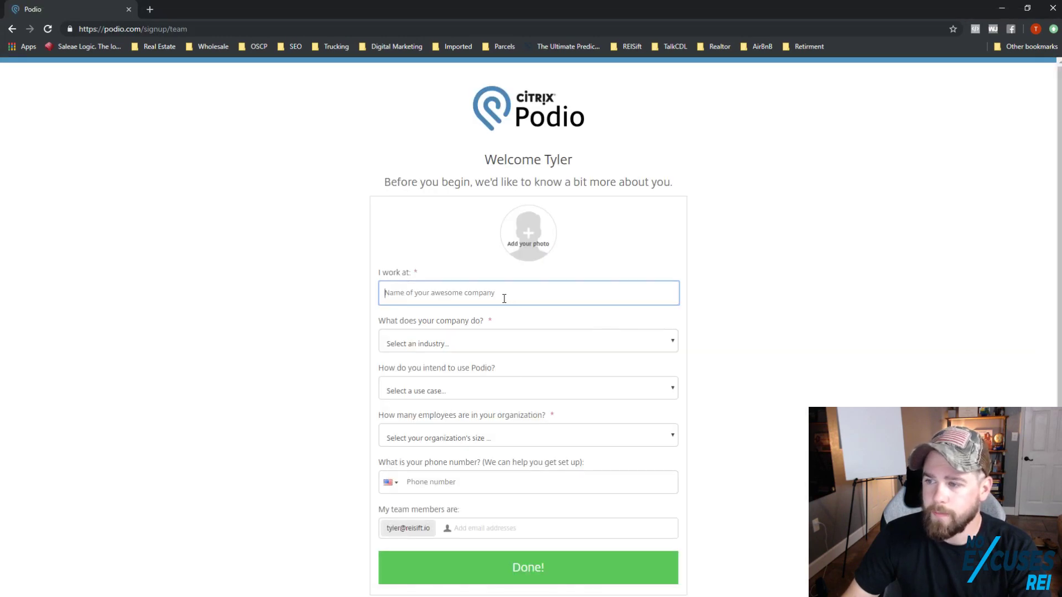
Step: Enter REISIFT as the company name in the welcome form
{"action": "left_click", "coordinate": [502, 298]}
{"action": "left_click", "coordinate": [365, 300]}
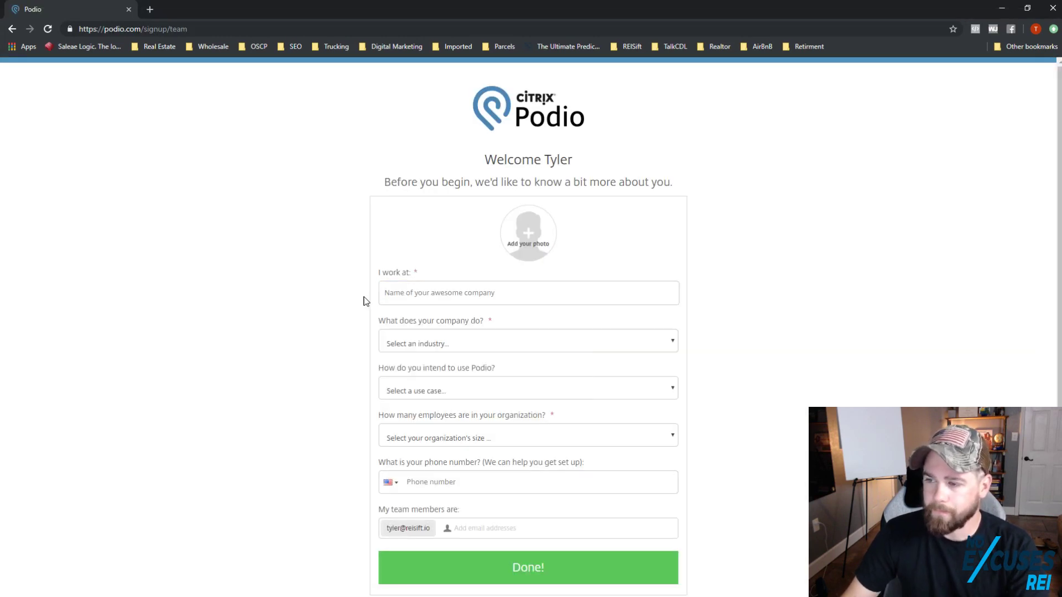
{"action": "left_click", "coordinate": [435, 297]}
{"action": "type", "text": "REISIF"}
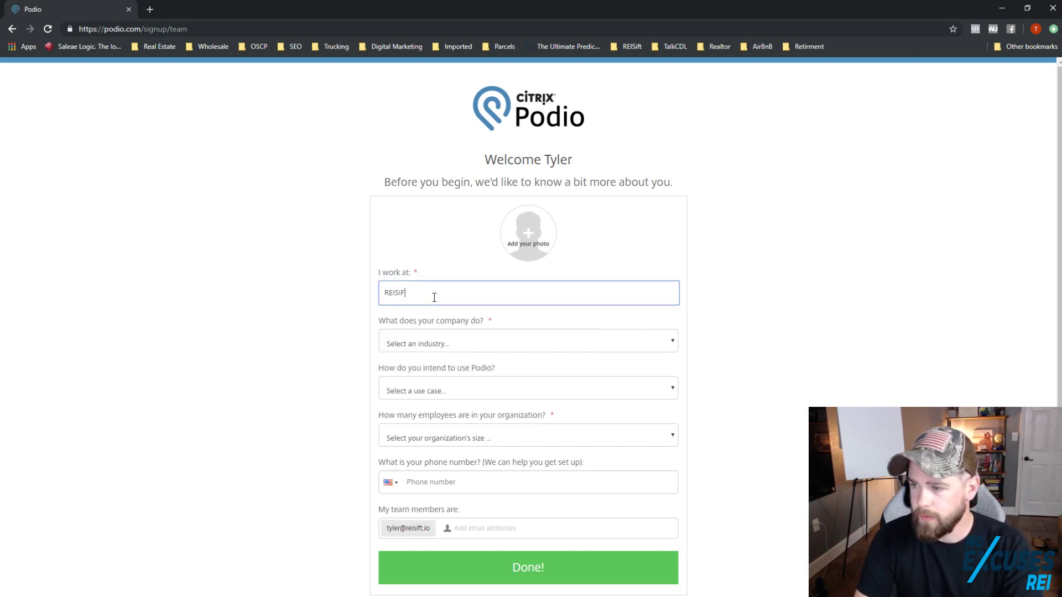
{"action": "type", "text": "T"}
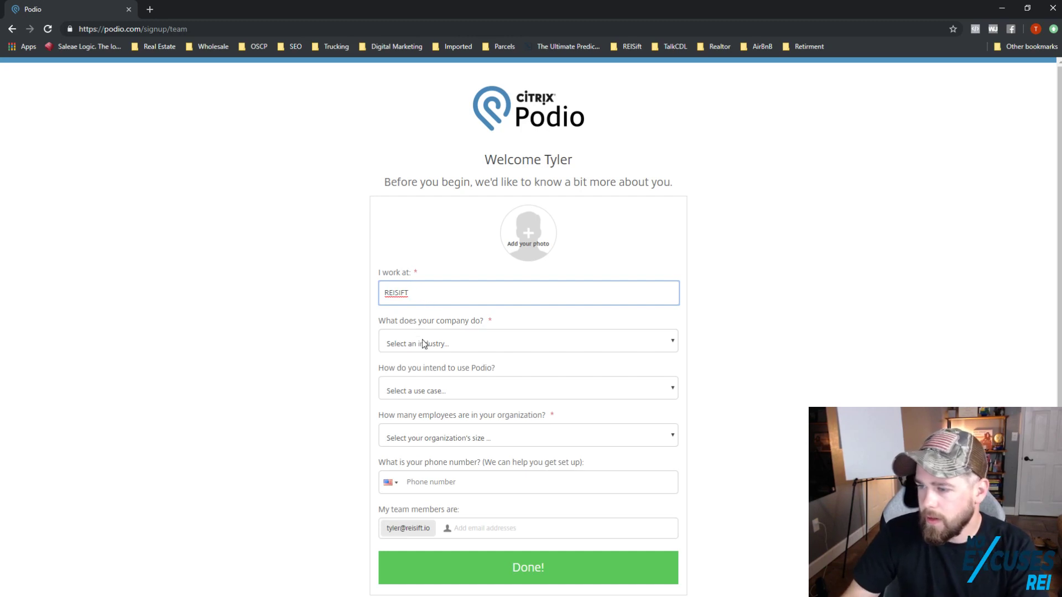
Step: Choose Software industry, Sales & CRM use and 1-10 employees
{"action": "left_click", "coordinate": [424, 344]}
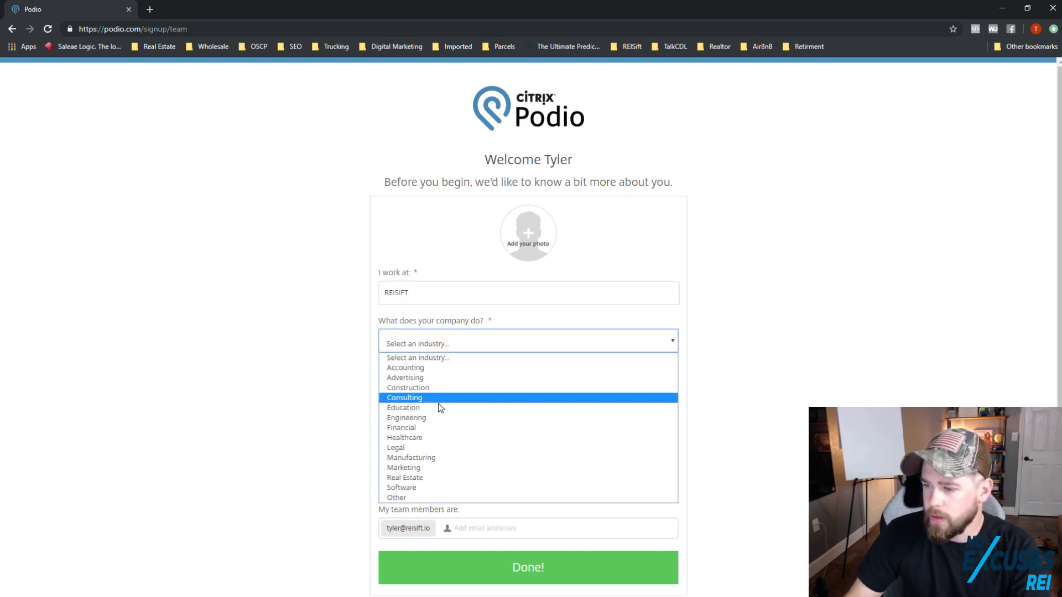
{"action": "left_click", "coordinate": [415, 487]}
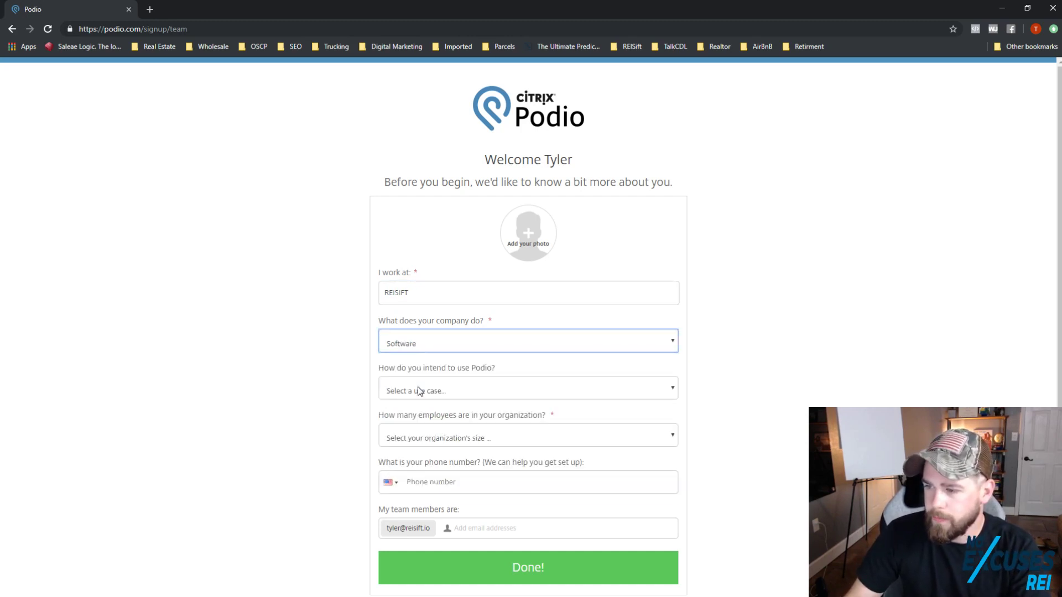
{"action": "left_click", "coordinate": [438, 390]}
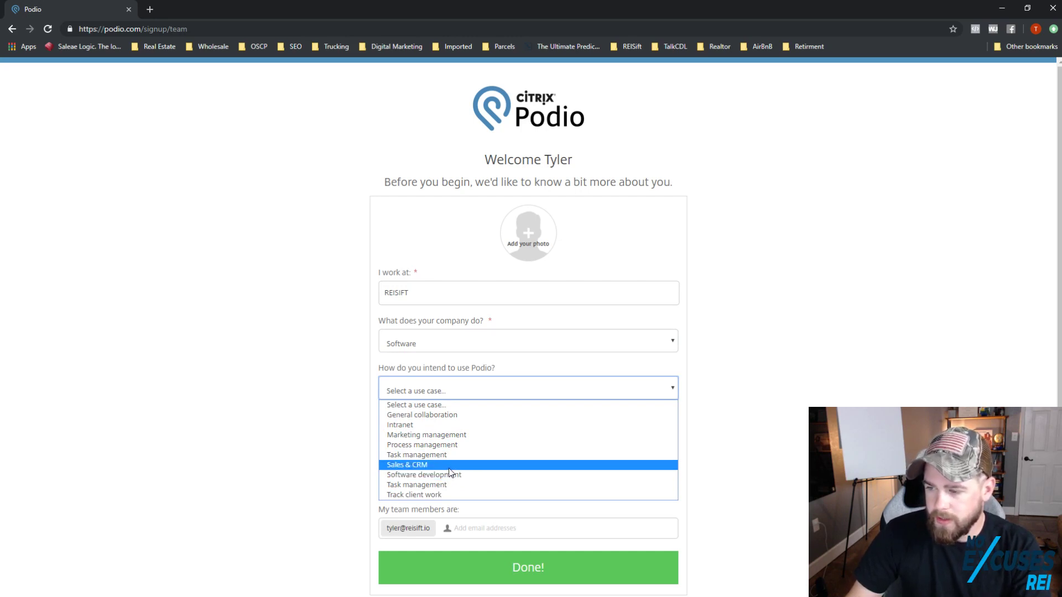
{"action": "left_click", "coordinate": [448, 464]}
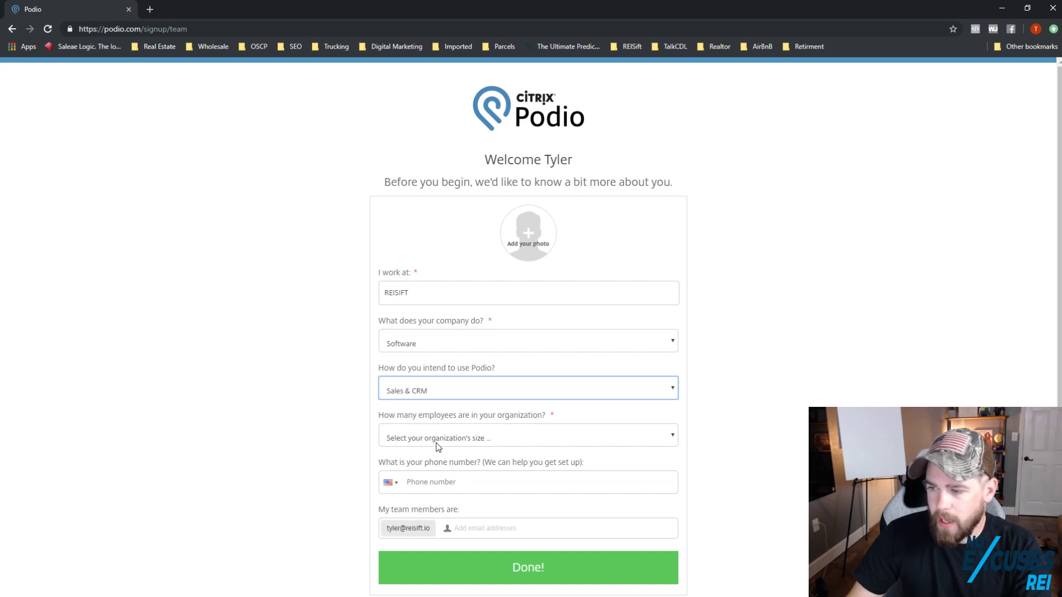
{"action": "left_click", "coordinate": [438, 447]}
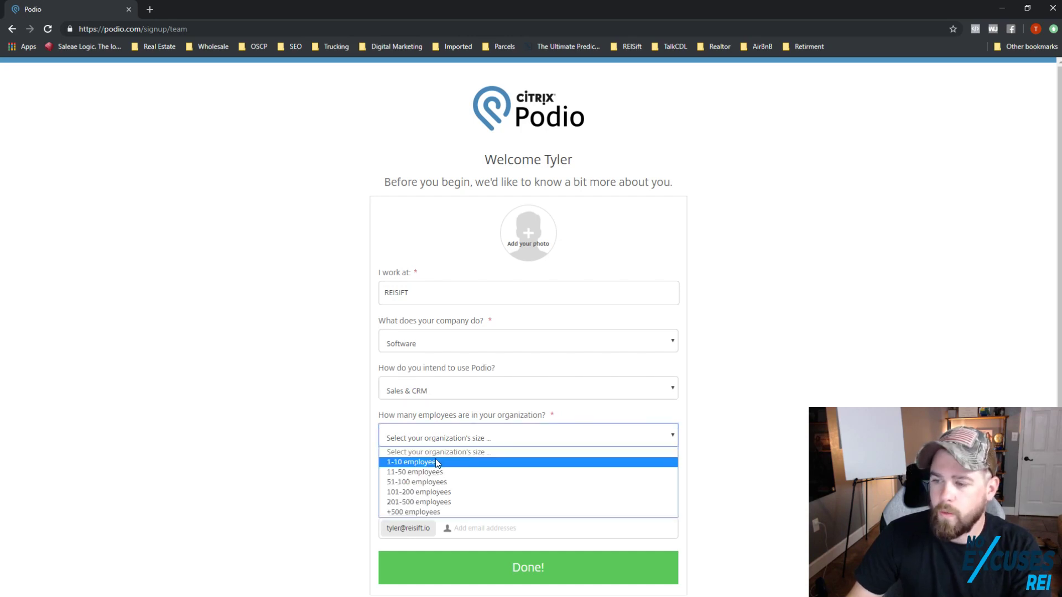
{"action": "left_click", "coordinate": [439, 462]}
{"action": "left_click", "coordinate": [314, 456]}
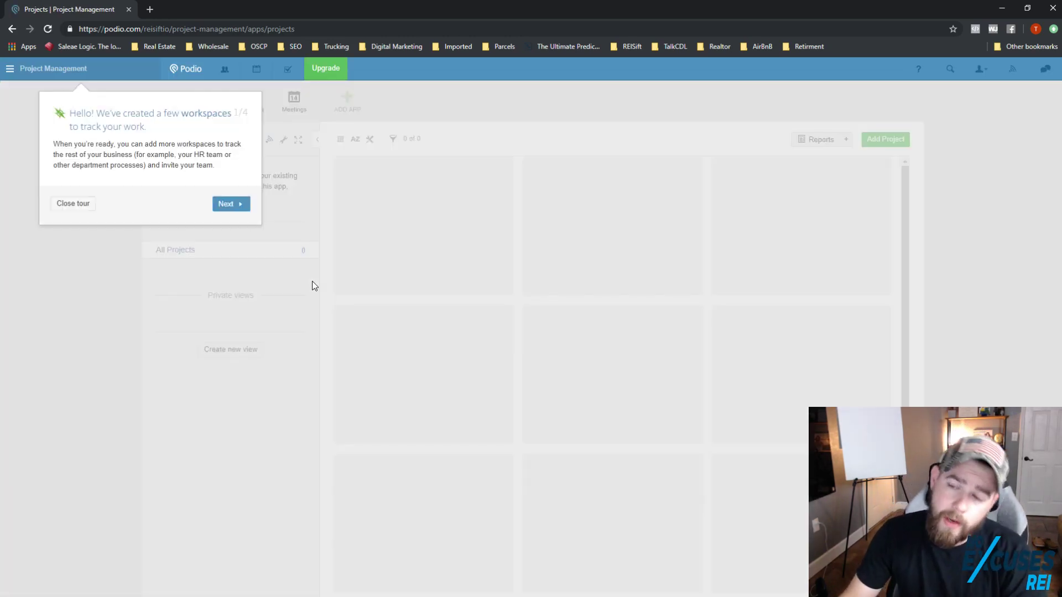
Step: Close the Project Management workspace tour and bring up the workspace list
{"action": "left_click", "coordinate": [64, 205]}
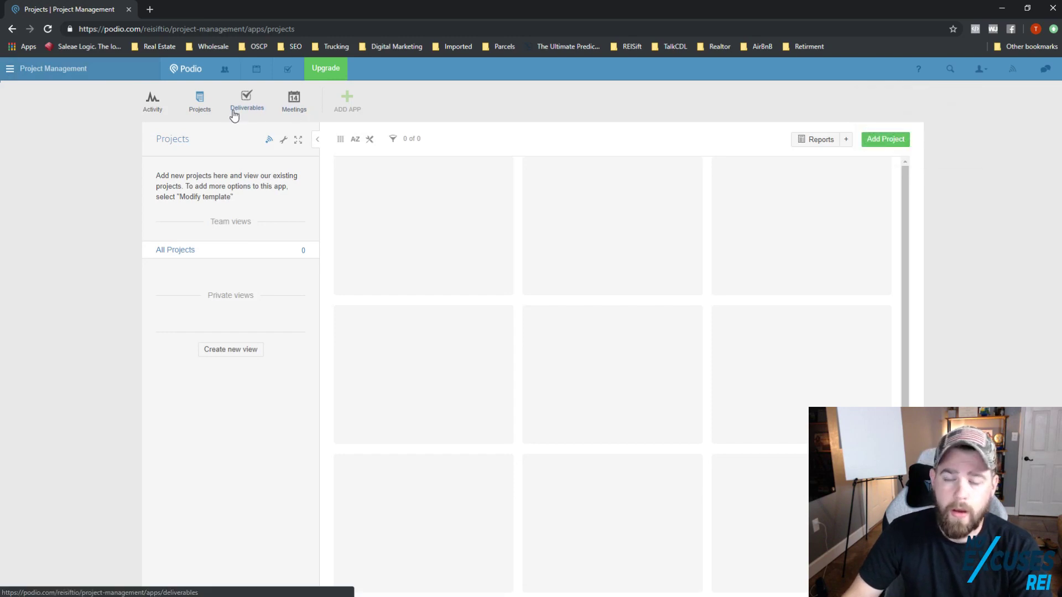
{"action": "left_click", "coordinate": [10, 70]}
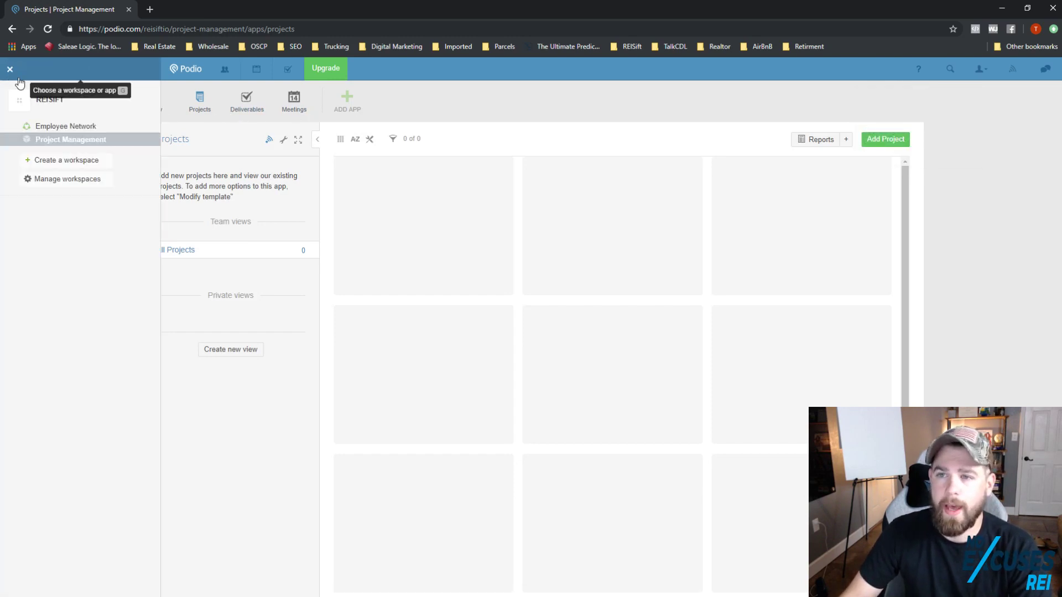
Step: Delete the Project Management workspace, confirming with the phrase 'delete this workspace'
{"action": "left_click", "coordinate": [76, 181]}
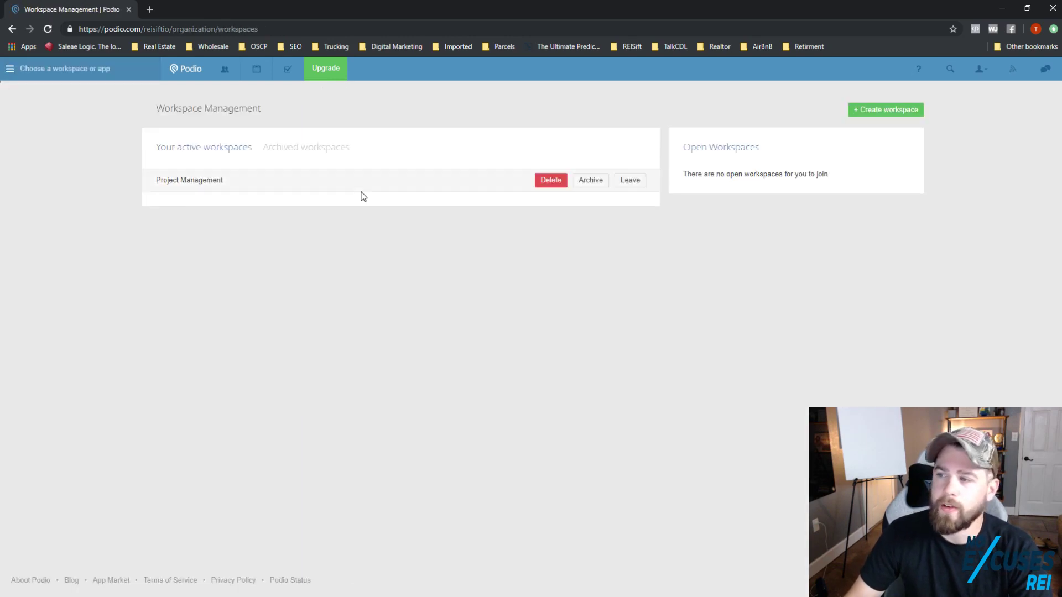
{"action": "left_click", "coordinate": [553, 181]}
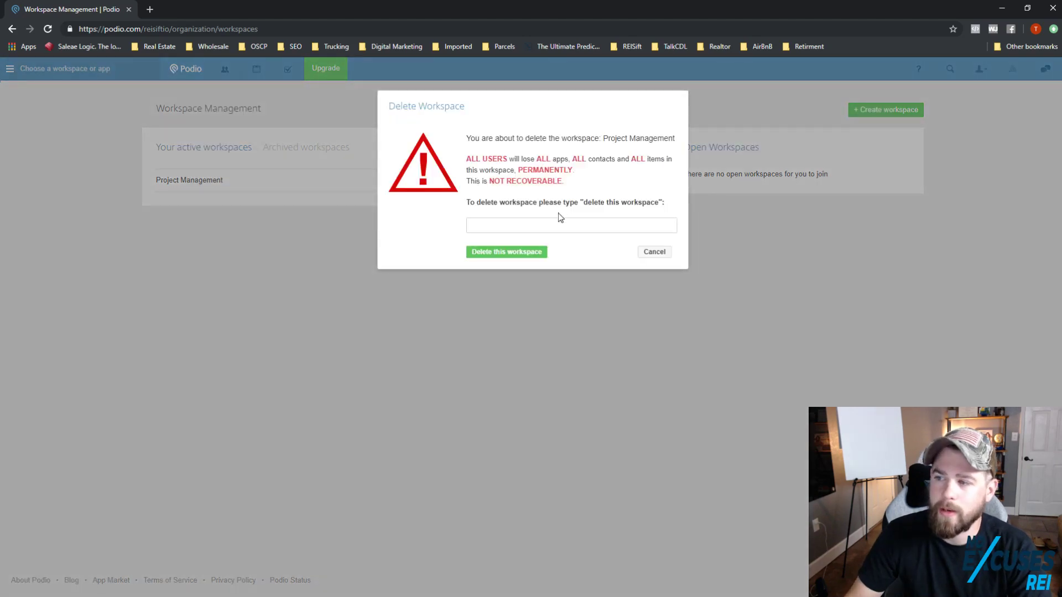
{"action": "left_click_drag", "start_coordinate": [585, 205], "coordinate": [659, 205]}
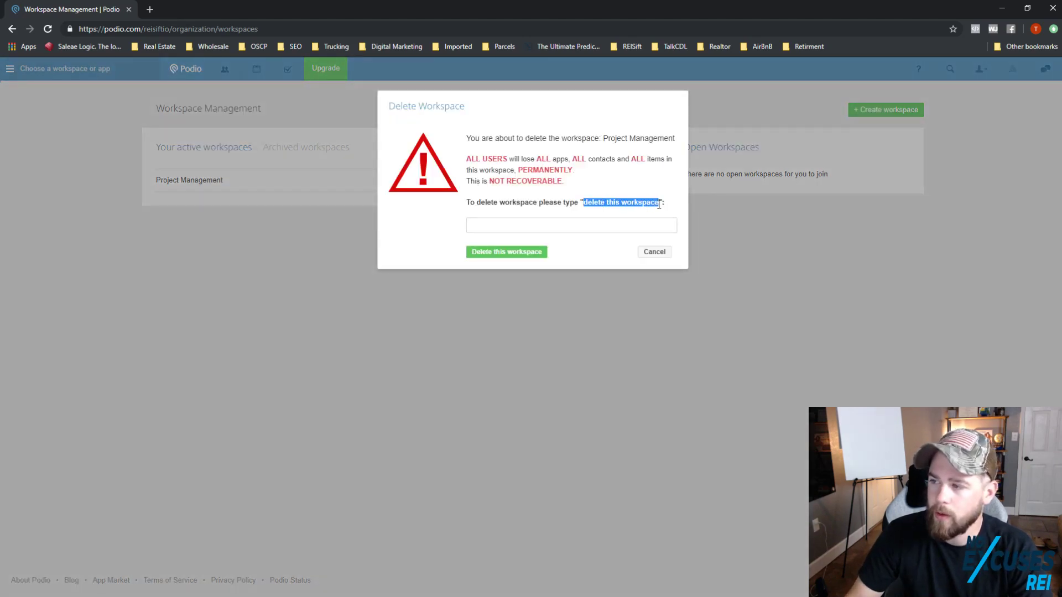
{"action": "key", "text": "ctrl+c"}
{"action": "left_click", "coordinate": [528, 227]}
{"action": "key", "text": "ctrl+v"}
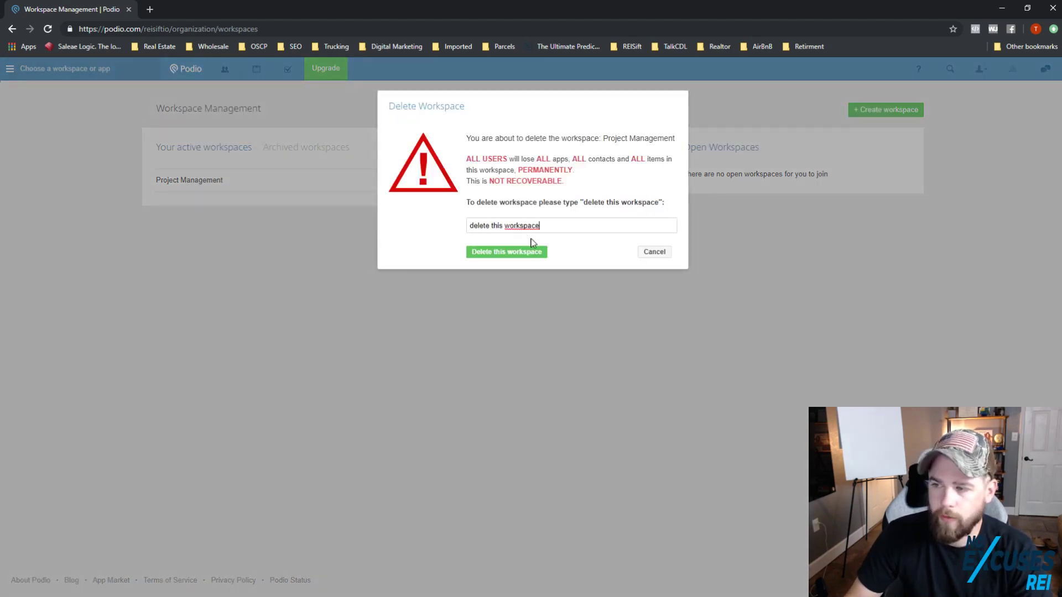
{"action": "left_click", "coordinate": [537, 255]}
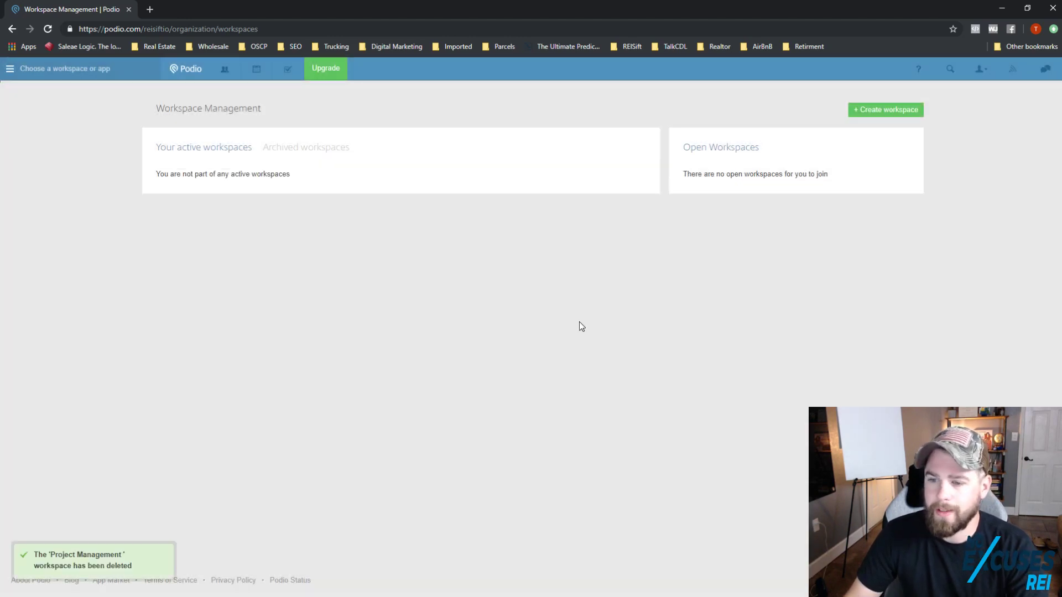
{"action": "left_click", "coordinate": [10, 69]}
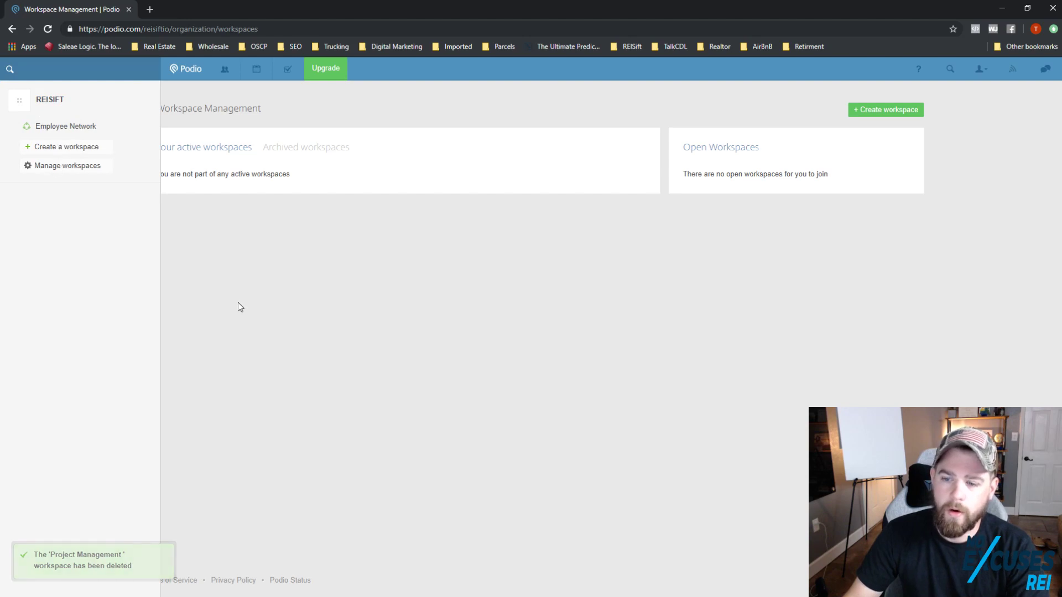
Step: Return to the home Activity Stream and close the 'Feeling lonely?' team-invite banner
{"action": "left_click", "coordinate": [186, 68]}
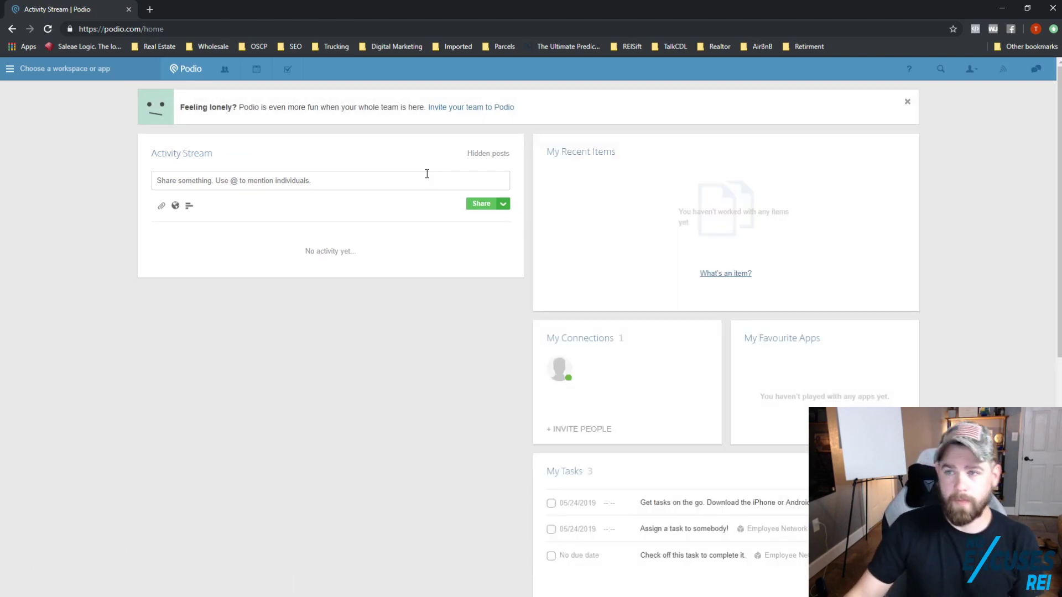
{"action": "left_click", "coordinate": [906, 103]}
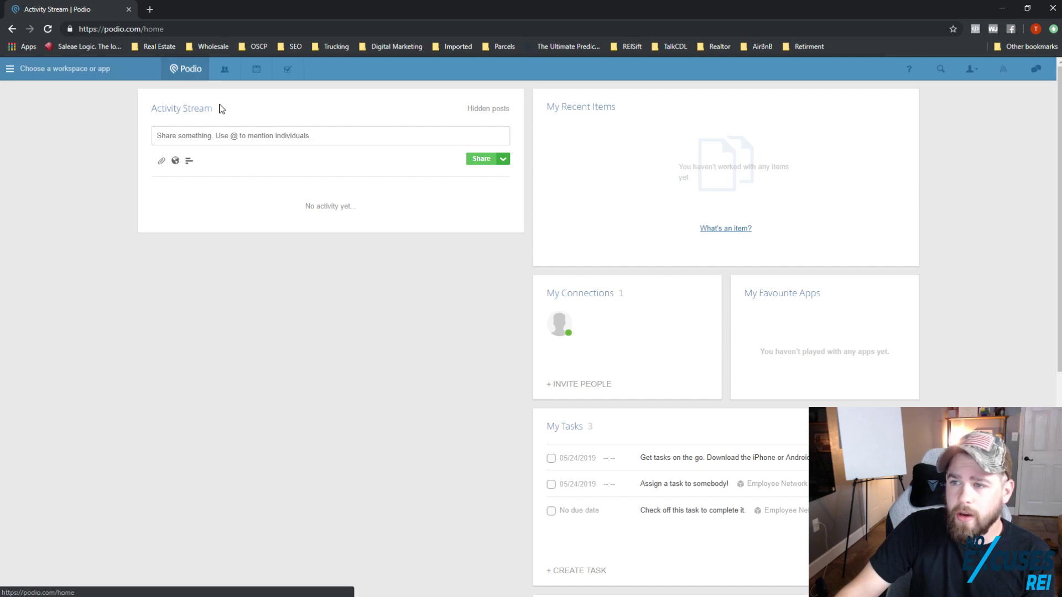
{"action": "left_click_drag", "start_coordinate": [165, 29], "coordinate": [145, 29]}
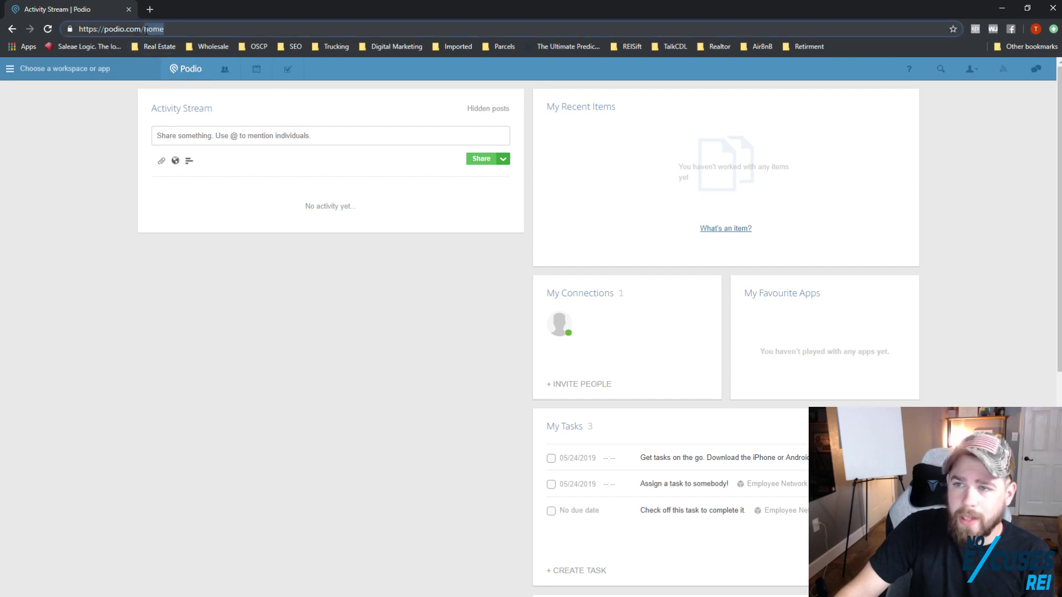
{"action": "left_click", "coordinate": [118, 165]}
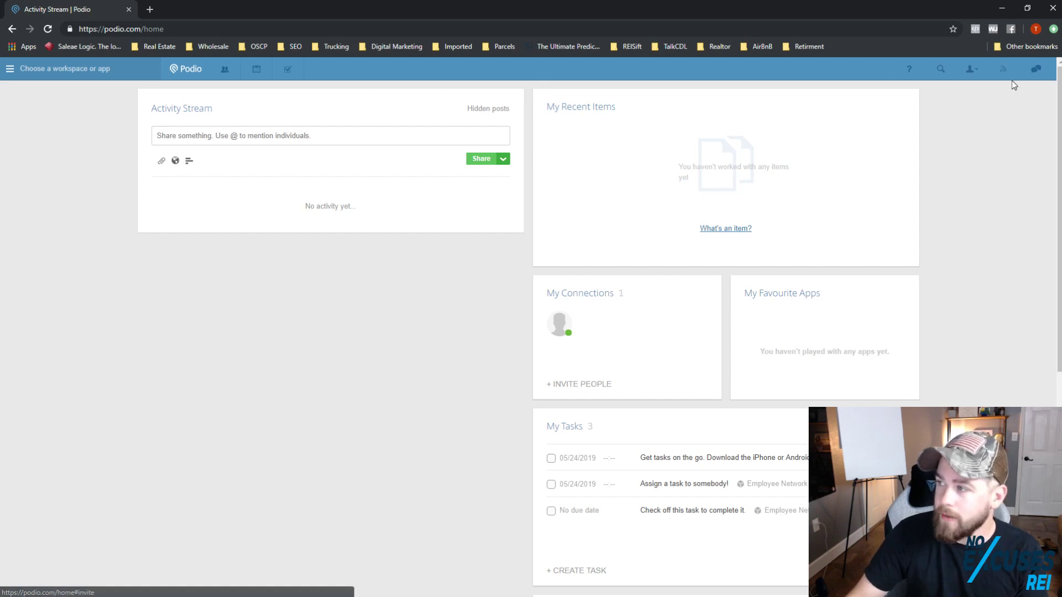
{"action": "left_click", "coordinate": [1036, 69]}
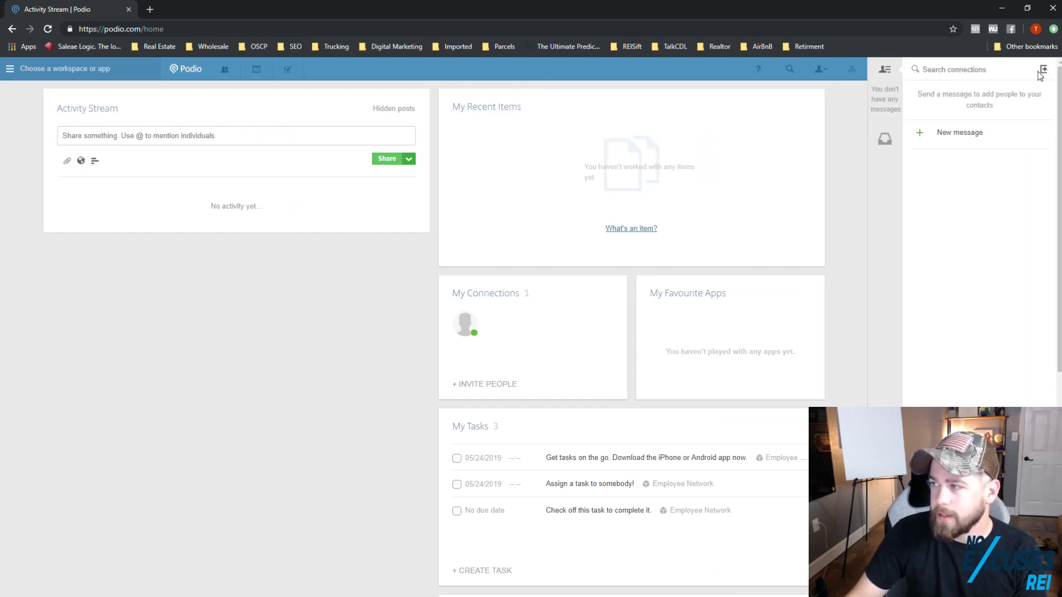
{"action": "left_click", "coordinate": [1042, 71]}
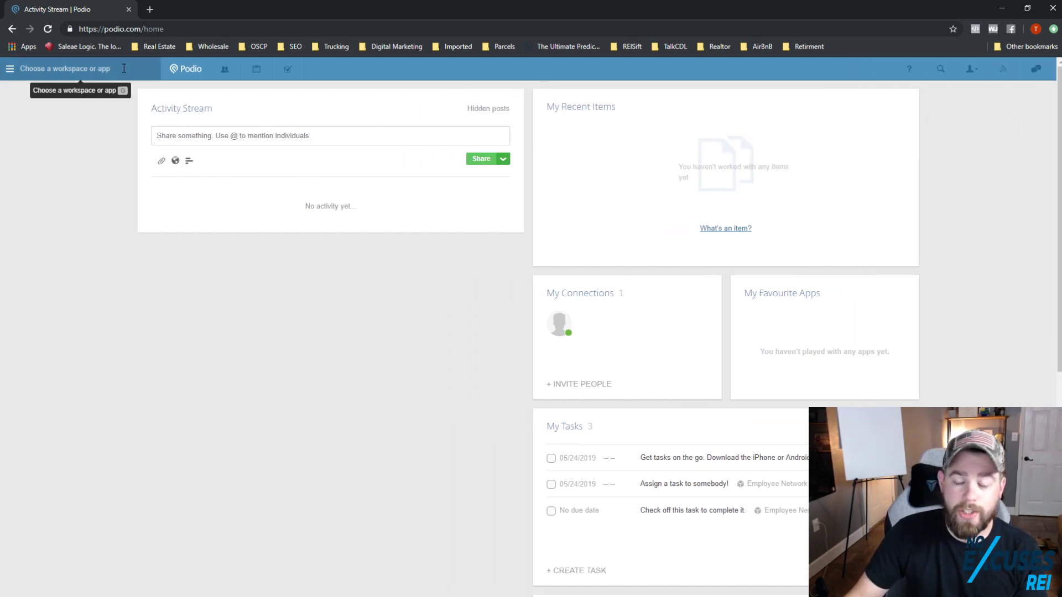
{"action": "left_click", "coordinate": [12, 70]}
{"action": "left_click", "coordinate": [12, 72]}
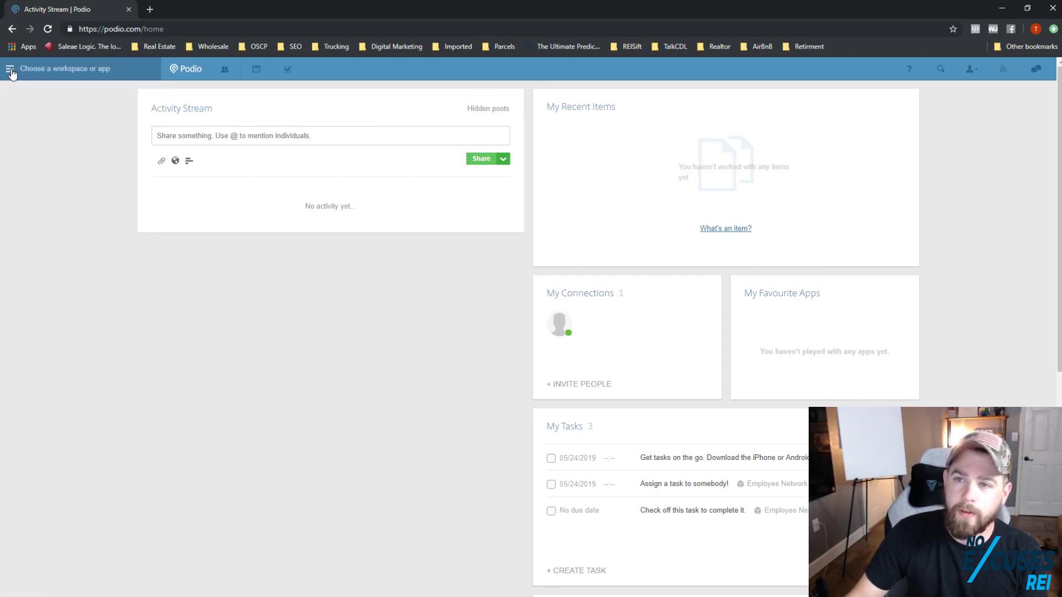
{"action": "left_click", "coordinate": [12, 72]}
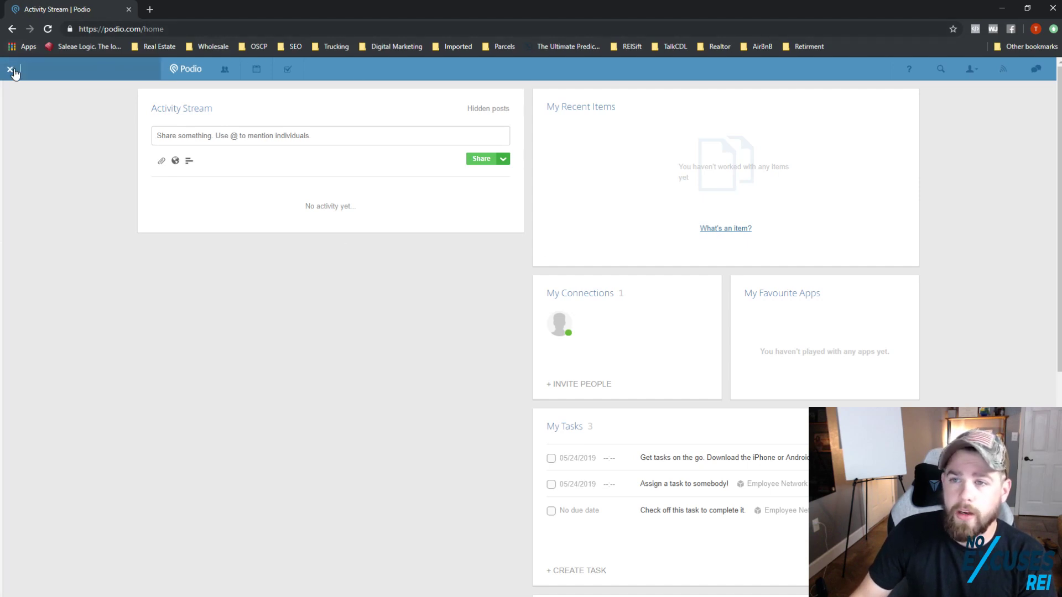
Step: Create a new workspace named Real Estate
{"action": "mouse_move", "coordinate": [10, 69]}
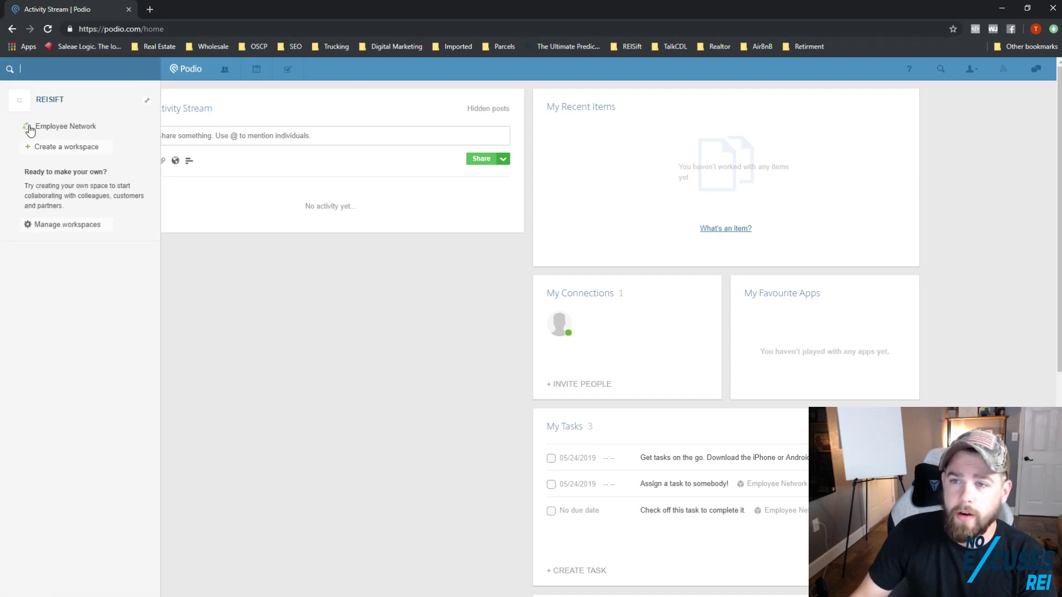
{"action": "left_click", "coordinate": [65, 149]}
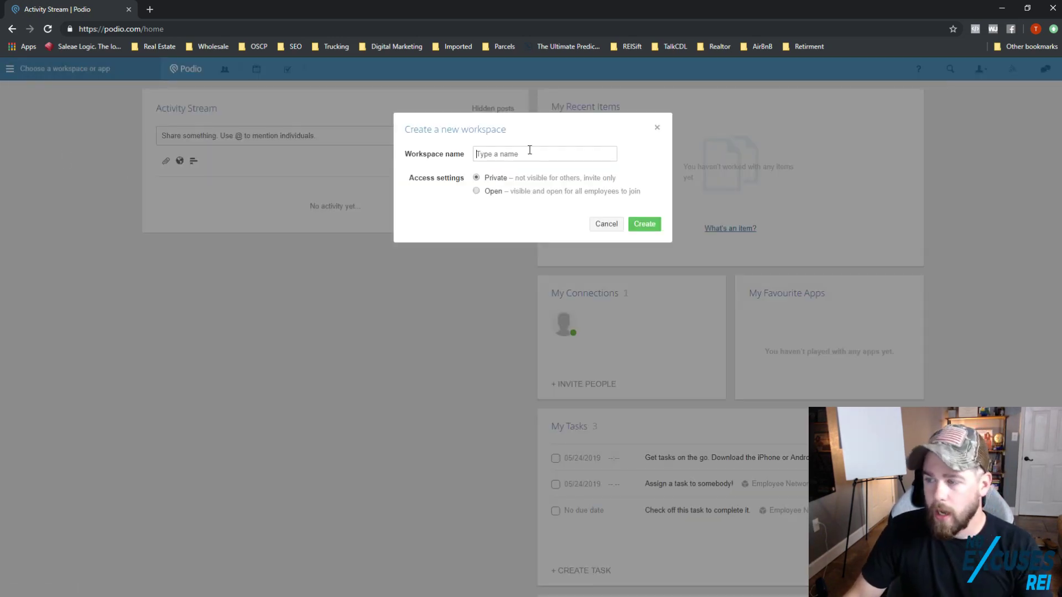
{"action": "type", "text": "Real Es"}
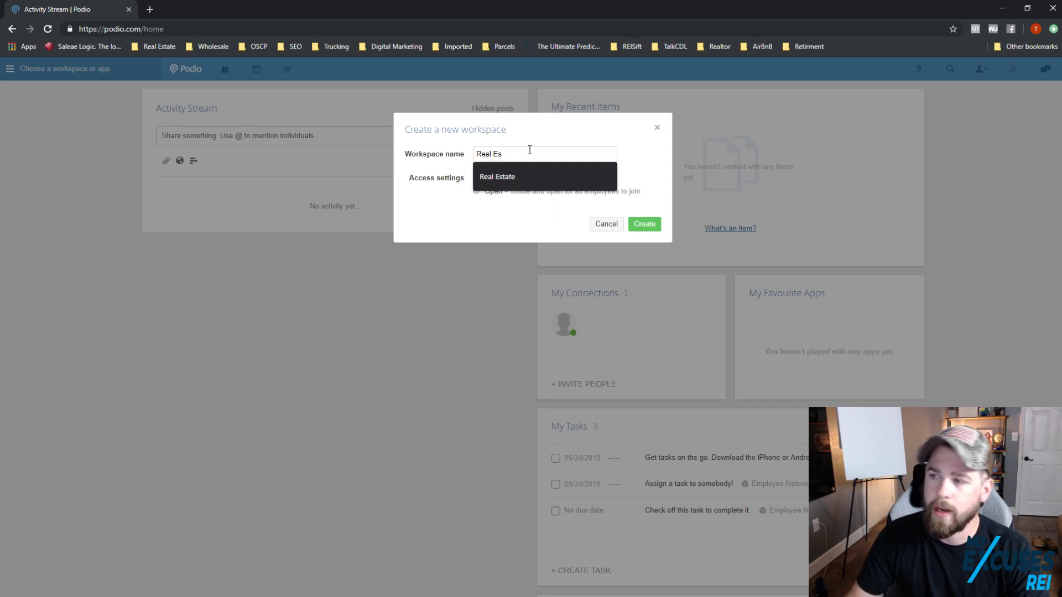
{"action": "left_click", "coordinate": [498, 174]}
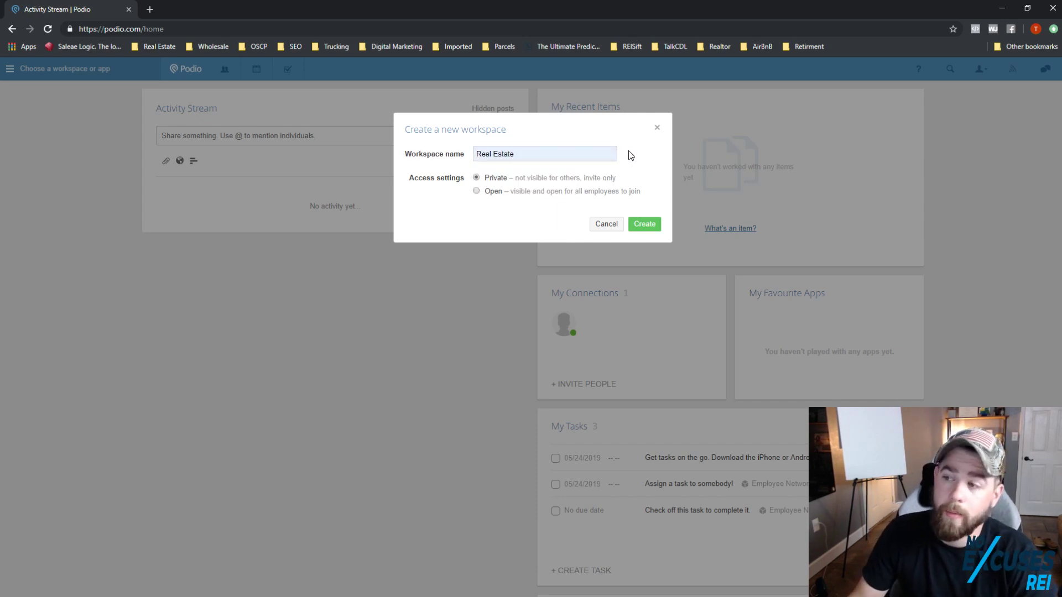
{"action": "left_click", "coordinate": [658, 233]}
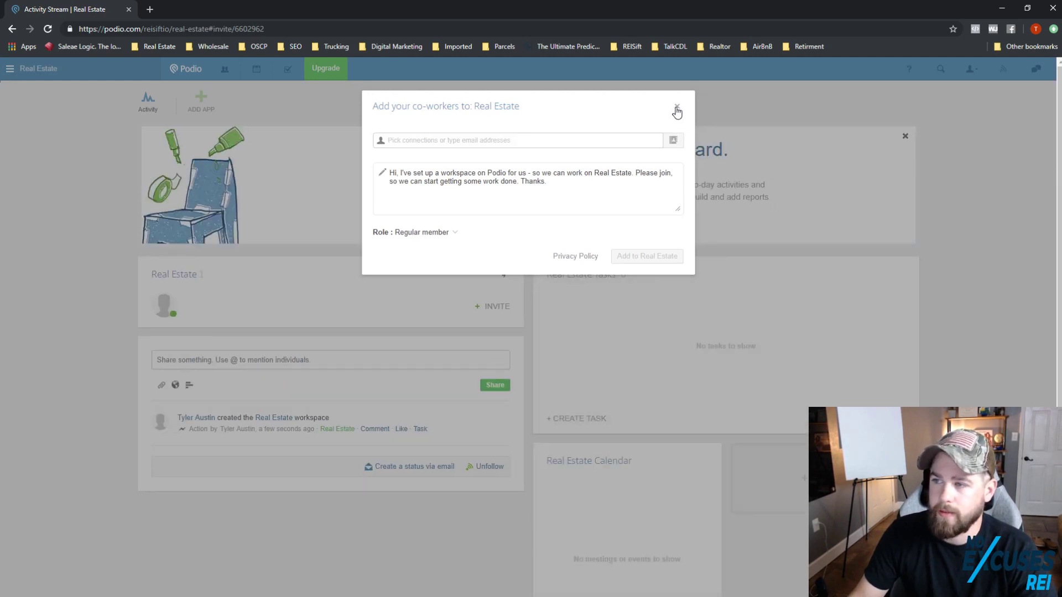
Step: Skip inviting co-workers and close the Real Estate dashboard welcome banner
{"action": "left_click", "coordinate": [677, 108]}
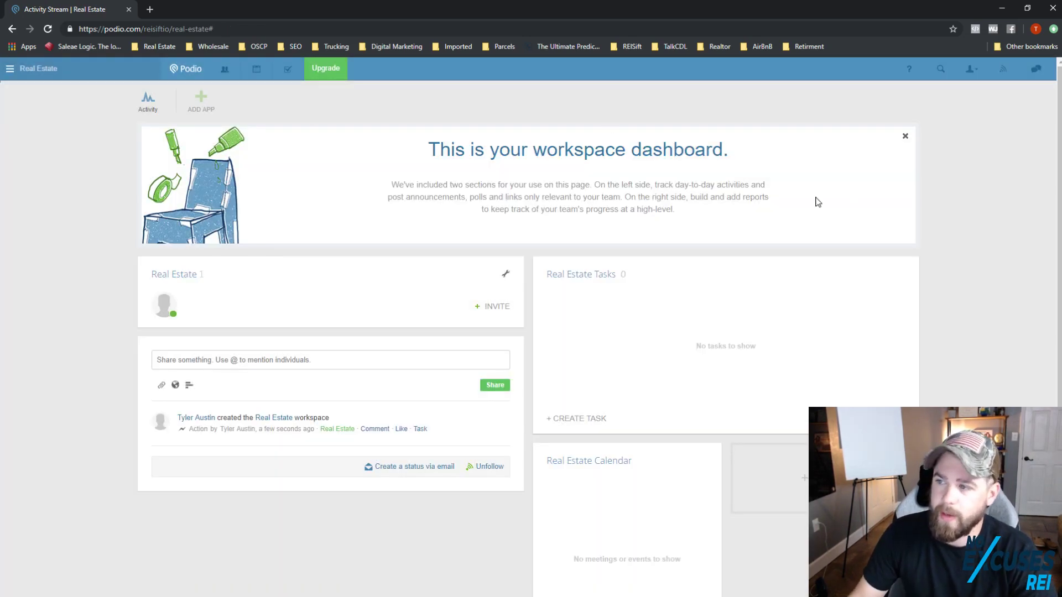
{"action": "left_click", "coordinate": [904, 137]}
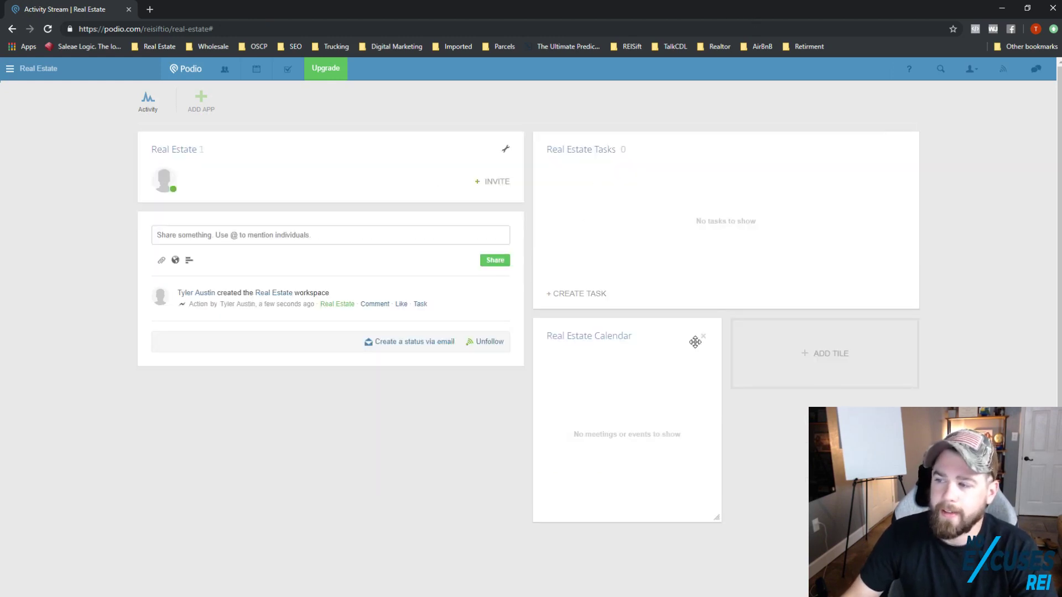
{"action": "scroll", "coordinate": [381, 304], "scroll_direction": "down", "scroll_amount": 2}
{"action": "scroll", "coordinate": [381, 304], "scroll_direction": "up", "scroll_amount": 2}
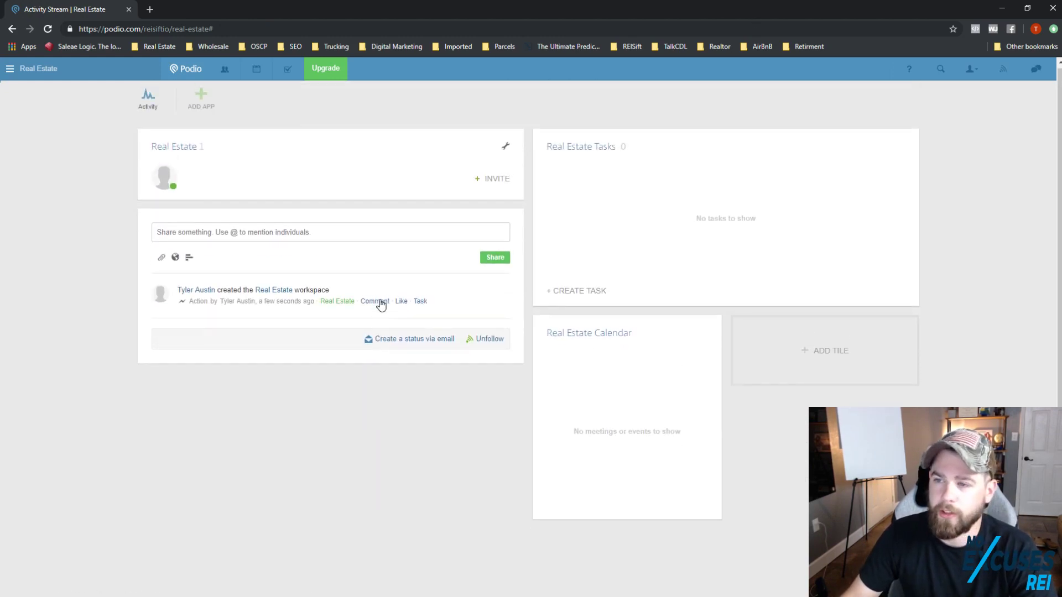
{"action": "scroll", "coordinate": [382, 304], "scroll_direction": "down", "scroll_amount": 2}
{"action": "scroll", "coordinate": [382, 304], "scroll_direction": "up", "scroll_amount": 2}
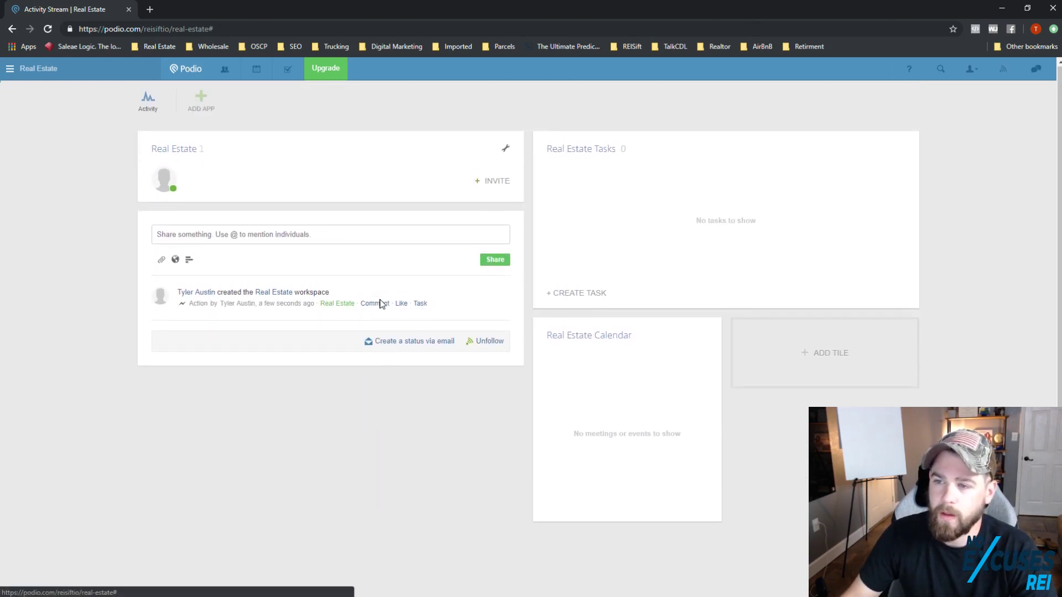
Step: Go to the App Market from Add App and search for 'Real Estate'
{"action": "left_click", "coordinate": [199, 105]}
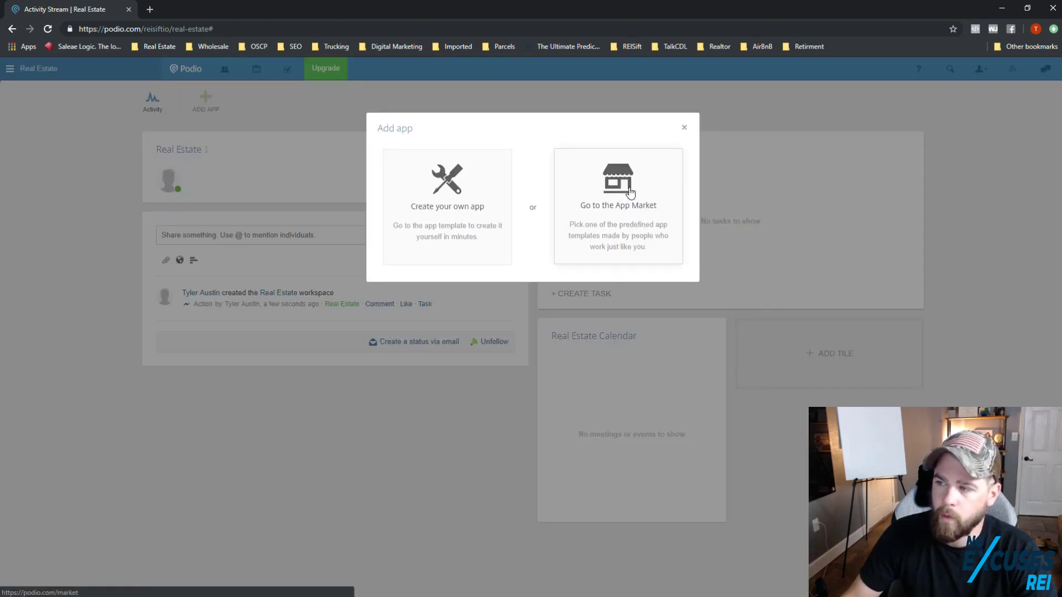
{"action": "left_click", "coordinate": [636, 221]}
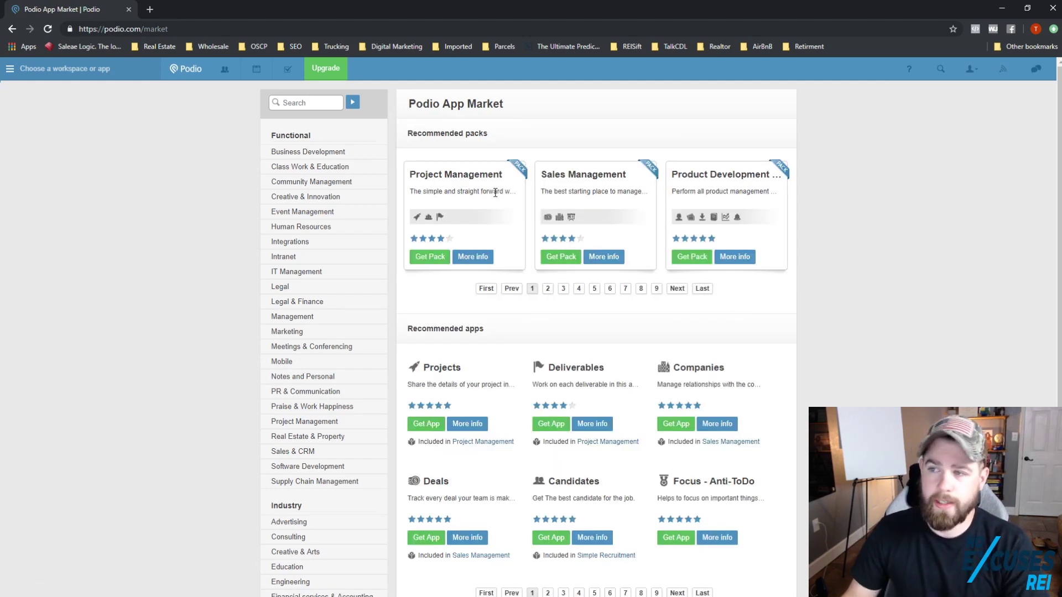
{"action": "left_click", "coordinate": [283, 97]}
{"action": "type", "text": "Re"}
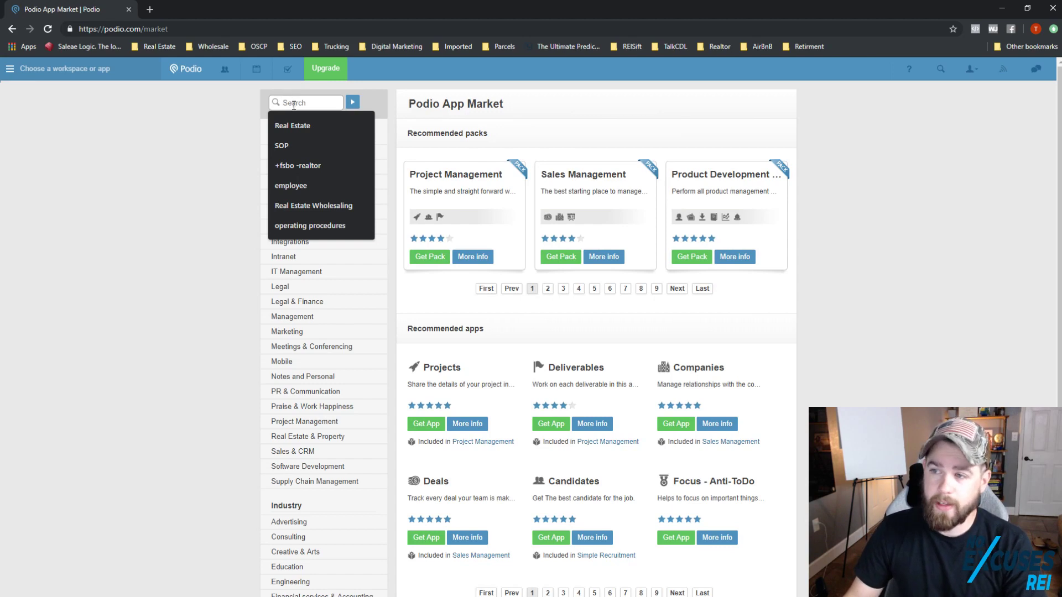
{"action": "left_click", "coordinate": [299, 124]}
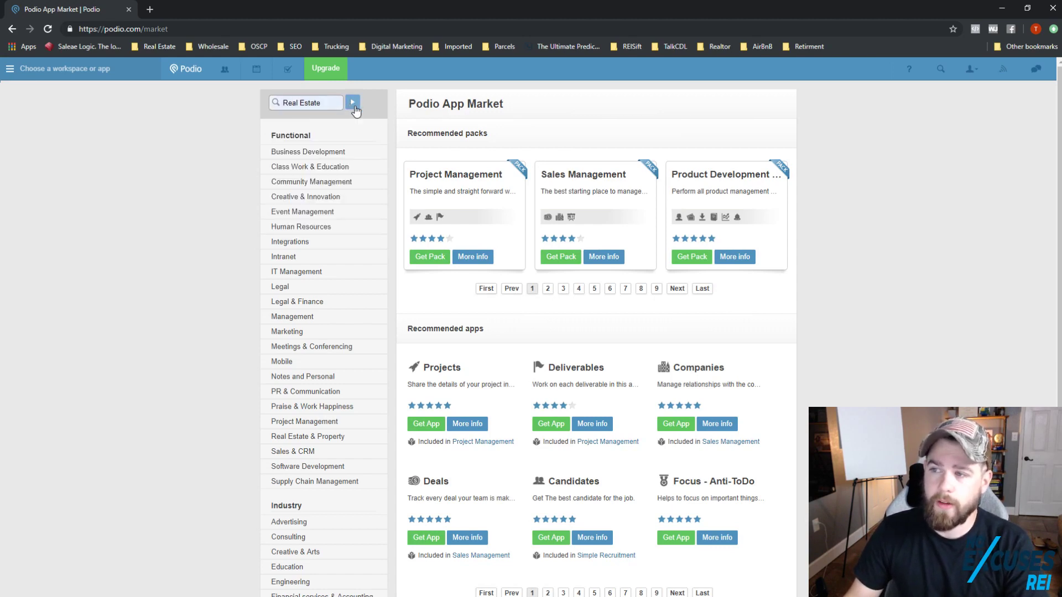
{"action": "left_click", "coordinate": [353, 102]}
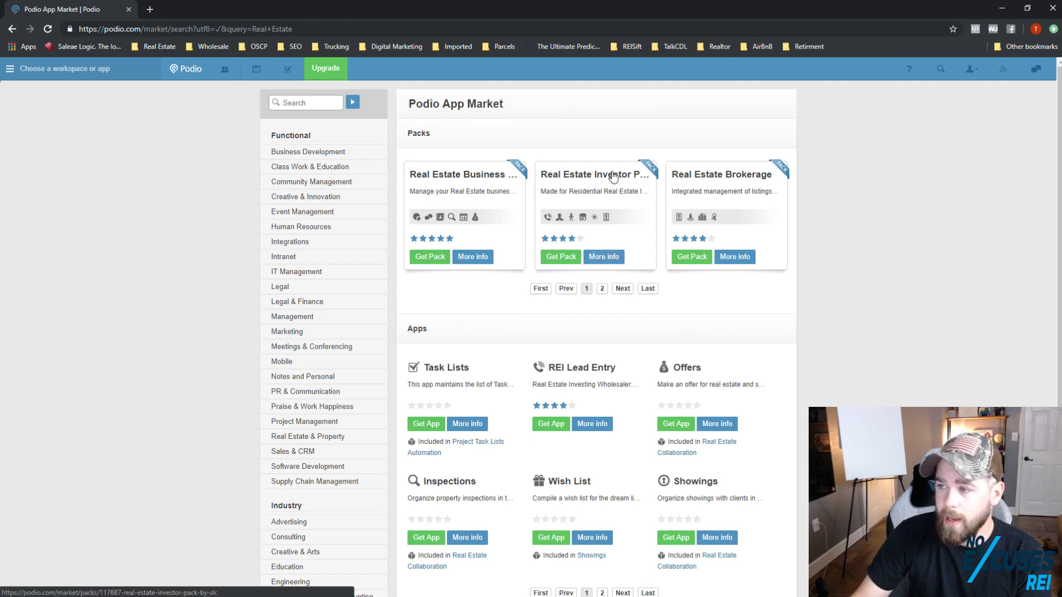
Step: Install the Real Estate Investor Pack into the Real Estate workspace and view its installed apps
{"action": "left_click", "coordinate": [560, 258]}
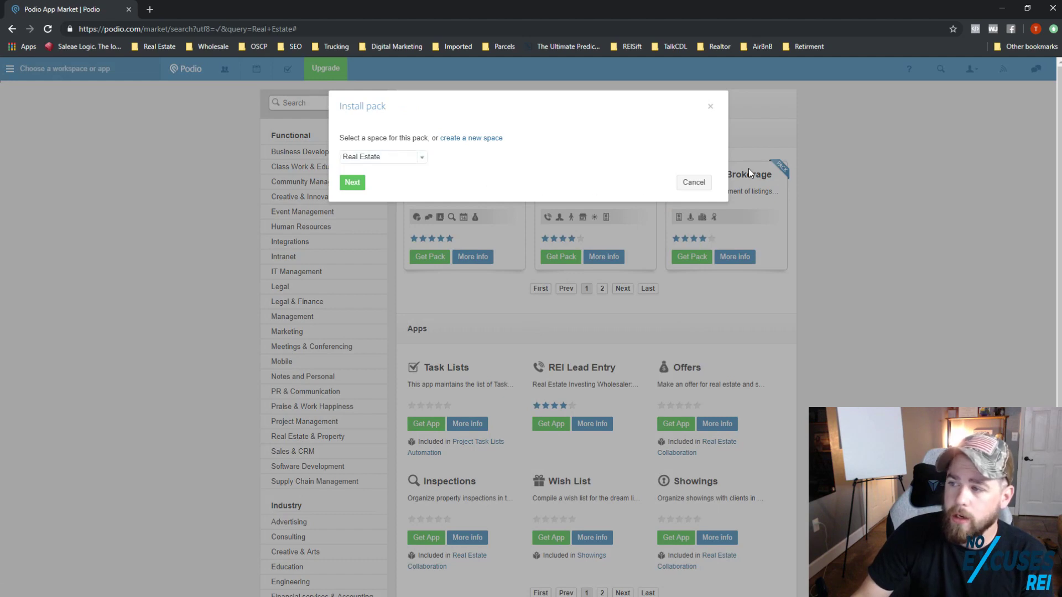
{"action": "left_click", "coordinate": [392, 159]}
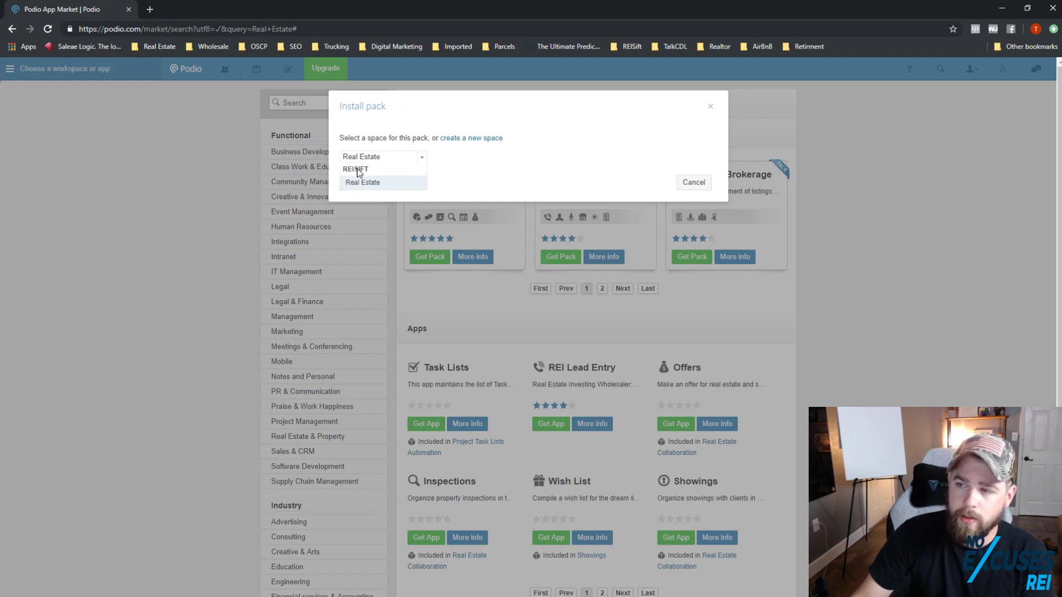
{"action": "left_click", "coordinate": [410, 181]}
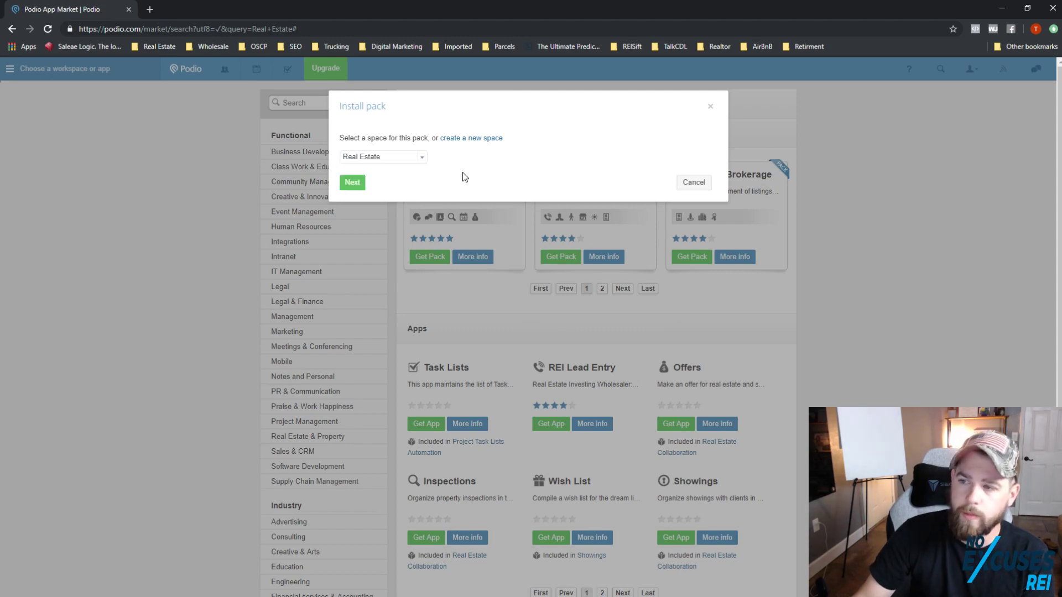
{"action": "left_click", "coordinate": [363, 189]}
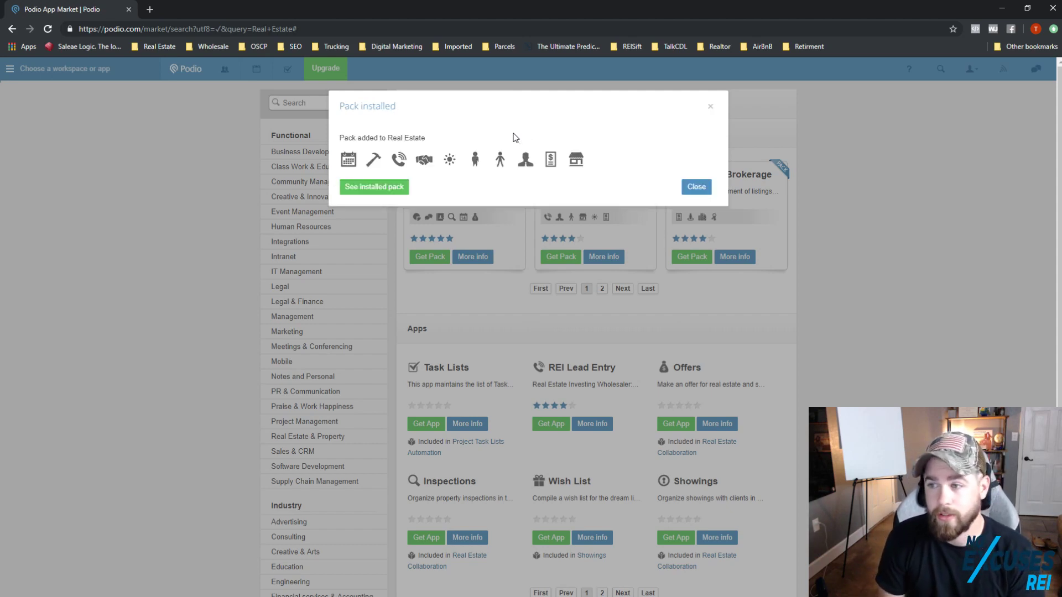
{"action": "left_click", "coordinate": [397, 190]}
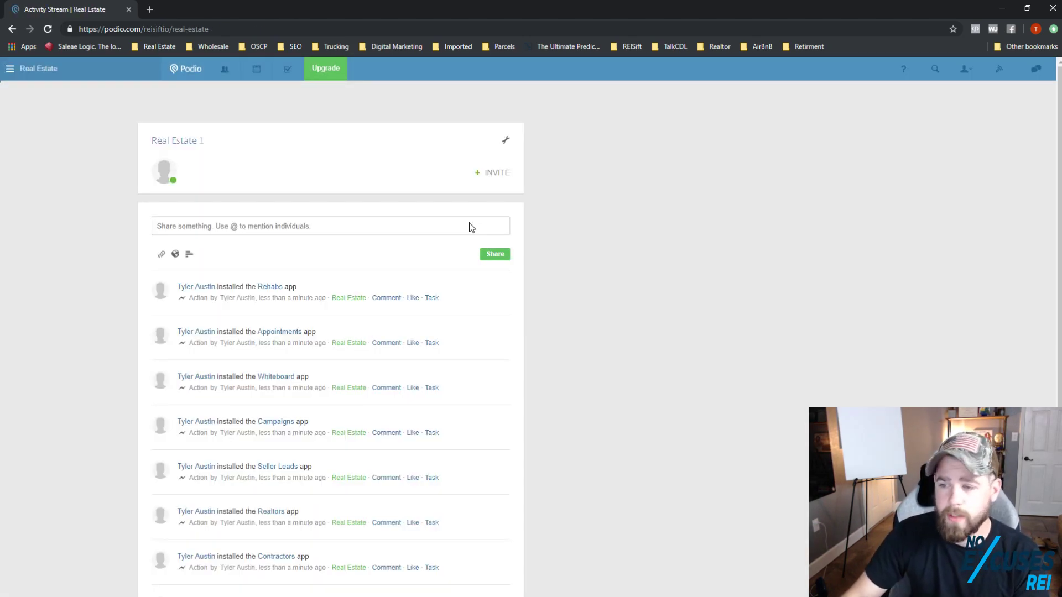
{"action": "scroll", "coordinate": [261, 394], "scroll_direction": "down", "scroll_amount": 1}
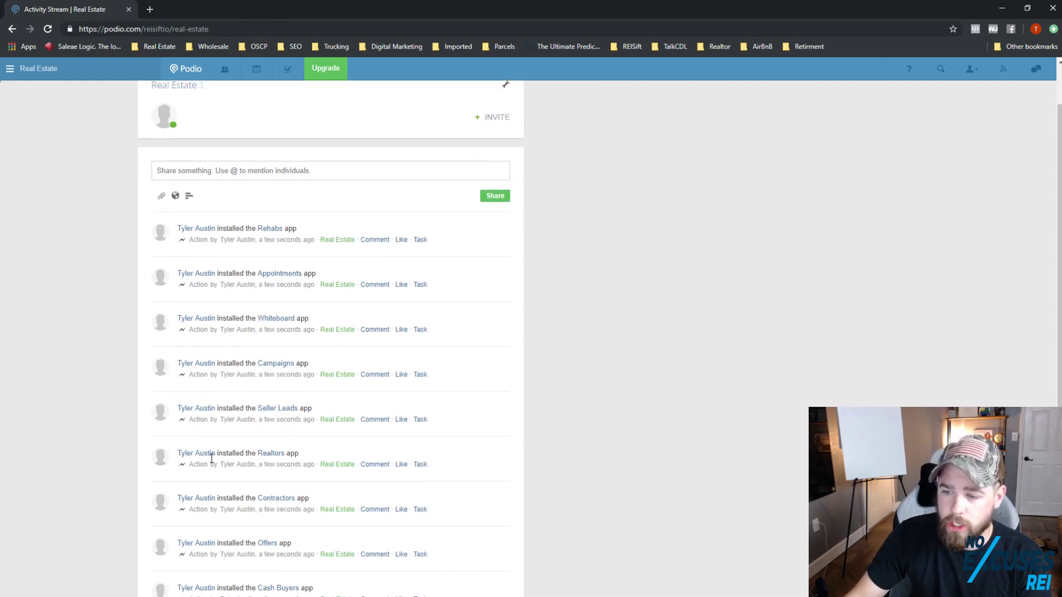
{"action": "scroll", "coordinate": [260, 390], "scroll_direction": "up", "scroll_amount": 1}
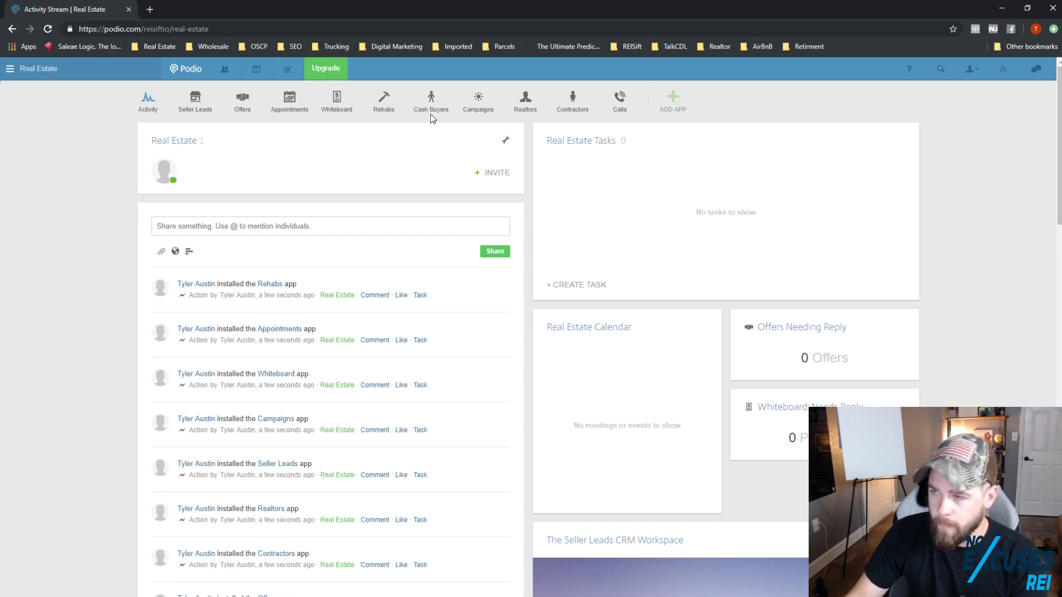
Step: Delete the Rehabs app, confirming with the phrase 'delete this app'
{"action": "left_click", "coordinate": [381, 103]}
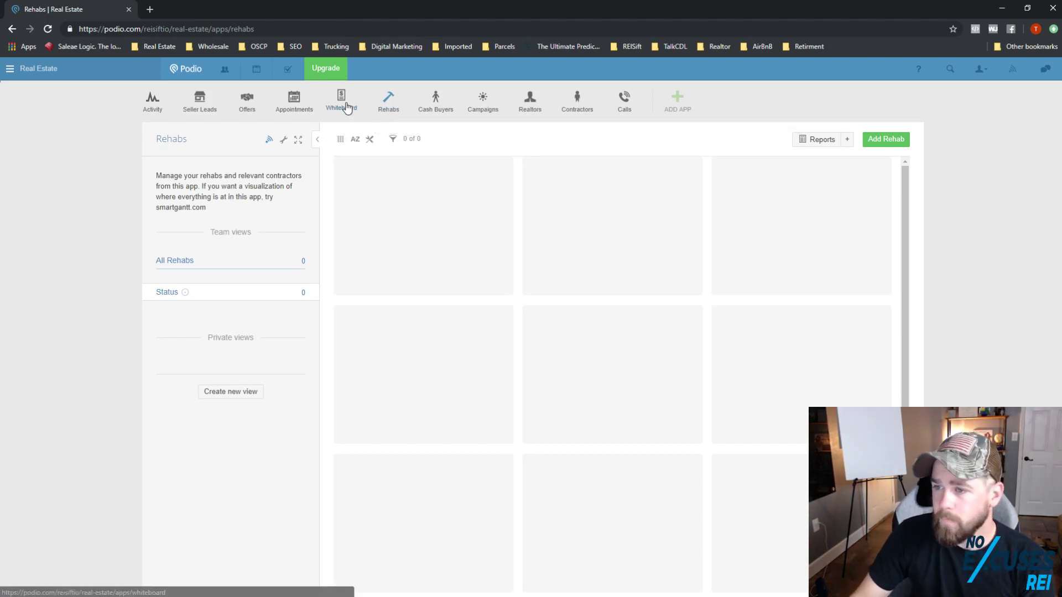
{"action": "left_click", "coordinate": [283, 142]}
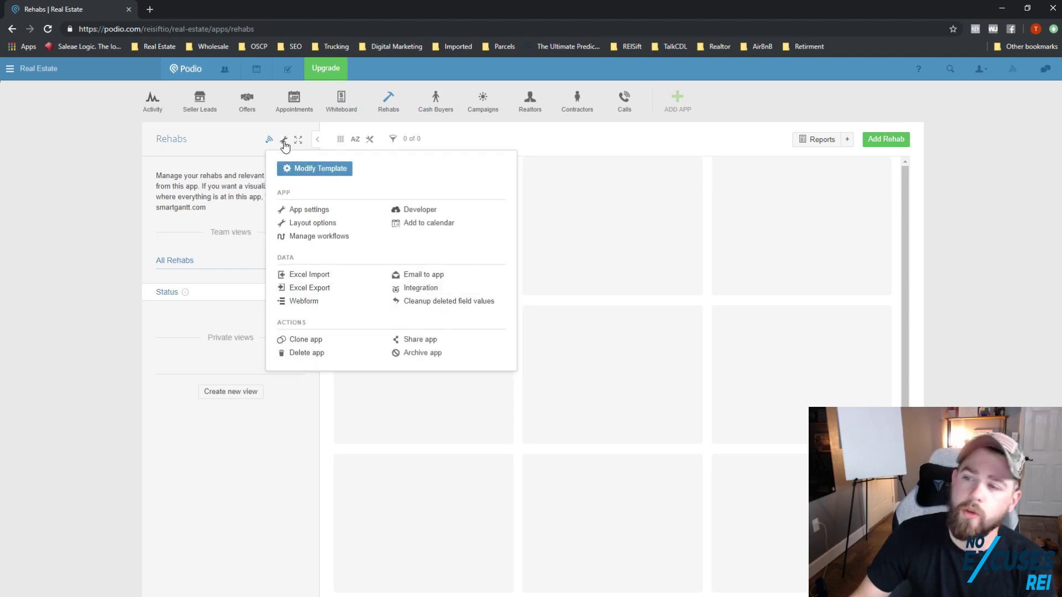
{"action": "left_click", "coordinate": [292, 354]}
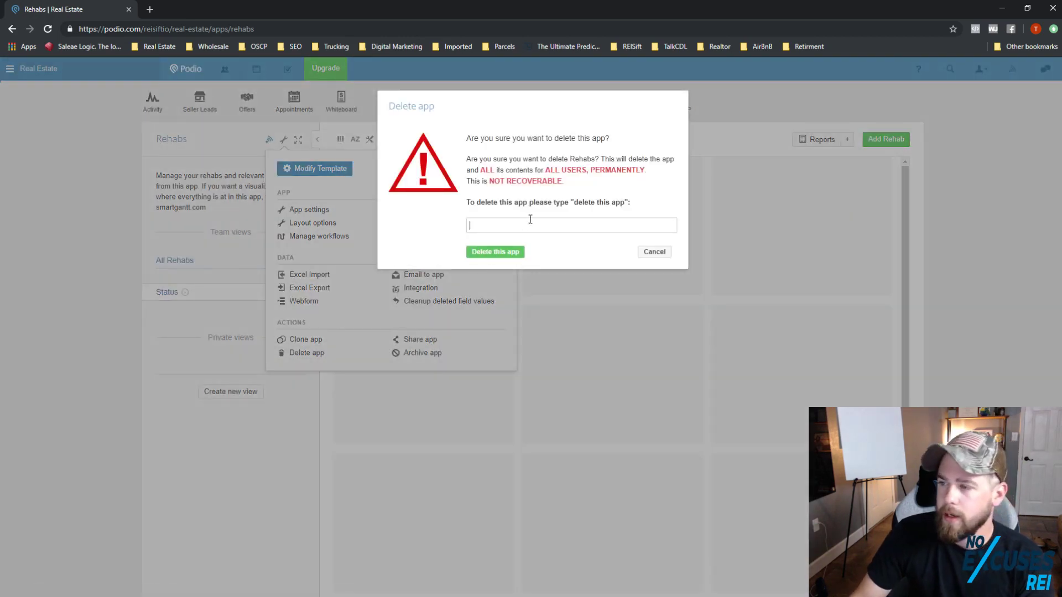
{"action": "type", "text": "delete this a"}
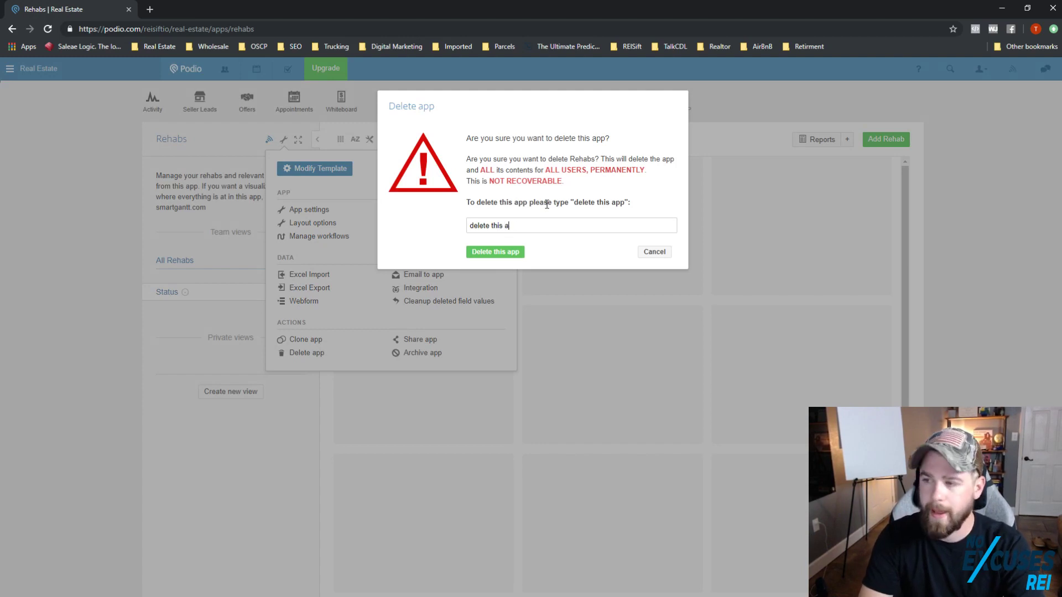
{"action": "type", "text": "pp"}
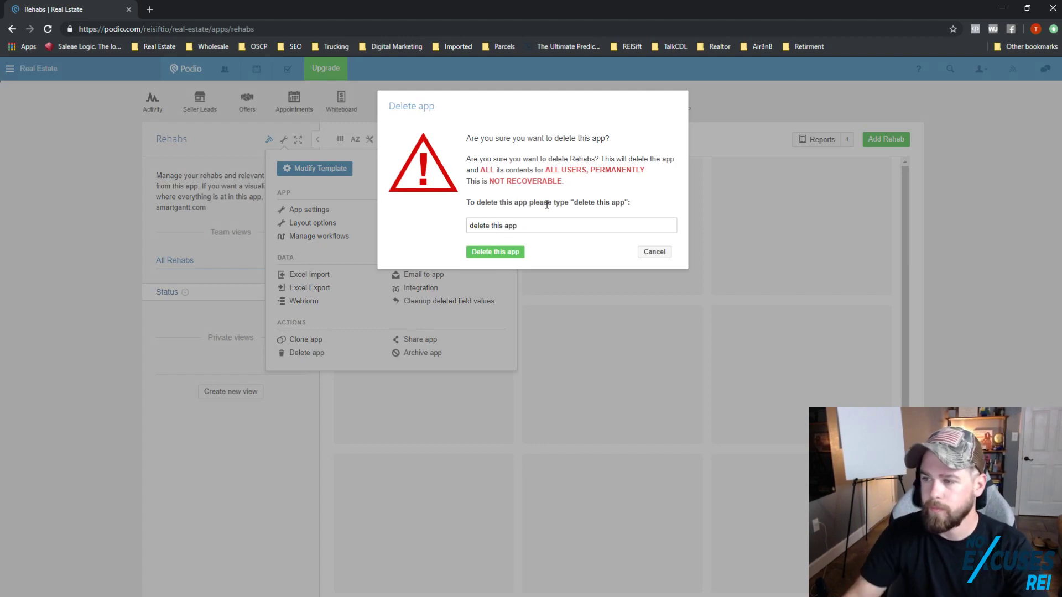
{"action": "left_click", "coordinate": [509, 253]}
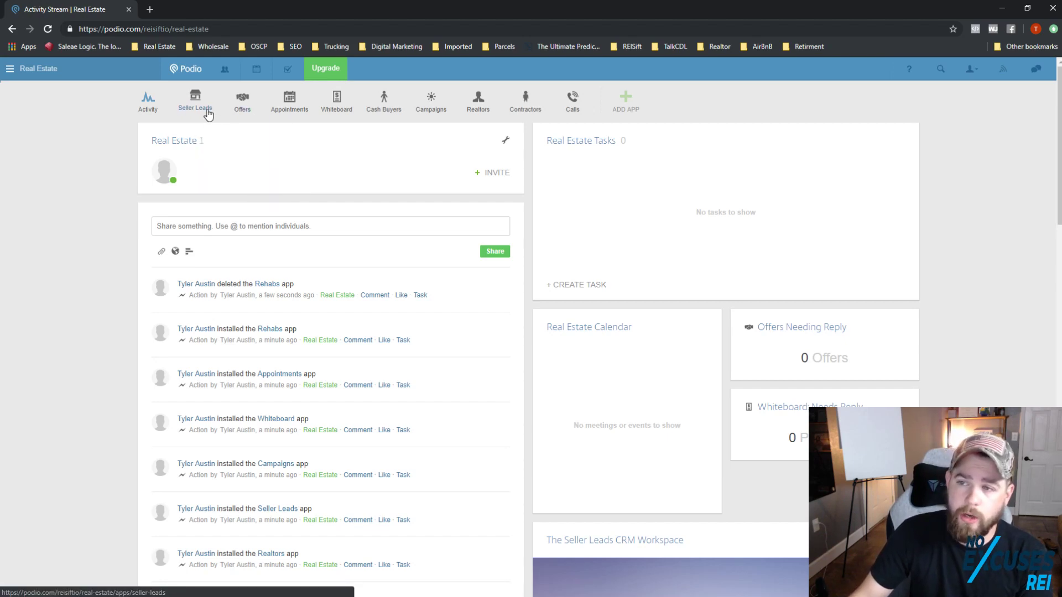
Step: Start a new offer in Offers with stage Offer Sent, then discard it without saving
{"action": "left_click", "coordinate": [239, 112]}
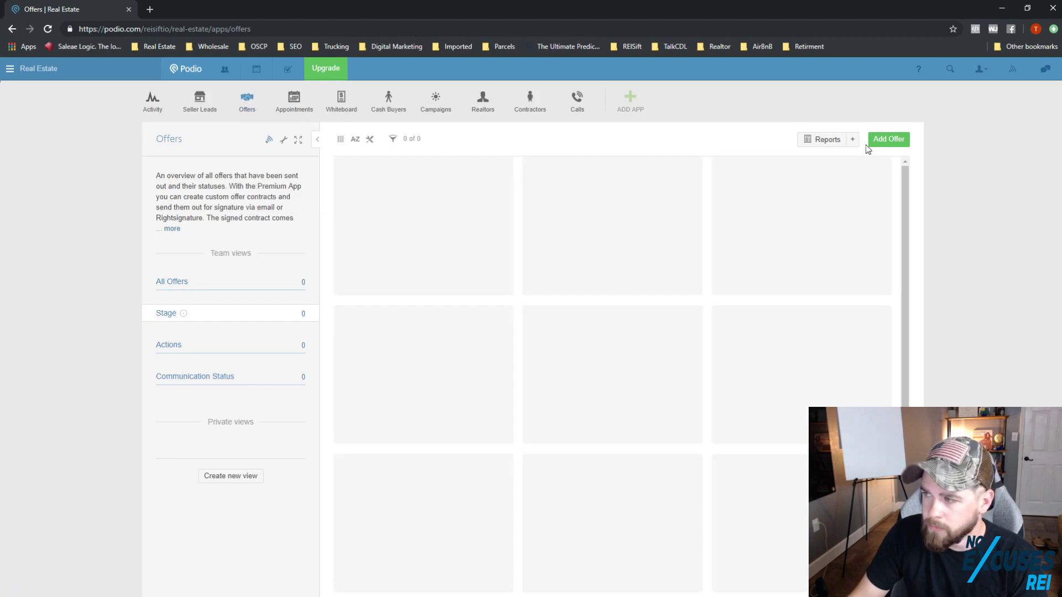
{"action": "left_click", "coordinate": [883, 142]}
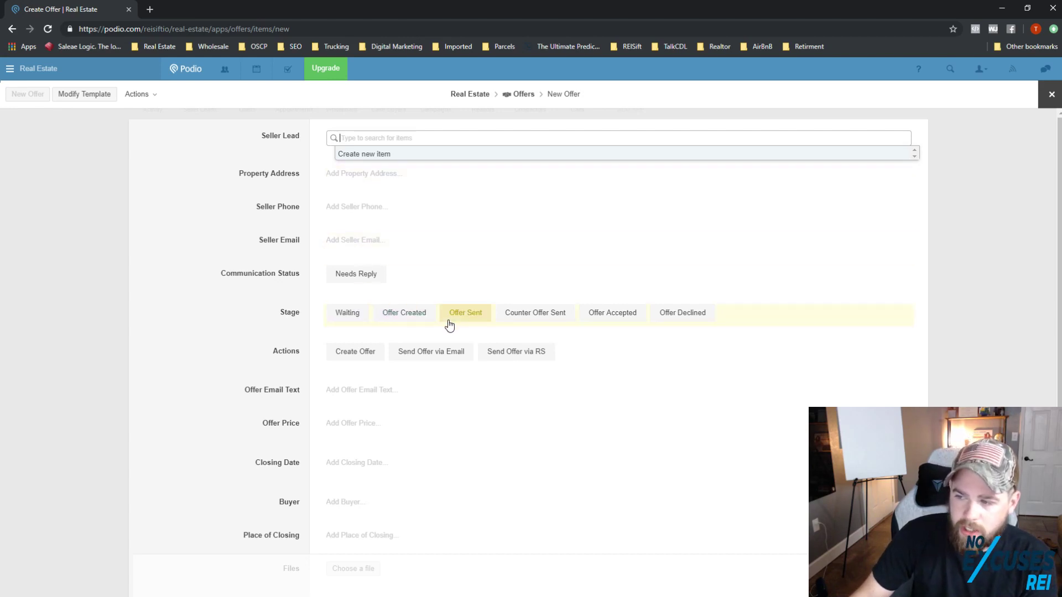
{"action": "left_click", "coordinate": [388, 320]}
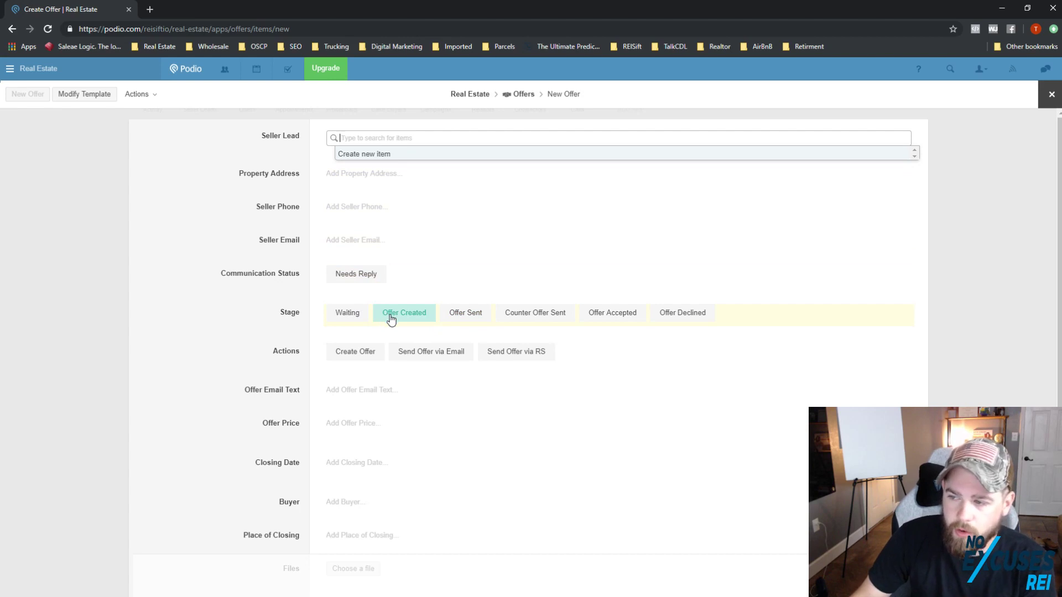
{"action": "left_click", "coordinate": [451, 320]}
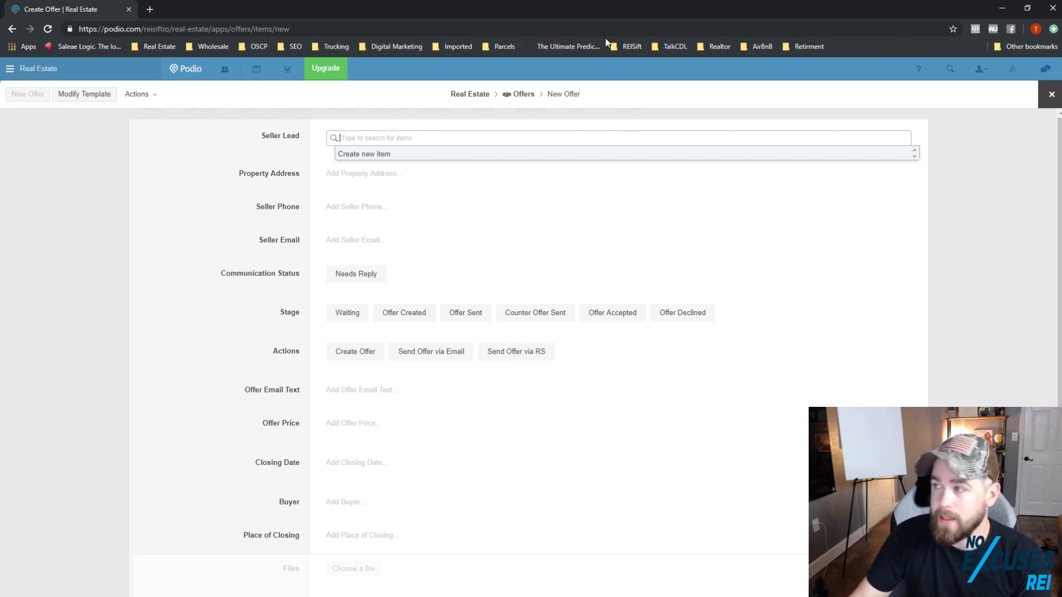
{"action": "left_click", "coordinate": [1050, 96]}
{"action": "left_click", "coordinate": [410, 161]}
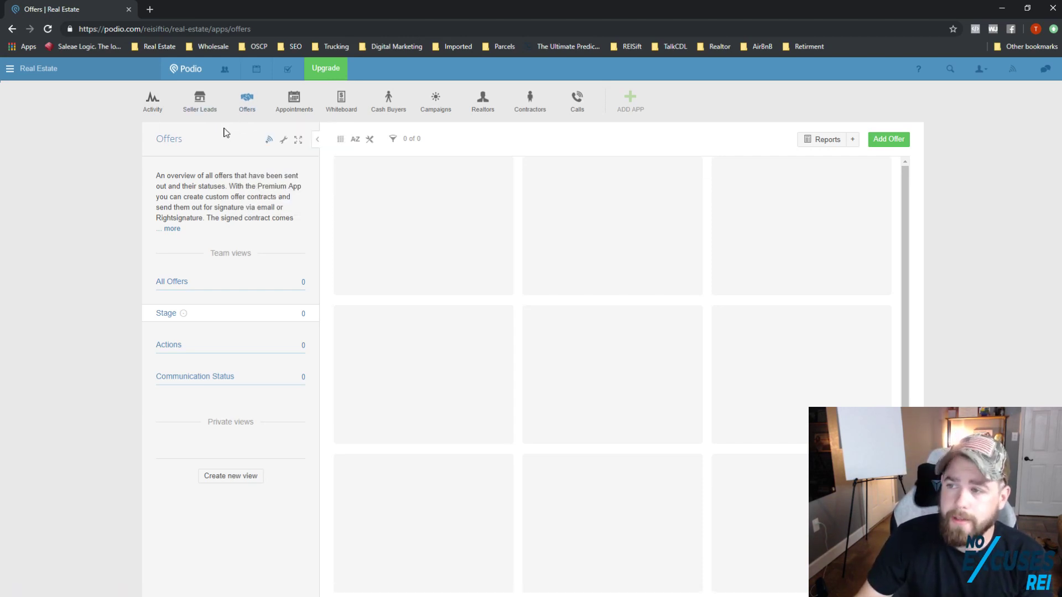
Step: Drag Appointments after Whiteboard and Contractors right after Appointments in the app bar
{"action": "mouse_move", "coordinate": [247, 105]}
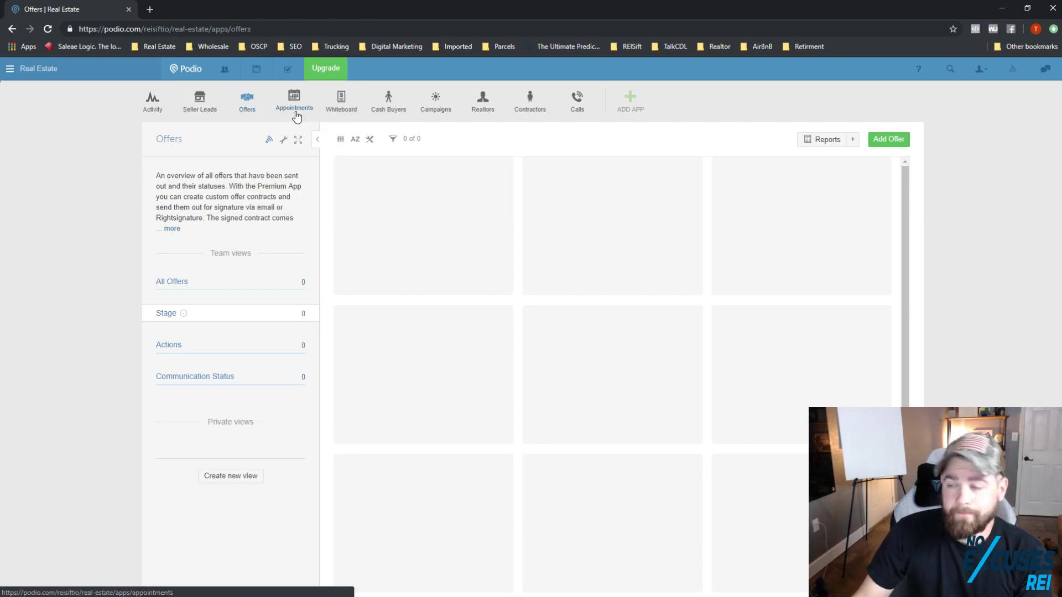
{"action": "mouse_move", "coordinate": [300, 116]}
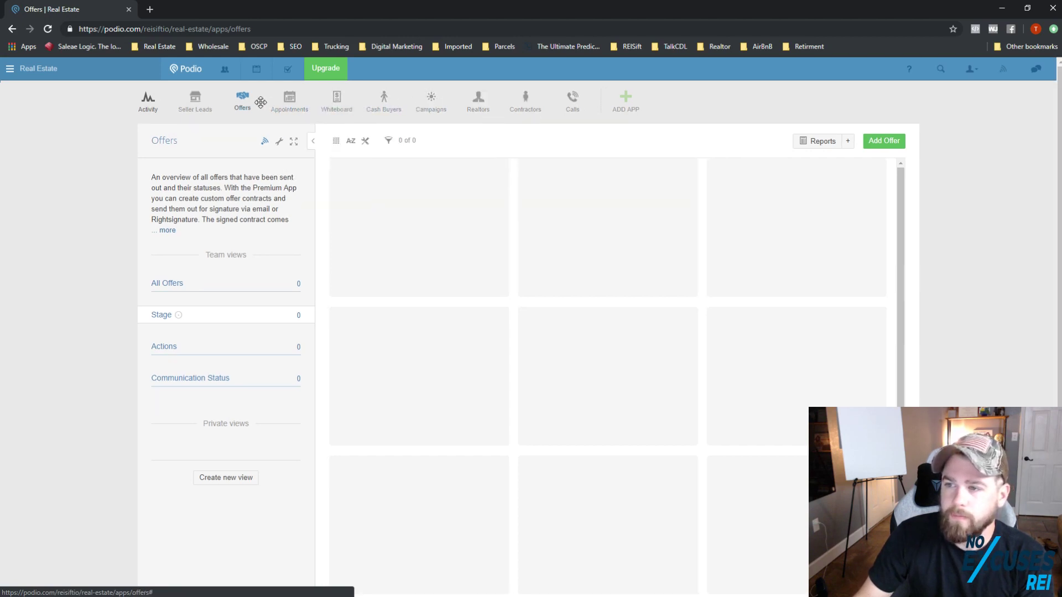
{"action": "left_click_drag", "start_coordinate": [296, 106], "coordinate": [338, 103]}
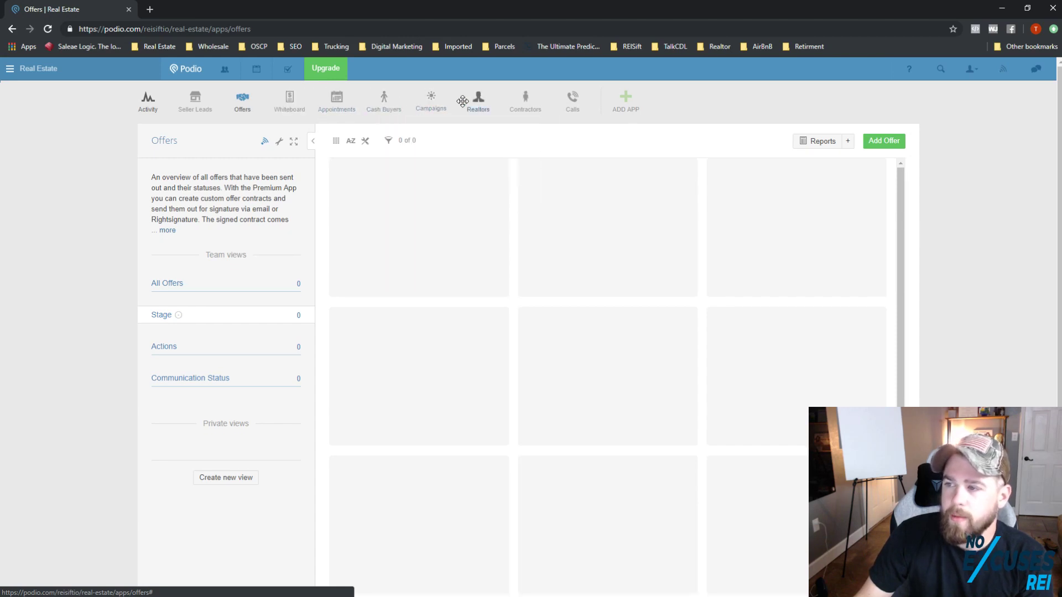
{"action": "left_click_drag", "start_coordinate": [527, 98], "coordinate": [374, 103]}
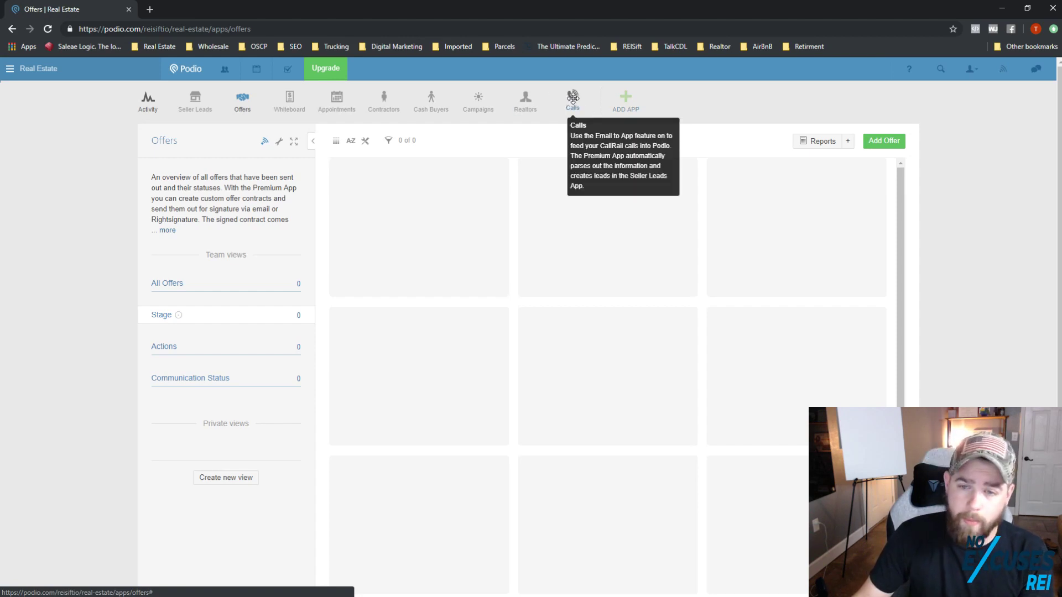
{"action": "left_click", "coordinate": [573, 99]}
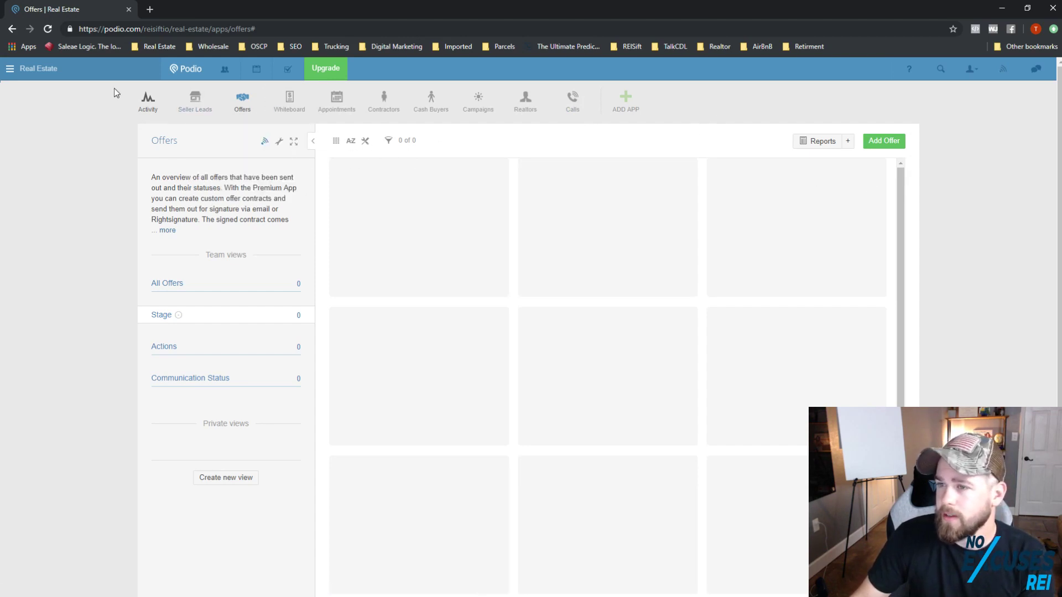
Step: Return to the Real Estate workspace via the sidebar and open the Calls app
{"action": "left_click", "coordinate": [9, 71]}
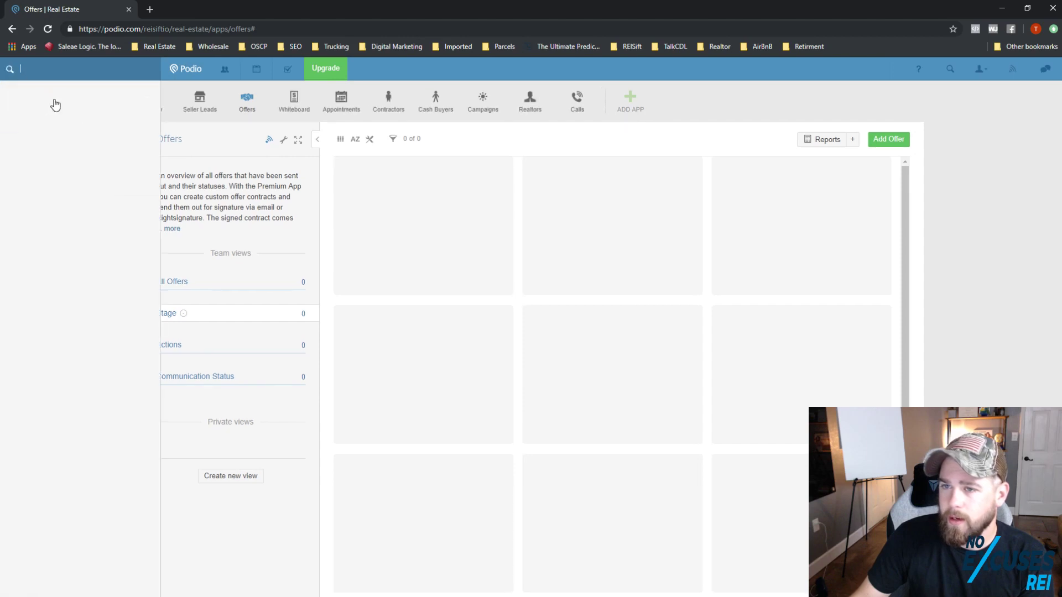
{"action": "left_click", "coordinate": [60, 143]}
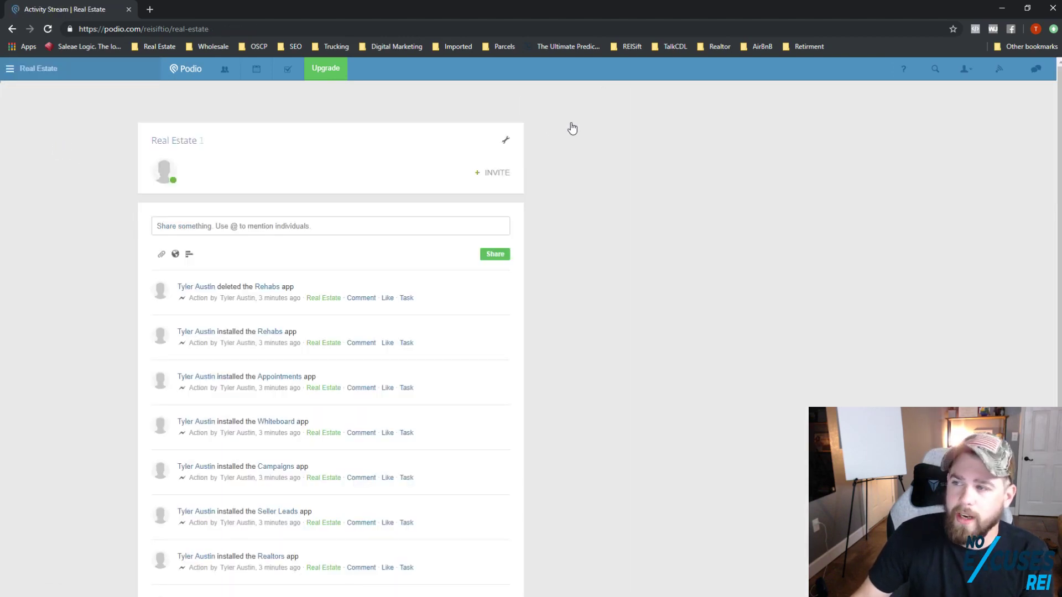
{"action": "left_click", "coordinate": [576, 102]}
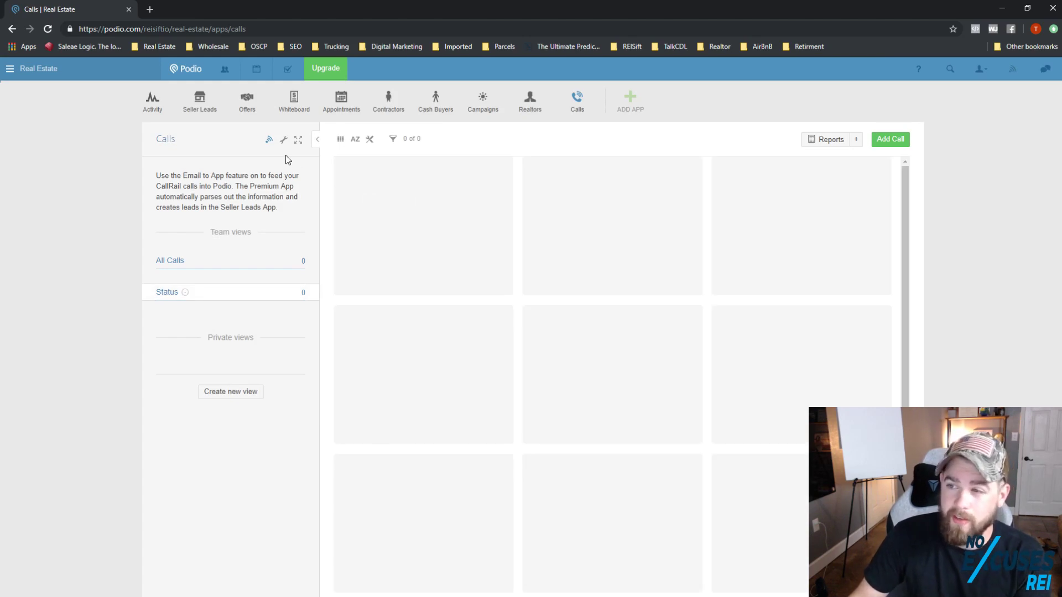
Step: Delete the Calls app with the 'delete this app' confirmation, then open Seller Leads
{"action": "left_click", "coordinate": [283, 143]}
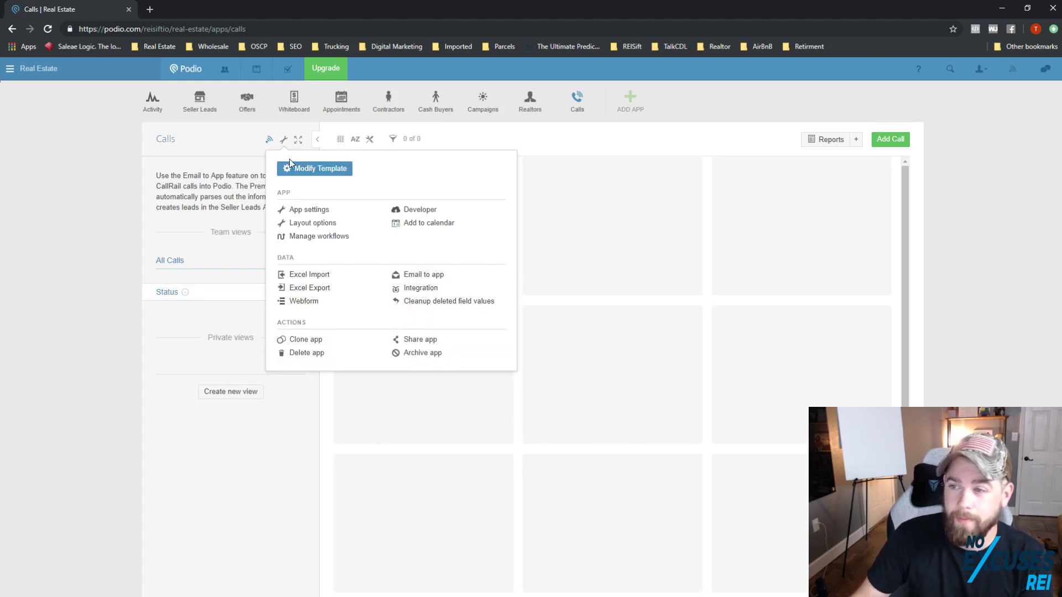
{"action": "left_click", "coordinate": [305, 352]}
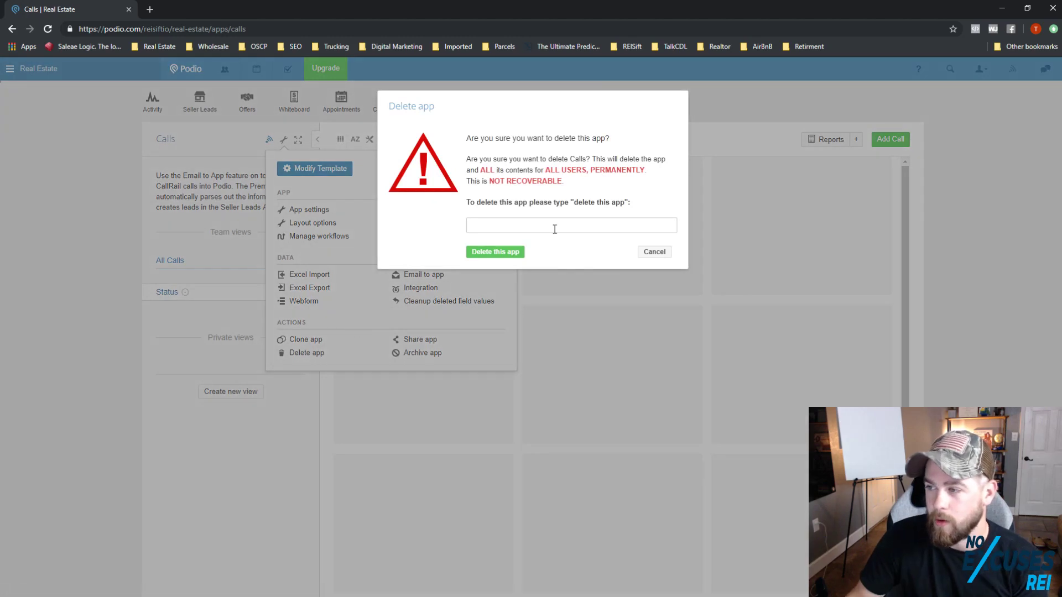
{"action": "type", "text": "delete this app"}
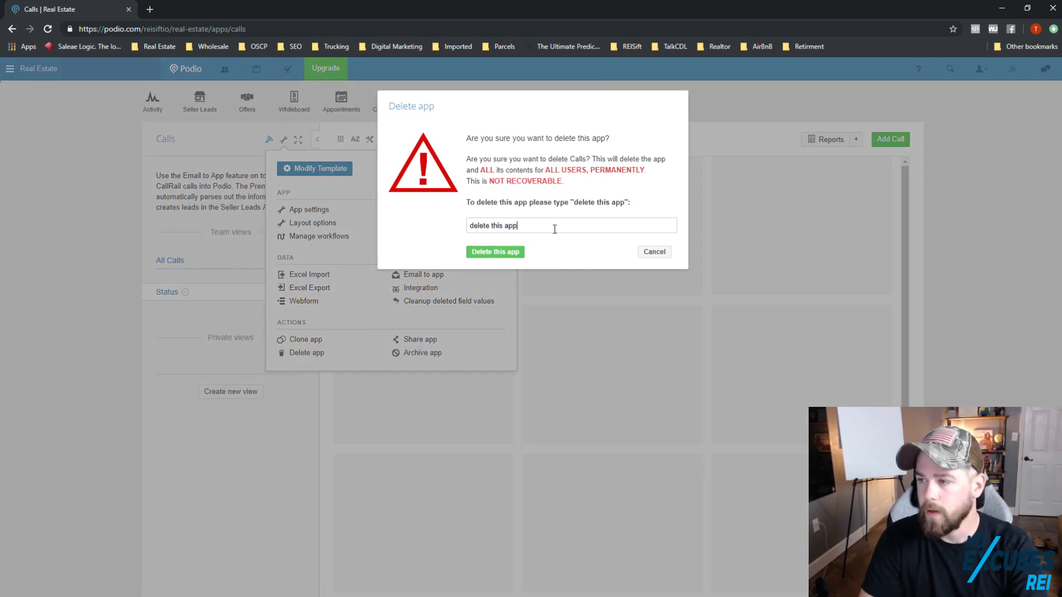
{"action": "key", "text": "Return"}
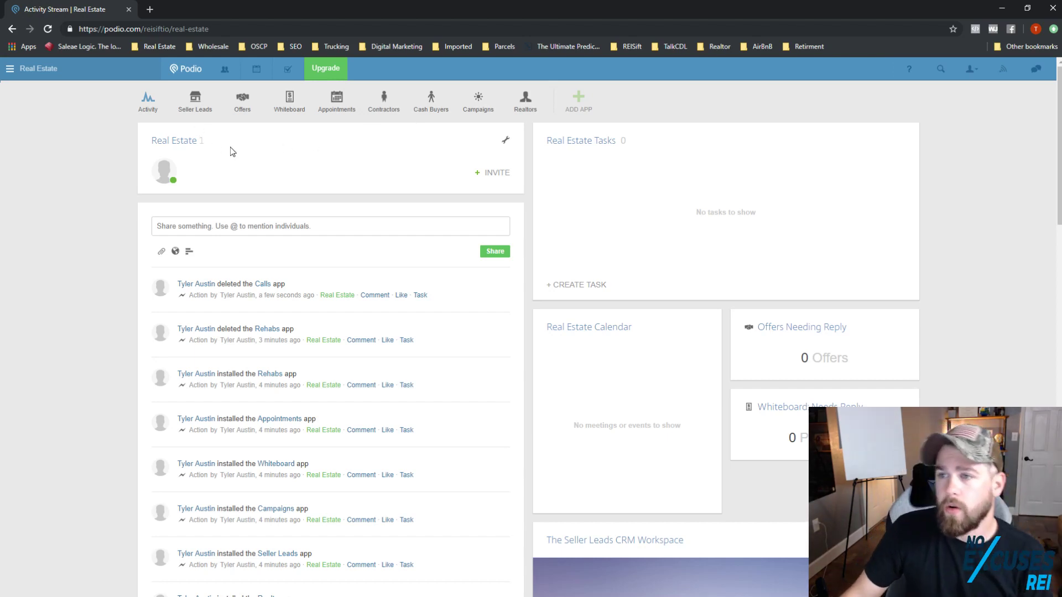
{"action": "left_click", "coordinate": [200, 101]}
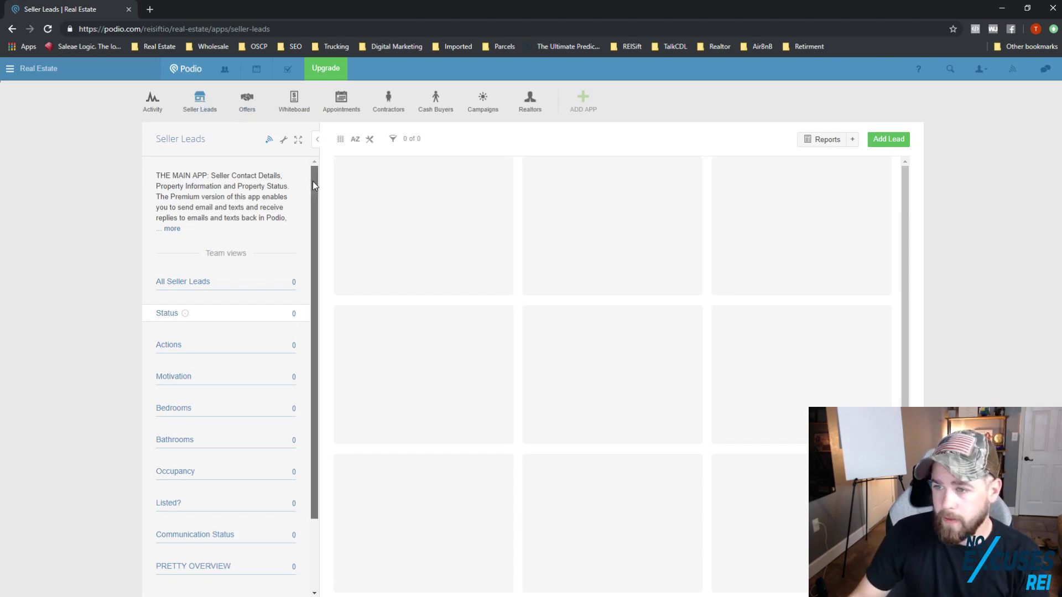
Step: Erase the Seller Leads App Description text in App Settings and save the change
{"action": "left_click", "coordinate": [282, 141]}
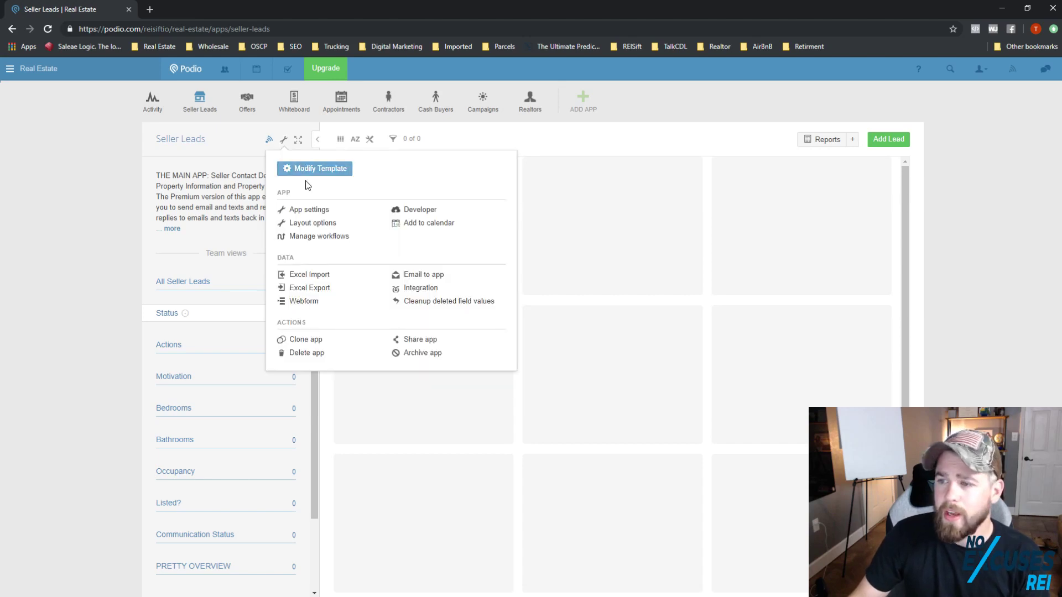
{"action": "left_click", "coordinate": [314, 209]}
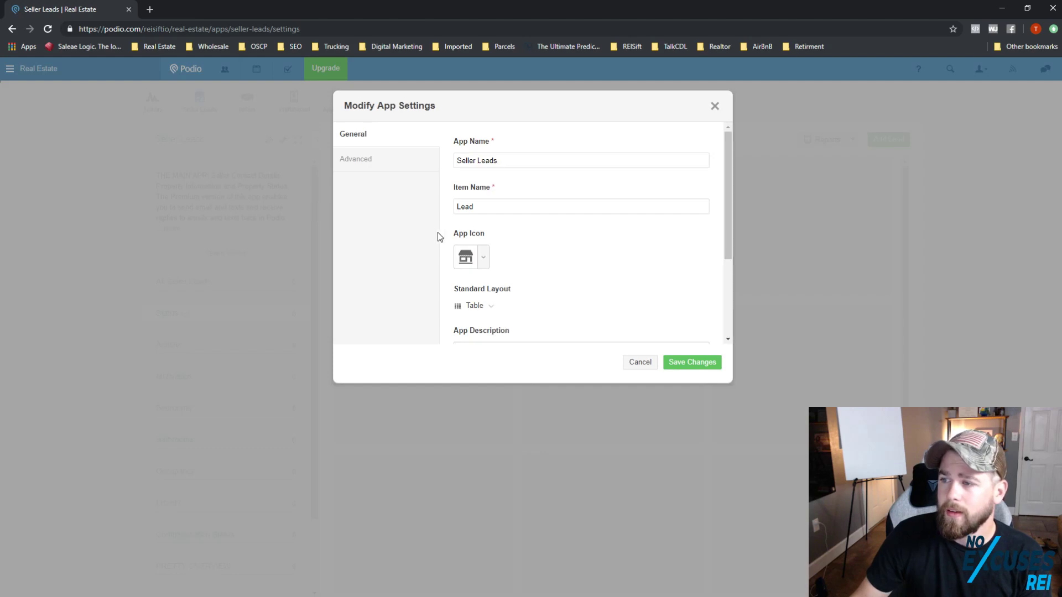
{"action": "scroll", "coordinate": [485, 214], "scroll_direction": "down", "scroll_amount": 3}
{"action": "triple_click", "coordinate": [572, 235]}
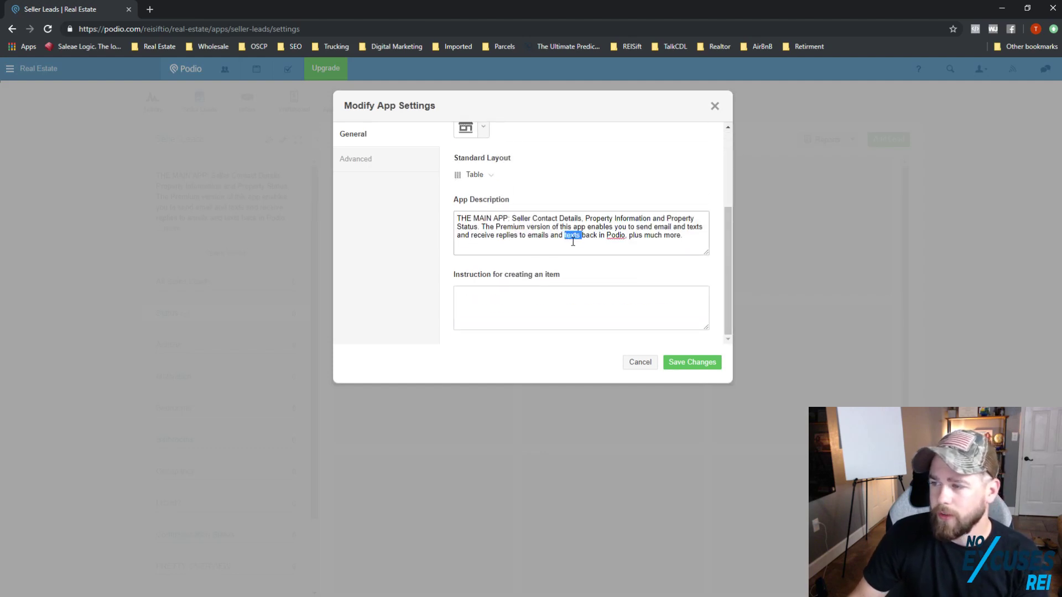
{"action": "key", "text": "BackSpace"}
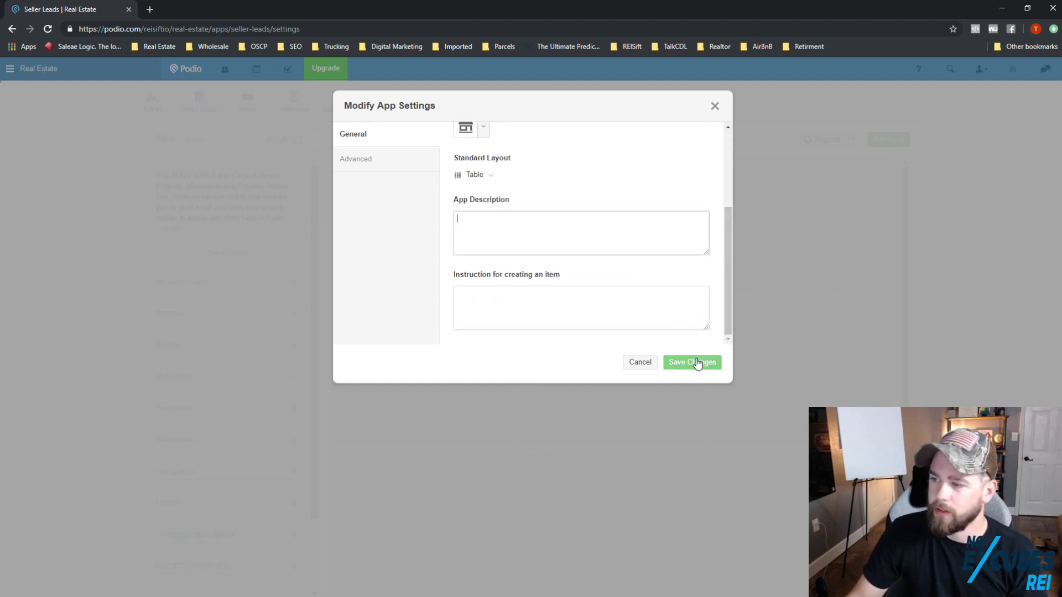
{"action": "left_click", "coordinate": [699, 363]}
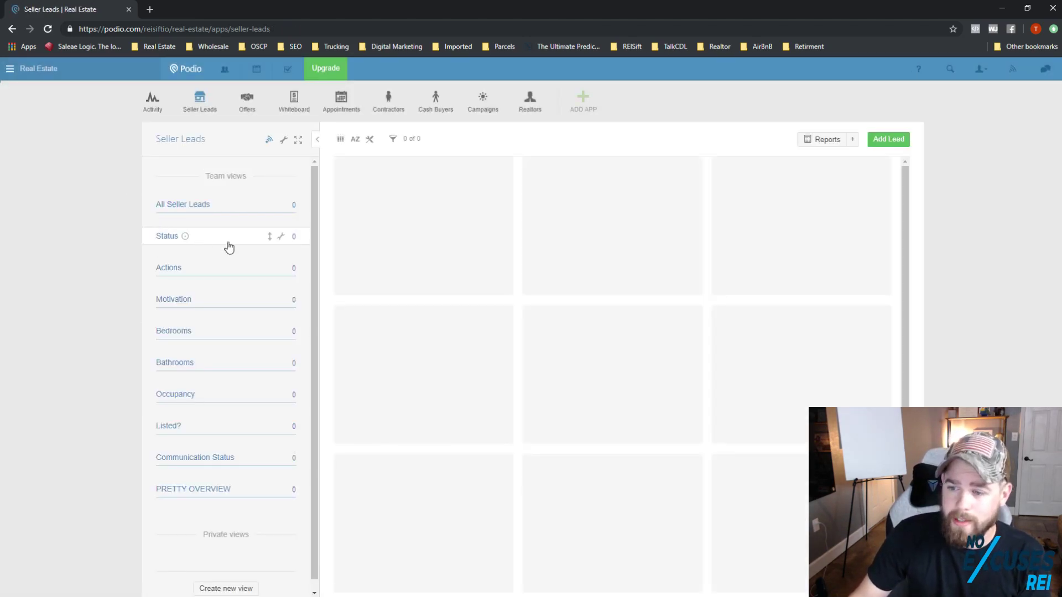
Step: Delete the Status, Actions and Motivation team views
{"action": "left_click", "coordinate": [281, 237]}
{"action": "left_click", "coordinate": [244, 283]}
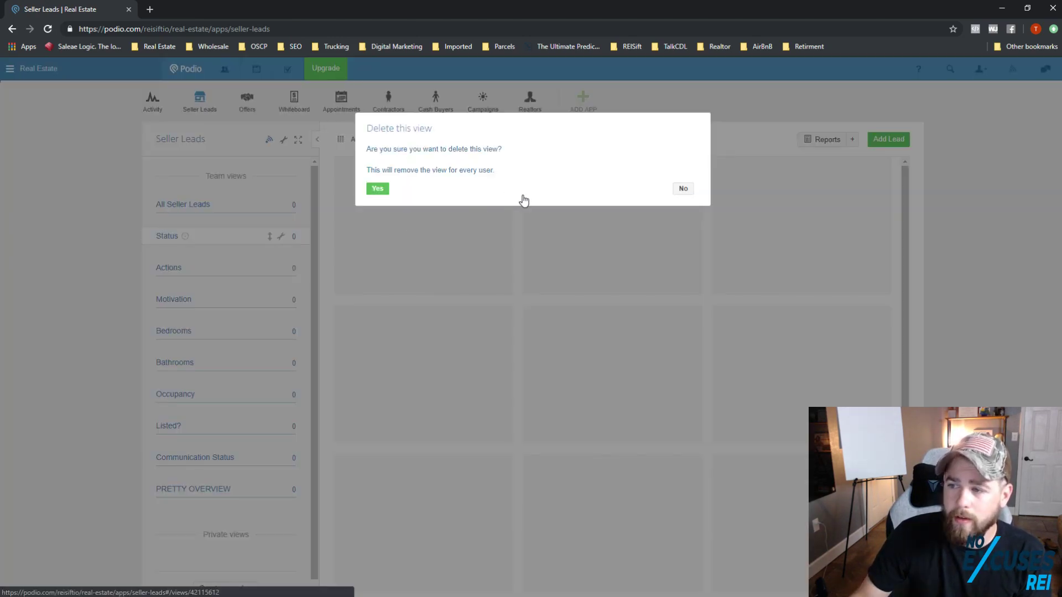
{"action": "left_click", "coordinate": [373, 188]}
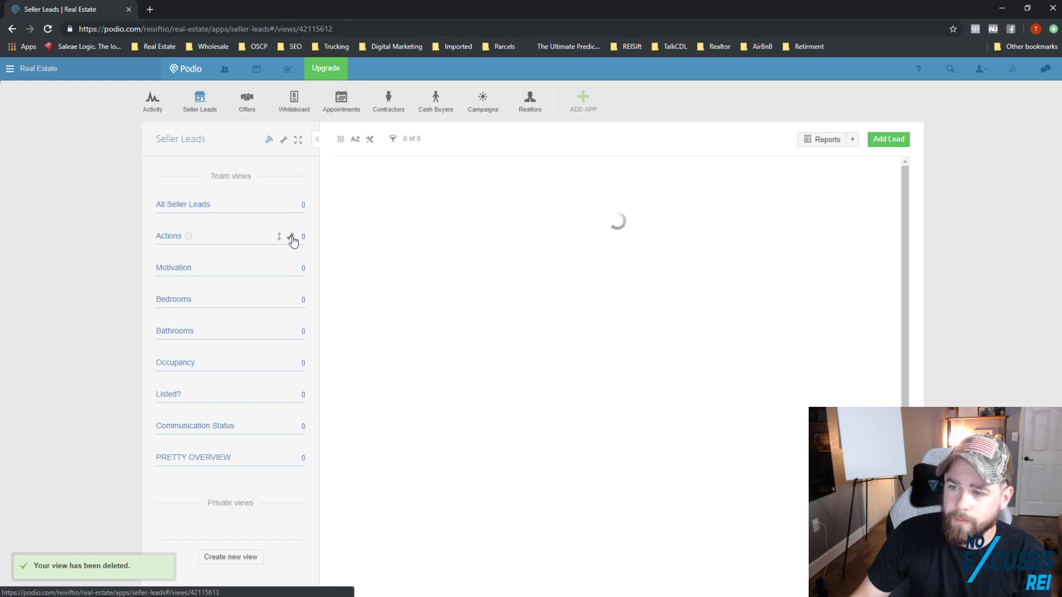
{"action": "left_click", "coordinate": [290, 237]}
{"action": "left_click", "coordinate": [277, 285]}
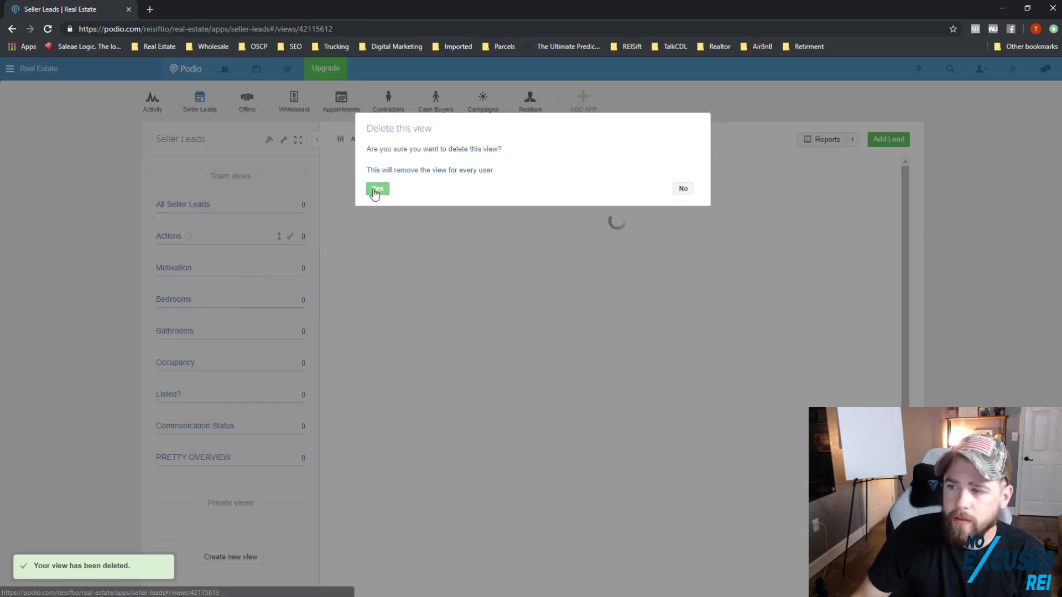
{"action": "left_click", "coordinate": [378, 189]}
{"action": "left_click", "coordinate": [291, 237]}
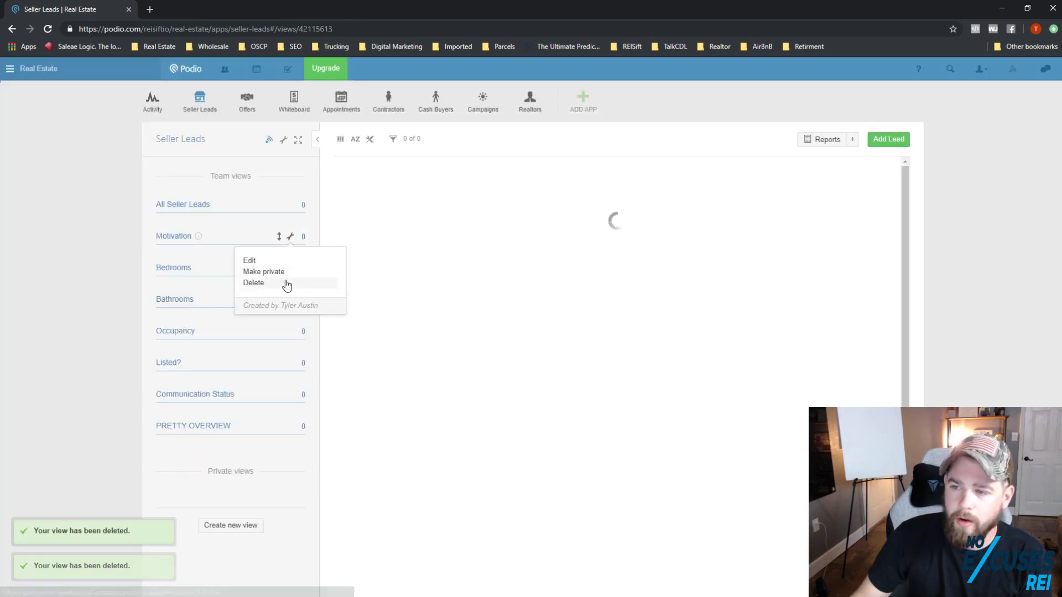
{"action": "left_click", "coordinate": [284, 282]}
{"action": "left_click", "coordinate": [378, 189]}
Step: Delete the Bedrooms, Bathrooms and Occupancy team views
{"action": "left_click", "coordinate": [291, 237]}
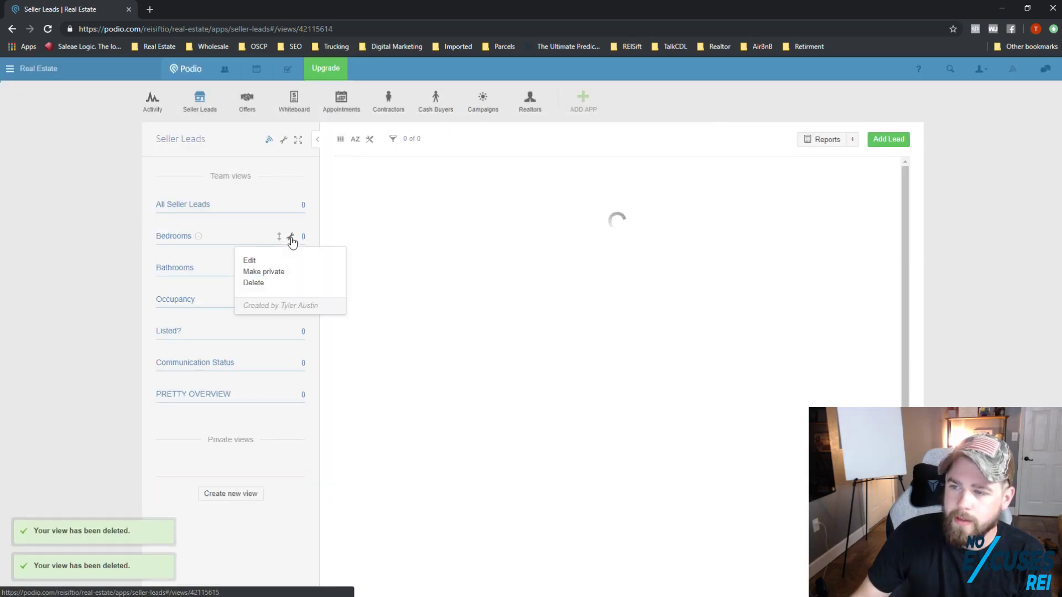
{"action": "left_click", "coordinate": [264, 284]}
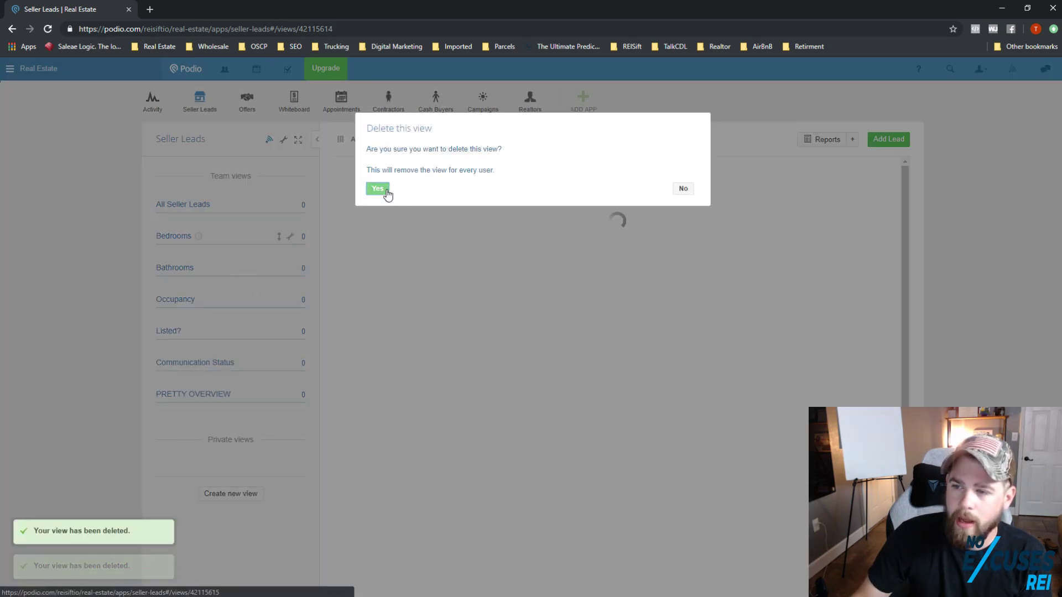
{"action": "left_click", "coordinate": [386, 191]}
{"action": "left_click", "coordinate": [295, 242]}
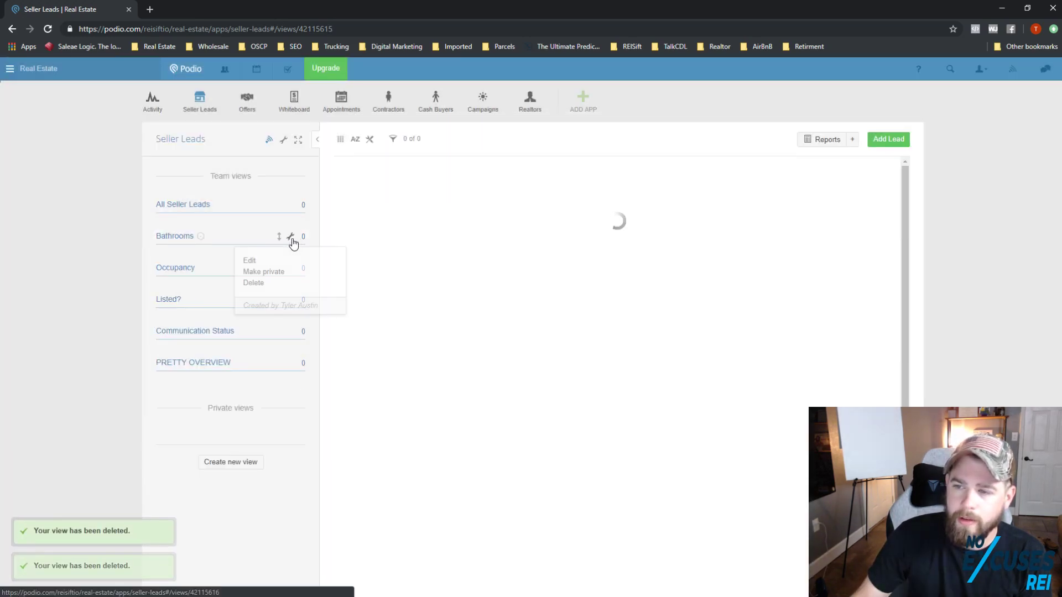
{"action": "left_click", "coordinate": [265, 284]}
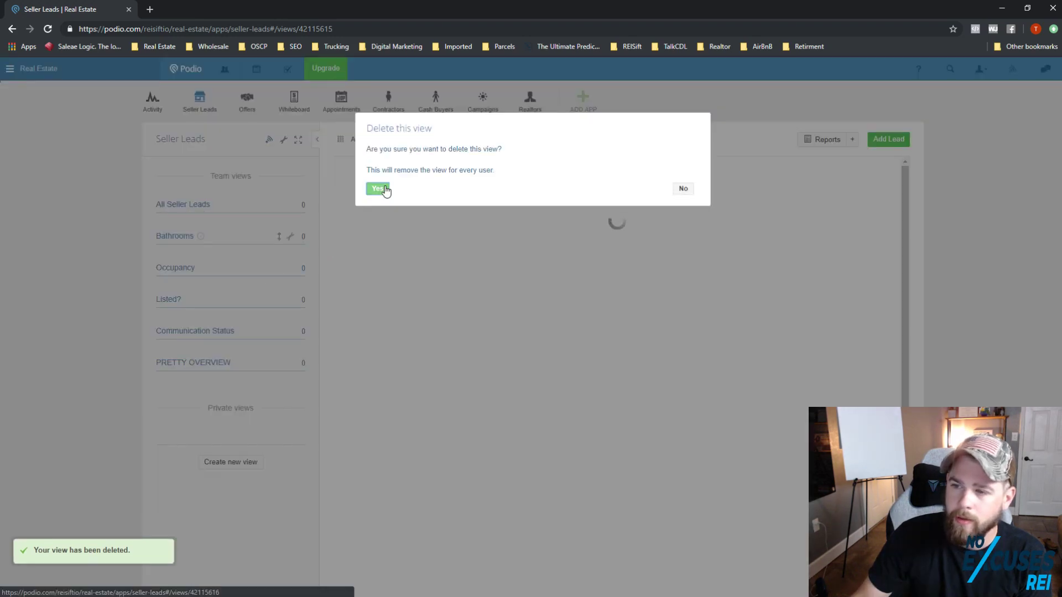
{"action": "left_click", "coordinate": [378, 188]}
{"action": "left_click", "coordinate": [290, 237]}
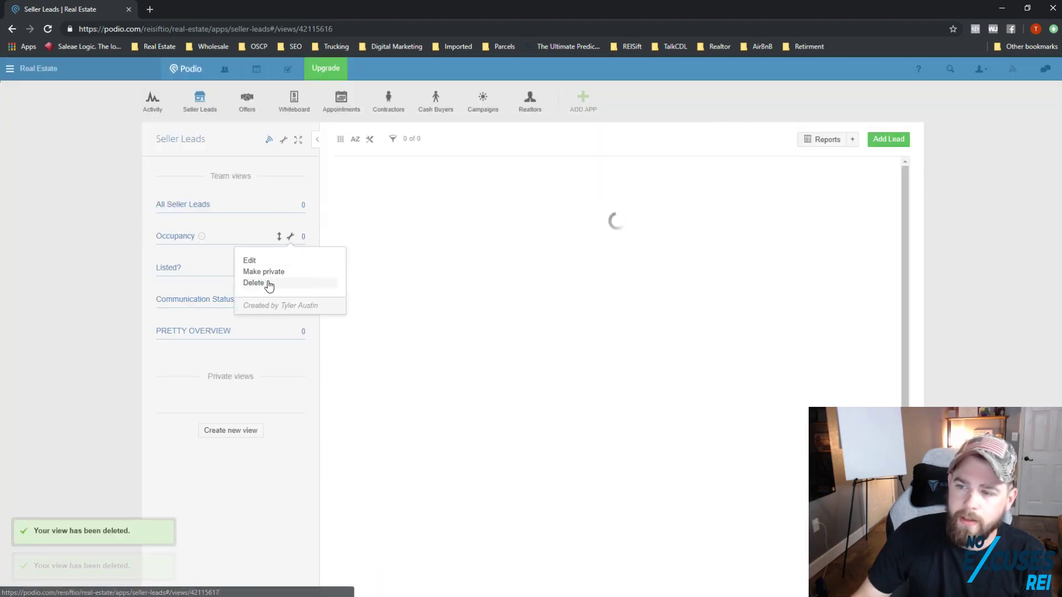
{"action": "left_click", "coordinate": [277, 284]}
{"action": "left_click", "coordinate": [380, 190]}
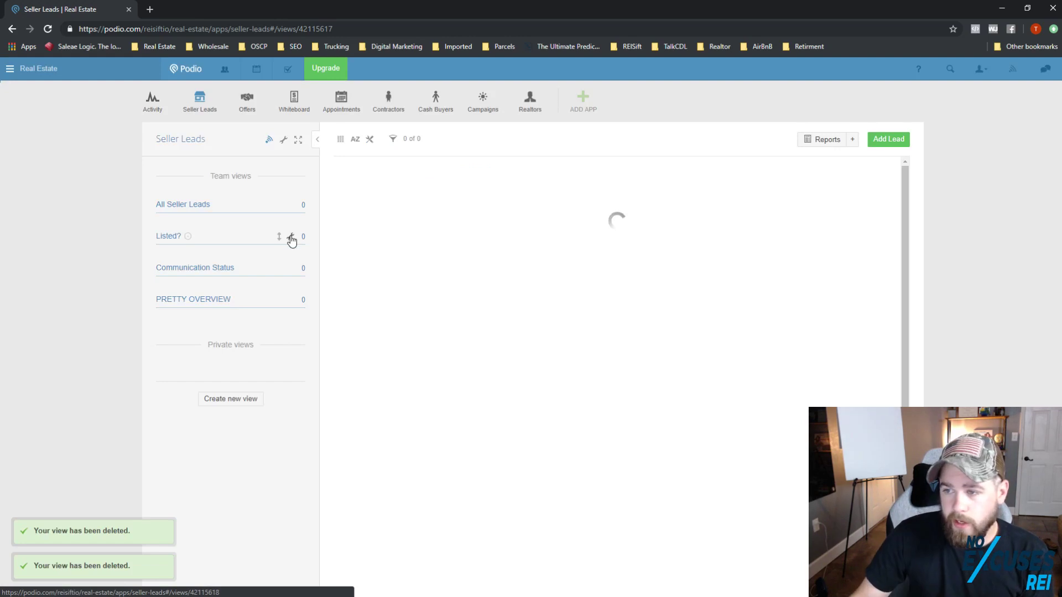
Step: Delete the Listed?, Communication Status and PRETTY OVERVIEW views, then show All Seller Leads
{"action": "left_click", "coordinate": [290, 236]}
{"action": "left_click", "coordinate": [276, 283]}
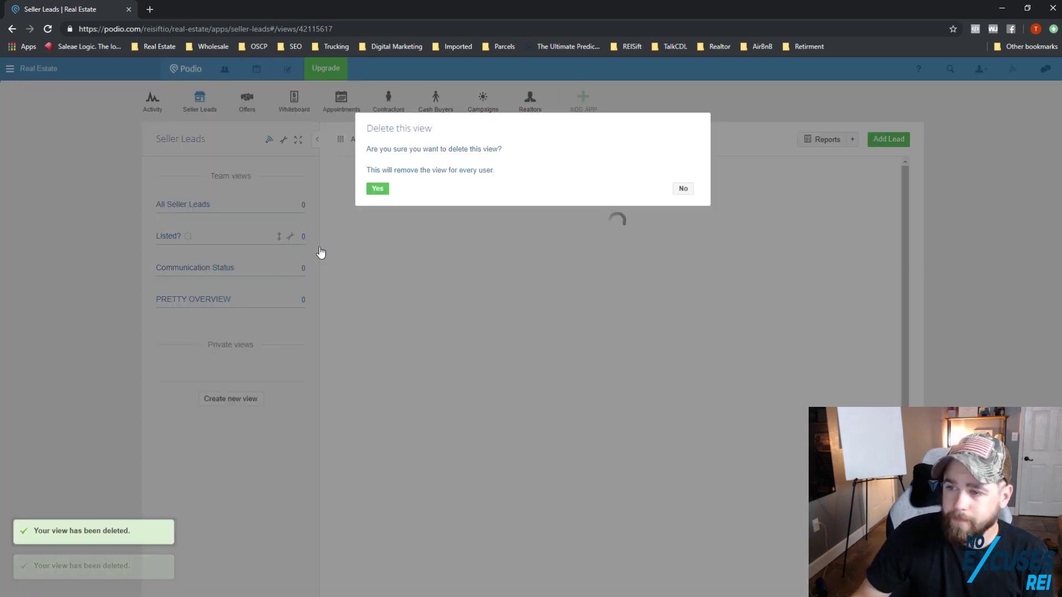
{"action": "left_click", "coordinate": [378, 189]}
{"action": "left_click", "coordinate": [290, 237]}
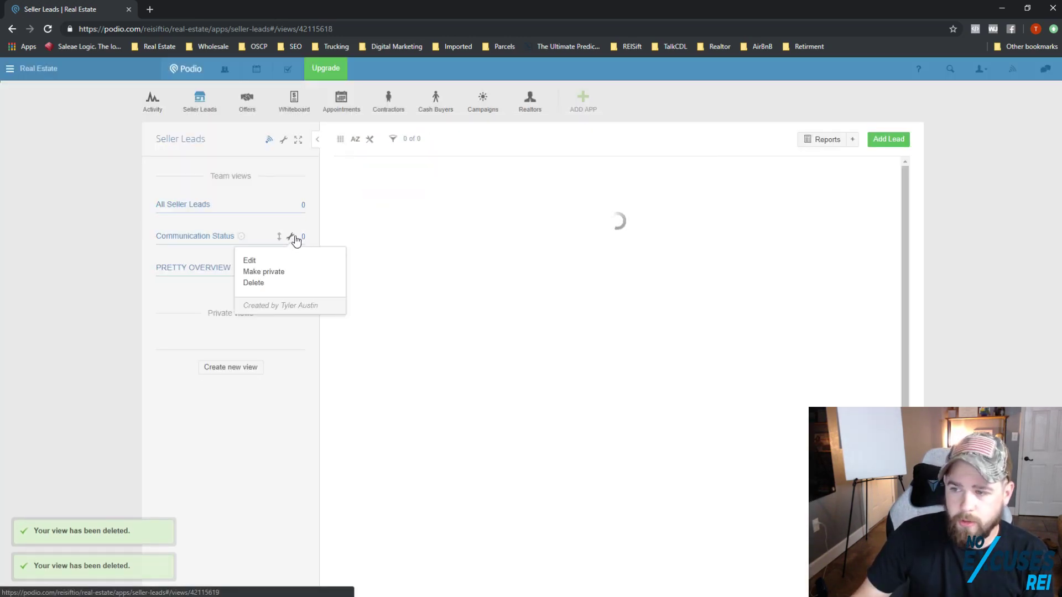
{"action": "left_click", "coordinate": [265, 283]}
{"action": "left_click", "coordinate": [370, 189]}
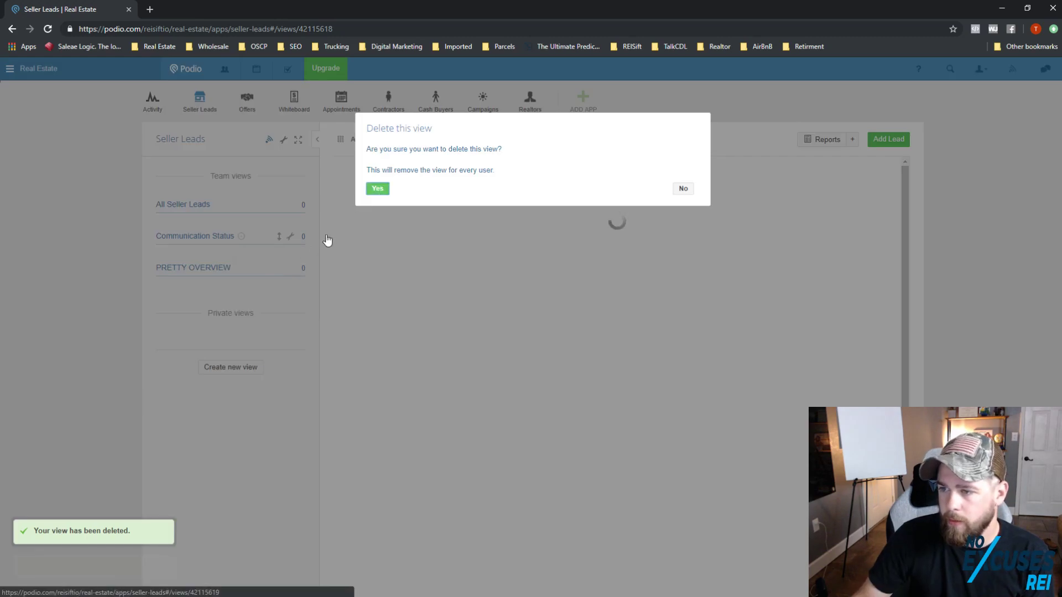
{"action": "left_click", "coordinate": [290, 238]}
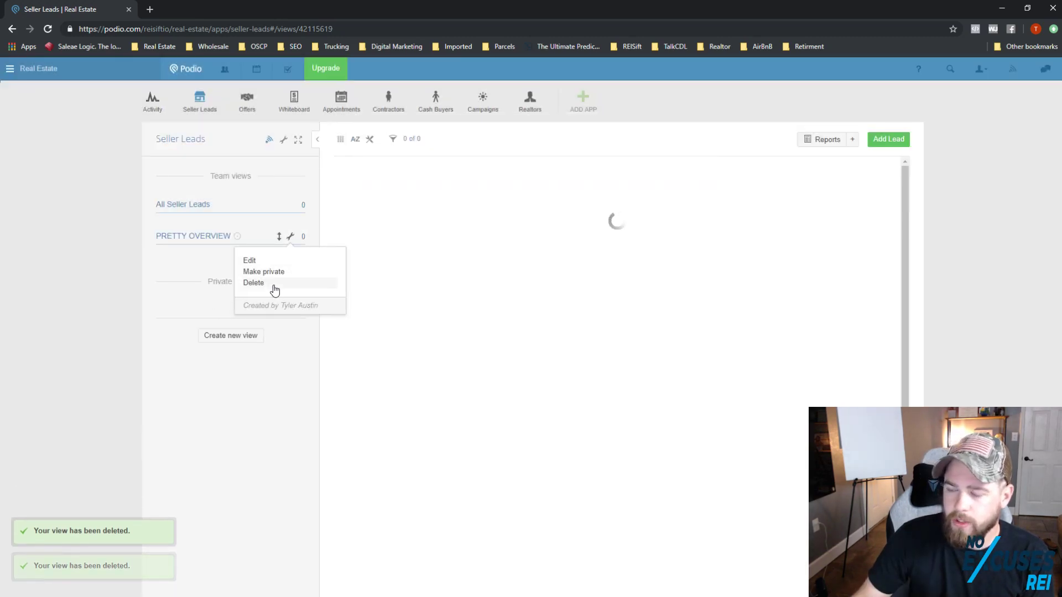
{"action": "left_click", "coordinate": [283, 283]}
{"action": "left_click", "coordinate": [379, 189]}
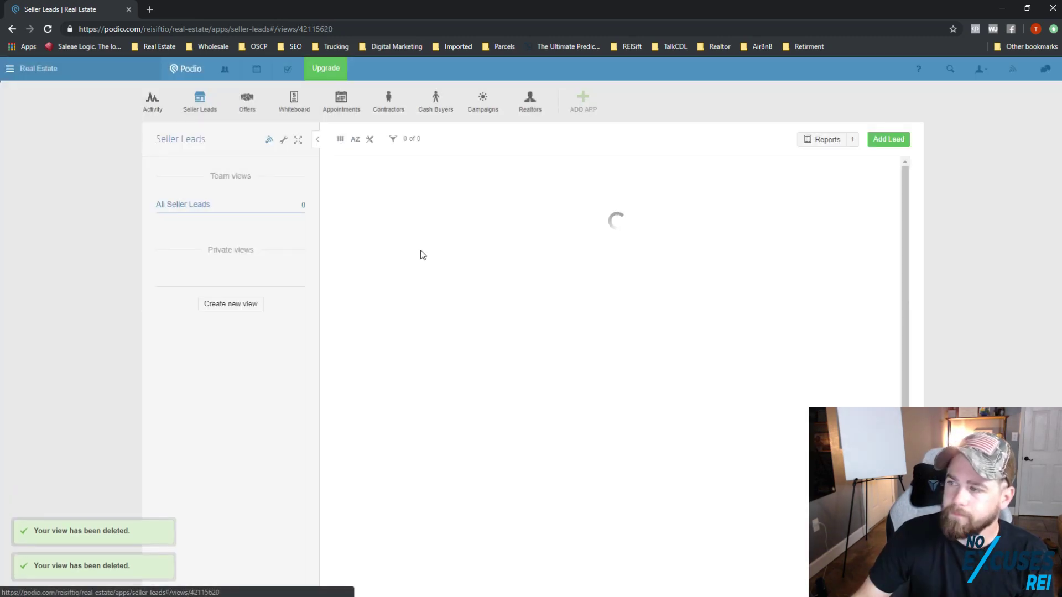
{"action": "left_click", "coordinate": [190, 207]}
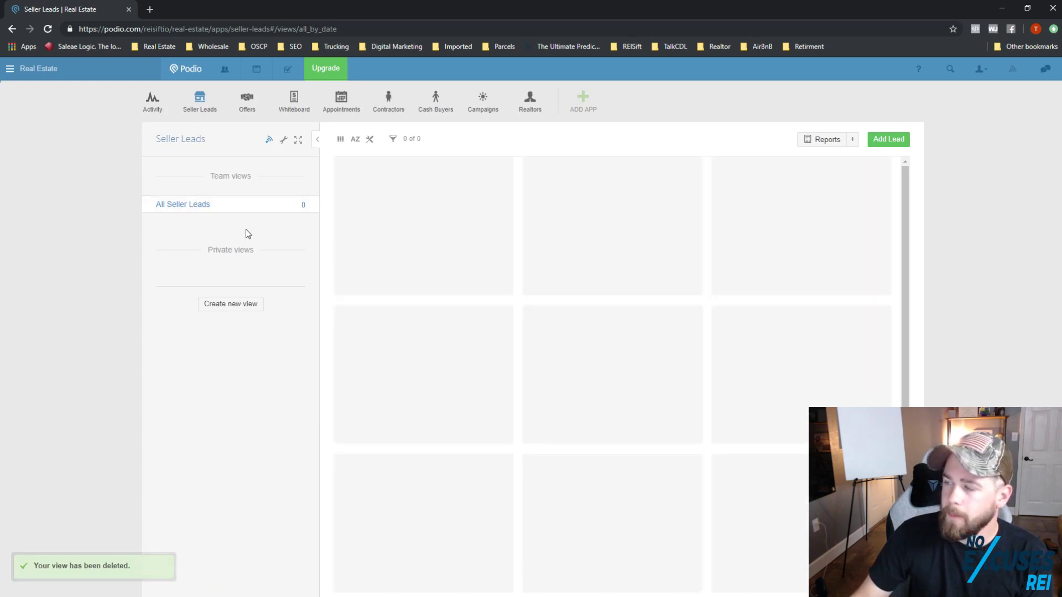
{"action": "left_click", "coordinate": [878, 145]}
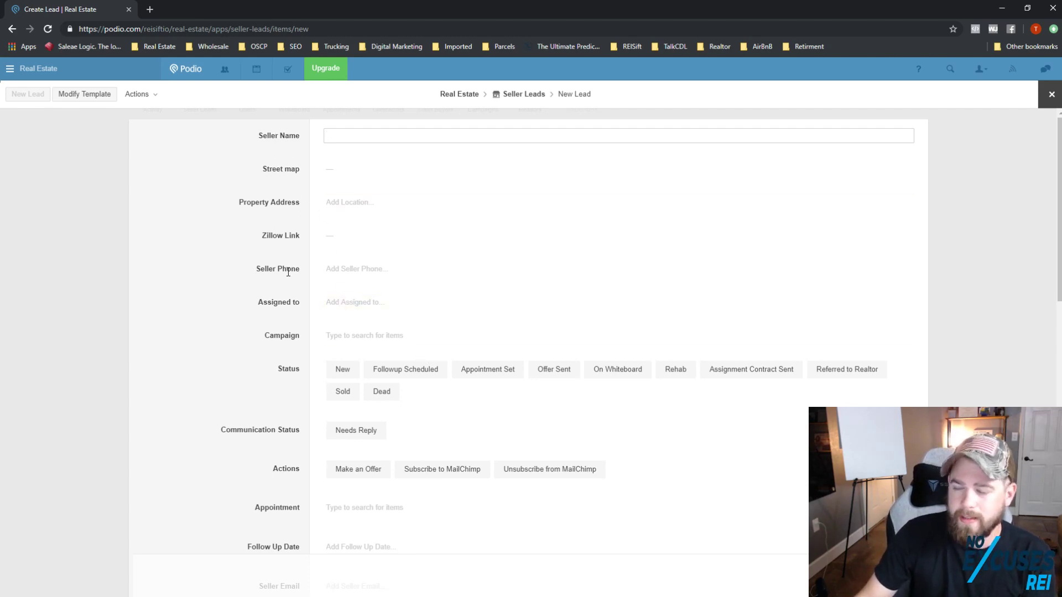
{"action": "left_click", "coordinate": [328, 307]}
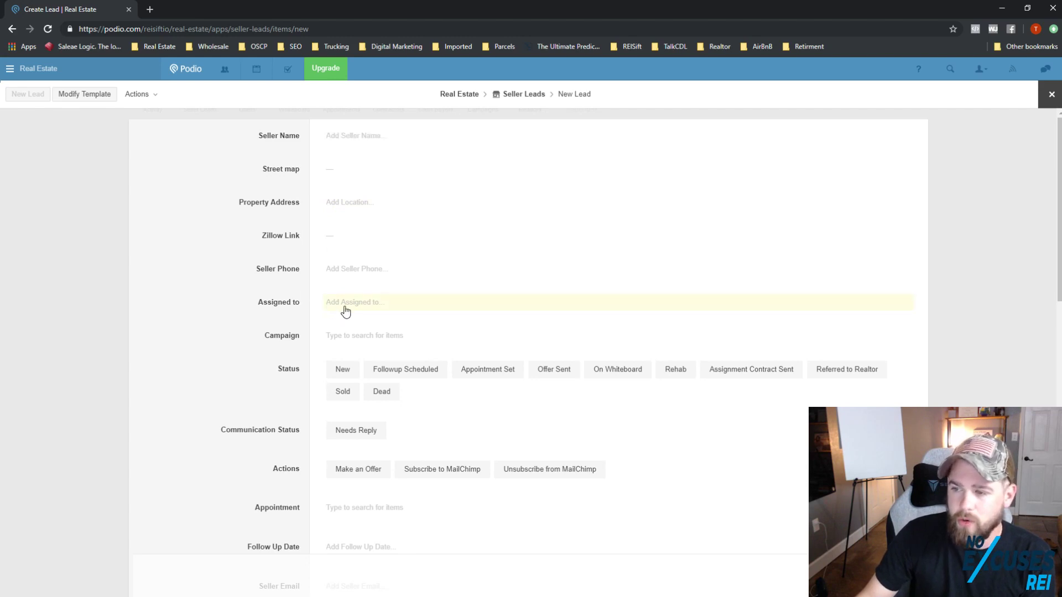
{"action": "left_click", "coordinate": [376, 308]}
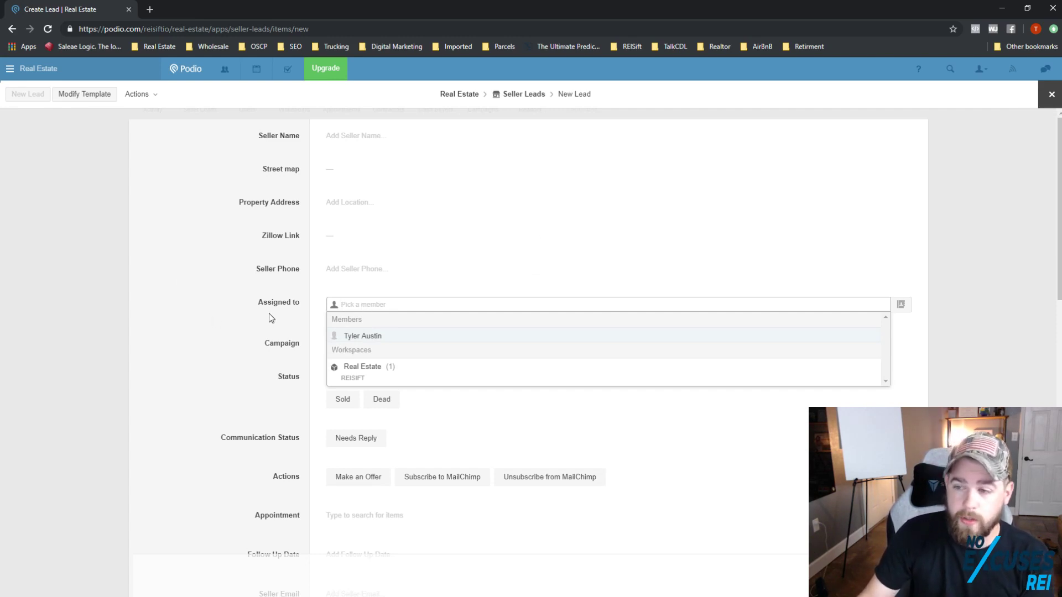
{"action": "left_click", "coordinate": [282, 302]}
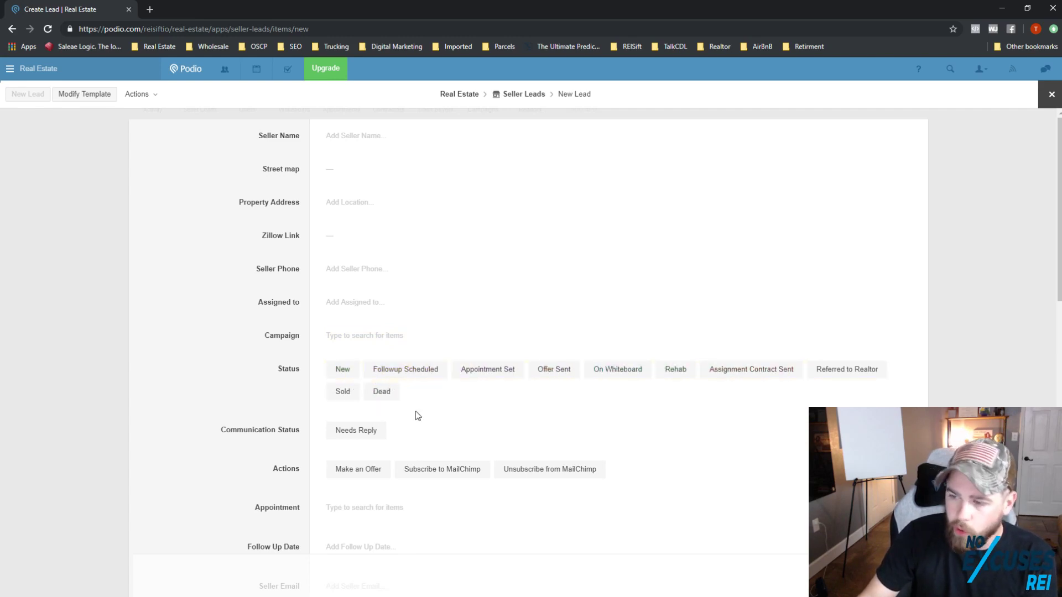
{"action": "scroll", "coordinate": [409, 418], "scroll_direction": "down", "scroll_amount": 4}
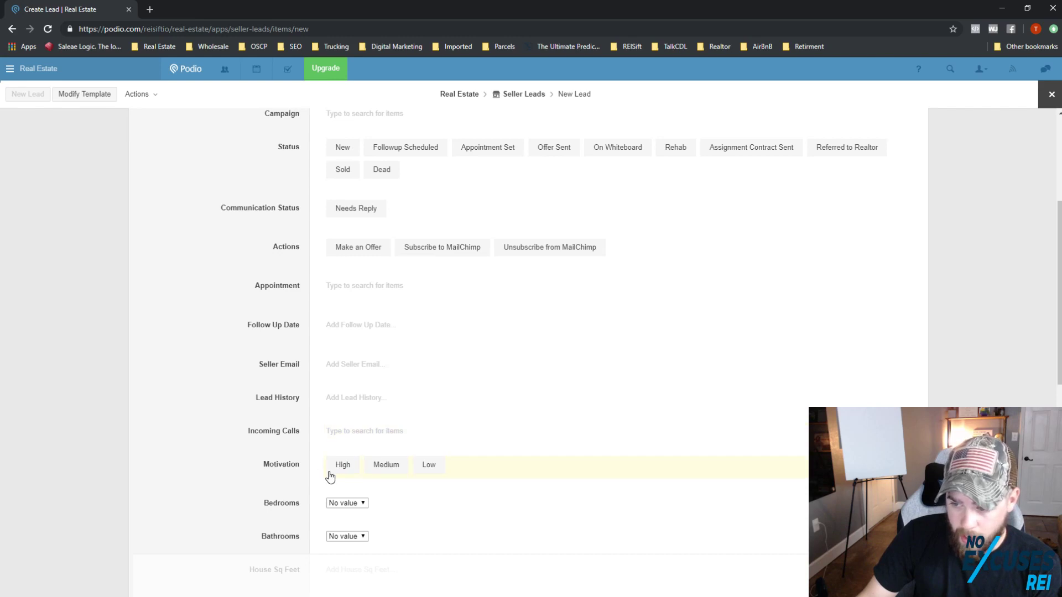
{"action": "scroll", "coordinate": [330, 470], "scroll_direction": "down", "scroll_amount": 3}
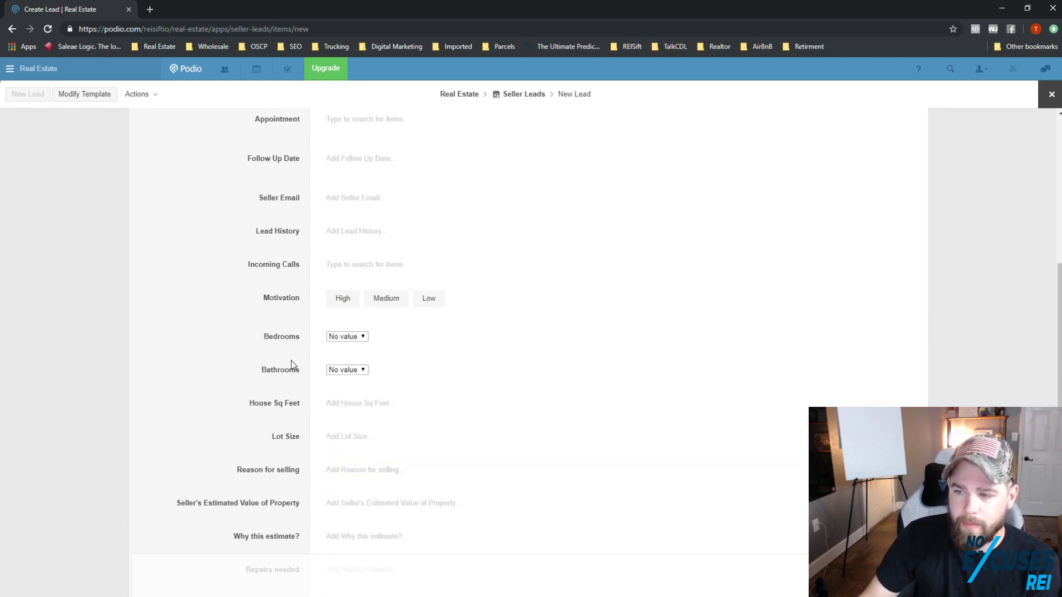
{"action": "scroll", "coordinate": [302, 395], "scroll_direction": "down", "scroll_amount": 4}
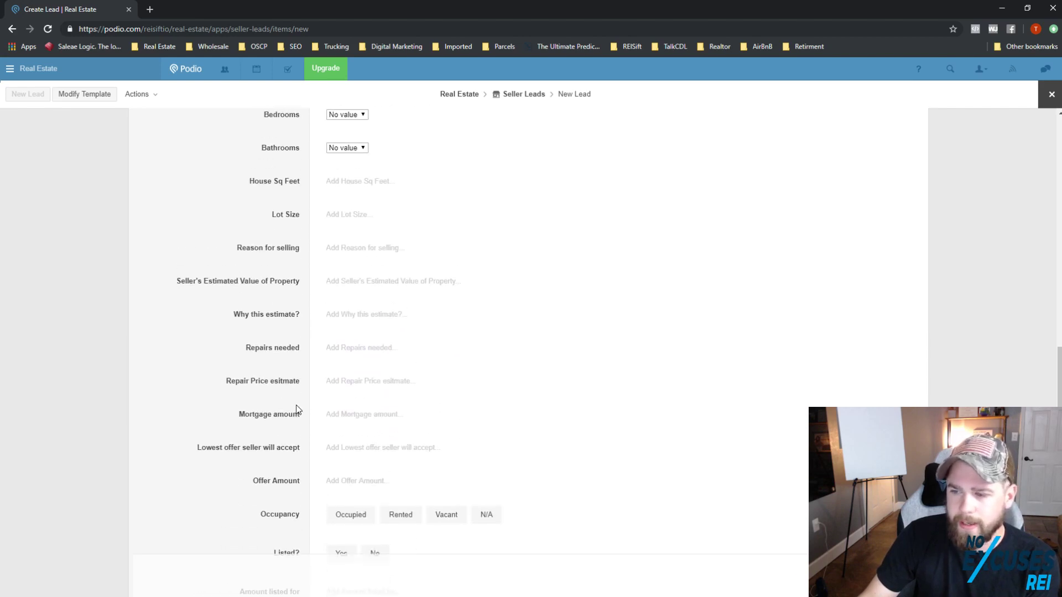
{"action": "scroll", "coordinate": [299, 405], "scroll_direction": "down", "scroll_amount": 3}
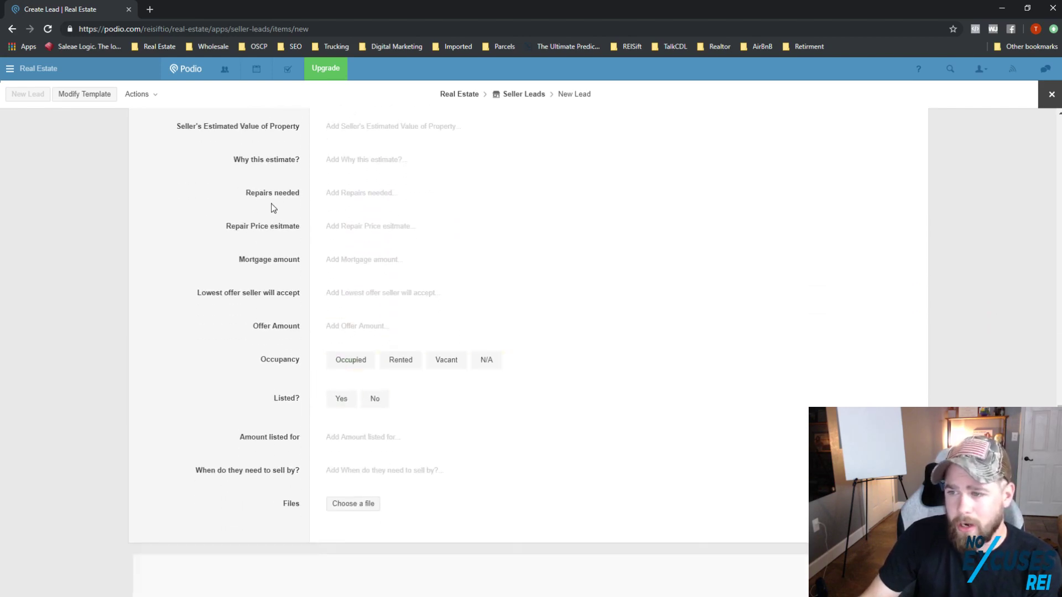
{"action": "scroll", "coordinate": [274, 209], "scroll_direction": "up", "scroll_amount": 1}
{"action": "scroll", "coordinate": [357, 300], "scroll_direction": "up", "scroll_amount": 1}
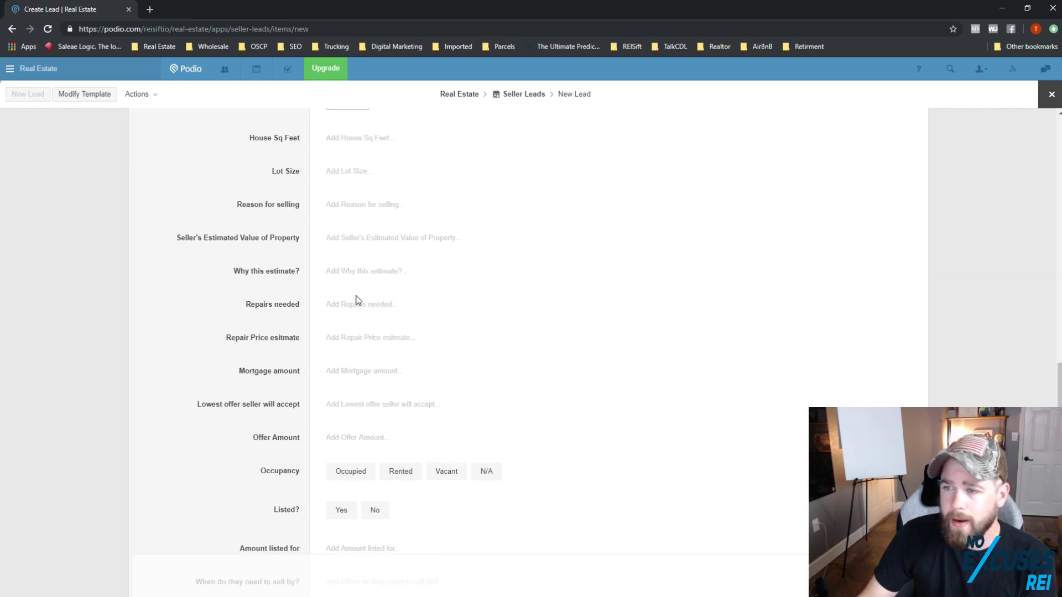
{"action": "scroll", "coordinate": [332, 310], "scroll_direction": "up", "scroll_amount": 1}
{"action": "scroll", "coordinate": [433, 370], "scroll_direction": "up", "scroll_amount": 10}
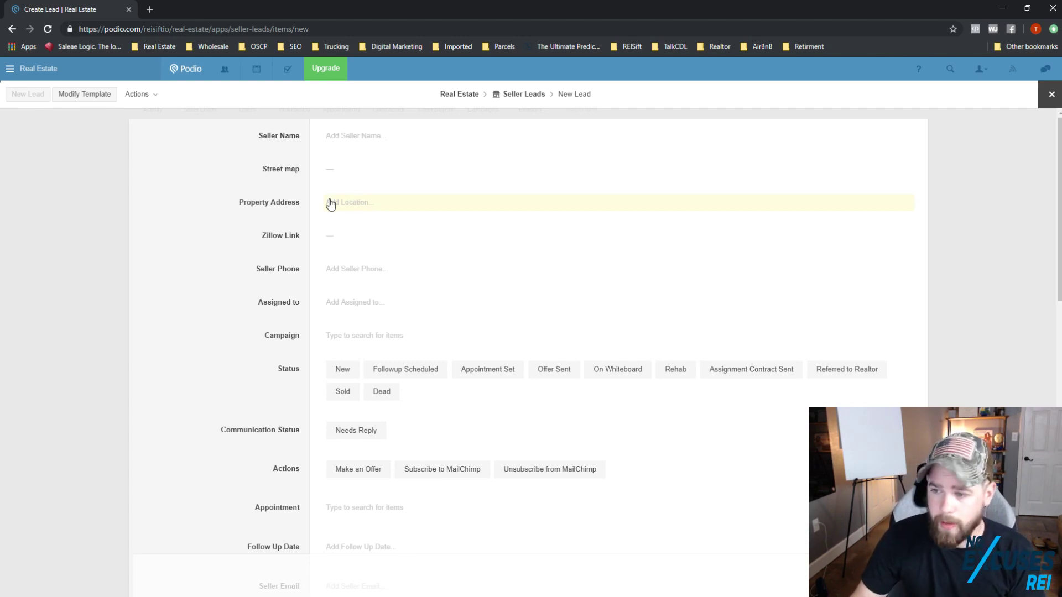
{"action": "left_click", "coordinate": [1052, 94]}
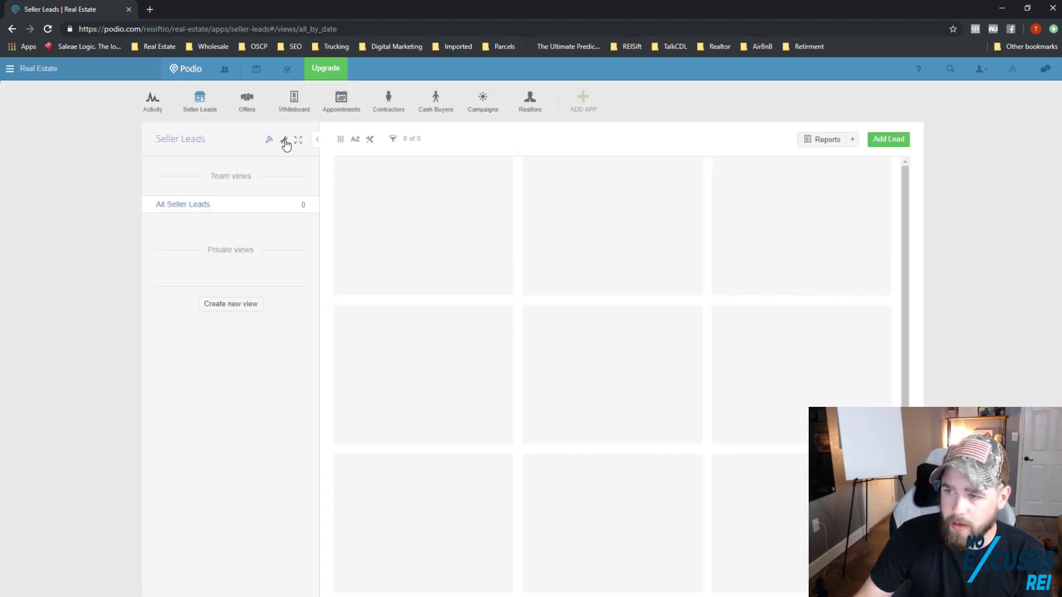
Step: Open a new Seller Leads lead form and switch it to Modify Template
{"action": "left_click", "coordinate": [284, 141]}
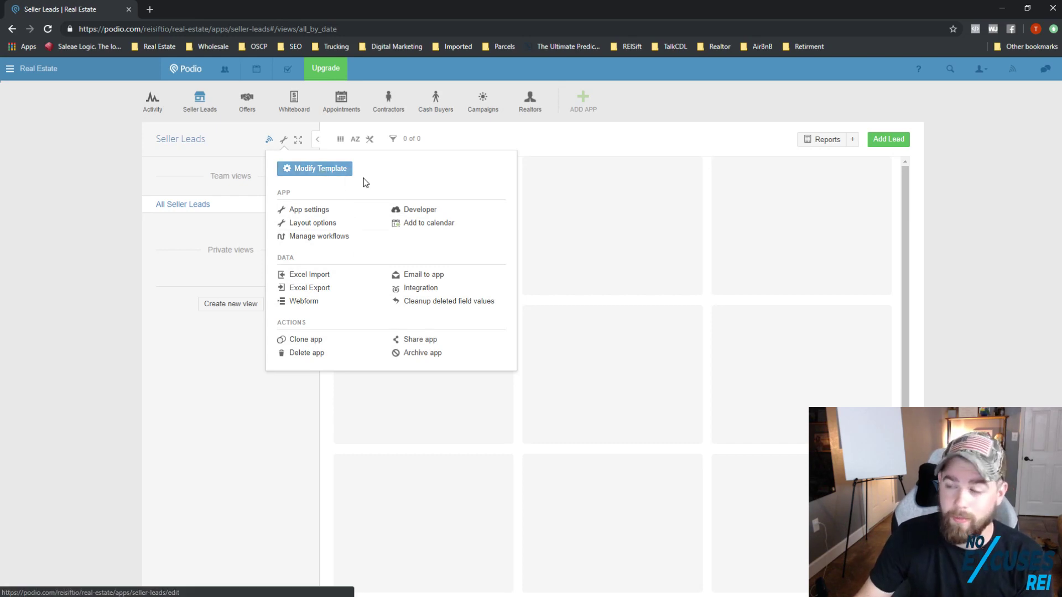
{"action": "left_click", "coordinate": [886, 143]}
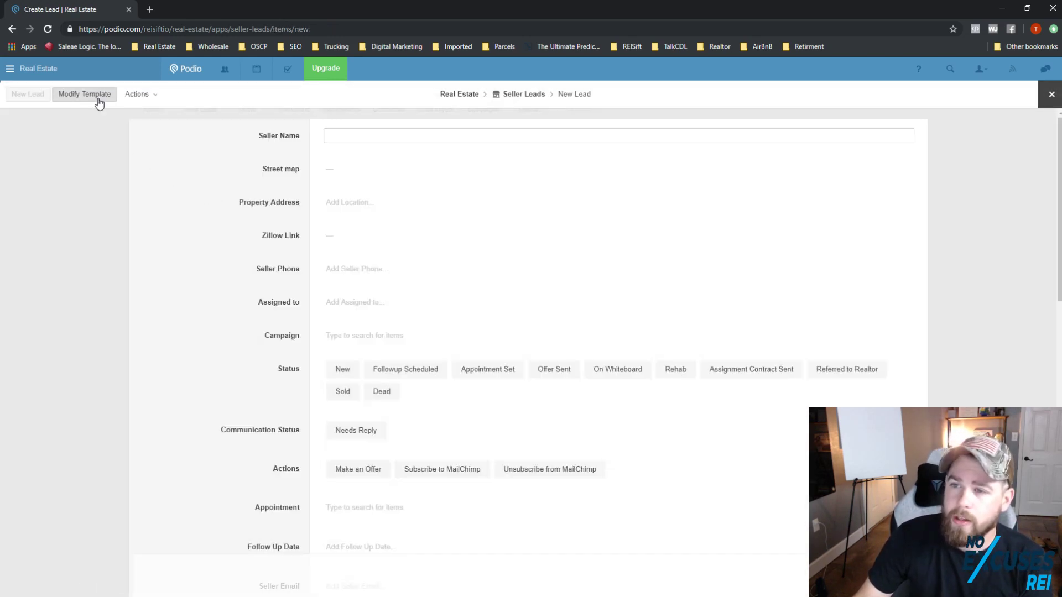
{"action": "left_click", "coordinate": [97, 100]}
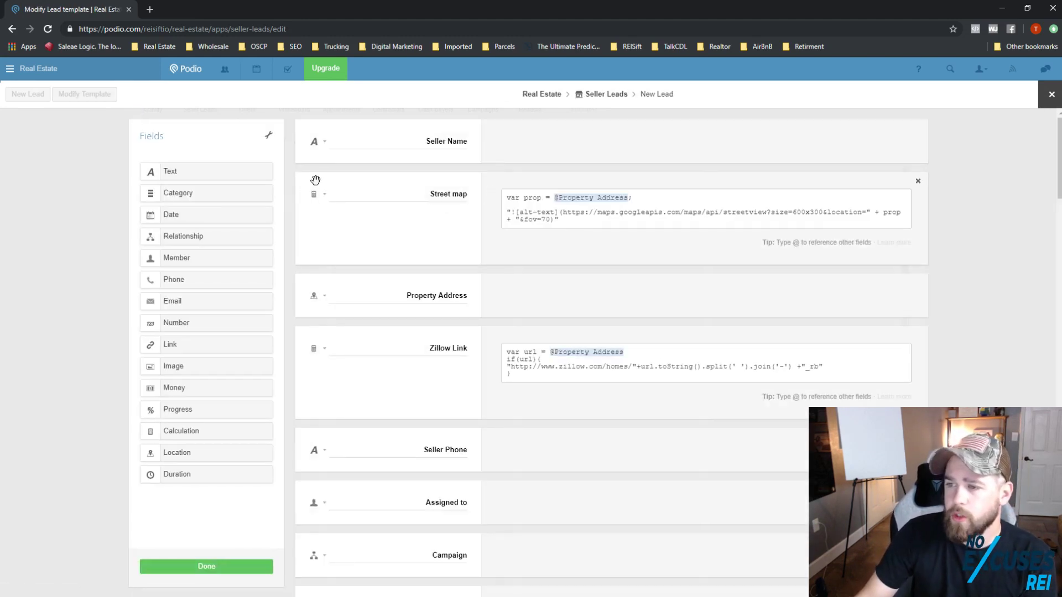
Step: Move Street map down below Campaign and Seller Phone up under Seller Name
{"action": "left_click_drag", "start_coordinate": [325, 220], "coordinate": [436, 517]}
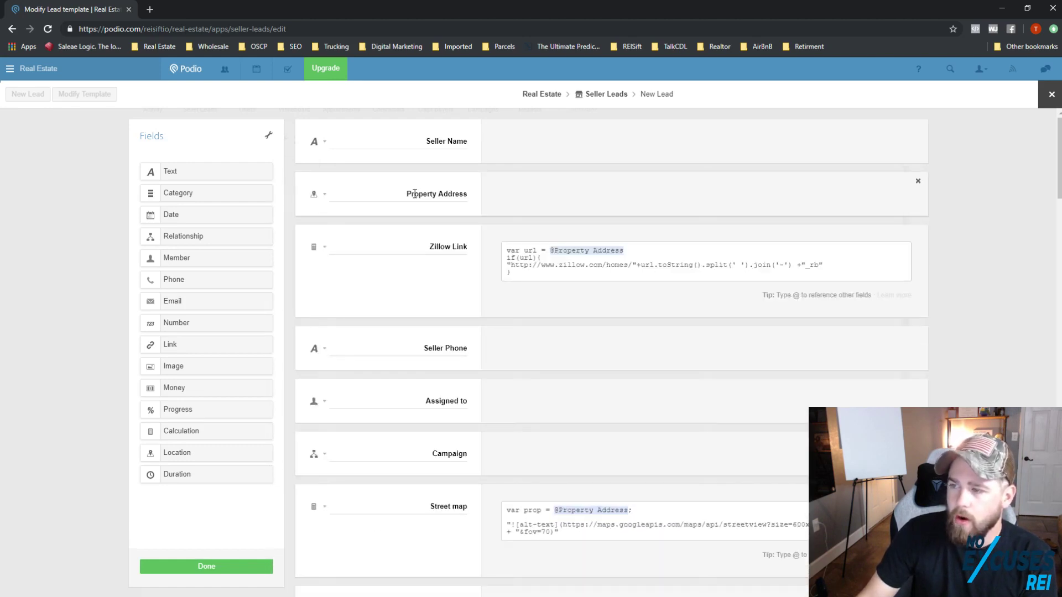
{"action": "left_click_drag", "start_coordinate": [305, 337], "coordinate": [343, 206]}
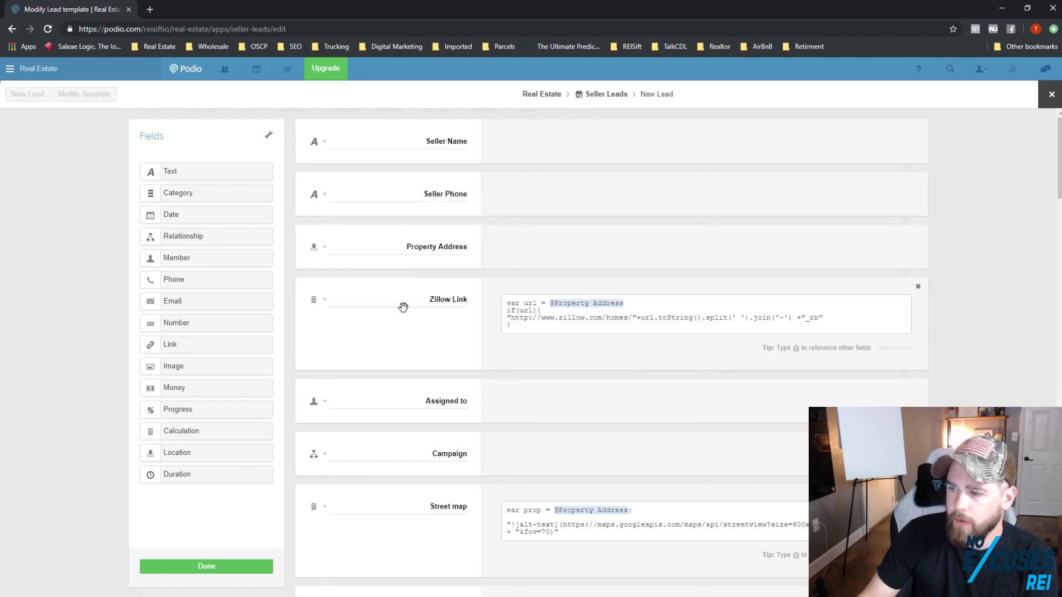
{"action": "scroll", "coordinate": [392, 336], "scroll_direction": "down", "scroll_amount": 2}
{"action": "scroll", "coordinate": [384, 490], "scroll_direction": "down", "scroll_amount": 14}
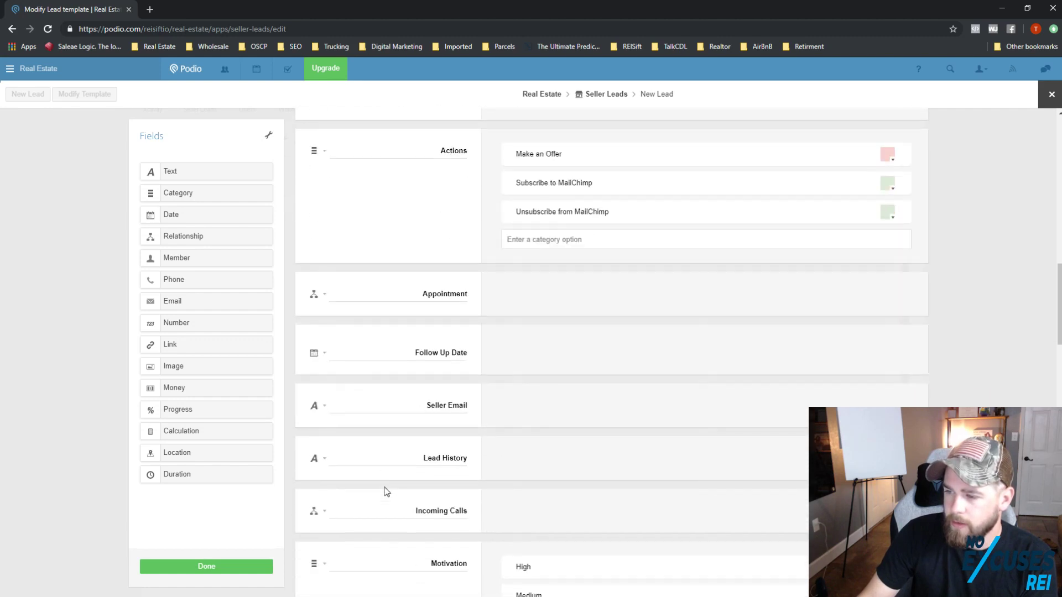
{"action": "left_click_drag", "start_coordinate": [309, 394], "coordinate": [423, 238]}
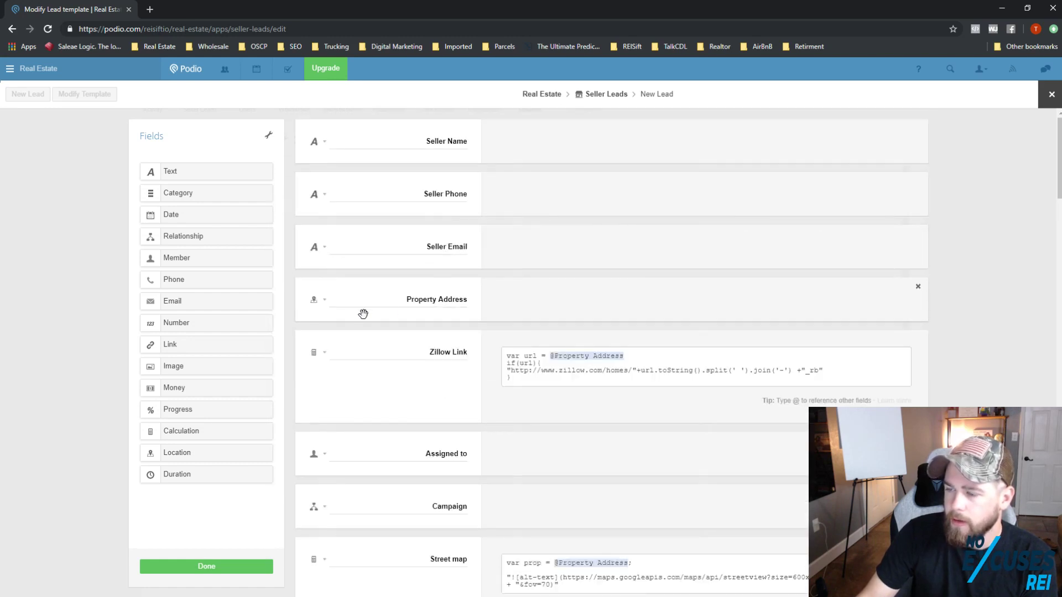
Step: Put Campaign under Seller Email, followed by Property Address and then Zillow Link
{"action": "left_click_drag", "start_coordinate": [310, 298], "coordinate": [337, 388]}
{"action": "left_click_drag", "start_coordinate": [311, 505], "coordinate": [360, 308]}
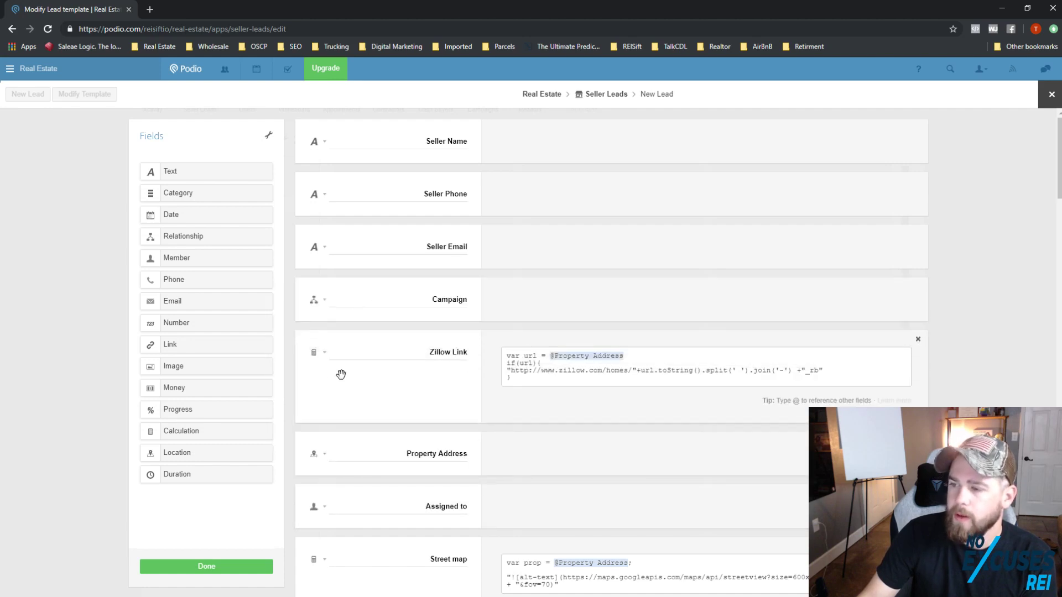
{"action": "left_click_drag", "start_coordinate": [308, 337], "coordinate": [391, 471]}
{"action": "scroll", "coordinate": [436, 429], "scroll_direction": "down", "scroll_amount": 1}
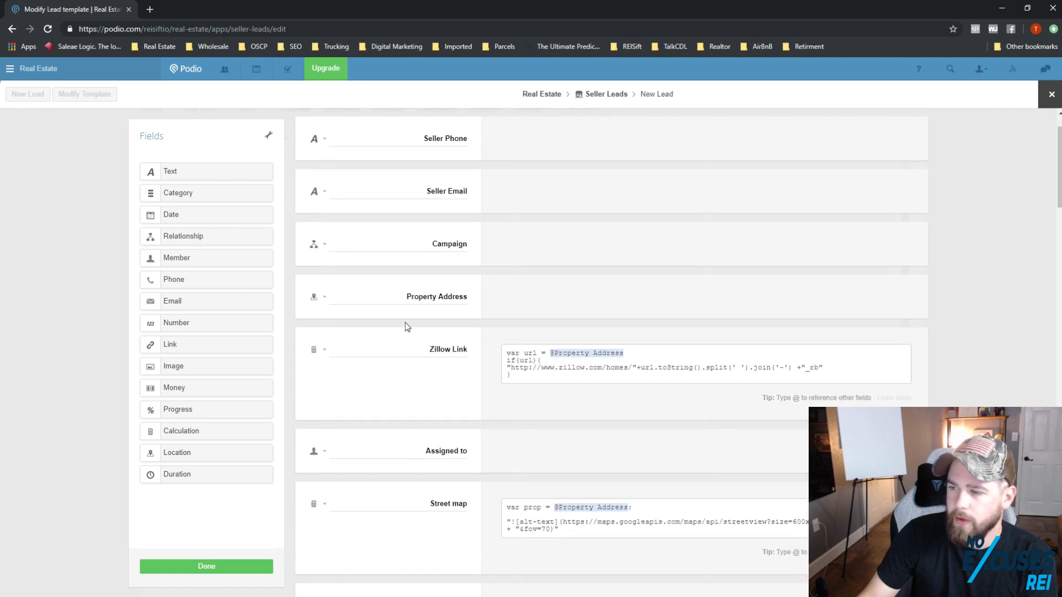
{"action": "scroll", "coordinate": [405, 365], "scroll_direction": "down", "scroll_amount": 2}
{"action": "scroll", "coordinate": [427, 409], "scroll_direction": "down", "scroll_amount": 4}
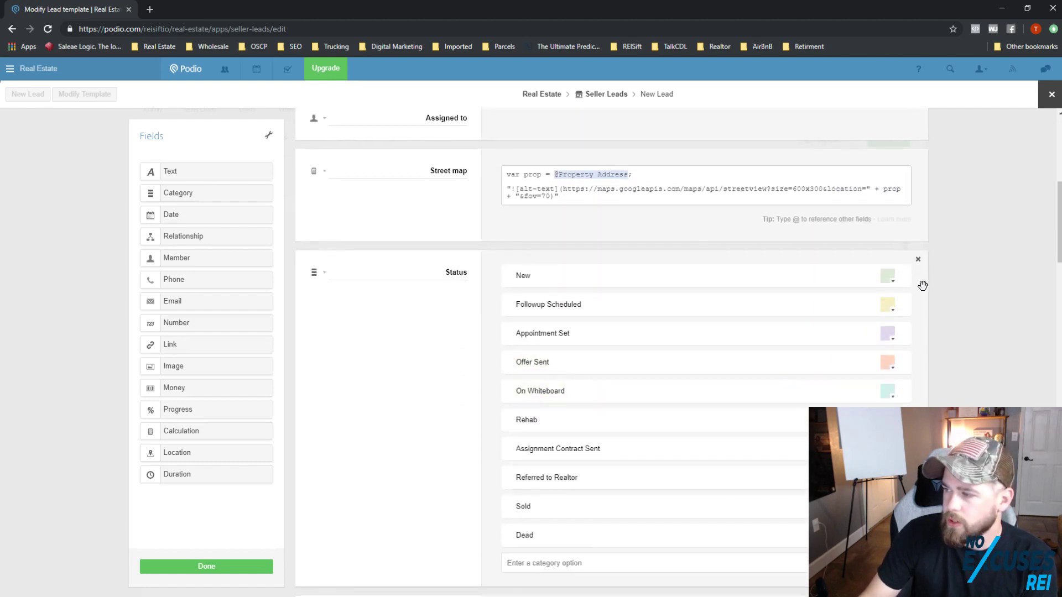
Step: Rename the New status option to Fresh lead
{"action": "left_click", "coordinate": [614, 277]}
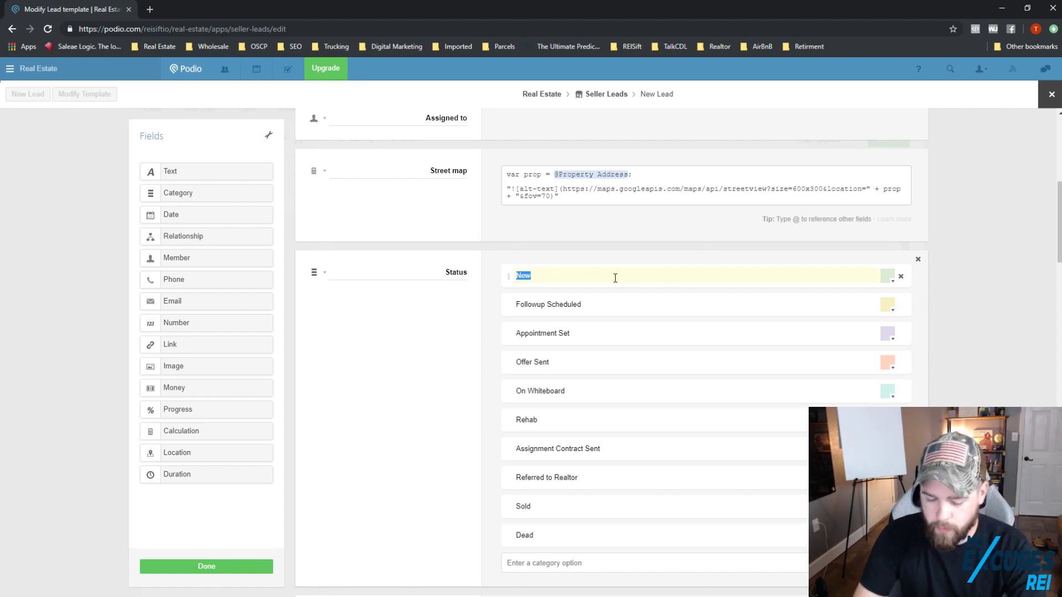
{"action": "type", "text": "Fresh lead"}
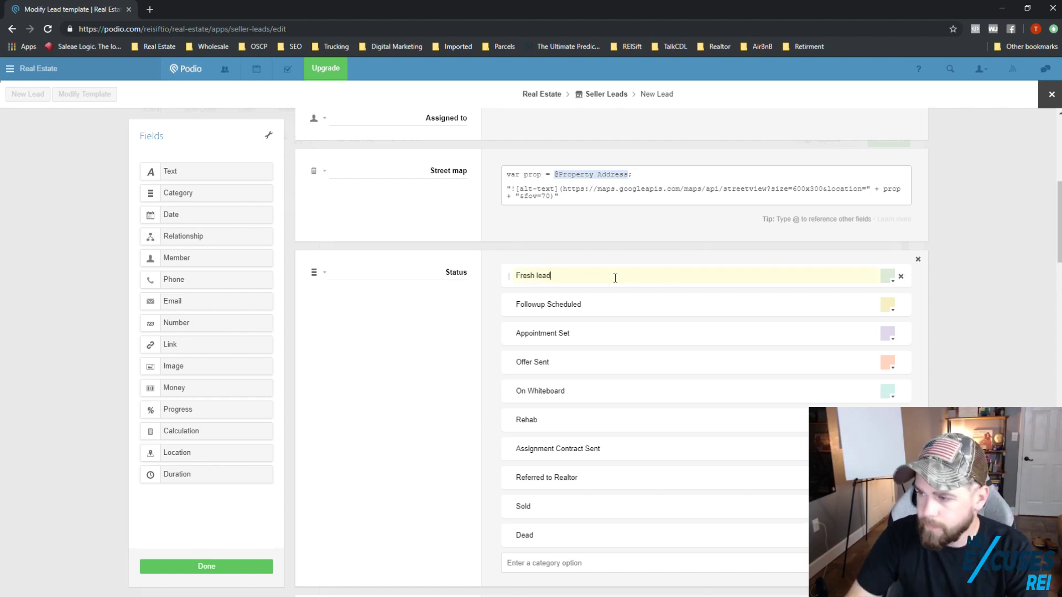
{"action": "left_click", "coordinate": [607, 303]}
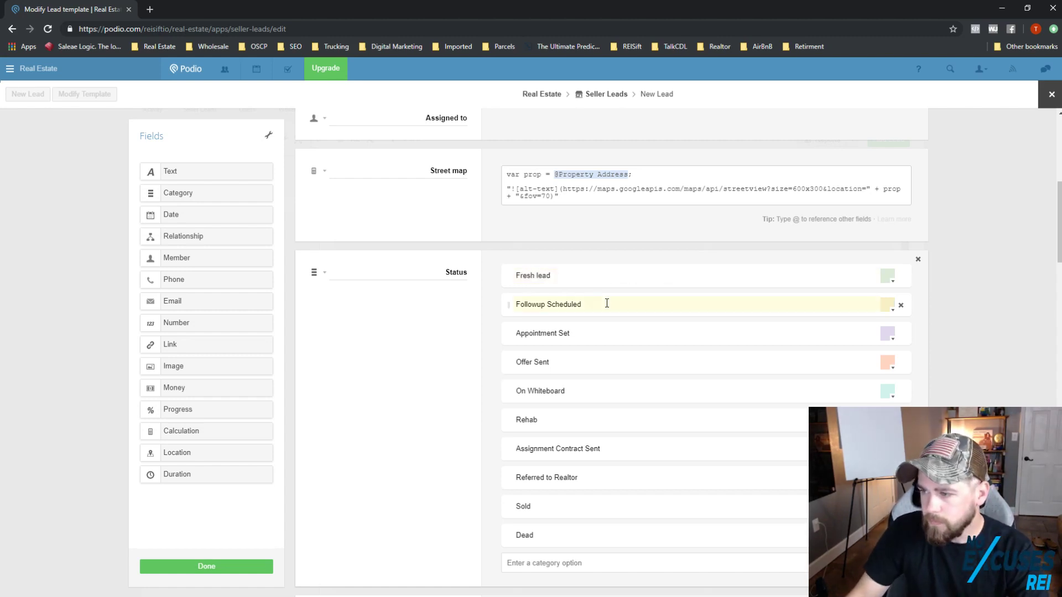
Step: Delete the nine status options from Followup Scheduled through Dead
{"action": "left_click", "coordinate": [902, 308]}
{"action": "left_click", "coordinate": [902, 308]}
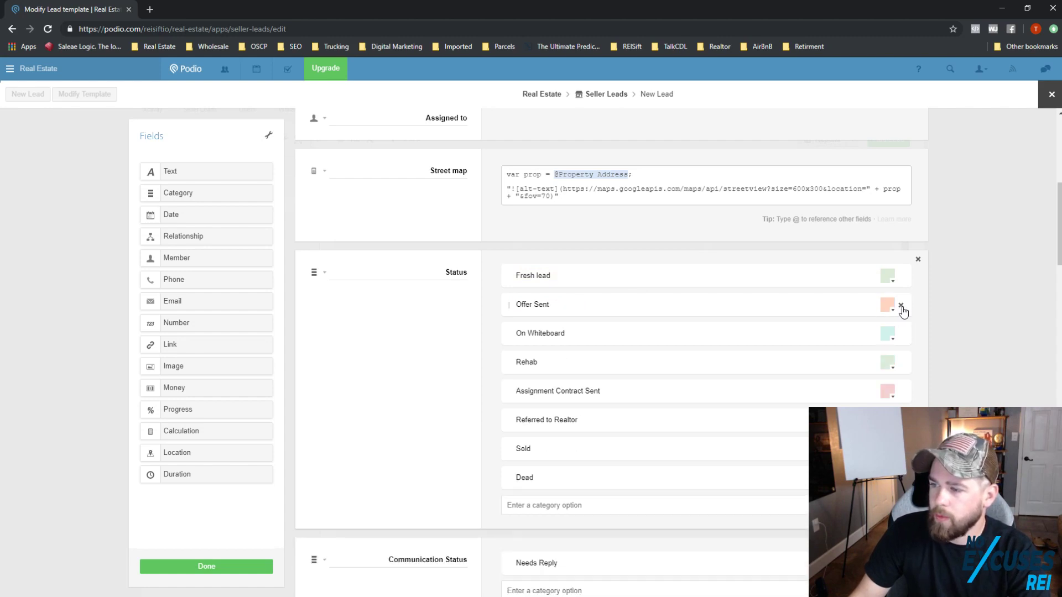
{"action": "left_click", "coordinate": [902, 307]}
{"action": "left_click", "coordinate": [902, 308]}
{"action": "left_click", "coordinate": [902, 307]}
{"action": "left_click", "coordinate": [901, 308]}
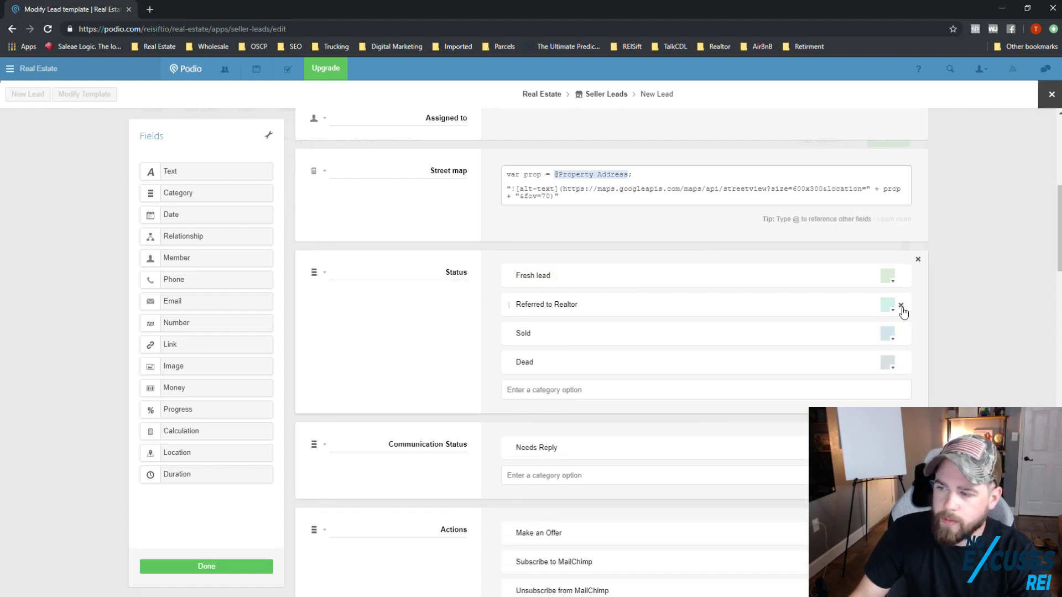
{"action": "left_click", "coordinate": [901, 307]}
{"action": "left_click", "coordinate": [902, 308]}
{"action": "left_click", "coordinate": [902, 308]}
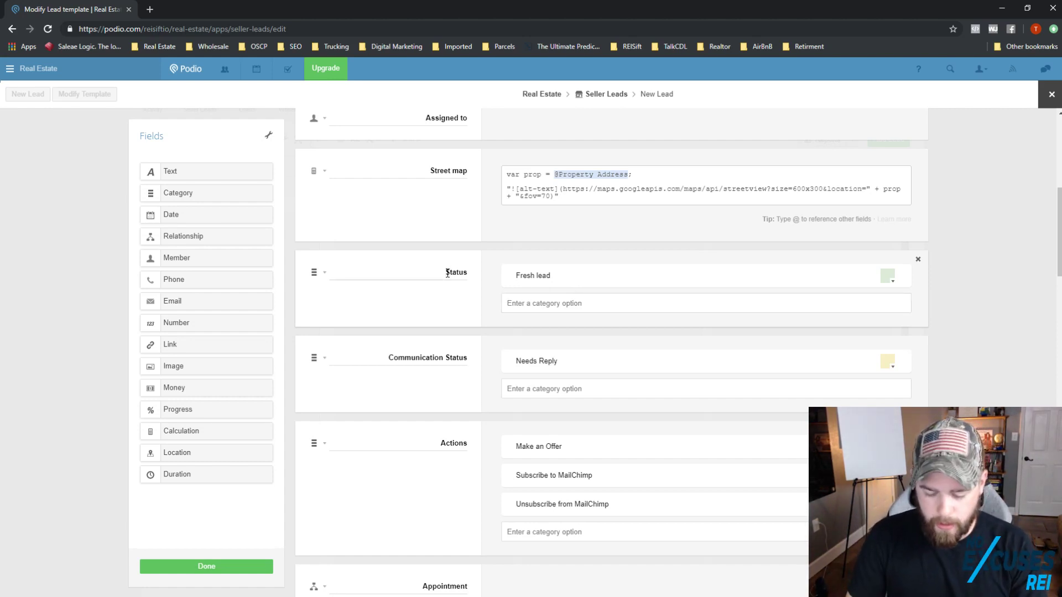
Step: Label the field Contact Status and add the options CONTACTED and Attempted to Reach
{"action": "type", "text": "ntac"}
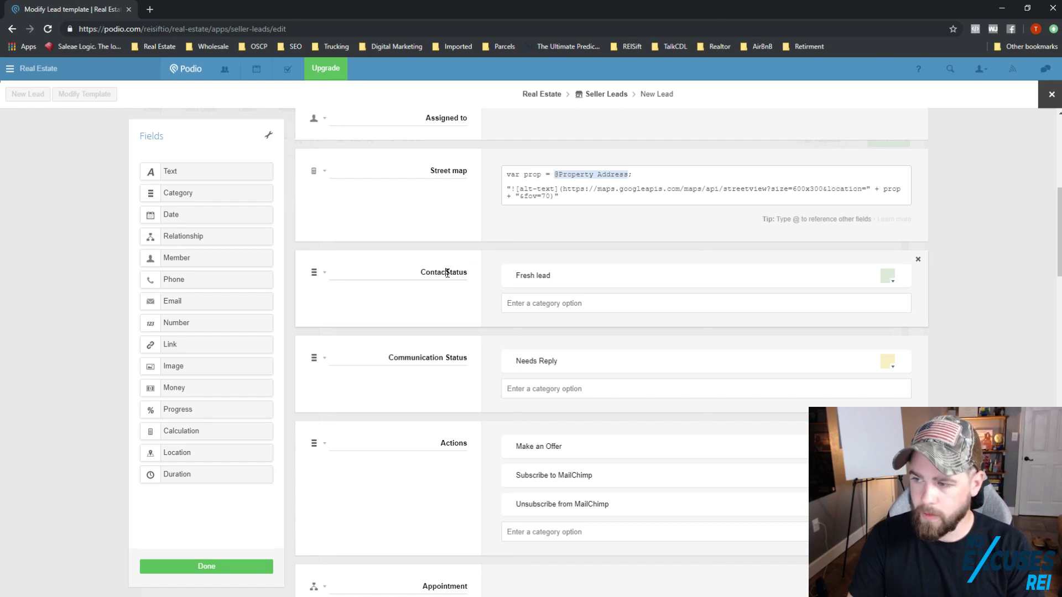
{"action": "type", "text": "t"}
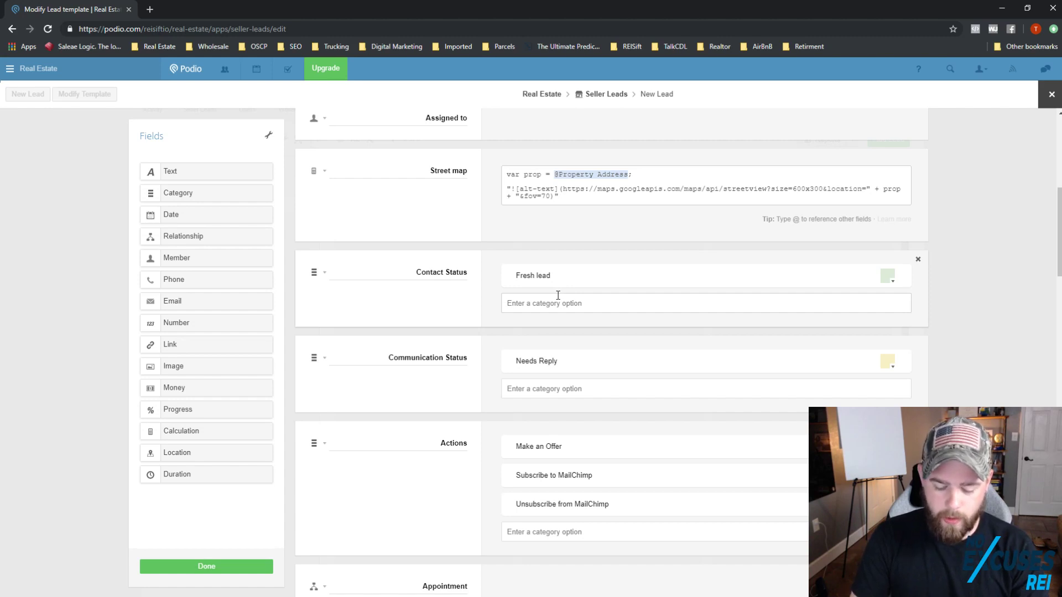
{"action": "type", "text": "CONTA"}
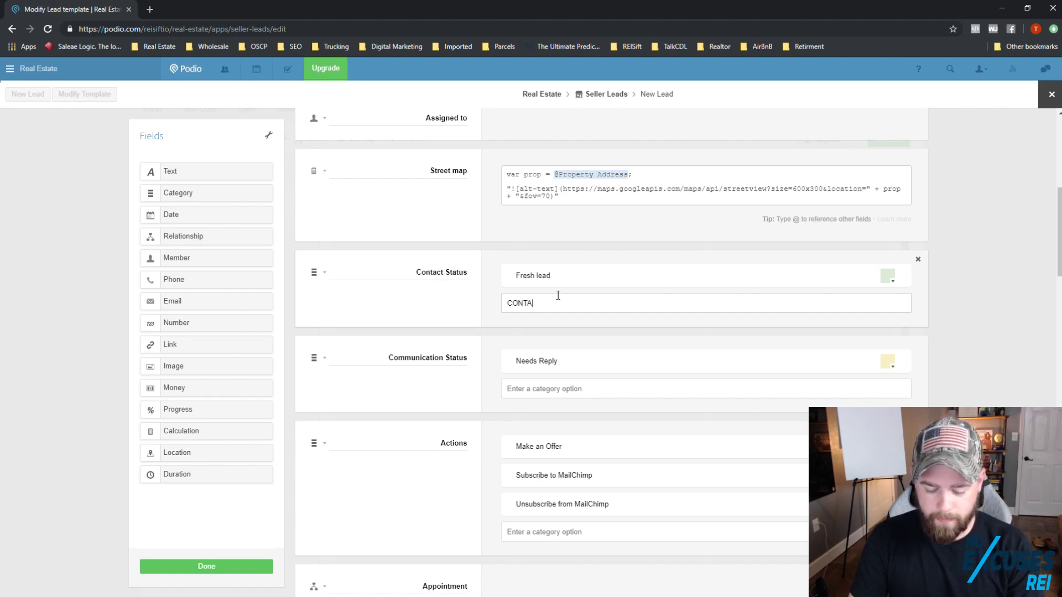
{"action": "type", "text": "CTED"}
{"action": "key", "text": "Return"}
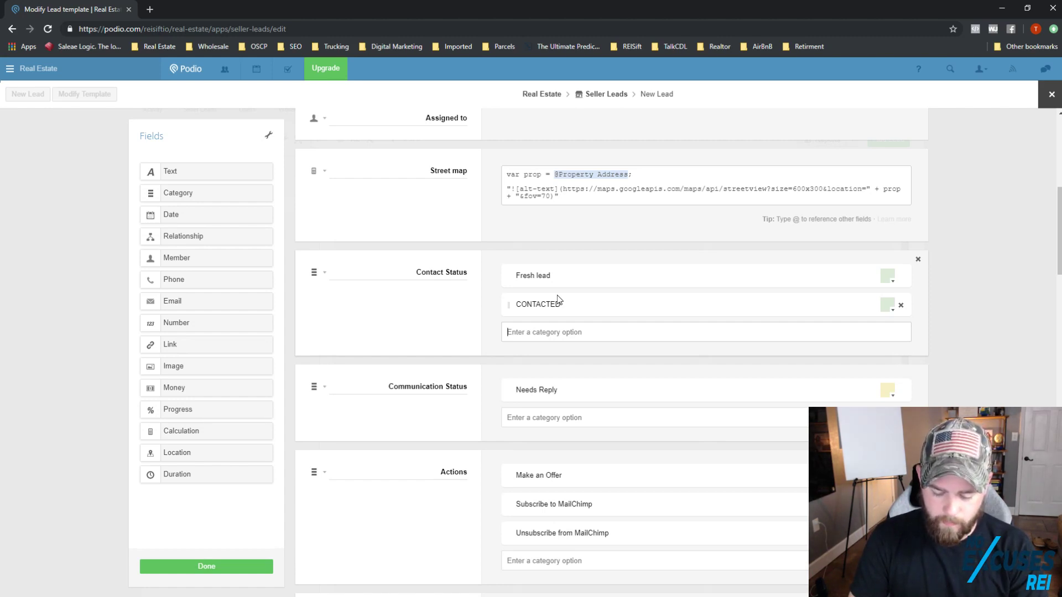
{"action": "type", "text": "A"}
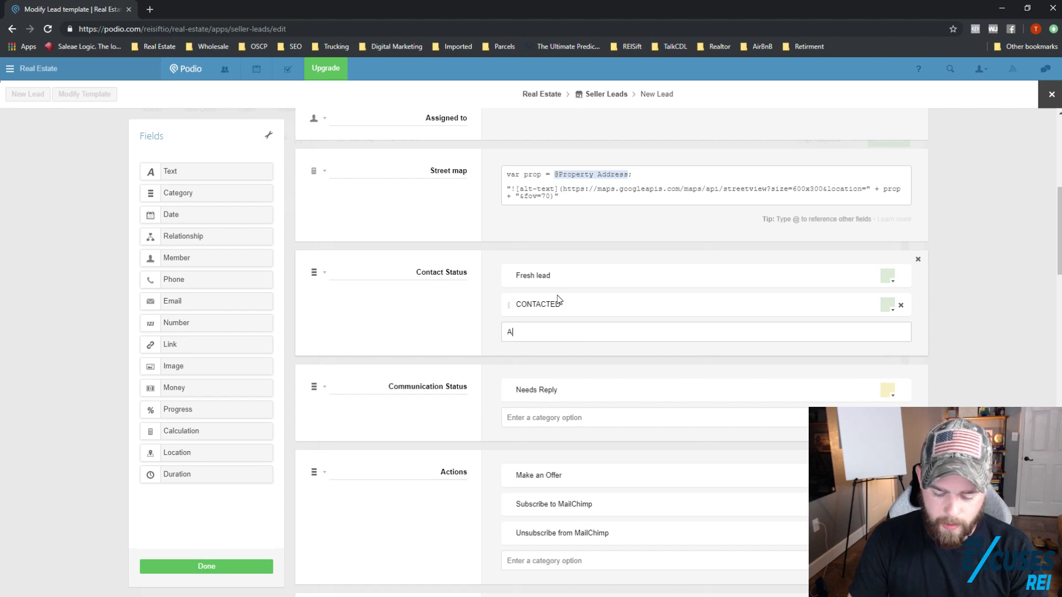
{"action": "type", "text": "tt"}
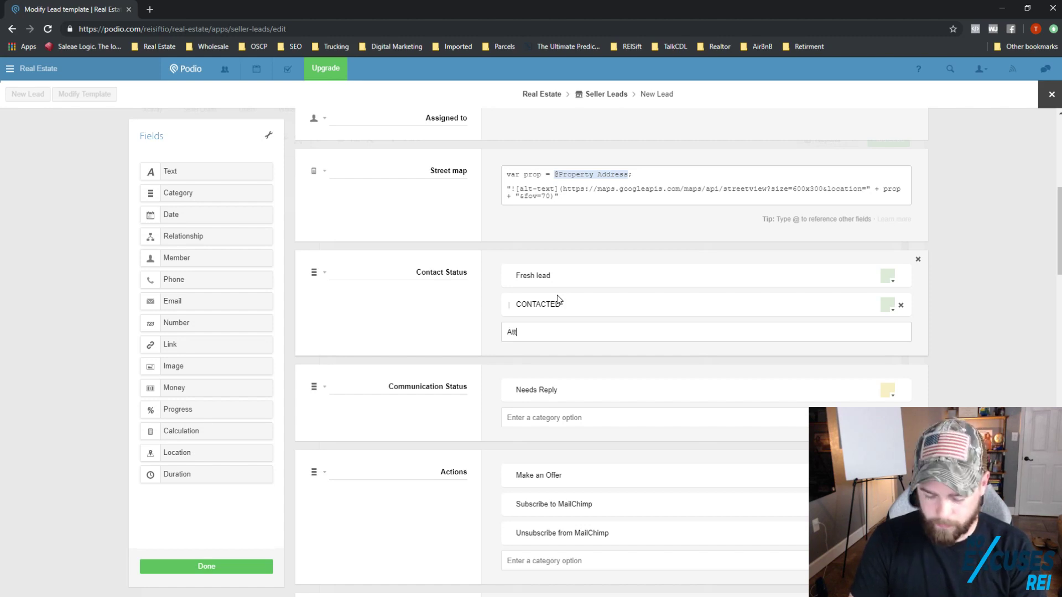
{"action": "type", "text": "empted "}
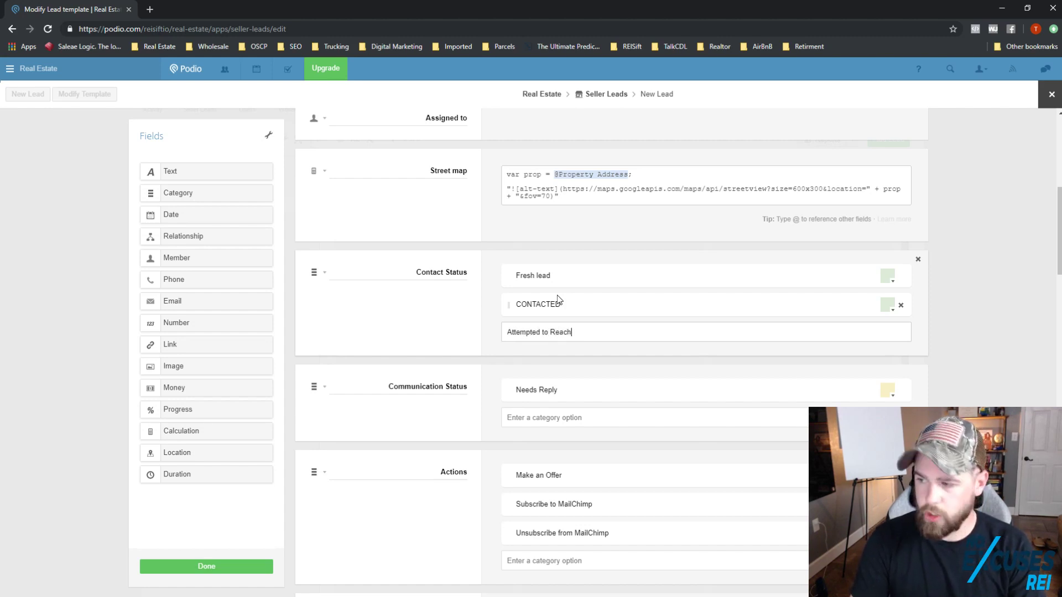
{"action": "type", "text": "to Reach"}
{"action": "key", "text": "Return"}
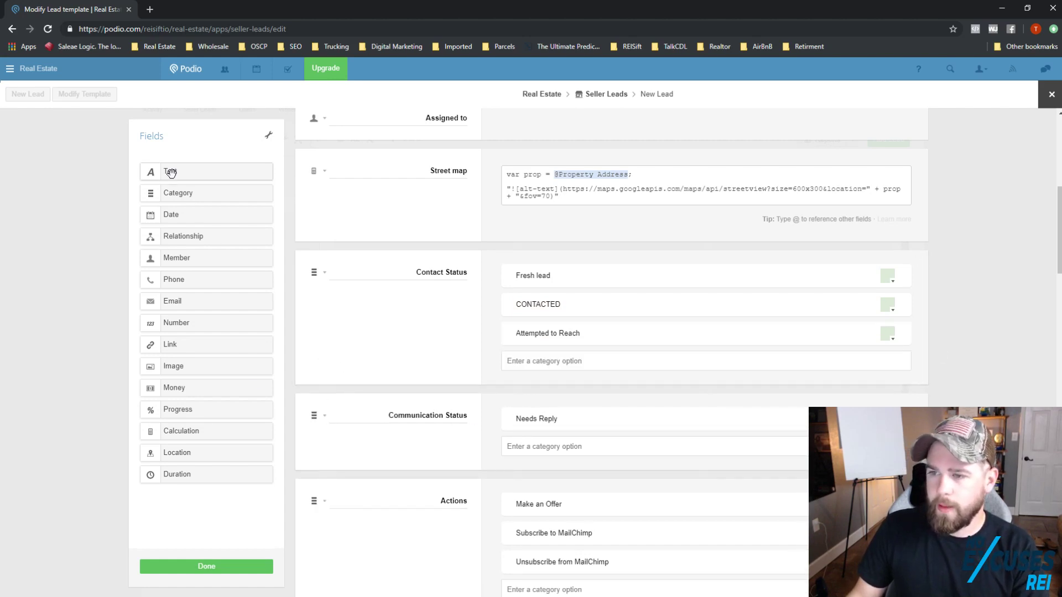
Step: Add a Call Attempts text field above Contact Status, then remove it again
{"action": "left_click_drag", "start_coordinate": [192, 182], "coordinate": [367, 272]}
{"action": "double_click", "coordinate": [453, 272]}
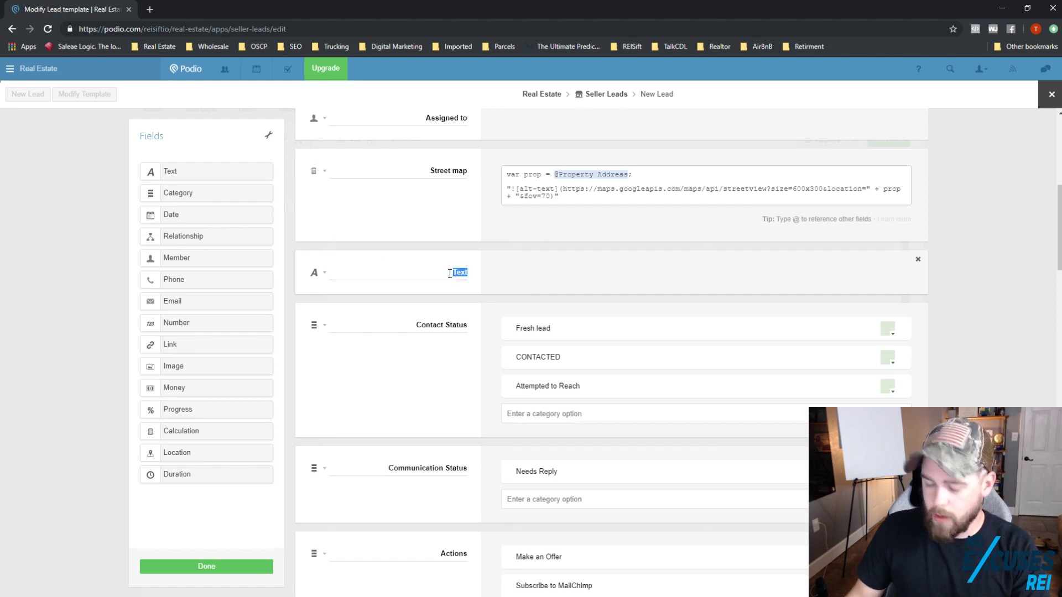
{"action": "type", "text": "Call Attempts"}
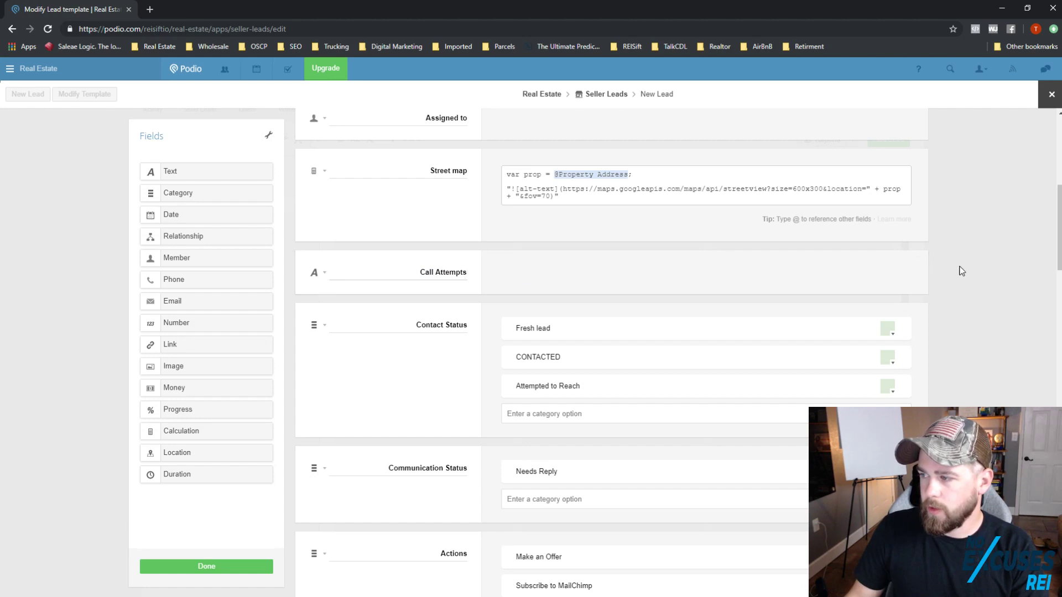
{"action": "left_click", "coordinate": [918, 261]}
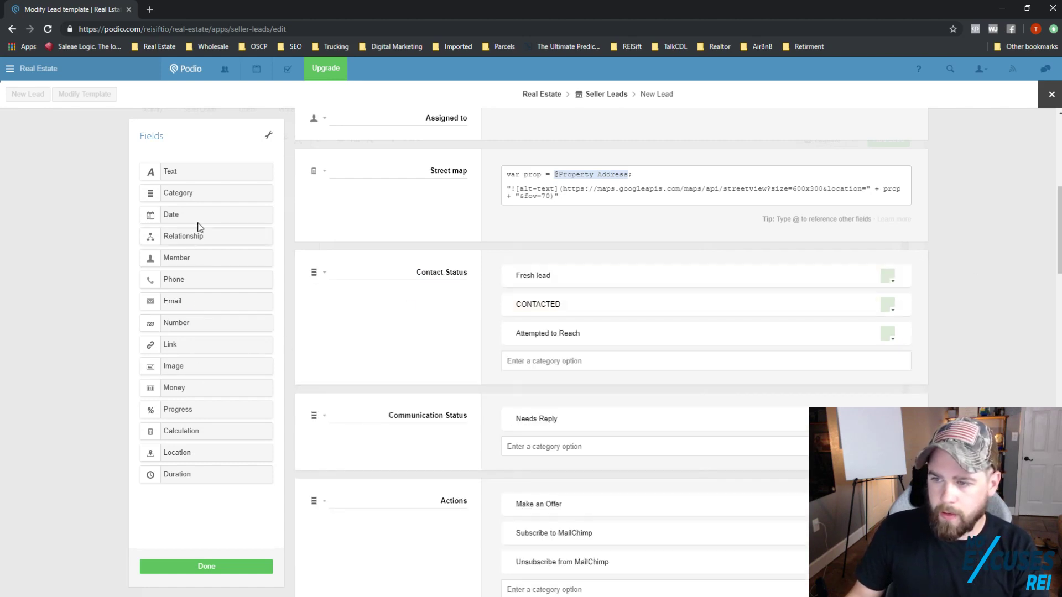
Step: Place a single-choice category field above Contact Status and label it Call Attempt
{"action": "left_click_drag", "start_coordinate": [200, 199], "coordinate": [373, 261]}
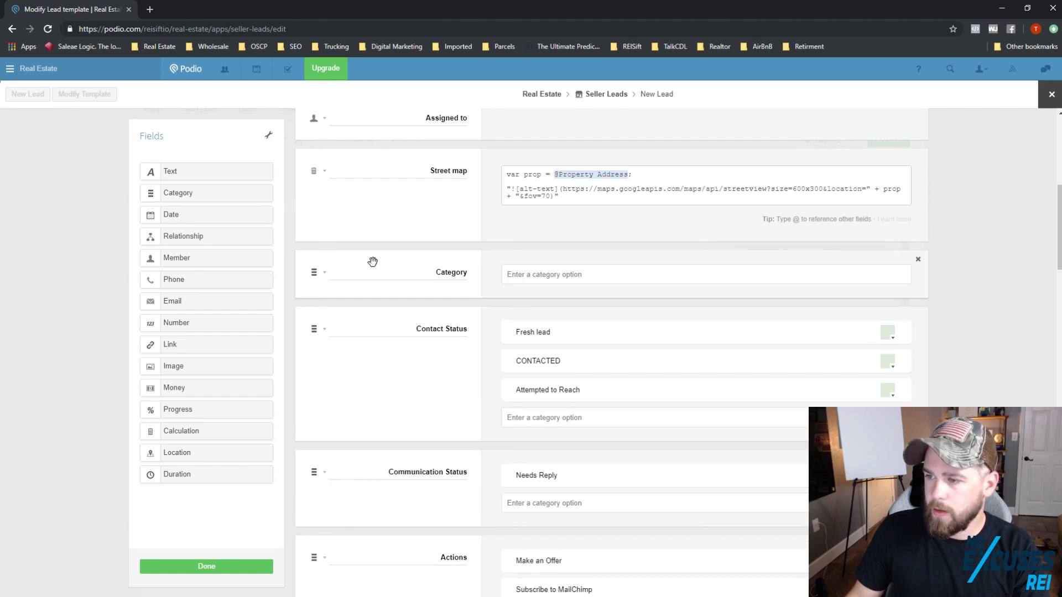
{"action": "left_click", "coordinate": [326, 275]}
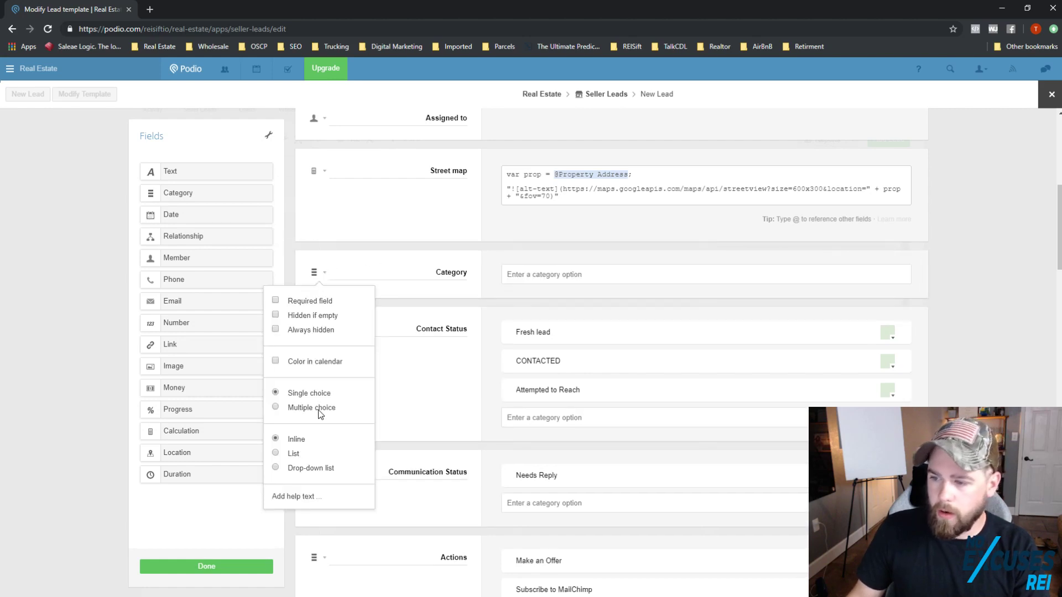
{"action": "left_click", "coordinate": [276, 408]}
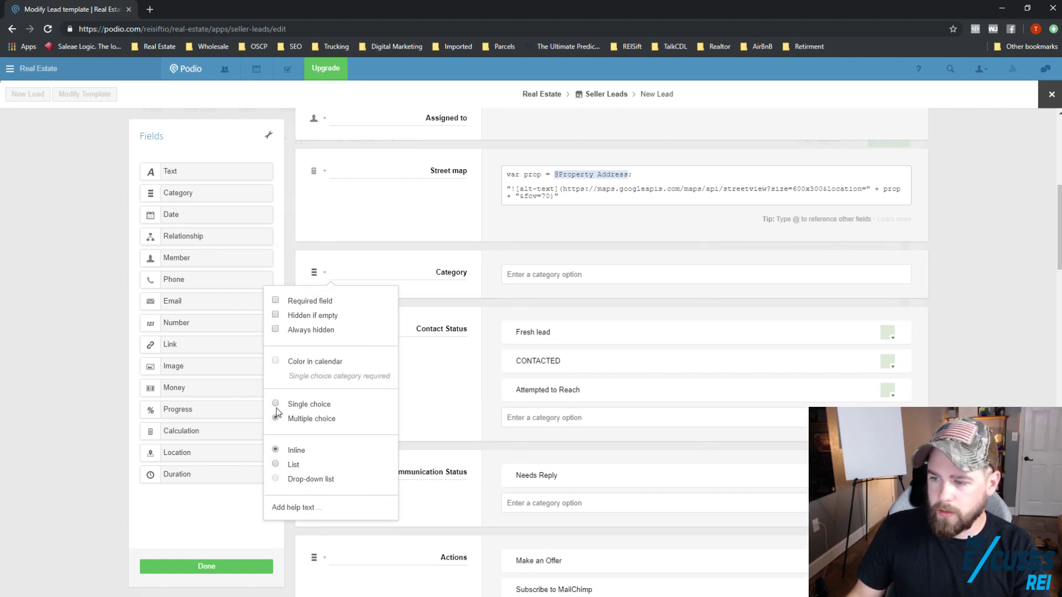
{"action": "left_click", "coordinate": [275, 405]}
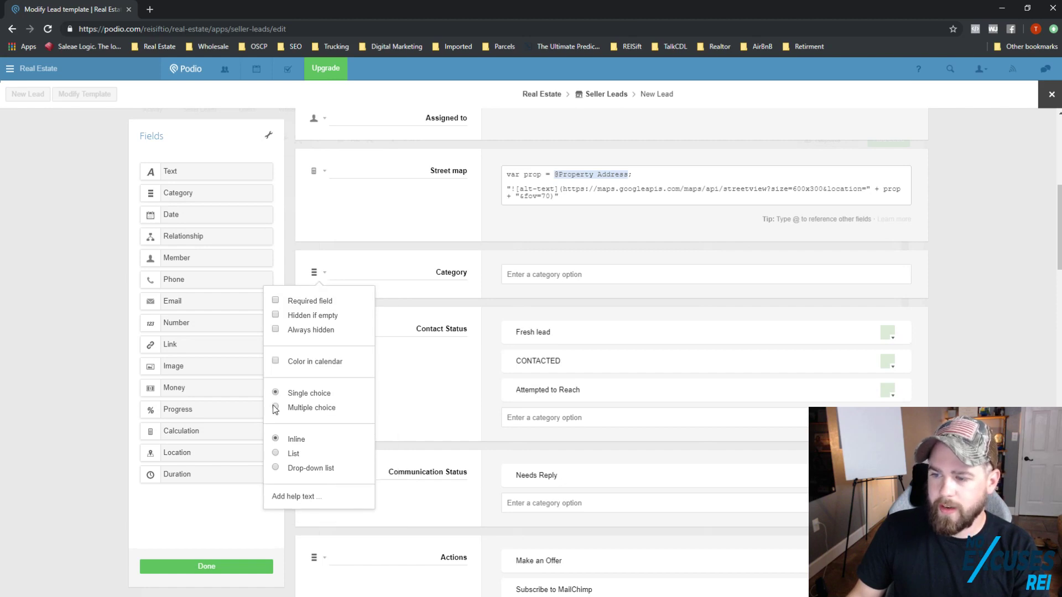
{"action": "double_click", "coordinate": [458, 274]}
{"action": "key", "text": "BackSpace"}
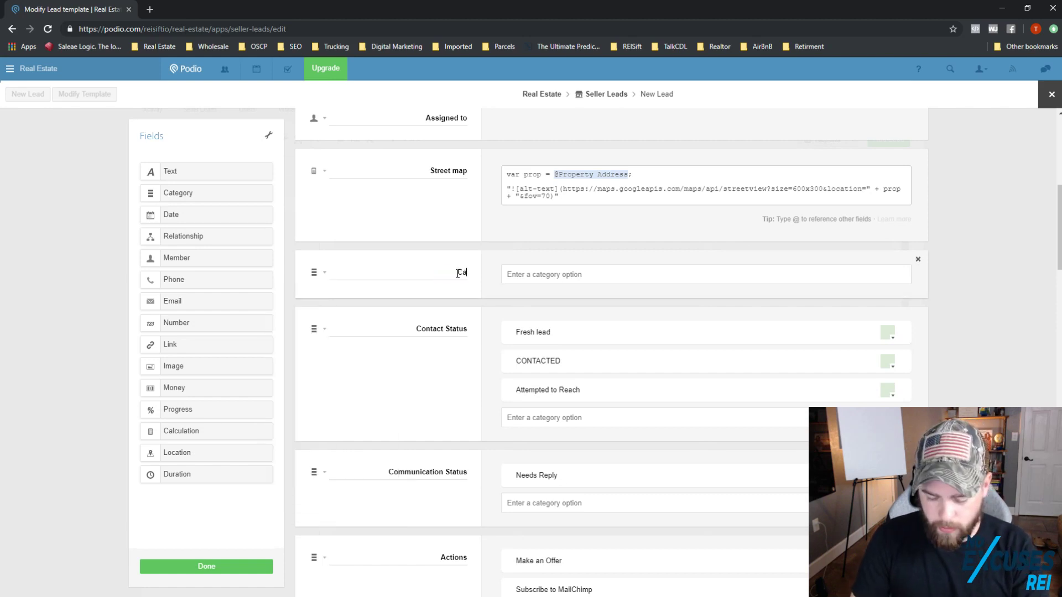
{"action": "type", "text": "Call Attempt"}
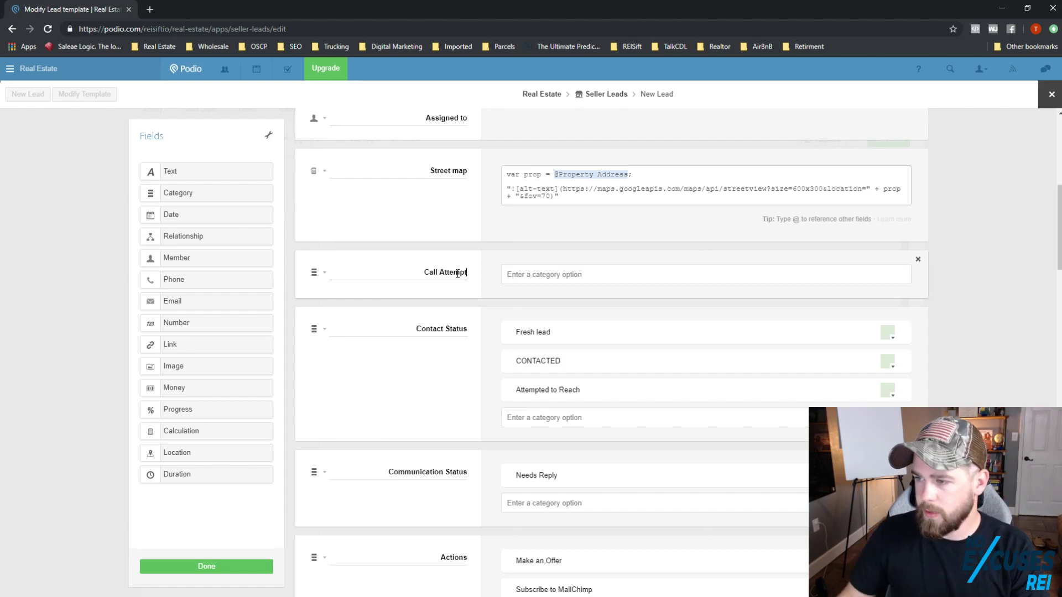
Step: Give Call Attempt the options 1, 2, 3, 4 and 5
{"action": "left_click", "coordinate": [571, 279]}
{"action": "type", "text": "1"}
{"action": "key", "text": "Return"}
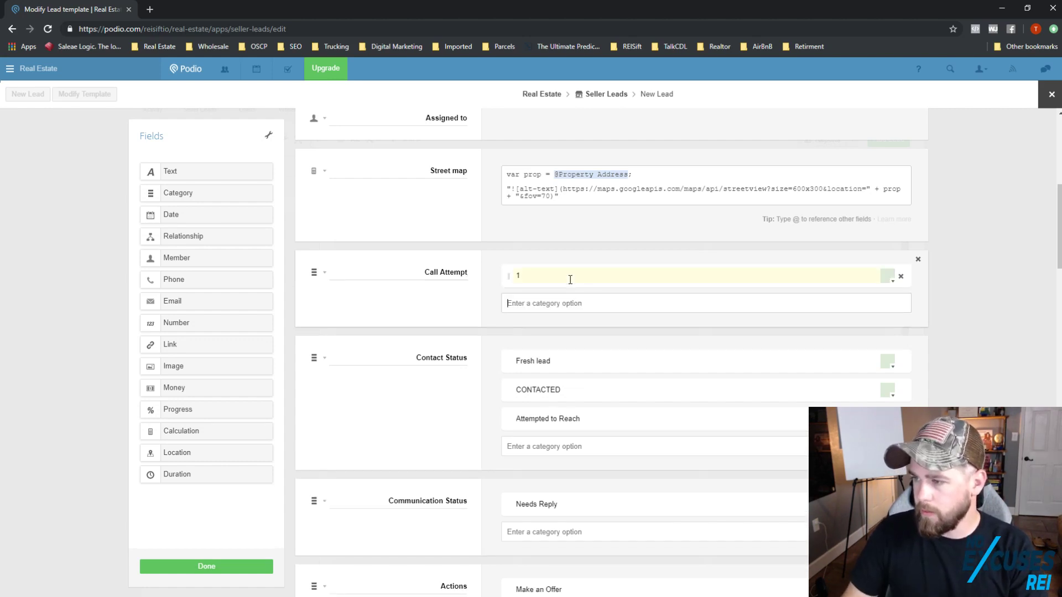
{"action": "type", "text": "2"}
{"action": "key", "text": "Return"}
{"action": "type", "text": "3"}
{"action": "key", "text": "Return"}
{"action": "type", "text": "4"}
{"action": "key", "text": "Return"}
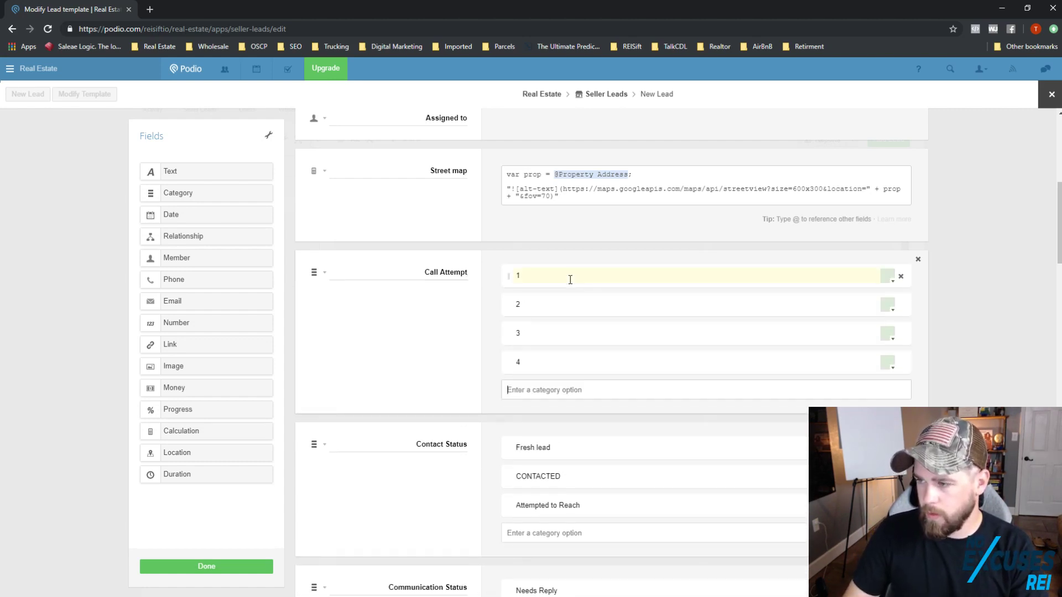
{"action": "type", "text": "5"}
{"action": "key", "text": "Return"}
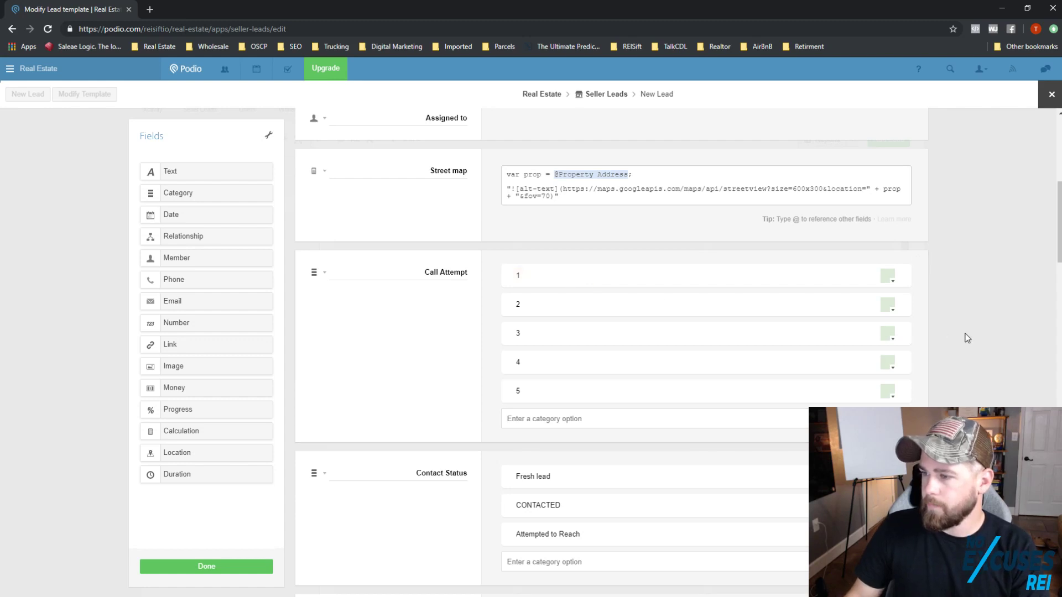
{"action": "scroll", "coordinate": [697, 436], "scroll_direction": "down", "scroll_amount": 4}
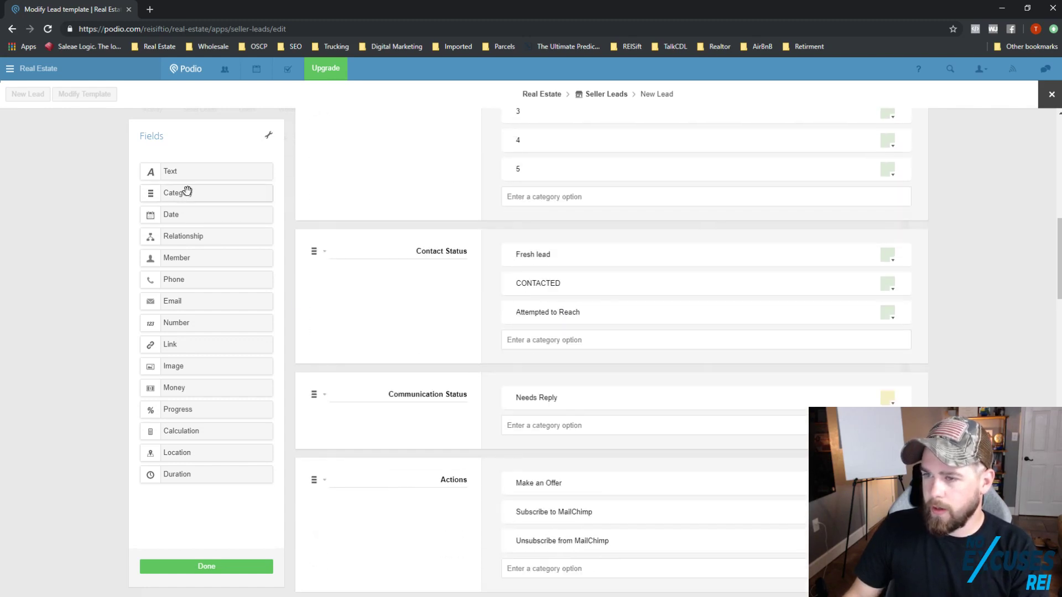
{"action": "left_click_drag", "start_coordinate": [326, 323], "coordinate": [356, 374]}
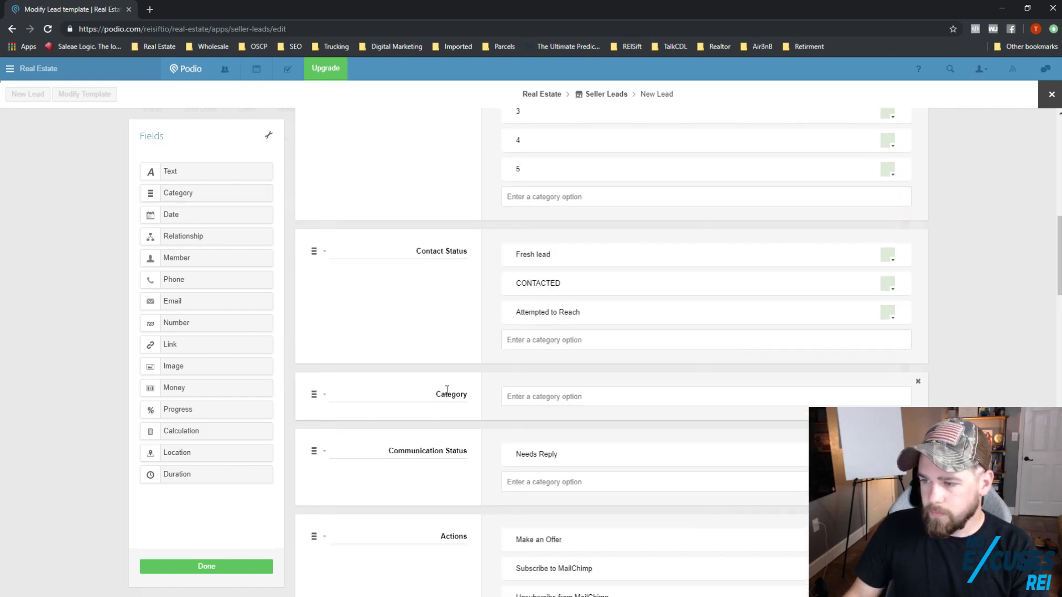
{"action": "left_click", "coordinate": [460, 396]}
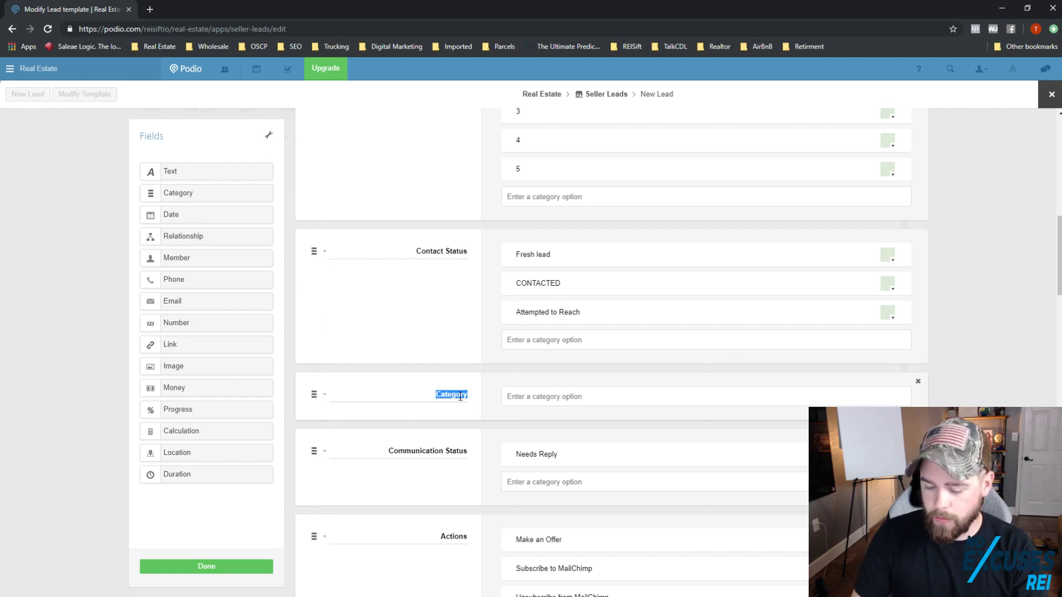
{"action": "type", "text": "Lead Status"}
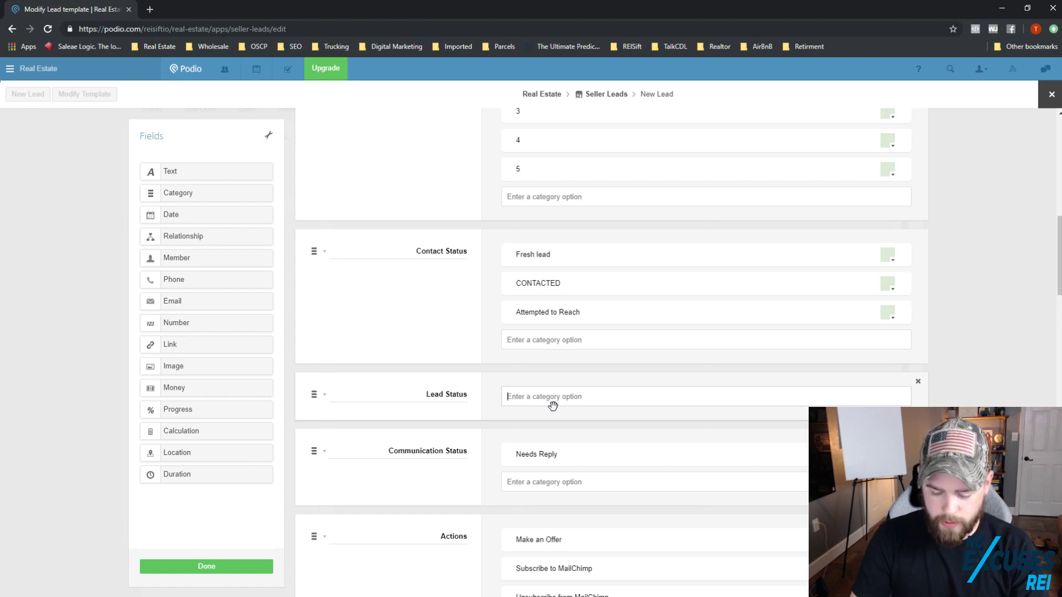
{"action": "type", "text": "INTER"}
{"action": "key", "text": "BackSpace"}
{"action": "key", "text": "BackSpace"}
{"action": "key", "text": "BackSpace"}
{"action": "key", "text": "BackSpace"}
{"action": "key", "text": "BackSpace"}
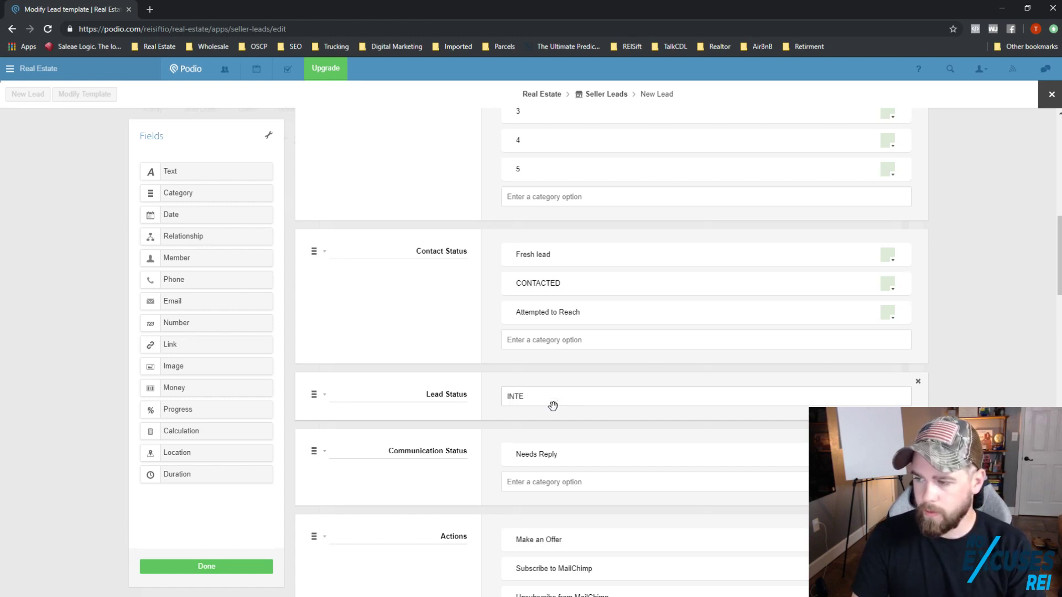
{"action": "type", "text": "INTERESTED"}
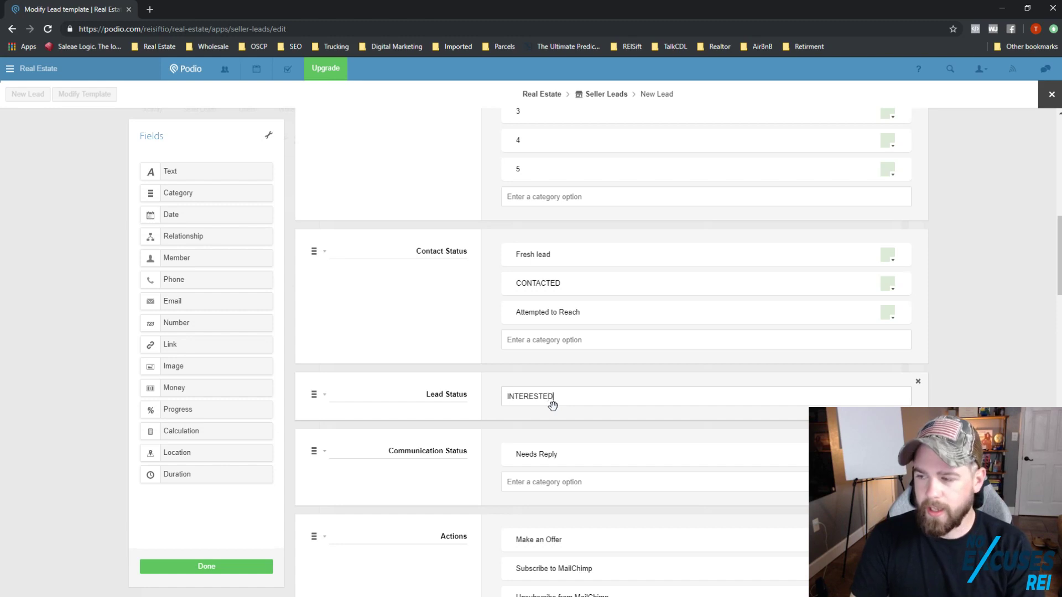
{"action": "key", "text": "Return"}
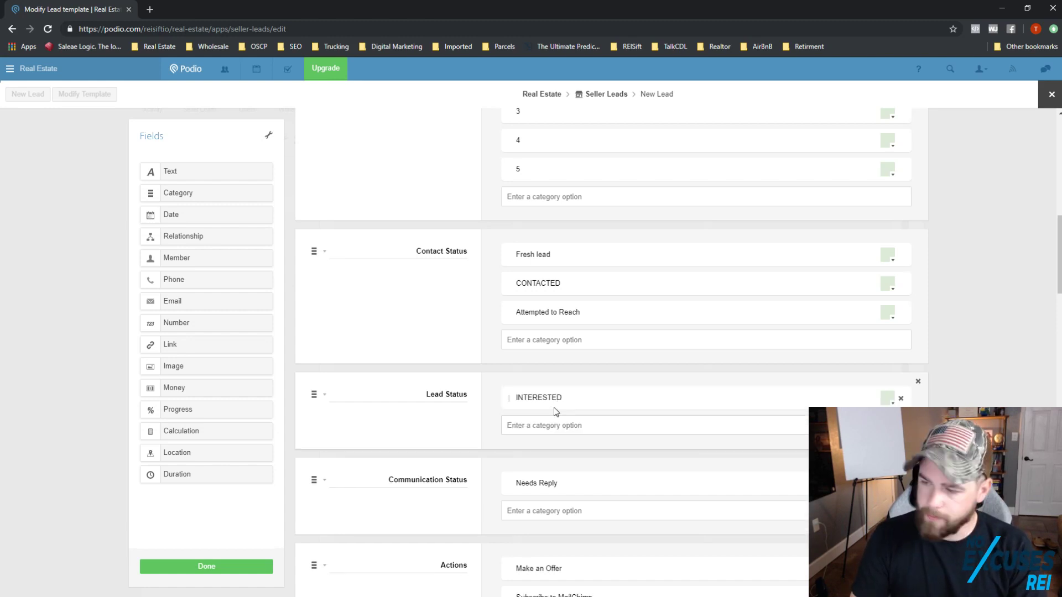
{"action": "type", "text": "DNC"}
{"action": "key", "text": "Return"}
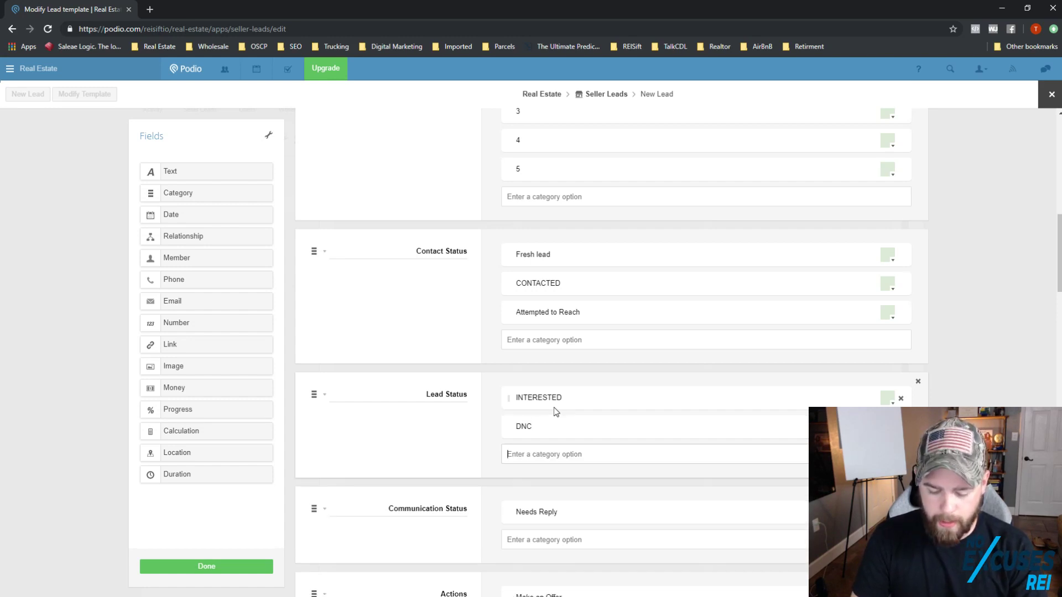
{"action": "type", "text": "Attem"}
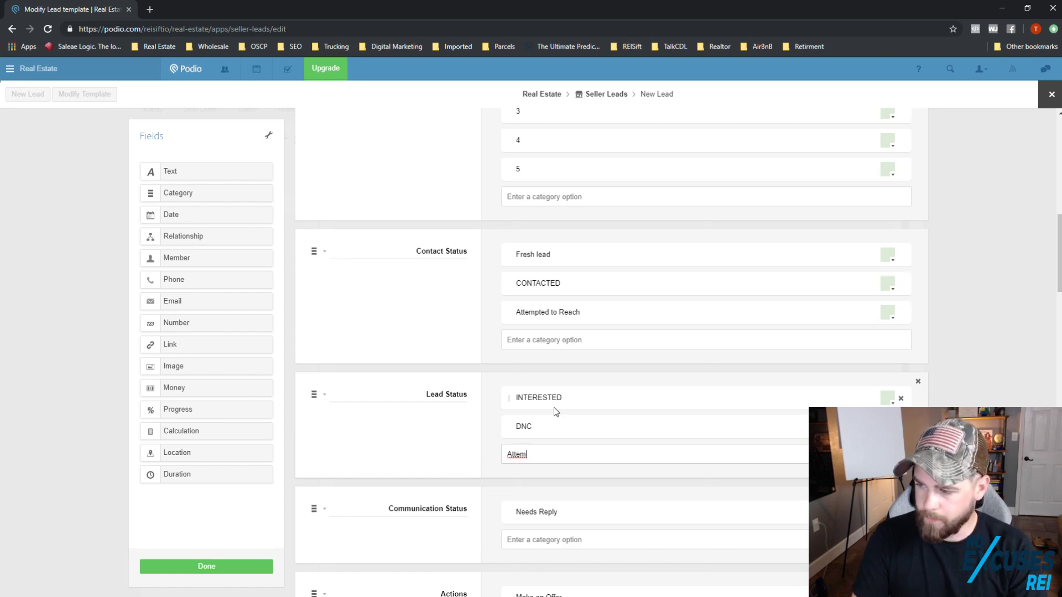
{"action": "type", "text": "pt to Engag"}
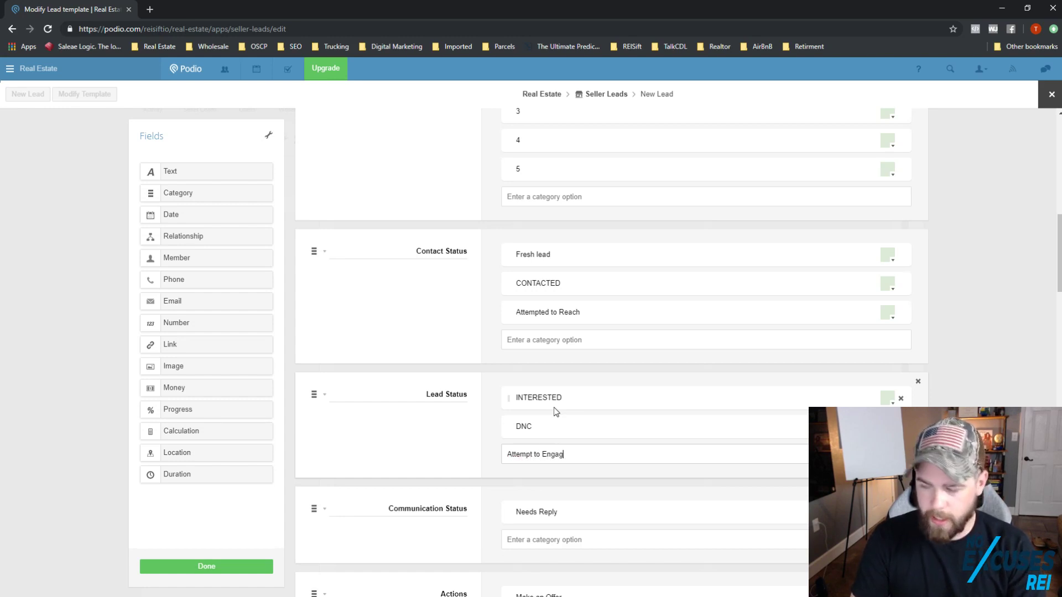
{"action": "type", "text": "e"}
{"action": "key", "text": "Return"}
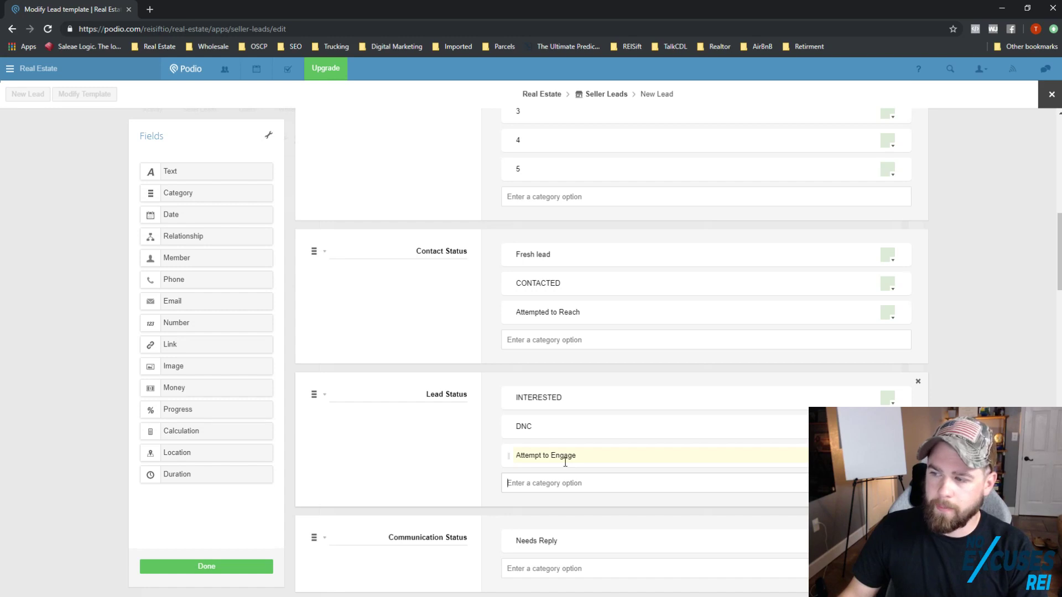
{"action": "scroll", "coordinate": [565, 462], "scroll_direction": "up", "scroll_amount": 1}
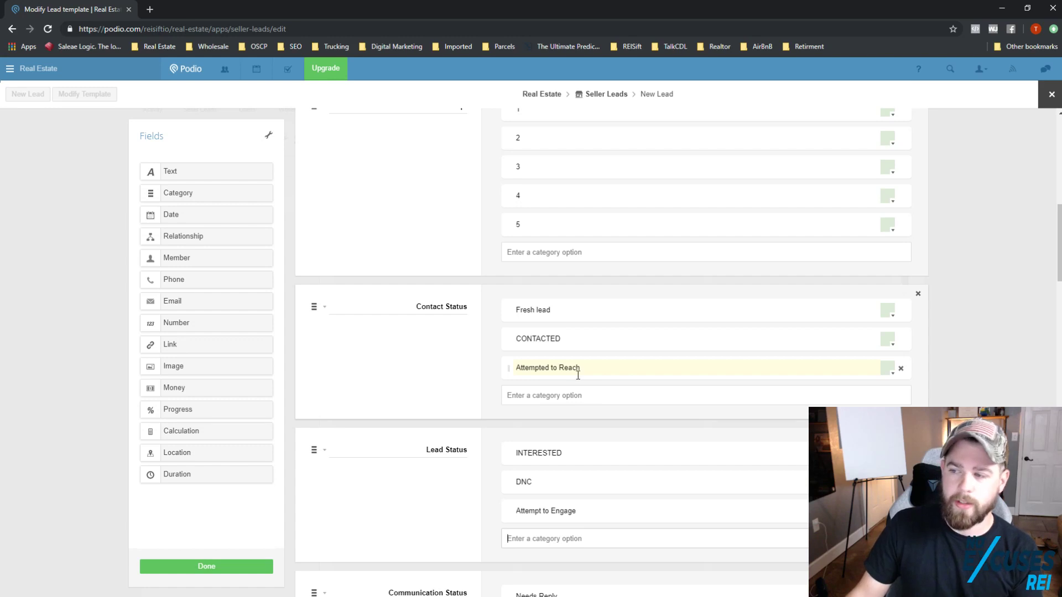
Step: Add Ghost as a Contact Status option
{"action": "scroll", "coordinate": [601, 448], "scroll_direction": "up", "scroll_amount": 1}
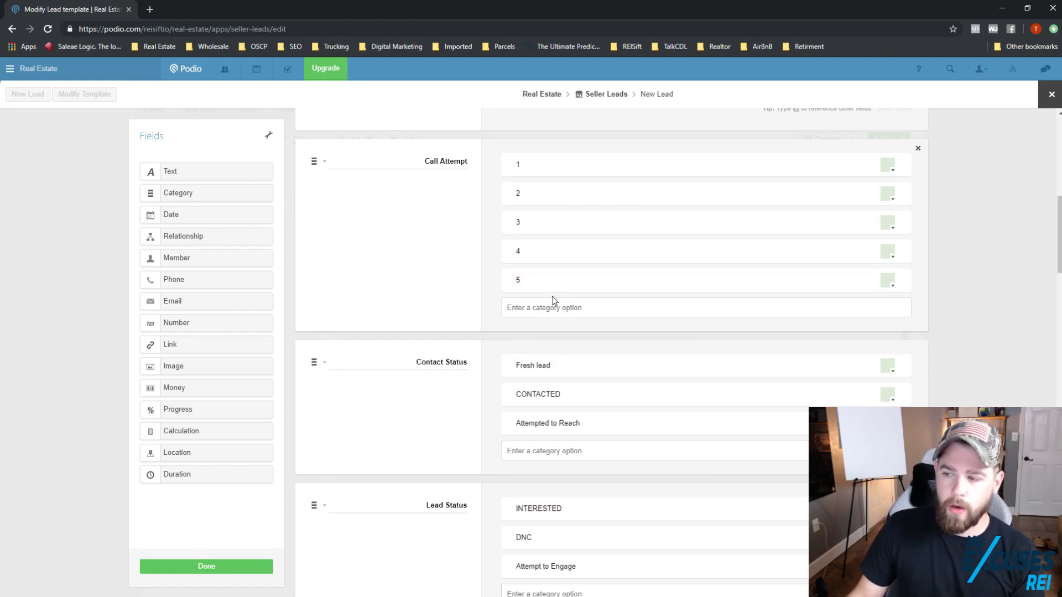
{"action": "left_click", "coordinate": [561, 443]}
{"action": "type", "text": "Ghost"}
{"action": "key", "text": "Return"}
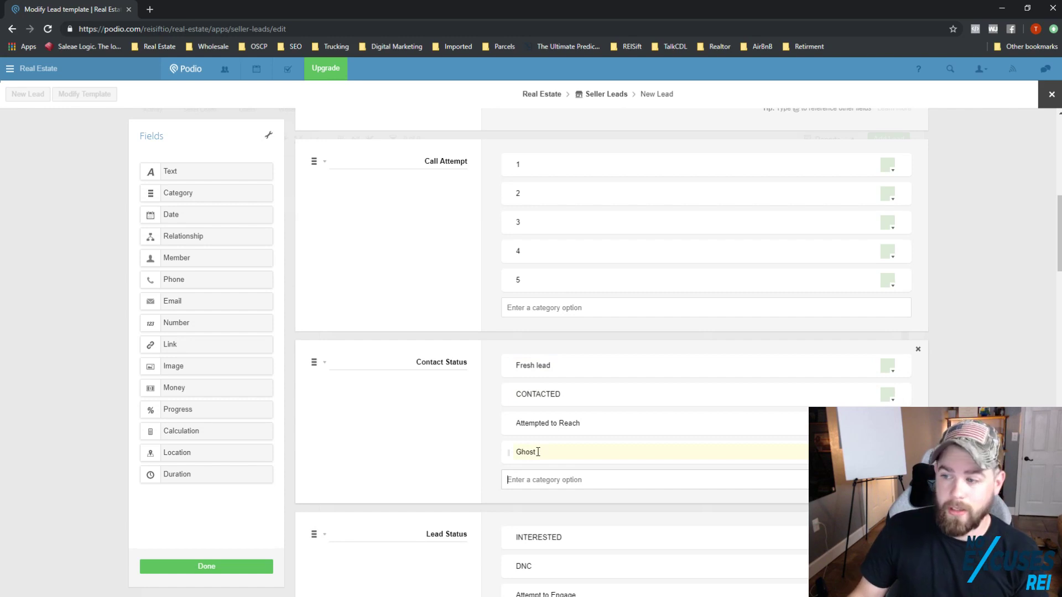
Step: Add Not Interested as a Lead Status option
{"action": "scroll", "coordinate": [539, 454], "scroll_direction": "down", "scroll_amount": 1}
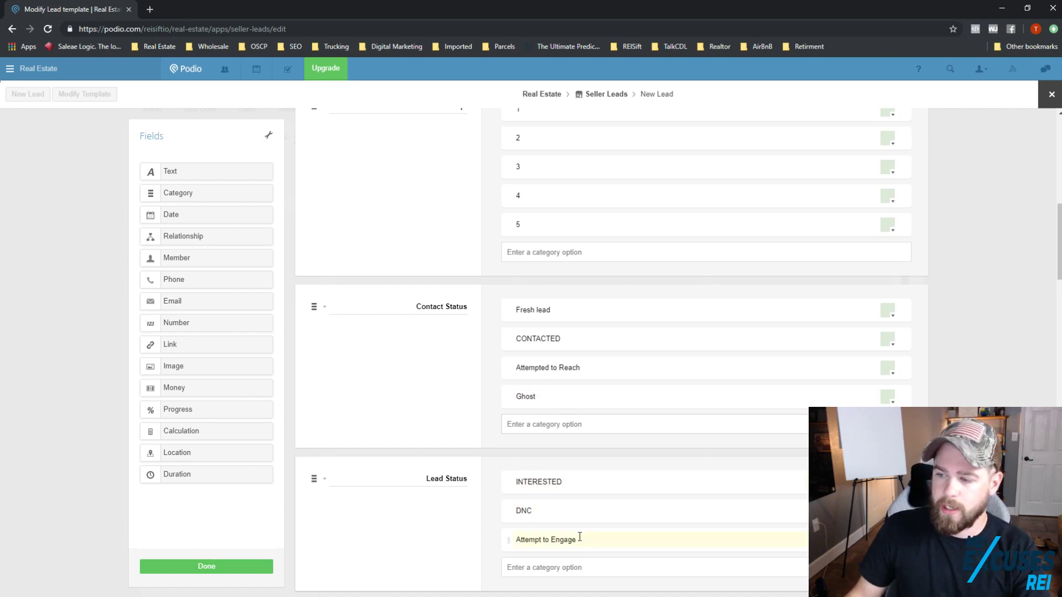
{"action": "left_click", "coordinate": [577, 569]}
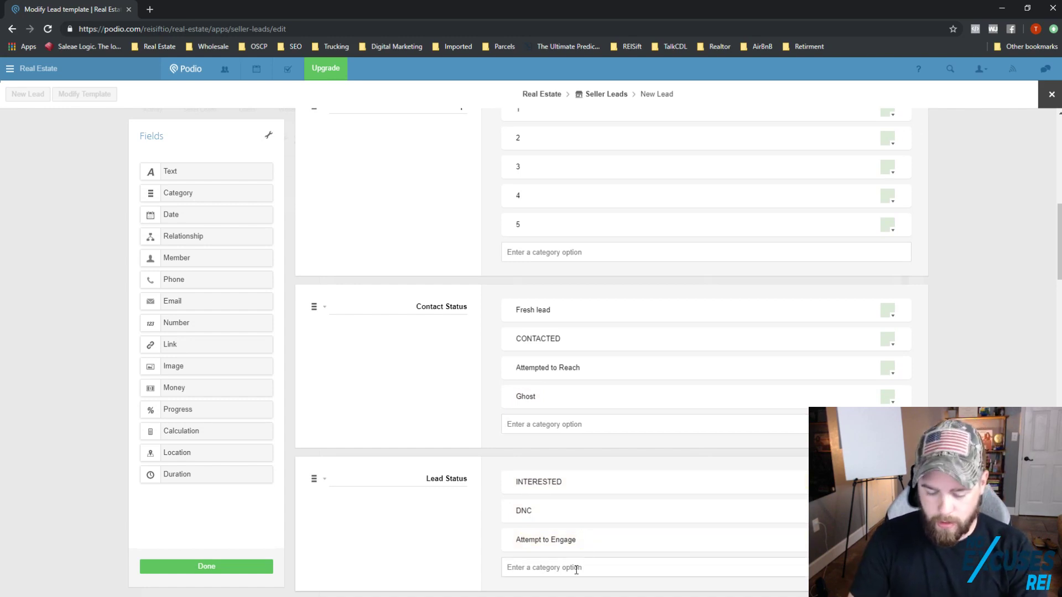
{"action": "type", "text": "Not INteret"}
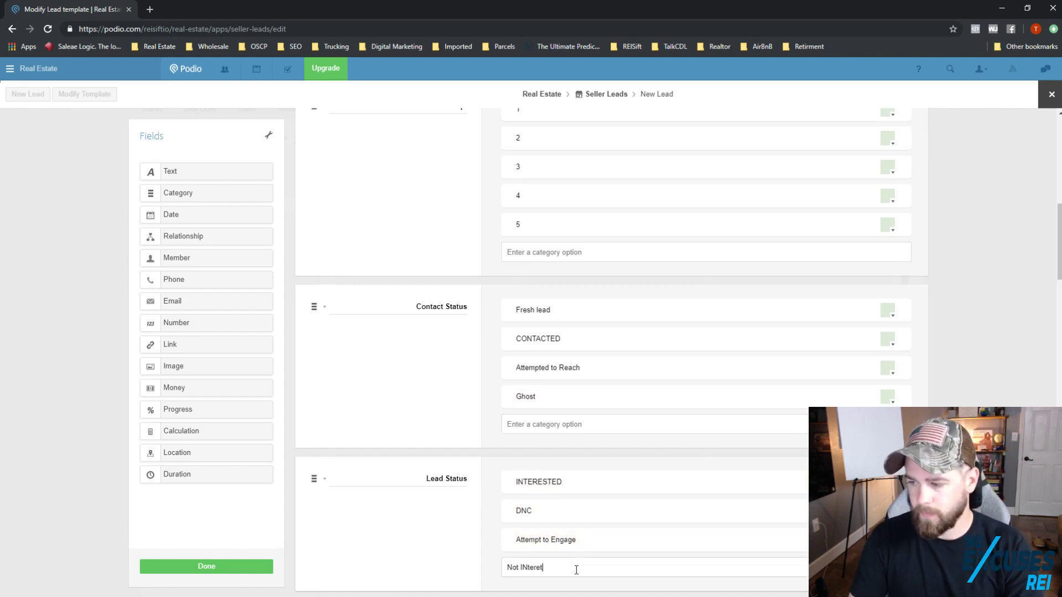
{"action": "key", "text": "BackSpace"}
{"action": "key", "text": "BackSpace"}
{"action": "key", "text": "BackSpace"}
{"action": "key", "text": "BackSpace"}
{"action": "key", "text": "BackSpace"}
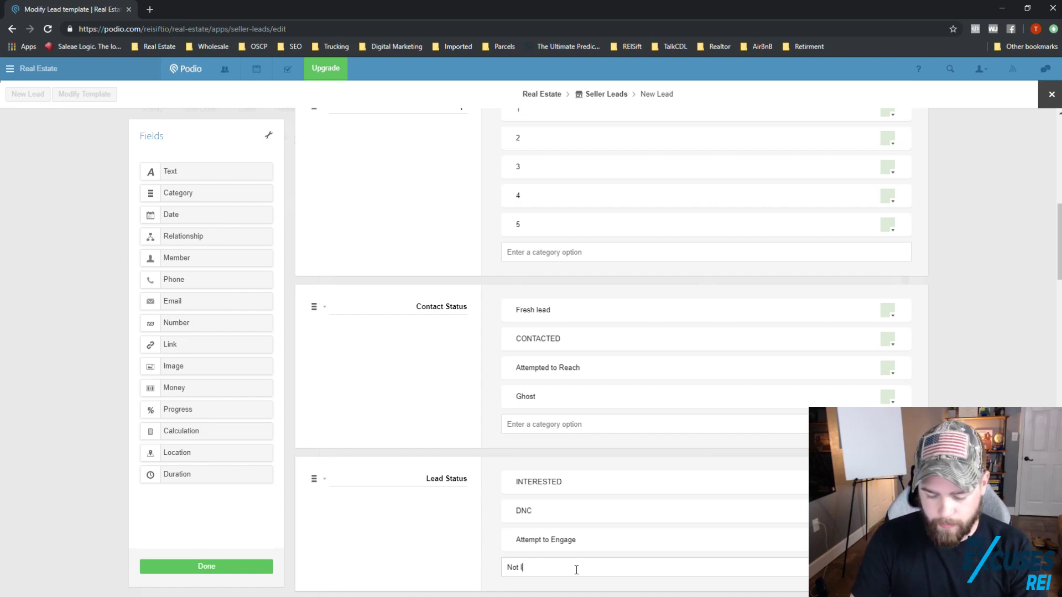
{"action": "type", "text": "nterested"}
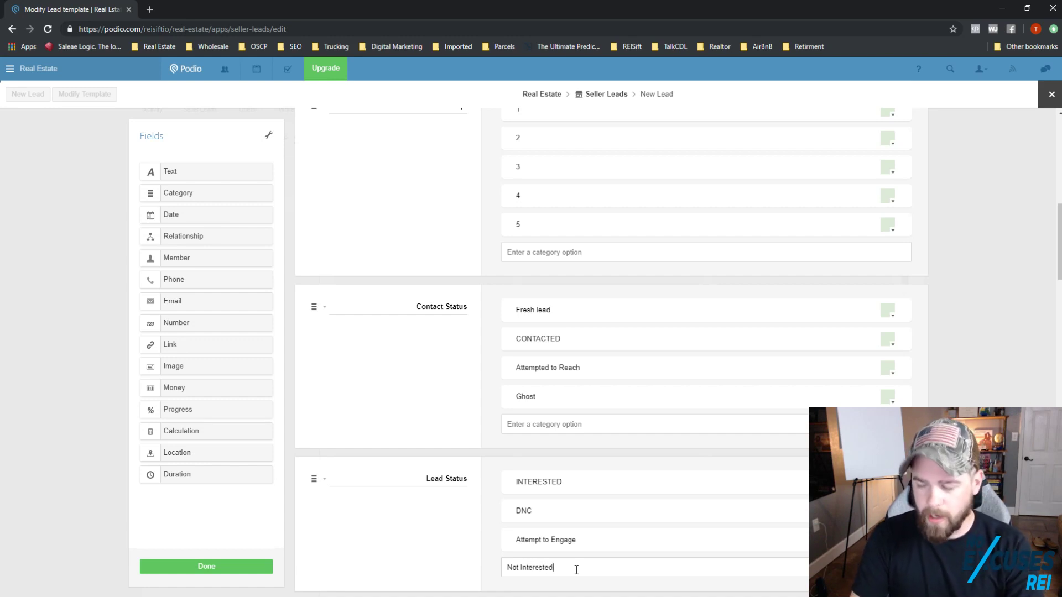
{"action": "key", "text": "Return"}
{"action": "scroll", "coordinate": [1015, 390], "scroll_direction": "up", "scroll_amount": 3}
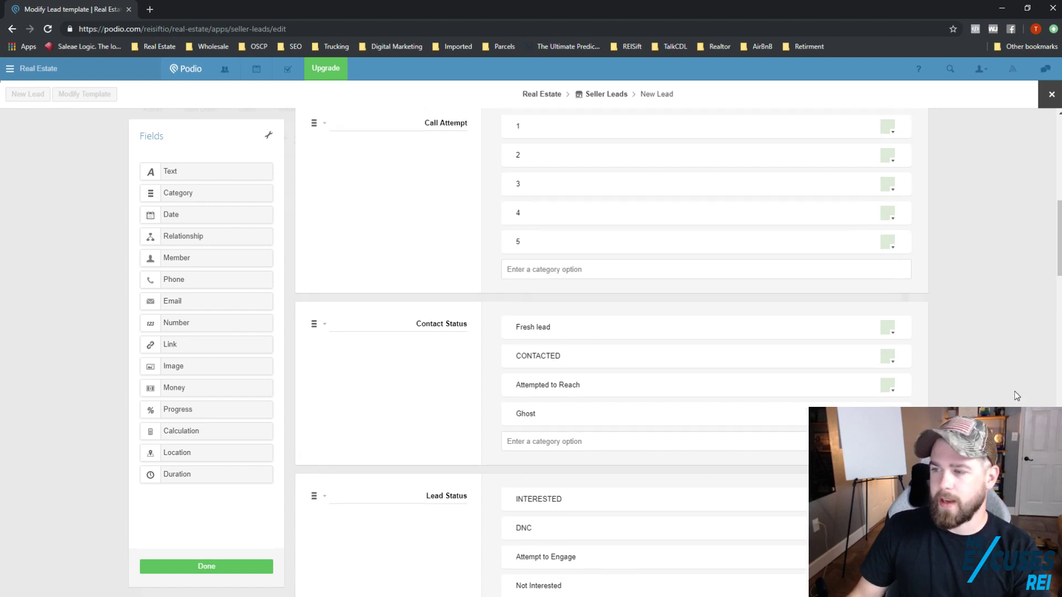
{"action": "scroll", "coordinate": [1015, 390], "scroll_direction": "up", "scroll_amount": 8}
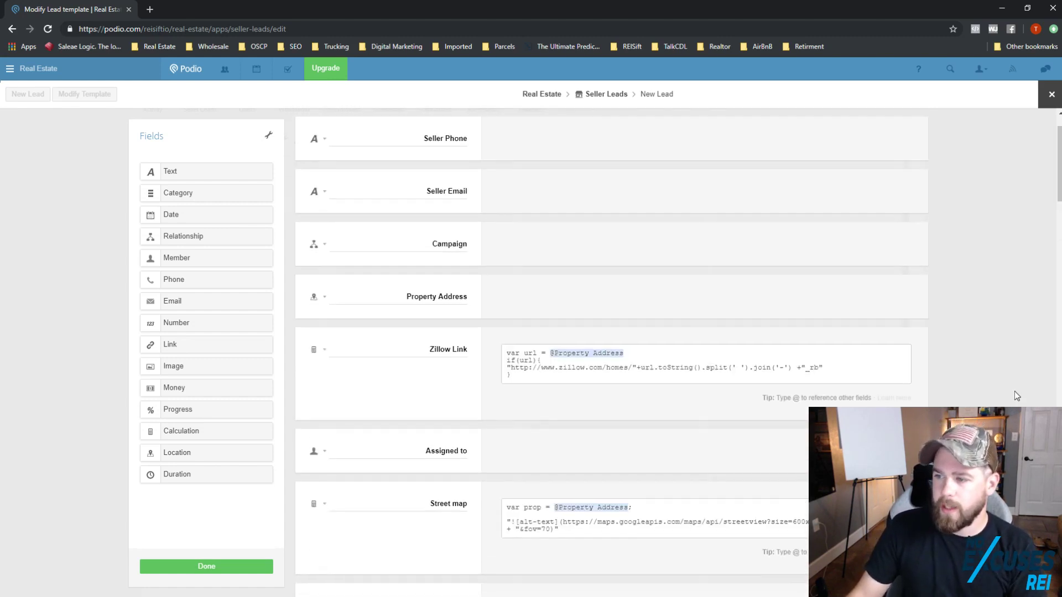
{"action": "scroll", "coordinate": [830, 276], "scroll_direction": "down", "scroll_amount": 1}
{"action": "scroll", "coordinate": [463, 174], "scroll_direction": "up", "scroll_amount": 3}
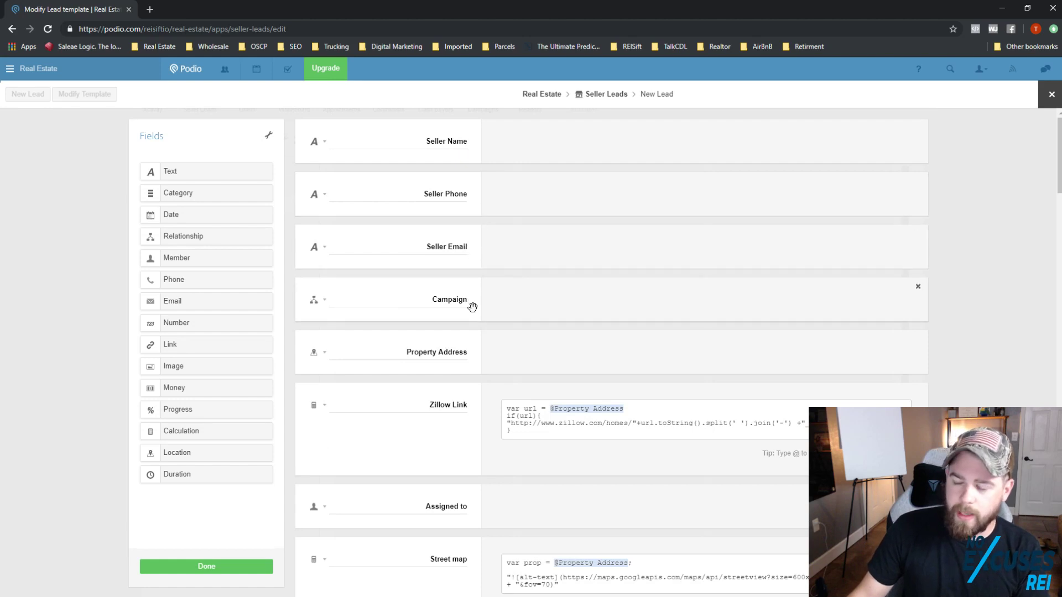
{"action": "scroll", "coordinate": [481, 354], "scroll_direction": "down", "scroll_amount": 6}
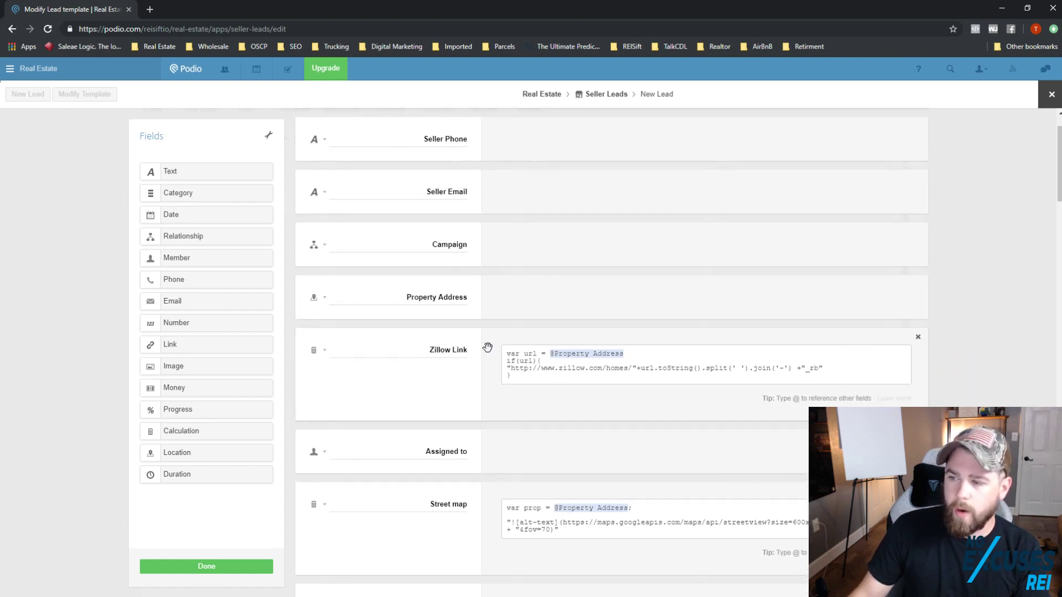
{"action": "scroll", "coordinate": [503, 364], "scroll_direction": "down", "scroll_amount": 2}
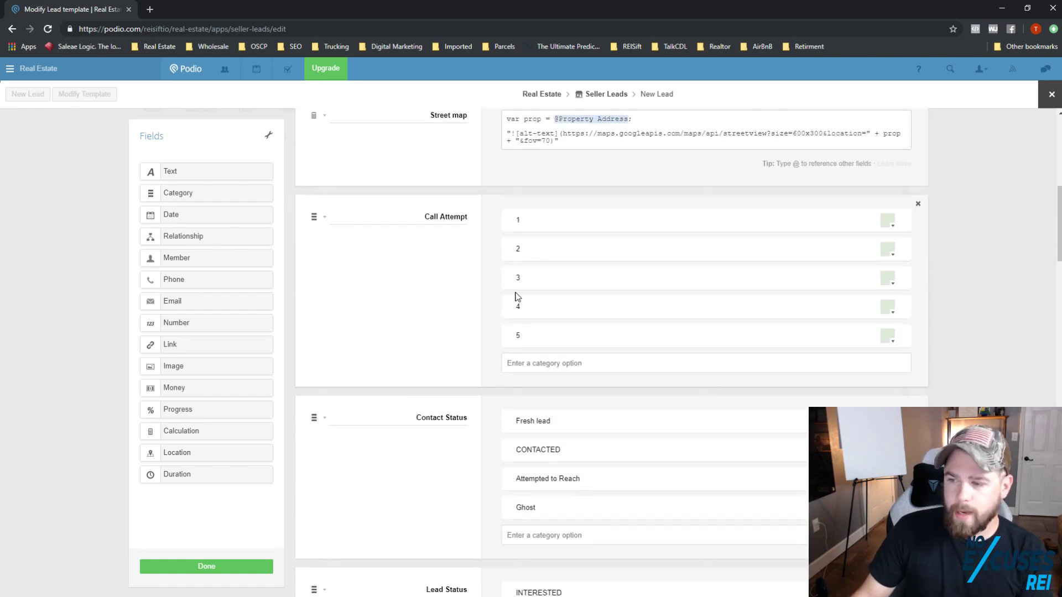
{"action": "scroll", "coordinate": [473, 263], "scroll_direction": "down", "scroll_amount": 5}
{"action": "scroll", "coordinate": [498, 242], "scroll_direction": "up", "scroll_amount": 4}
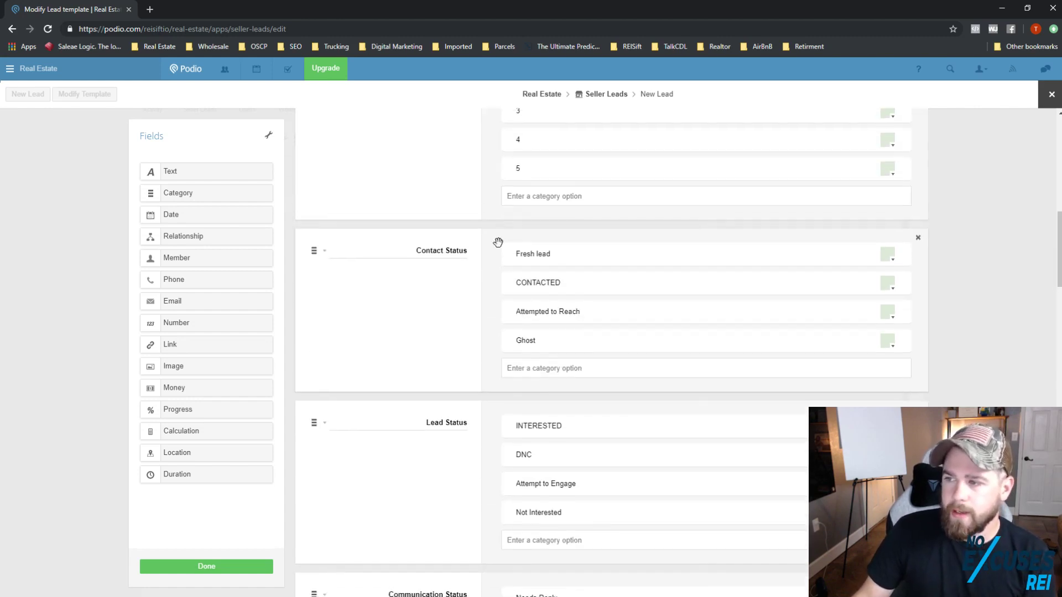
{"action": "scroll", "coordinate": [534, 349], "scroll_direction": "down", "scroll_amount": 3}
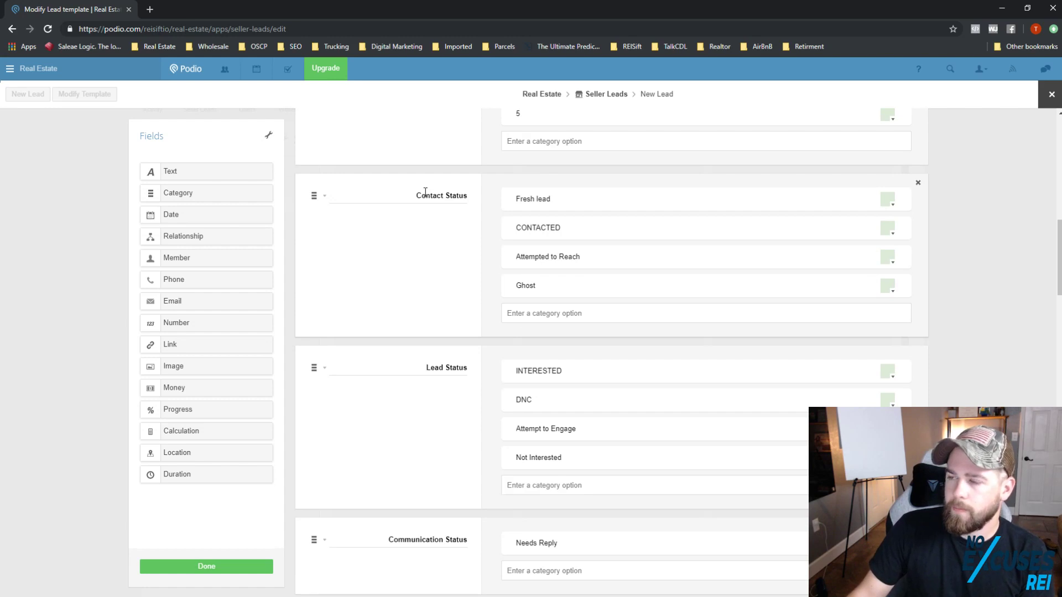
{"action": "scroll", "coordinate": [451, 214], "scroll_direction": "down", "scroll_amount": 3}
{"action": "scroll", "coordinate": [482, 272], "scroll_direction": "up", "scroll_amount": 4}
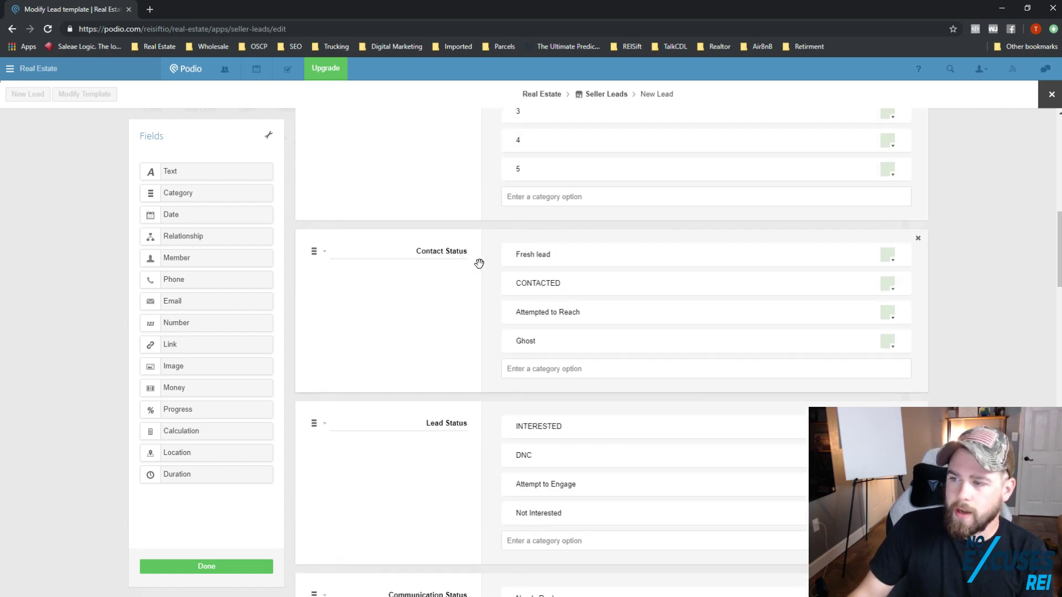
{"action": "scroll", "coordinate": [493, 404], "scroll_direction": "down", "scroll_amount": 1}
{"action": "scroll", "coordinate": [461, 380], "scroll_direction": "down", "scroll_amount": 4}
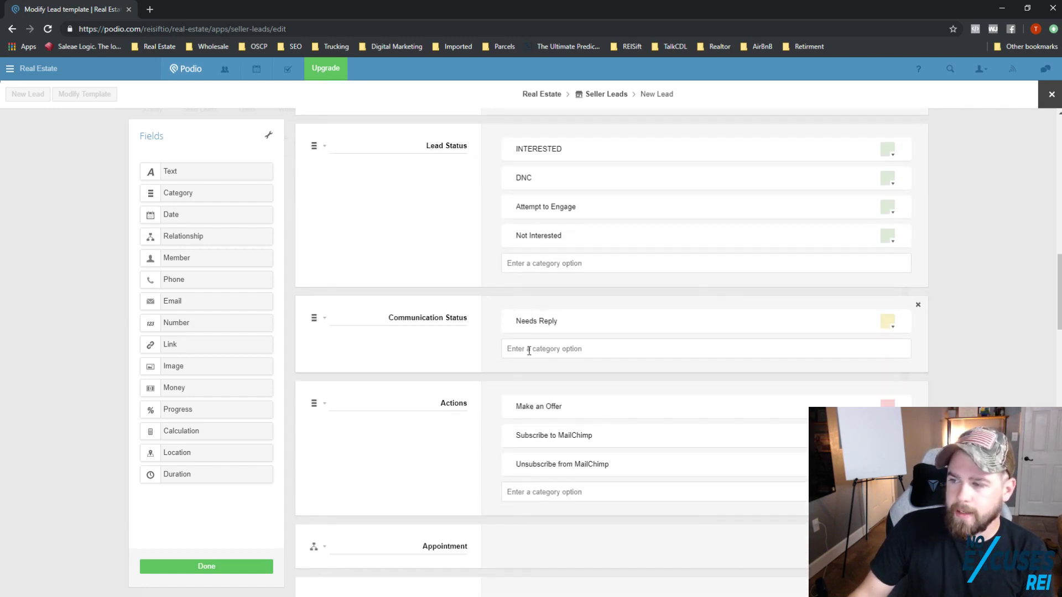
Step: Remove the Needs Reply option, then delete the Communication Status field
{"action": "left_click", "coordinate": [901, 322]}
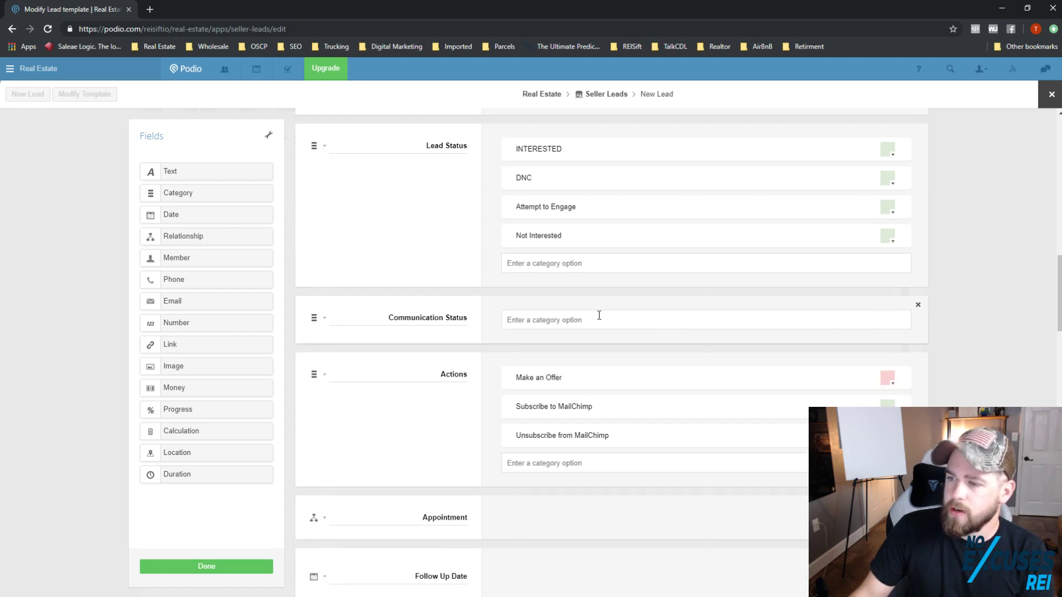
{"action": "double_click", "coordinate": [422, 320]}
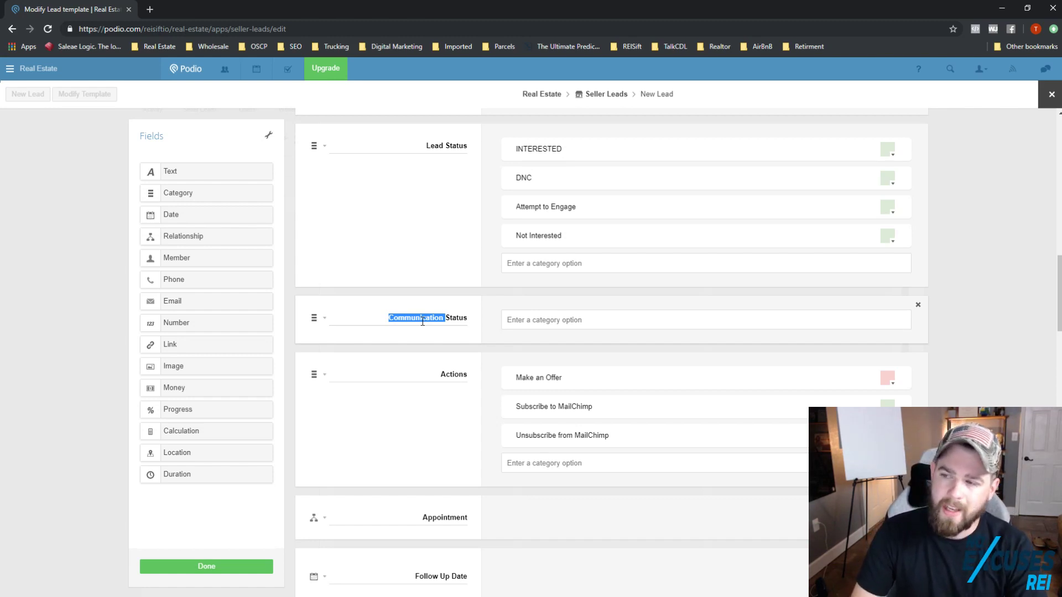
{"action": "scroll", "coordinate": [422, 201], "scroll_direction": "up", "scroll_amount": 4}
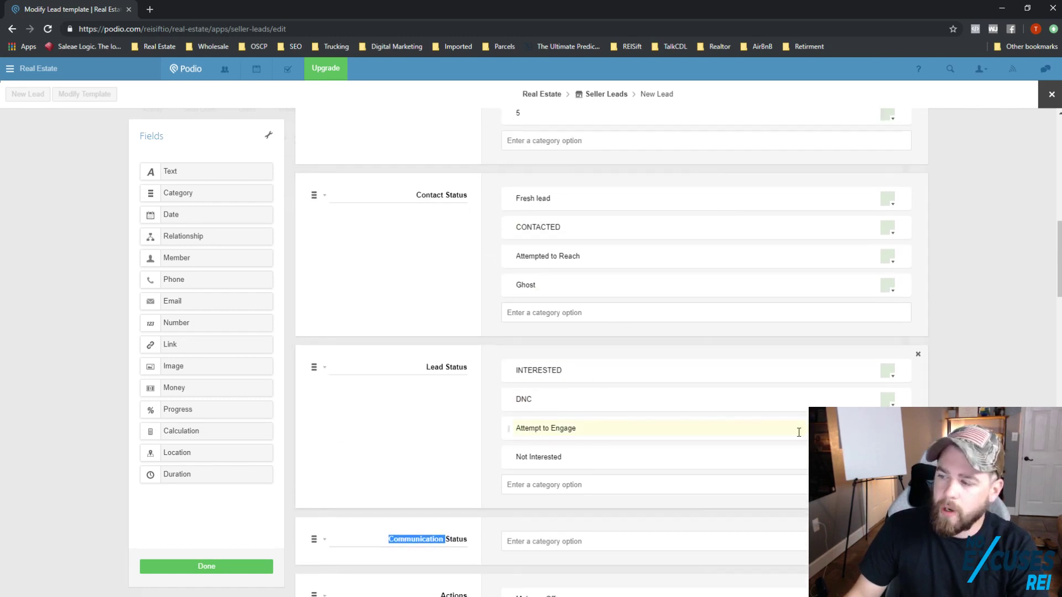
{"action": "scroll", "coordinate": [614, 430], "scroll_direction": "down", "scroll_amount": 2}
{"action": "left_click", "coordinate": [918, 416]}
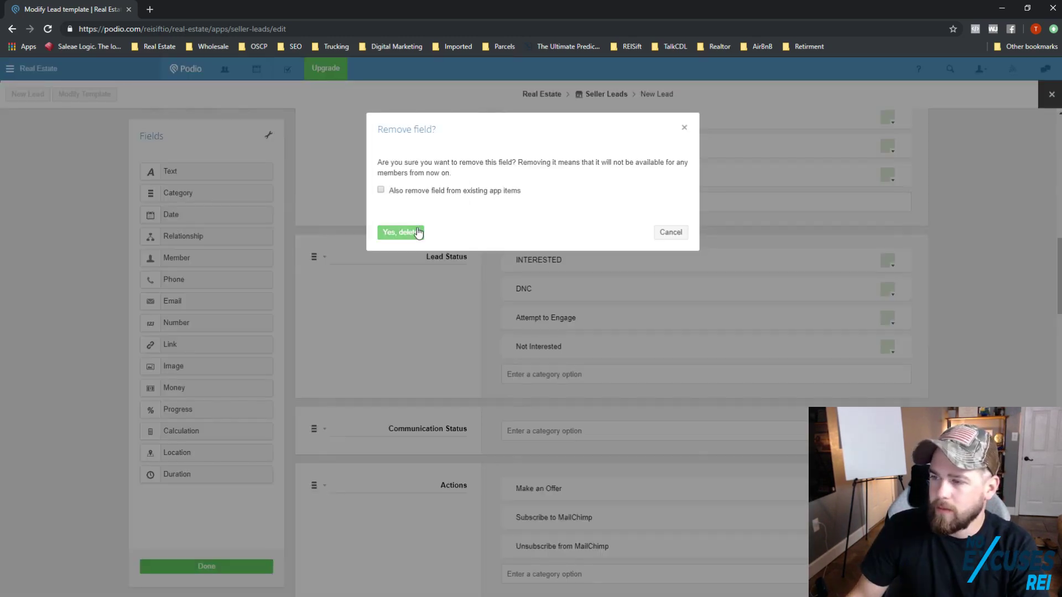
{"action": "left_click", "coordinate": [419, 232]}
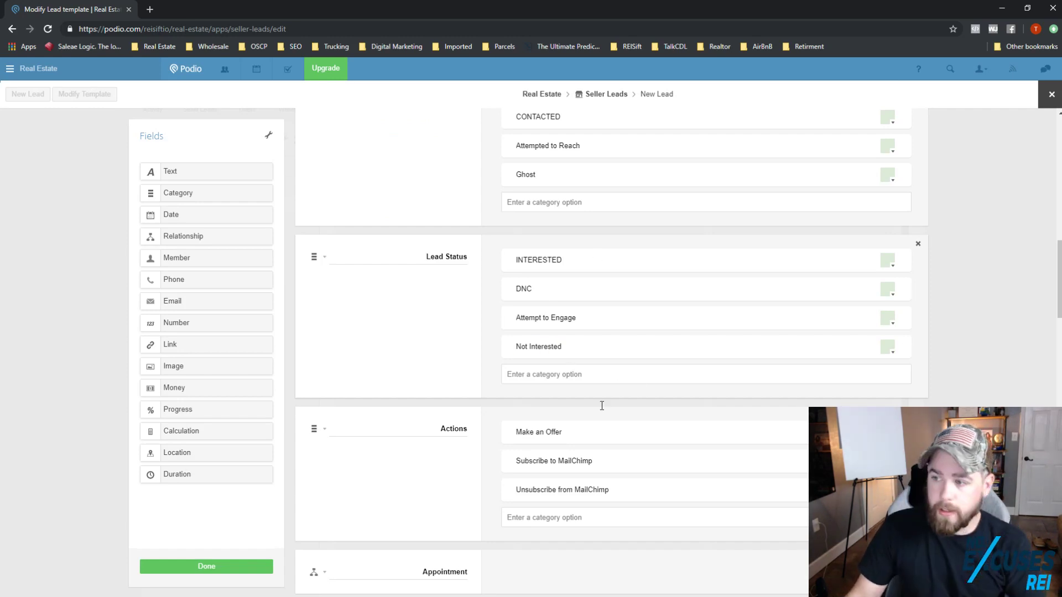
Step: Delete the Actions field and begin removing the Lead History field
{"action": "scroll", "coordinate": [731, 357], "scroll_direction": "up", "scroll_amount": 1}
{"action": "scroll", "coordinate": [708, 356], "scroll_direction": "down", "scroll_amount": 3}
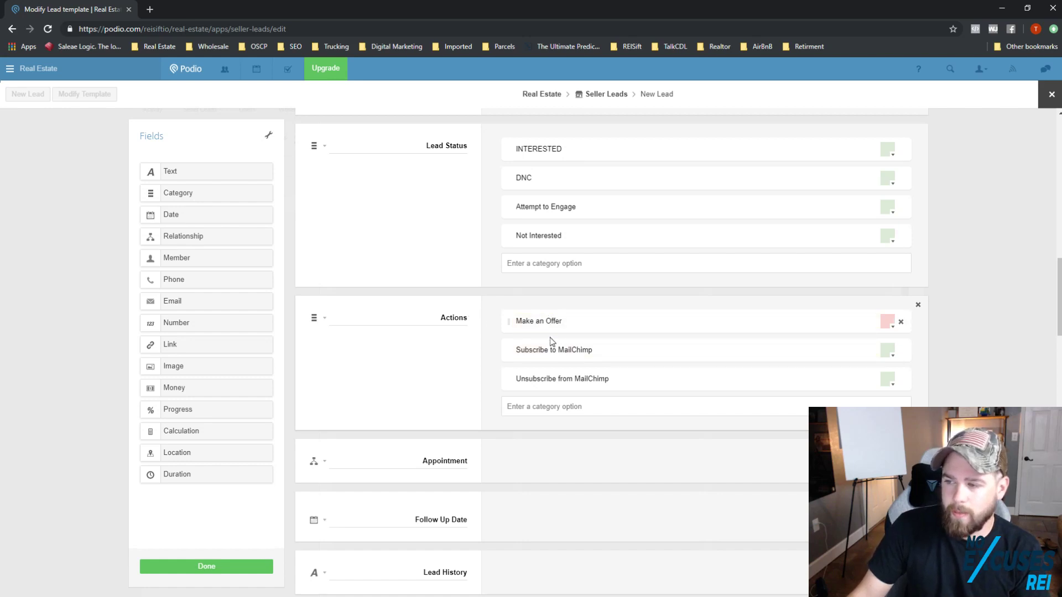
{"action": "left_click", "coordinate": [570, 356]}
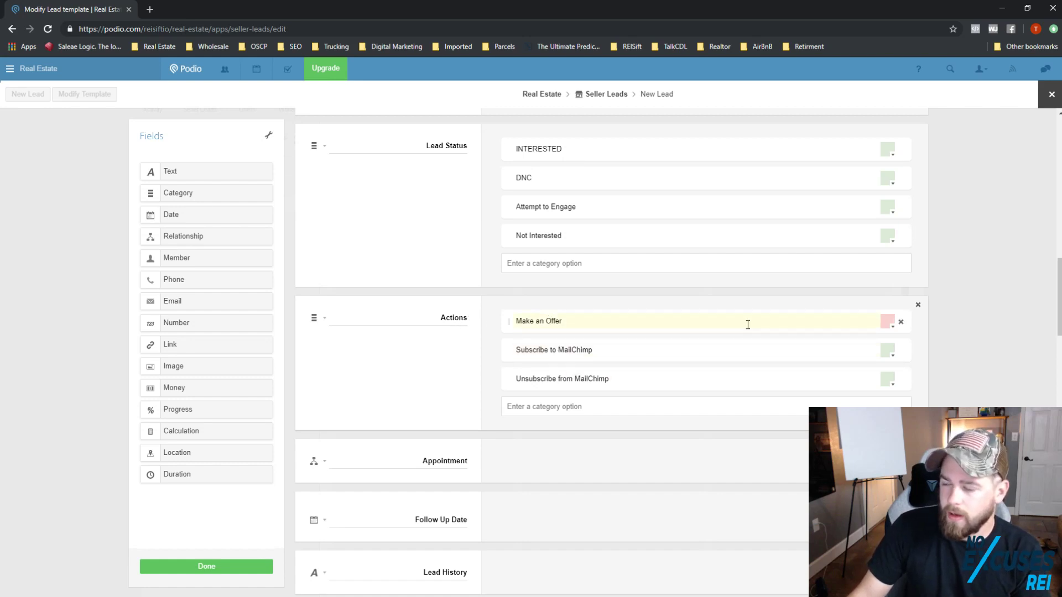
{"action": "left_click", "coordinate": [919, 306]}
{"action": "left_click", "coordinate": [419, 237]}
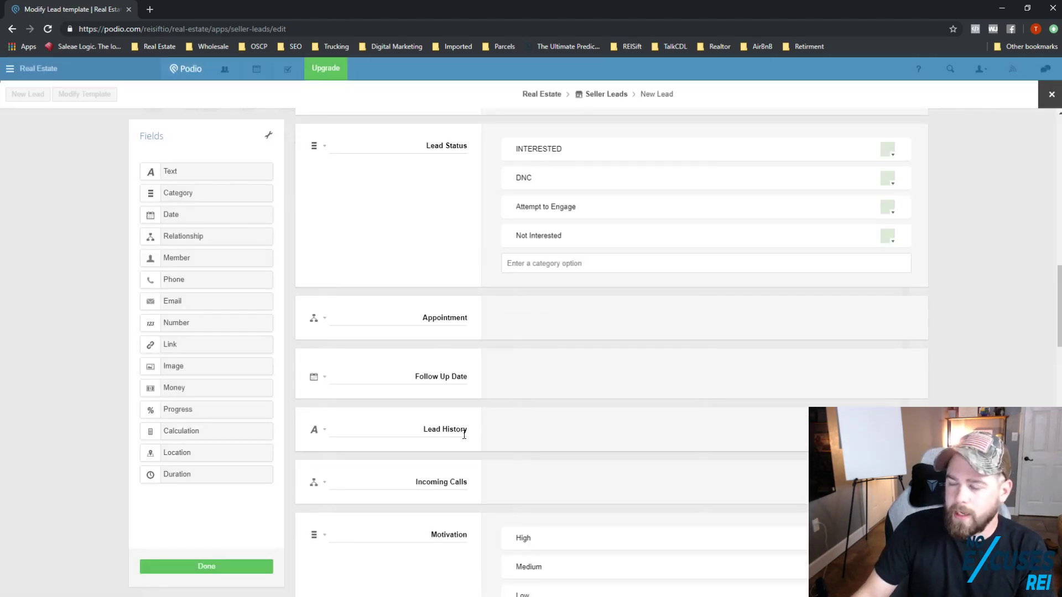
{"action": "scroll", "coordinate": [464, 435], "scroll_direction": "down", "scroll_amount": 2}
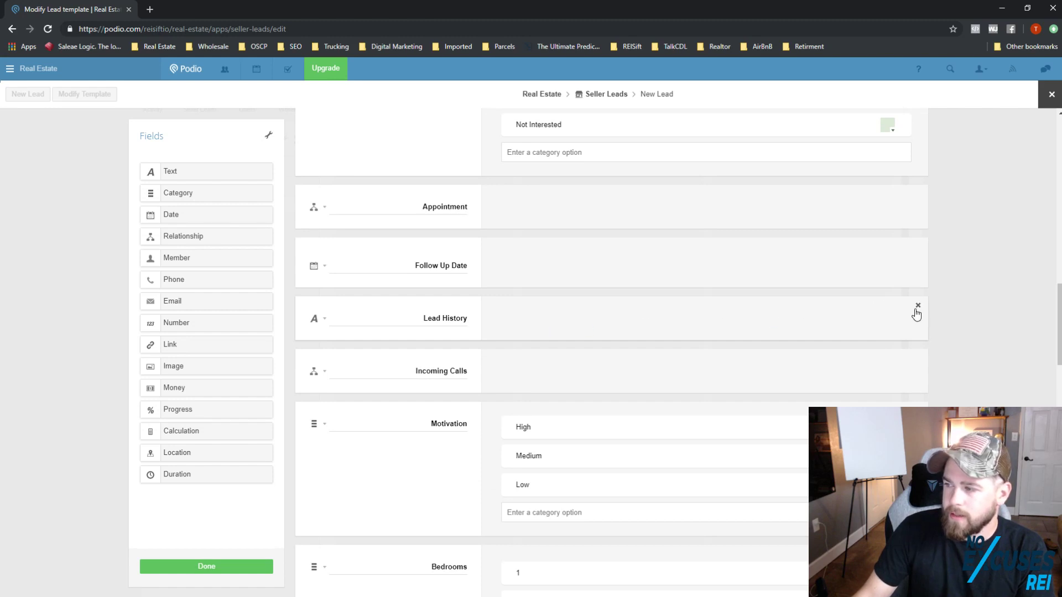
{"action": "left_click", "coordinate": [917, 307]}
Step: Finish deleting Lead History and rename the Low motivation option to Cold
{"action": "left_click", "coordinate": [417, 234]}
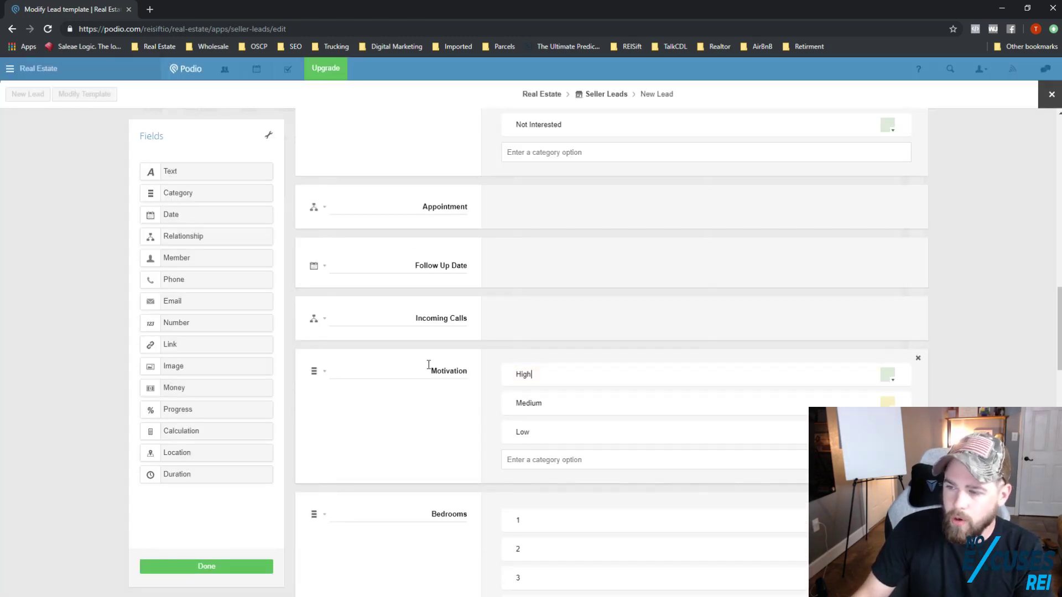
{"action": "left_click", "coordinate": [538, 431]}
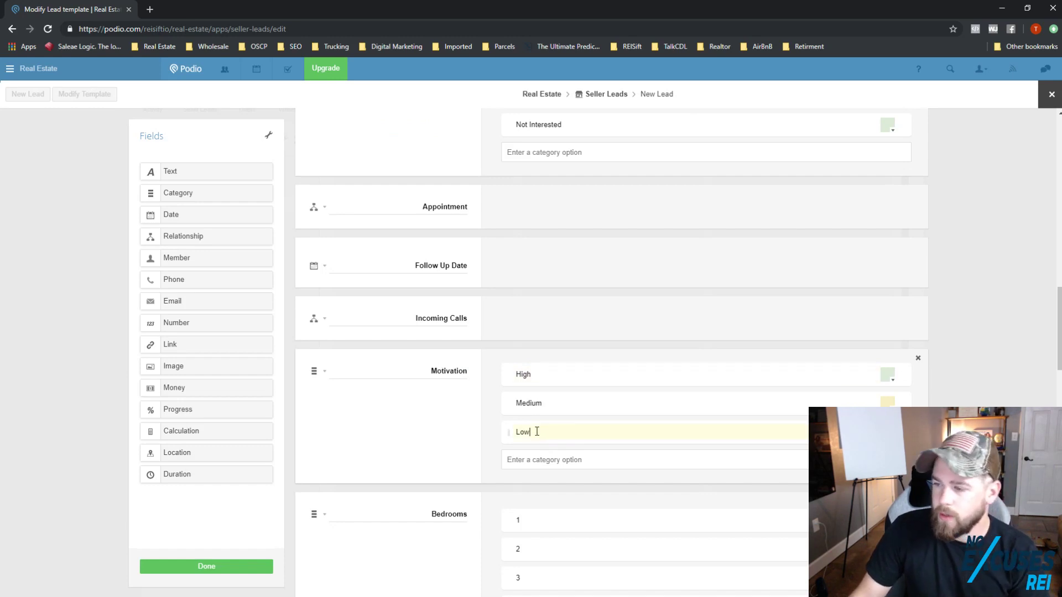
{"action": "double_click", "coordinate": [536, 431]}
{"action": "type", "text": "Co"}
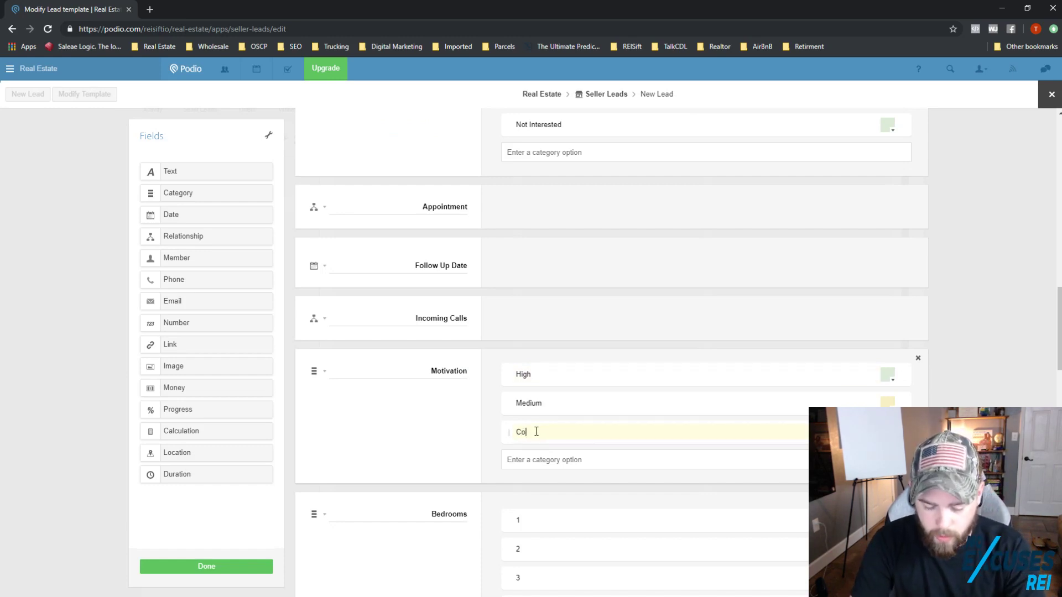
{"action": "type", "text": "ld"}
{"action": "left_click", "coordinate": [531, 408]}
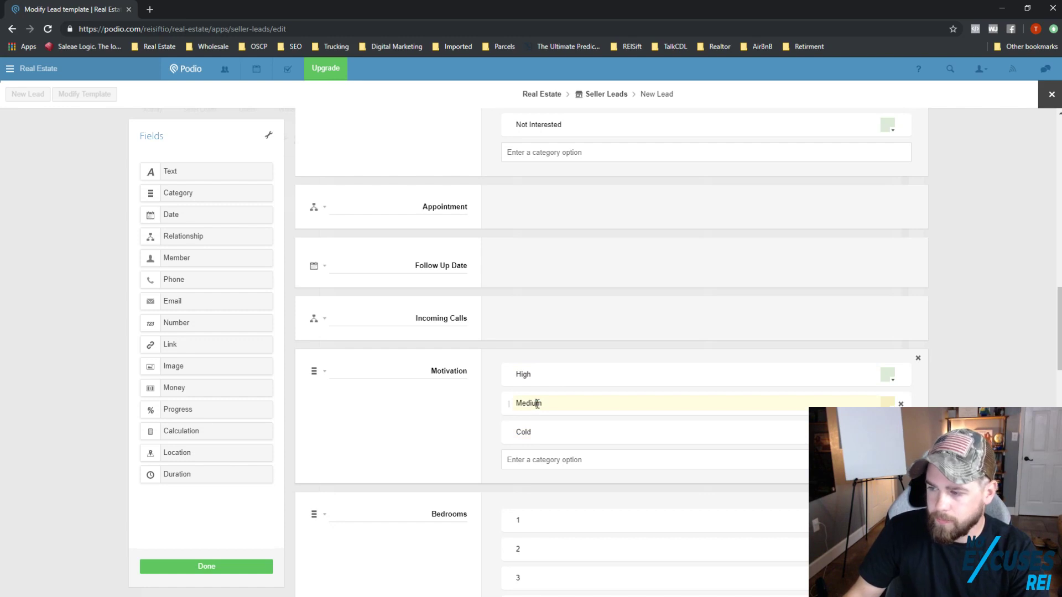
{"action": "double_click", "coordinate": [537, 404]}
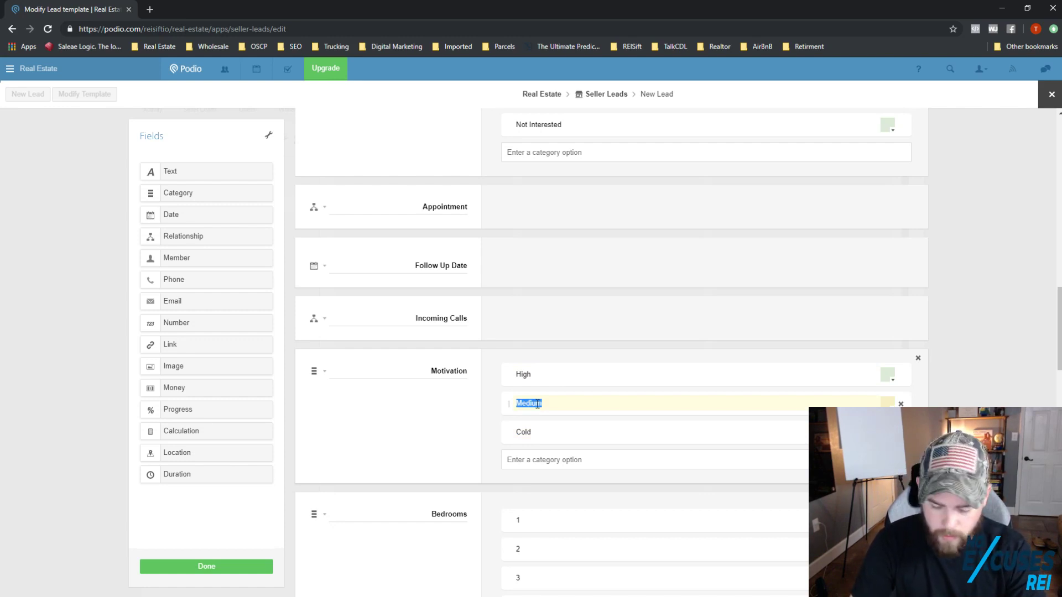
{"action": "type", "text": "Medi"}
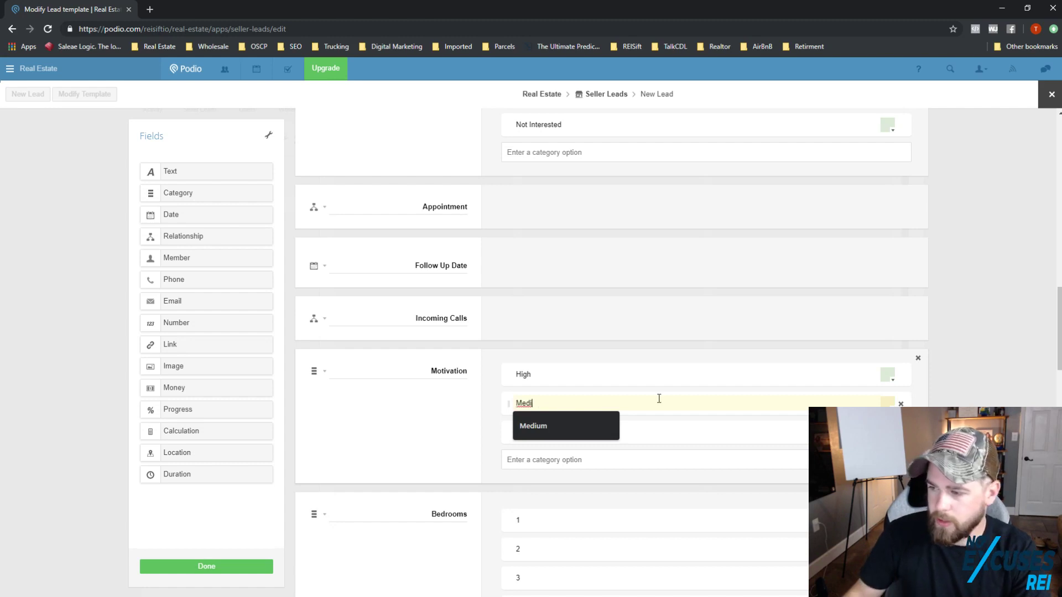
{"action": "left_click", "coordinate": [574, 425]}
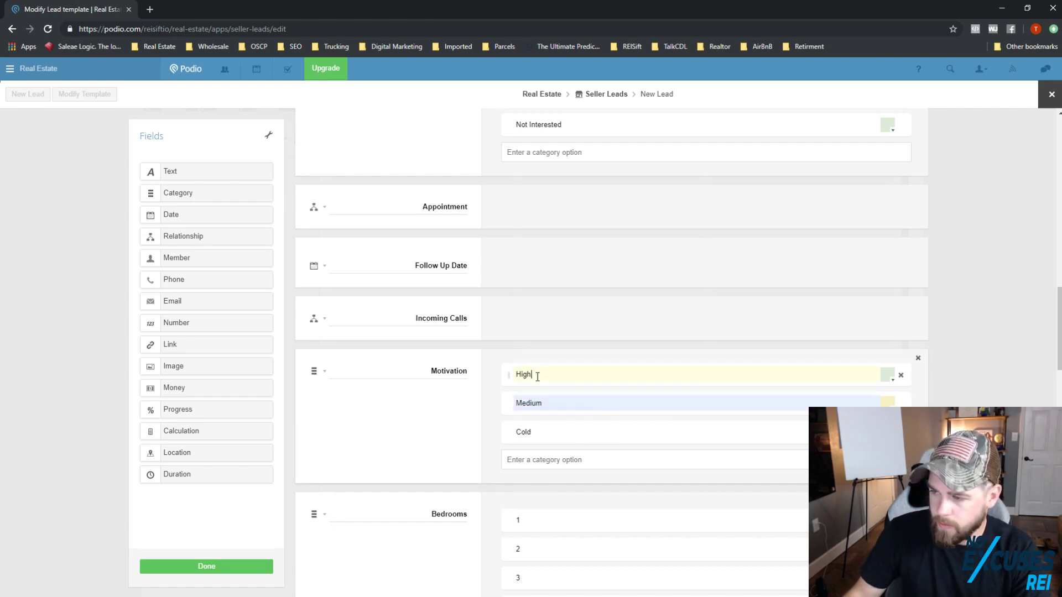
Step: Rename the High and Medium motivation options to Hot and Warm
{"action": "double_click", "coordinate": [537, 376]}
{"action": "type", "text": "Hot"}
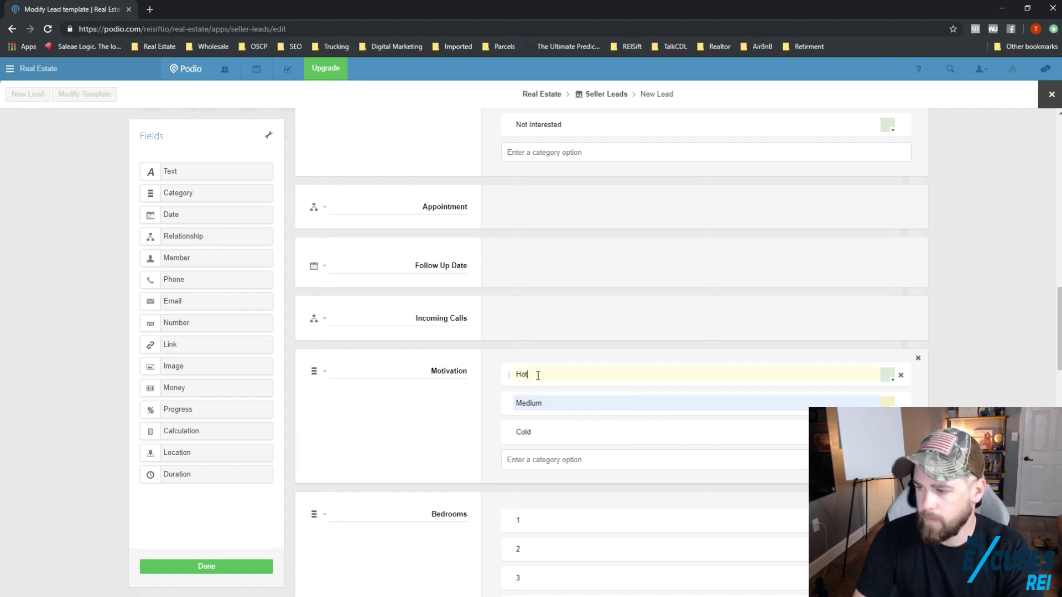
{"action": "double_click", "coordinate": [533, 403]}
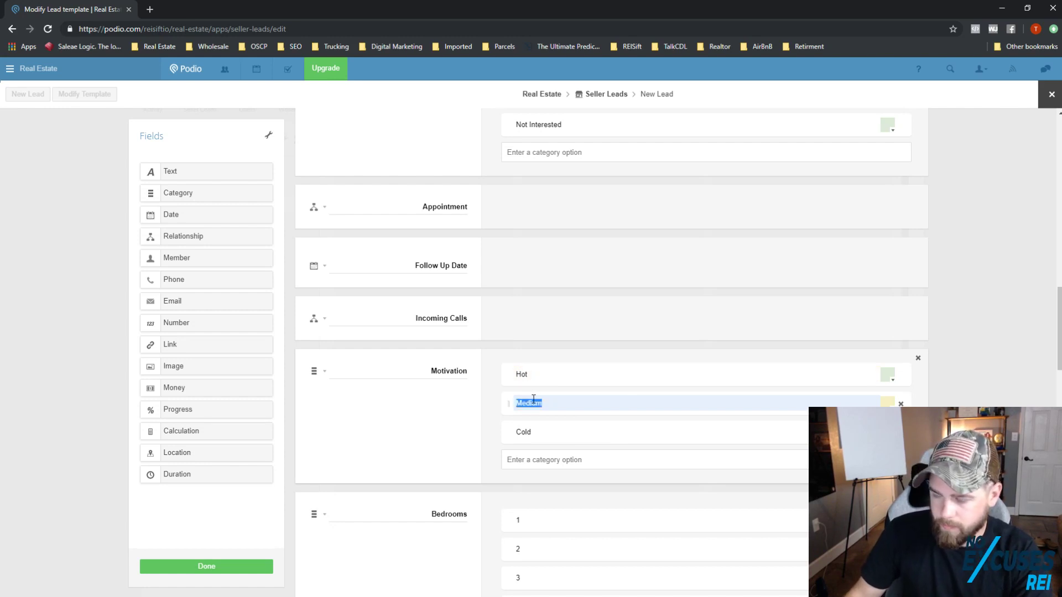
{"action": "type", "text": "Warm"}
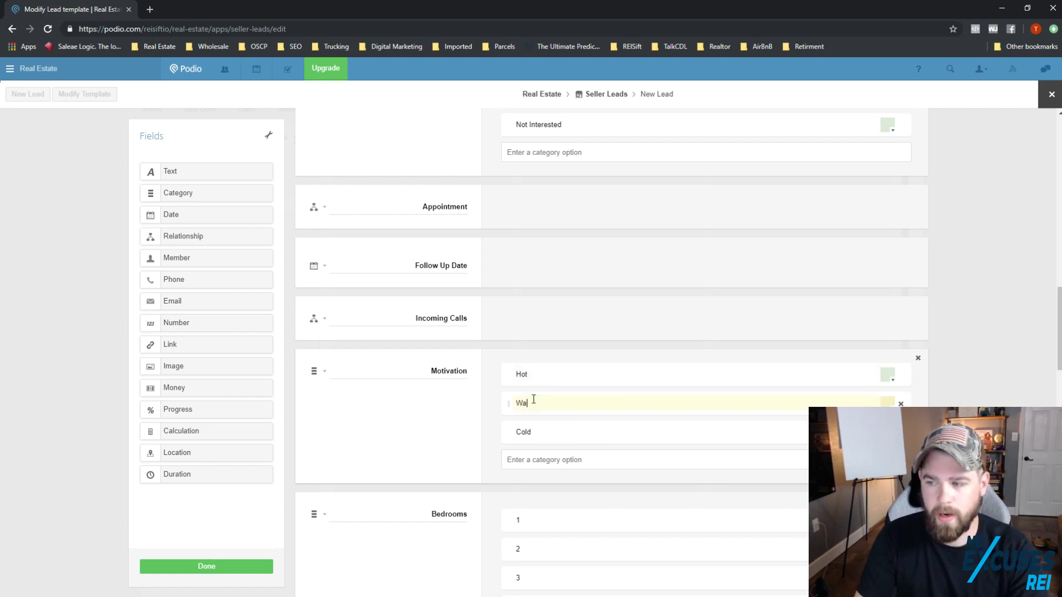
{"action": "key", "text": "BackSpace"}
{"action": "key", "text": "BackSpace"}
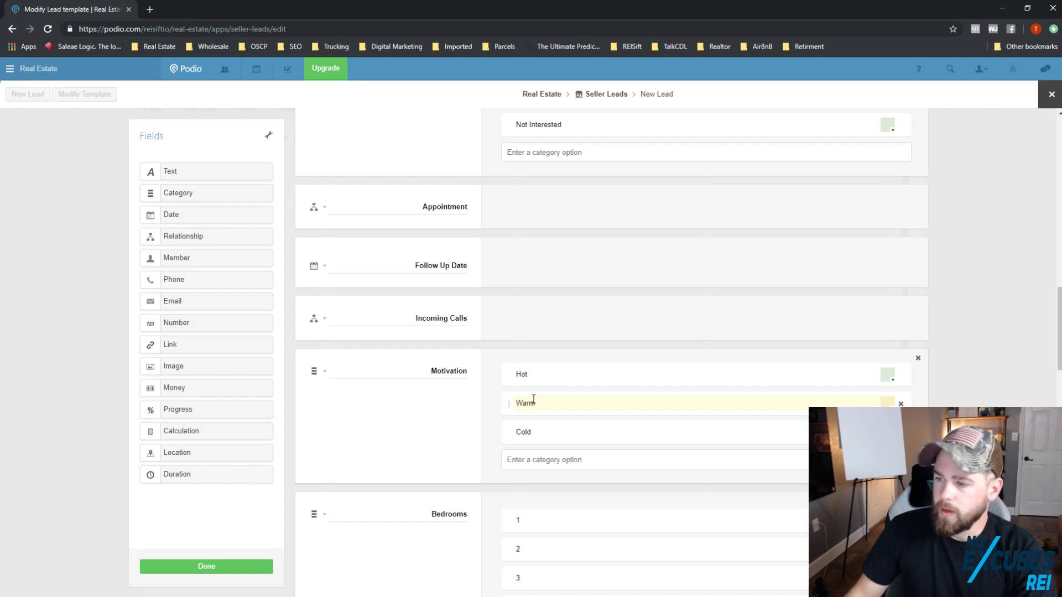
{"action": "left_click", "coordinate": [967, 347]}
{"action": "double_click", "coordinate": [440, 371]}
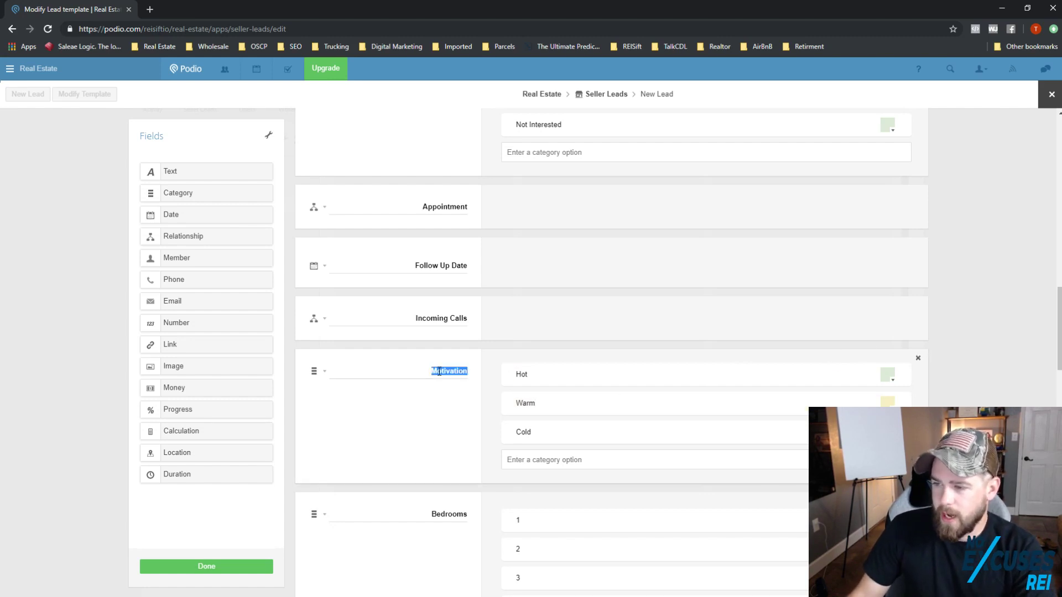
Step: Move Motivation below Seller Email and insert a HIT LIST category field, option HIT LIST, above it
{"action": "left_click_drag", "start_coordinate": [306, 360], "coordinate": [564, 277]}
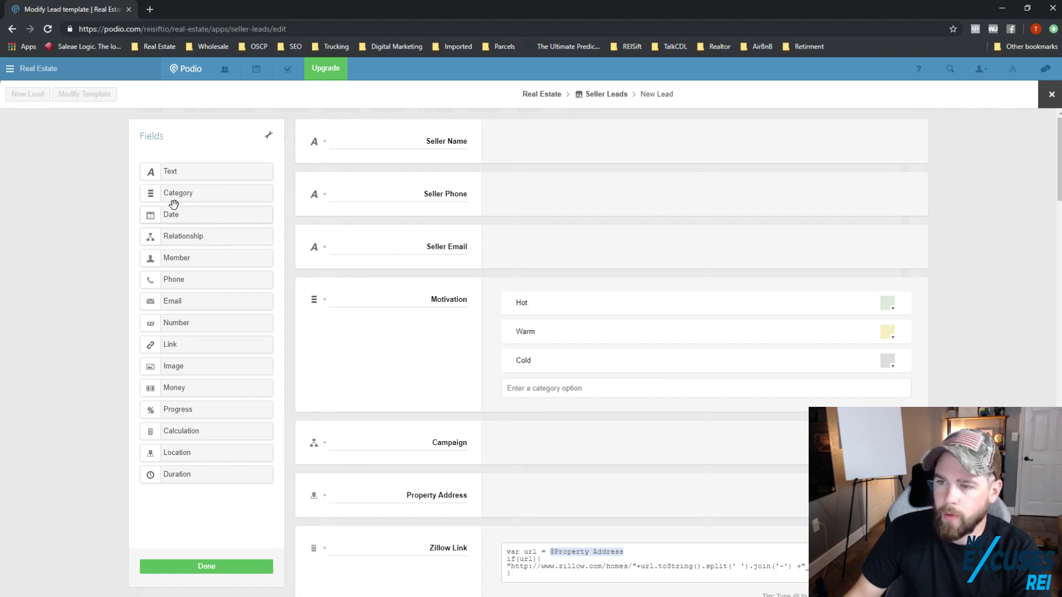
{"action": "left_click_drag", "start_coordinate": [217, 209], "coordinate": [387, 283]}
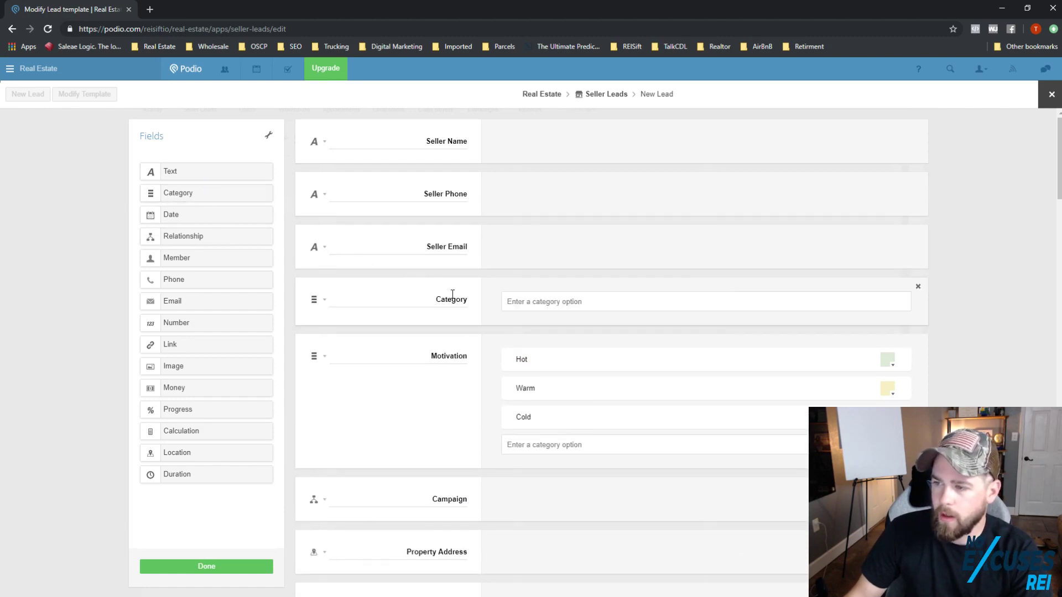
{"action": "double_click", "coordinate": [458, 299]}
{"action": "type", "text": "HIT"}
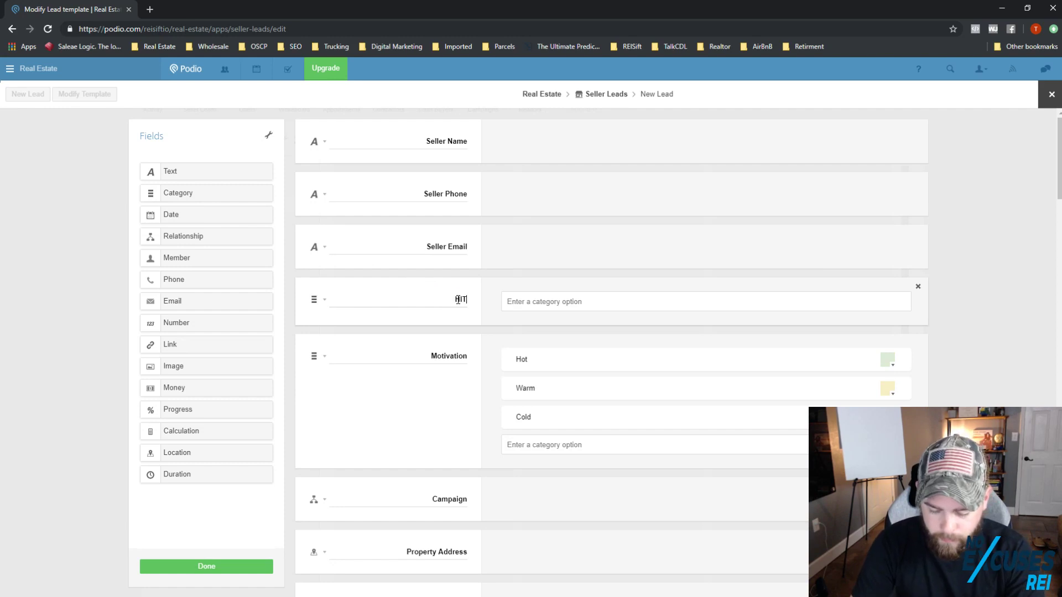
{"action": "type", "text": " LIST"}
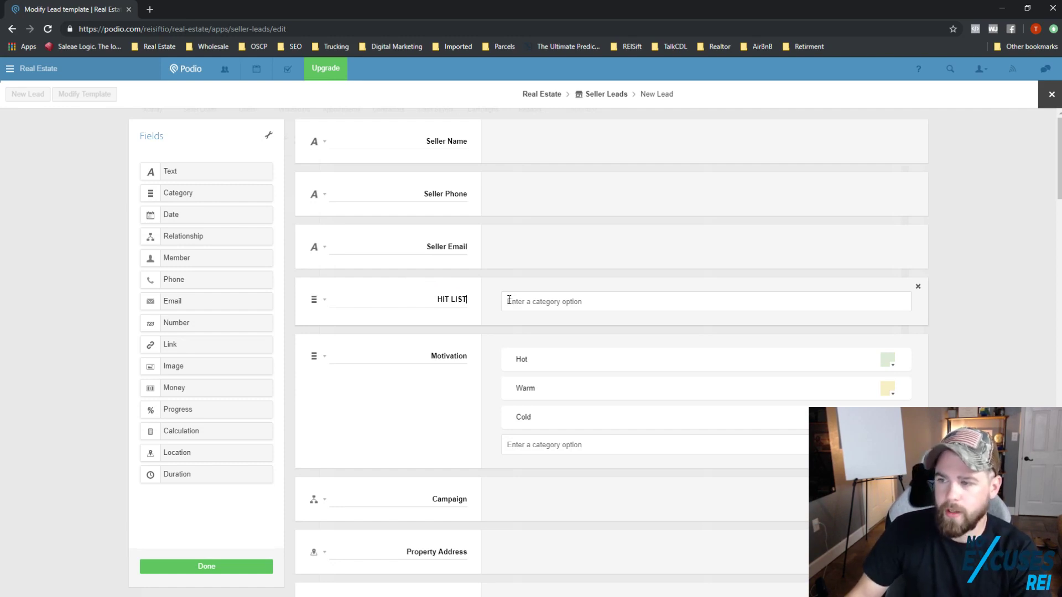
{"action": "left_click", "coordinate": [509, 300]}
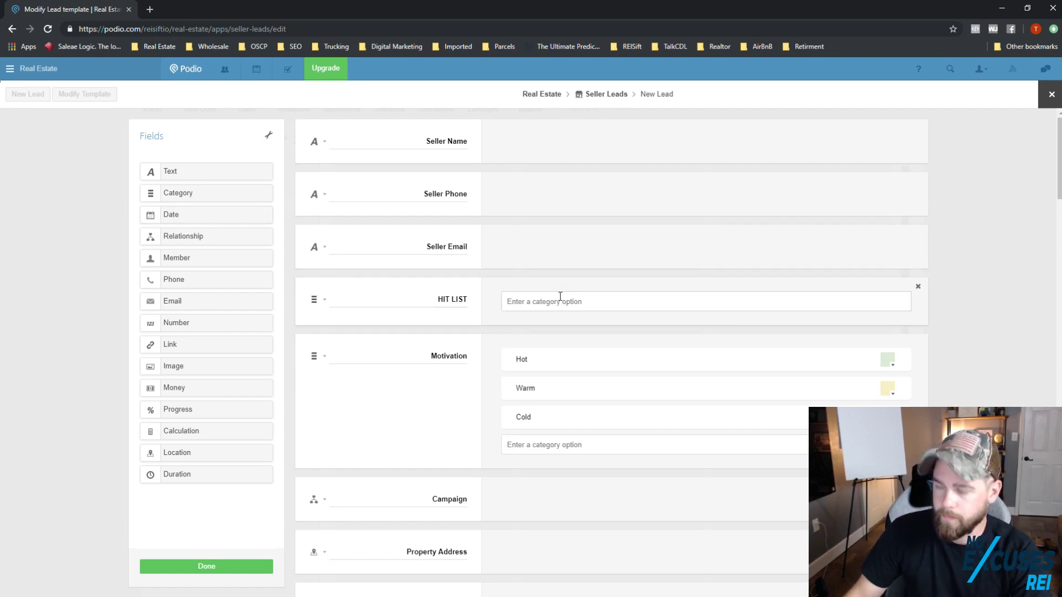
{"action": "type", "text": "HIT LIST"}
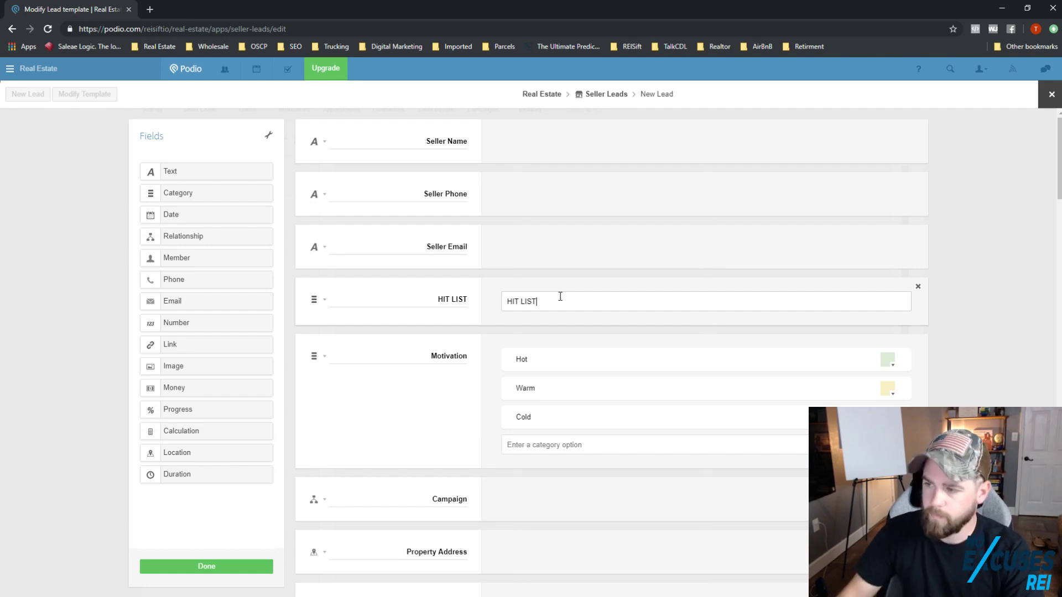
{"action": "key", "text": "Return"}
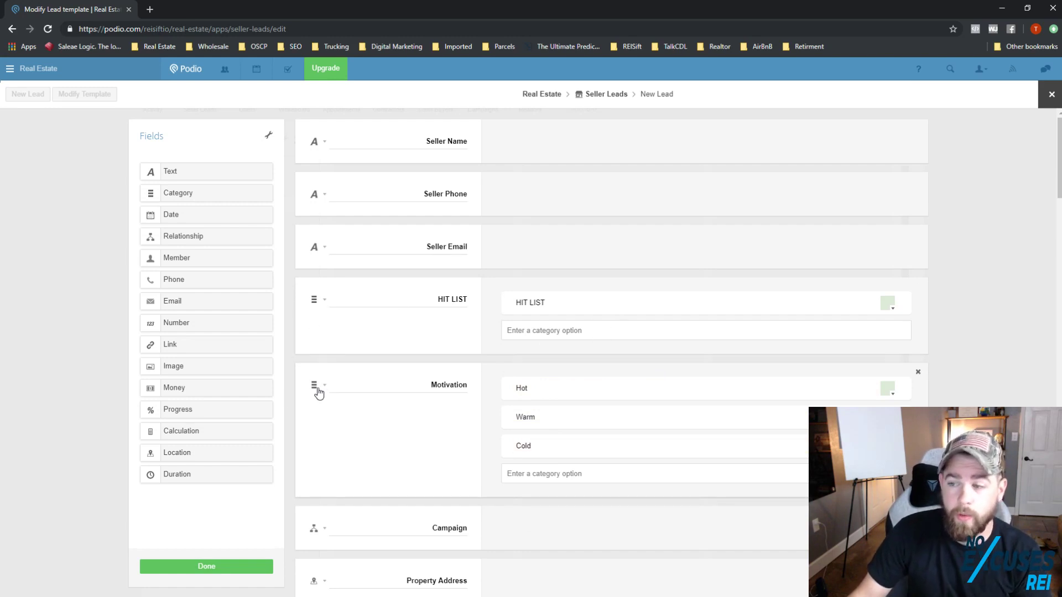
{"action": "scroll", "coordinate": [338, 409], "scroll_direction": "down", "scroll_amount": 1}
{"action": "scroll", "coordinate": [282, 386], "scroll_direction": "down", "scroll_amount": 7}
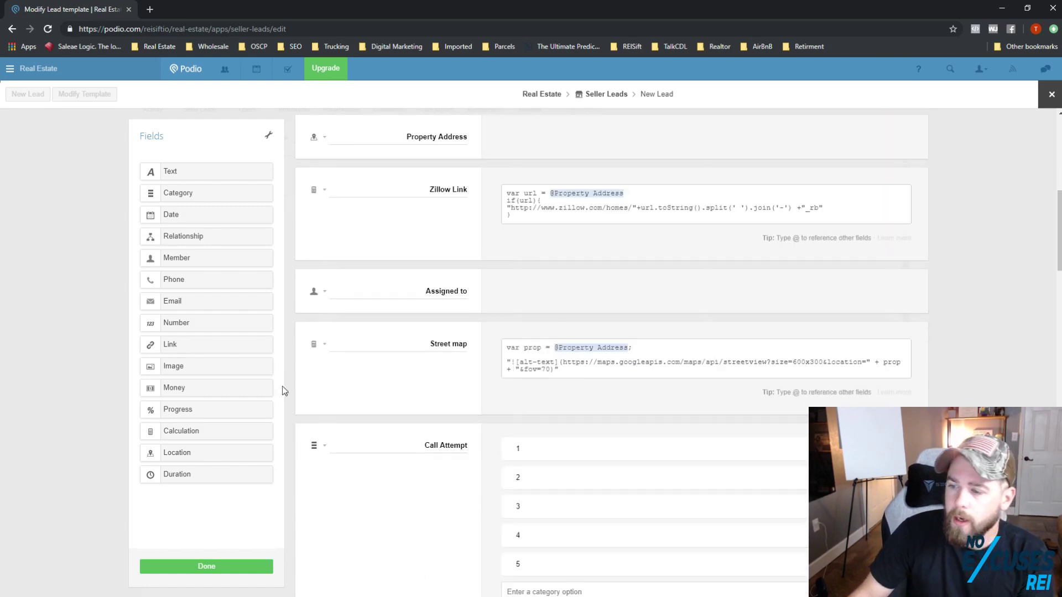
{"action": "scroll", "coordinate": [462, 388], "scroll_direction": "down", "scroll_amount": 7}
Step: Delete the Incoming Calls, Bedrooms, Bathrooms, House Sq Feet and Lot Size fields
{"action": "scroll", "coordinate": [471, 394], "scroll_direction": "down", "scroll_amount": 8}
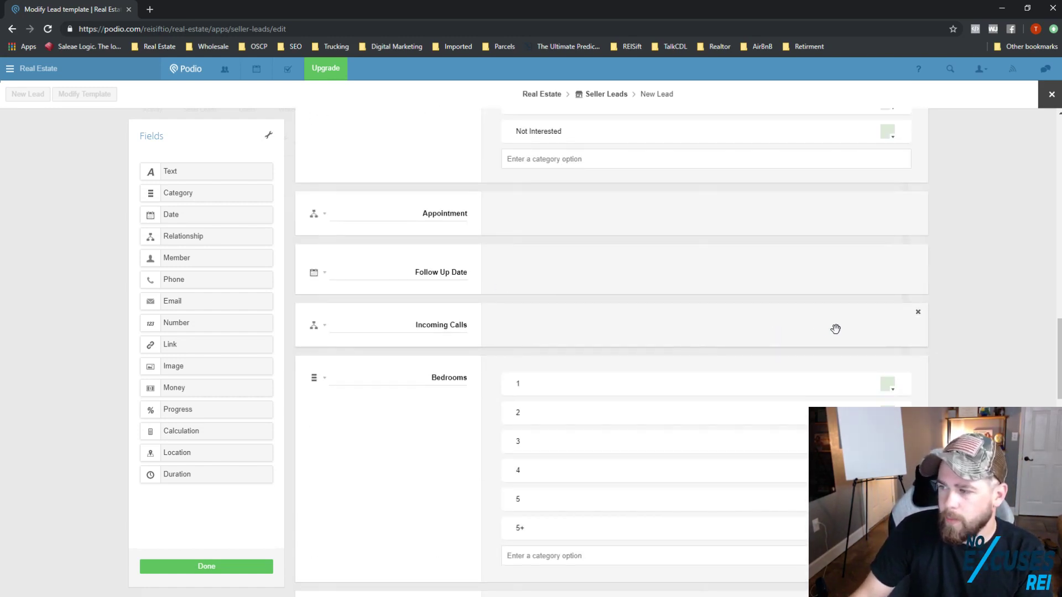
{"action": "left_click", "coordinate": [917, 314]}
{"action": "left_click", "coordinate": [399, 233]}
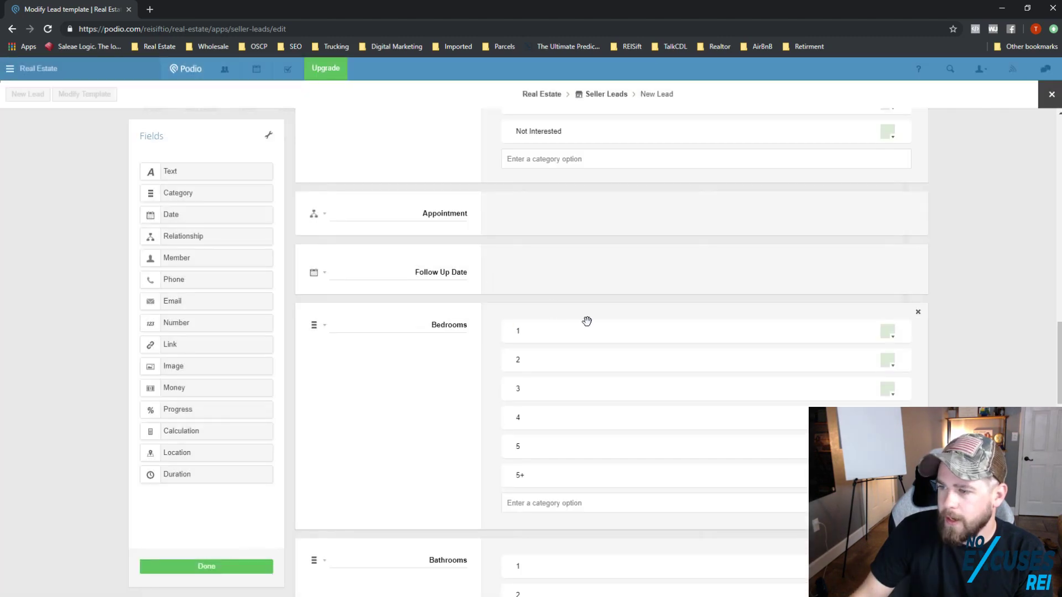
{"action": "left_click", "coordinate": [918, 314]}
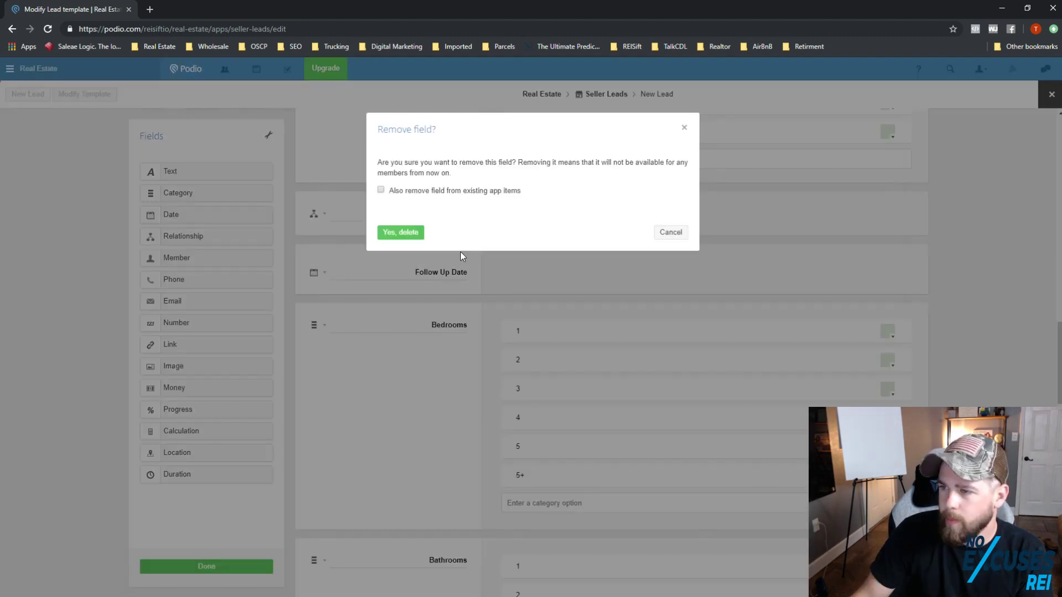
{"action": "left_click", "coordinate": [401, 233]}
{"action": "left_click", "coordinate": [918, 312]}
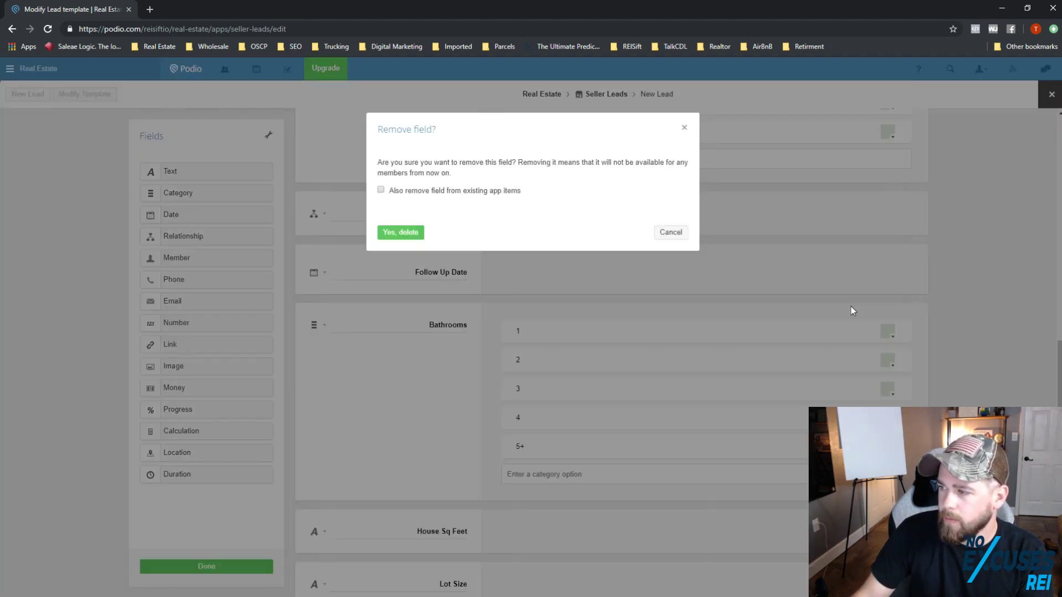
{"action": "left_click", "coordinate": [402, 233]}
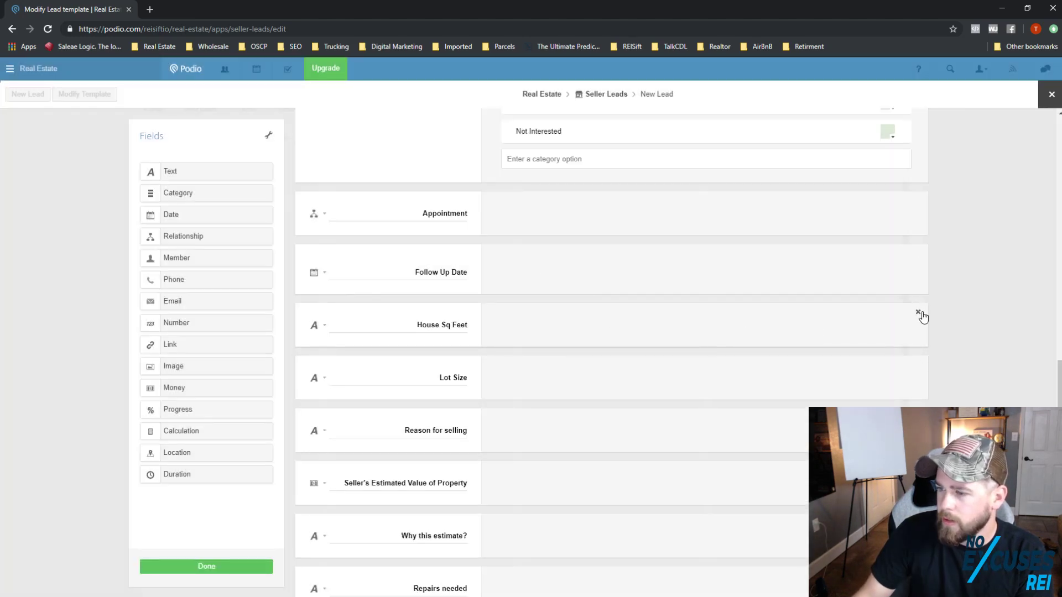
{"action": "left_click", "coordinate": [918, 312]}
{"action": "left_click", "coordinate": [401, 232]}
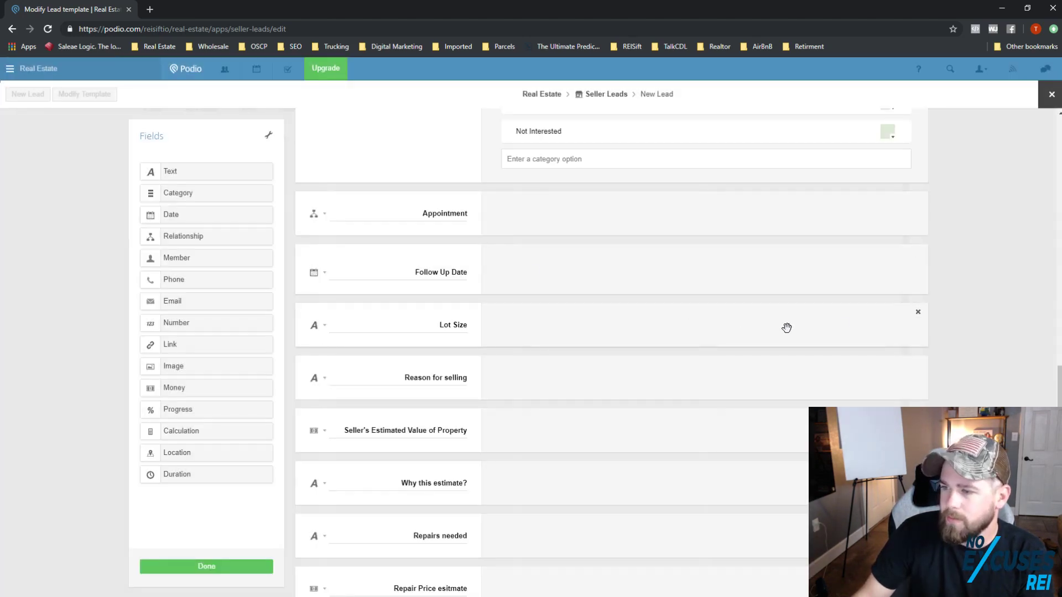
{"action": "left_click", "coordinate": [918, 314]}
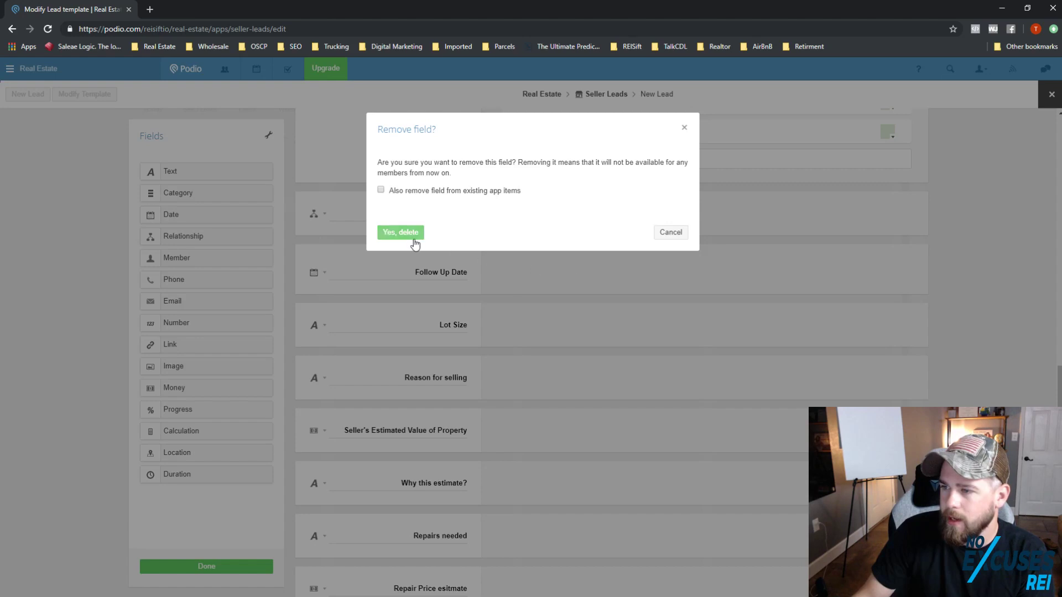
{"action": "left_click", "coordinate": [402, 233]}
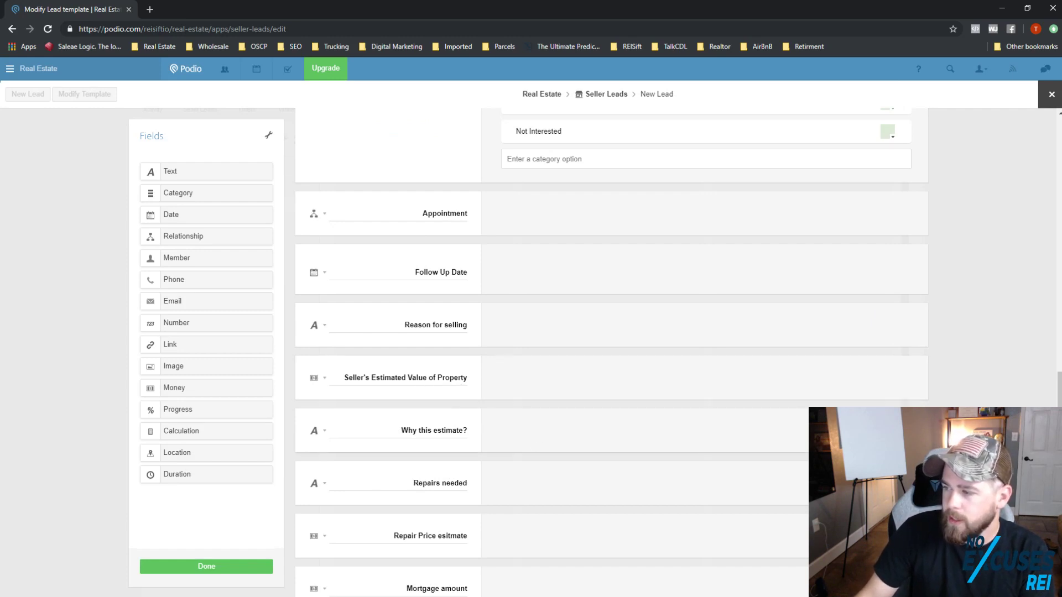
Step: Delete the Why this estimate? and Repairs needed fields
{"action": "left_click", "coordinate": [918, 416]}
{"action": "left_click", "coordinate": [391, 230]}
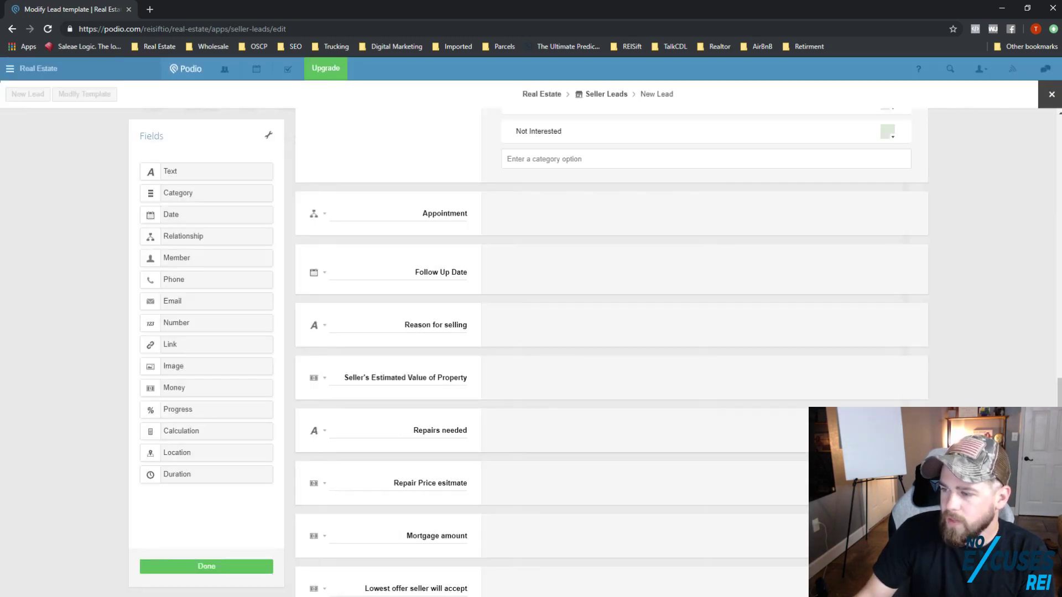
{"action": "left_click", "coordinate": [918, 416]}
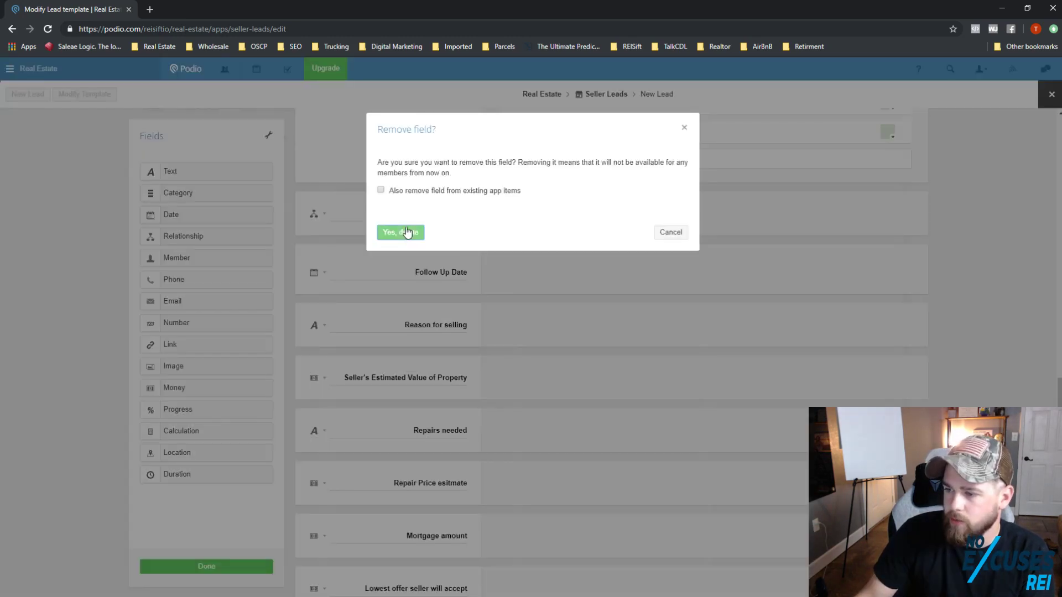
{"action": "left_click", "coordinate": [407, 233]}
{"action": "scroll", "coordinate": [751, 419], "scroll_direction": "down", "scroll_amount": 6}
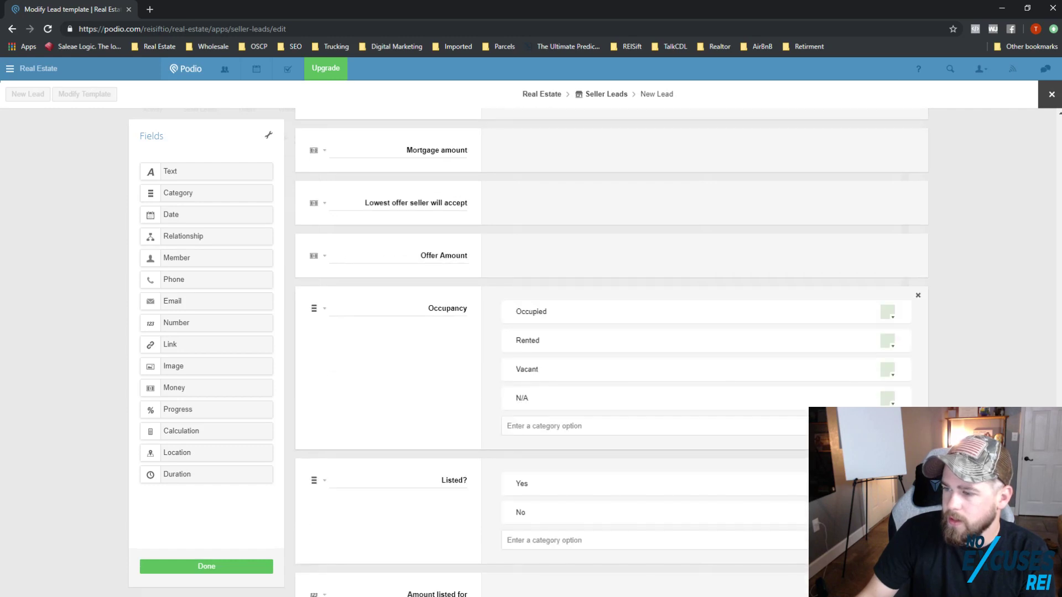
{"action": "scroll", "coordinate": [751, 419], "scroll_direction": "up", "scroll_amount": 1}
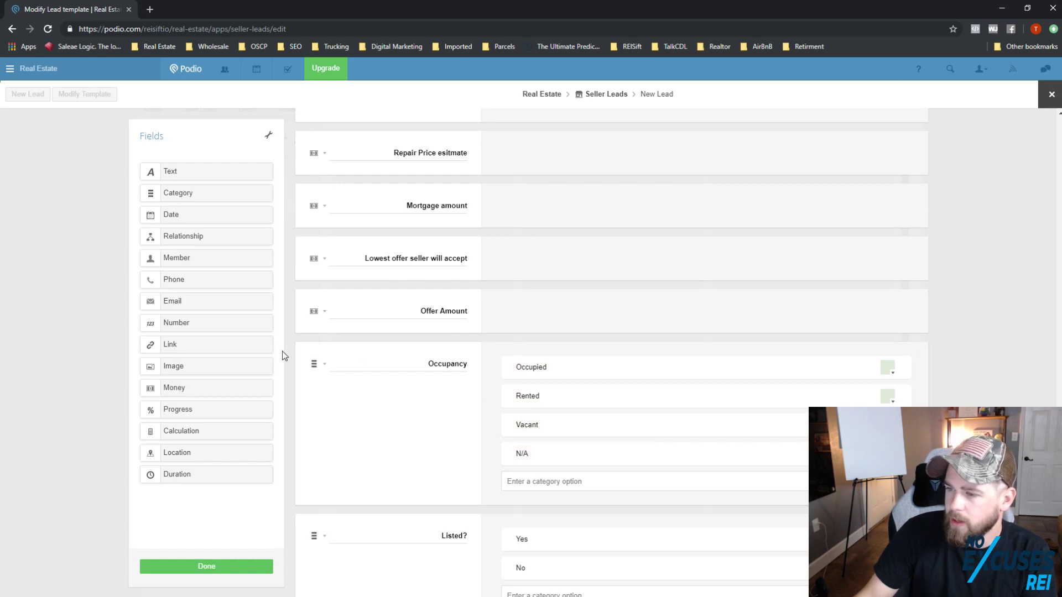
Step: Move Occupancy up below Appointment and Property Address down to just below Lead Status
{"action": "left_click_drag", "start_coordinate": [301, 352], "coordinate": [509, 483]}
{"action": "scroll", "coordinate": [470, 370], "scroll_direction": "up", "scroll_amount": 8}
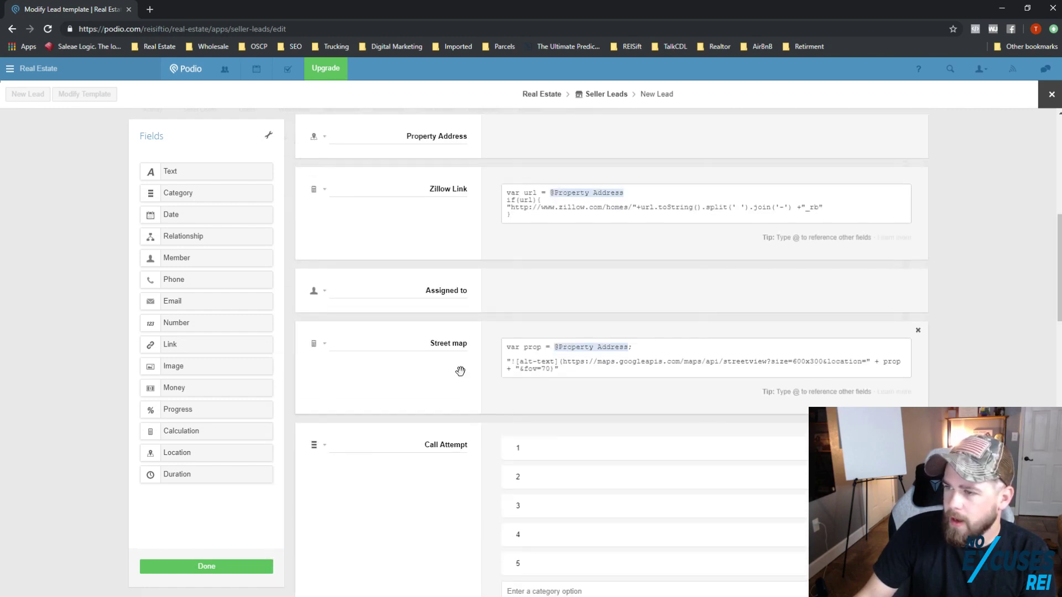
{"action": "scroll", "coordinate": [431, 348], "scroll_direction": "up", "scroll_amount": 2}
{"action": "left_click_drag", "start_coordinate": [305, 235], "coordinate": [496, 331]}
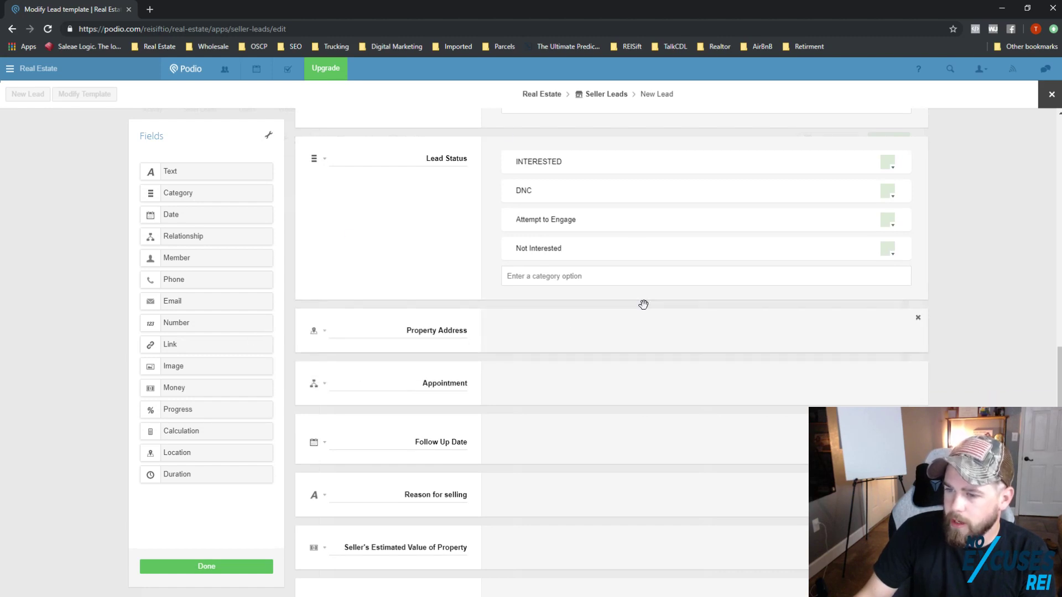
{"action": "scroll", "coordinate": [475, 365], "scroll_direction": "up", "scroll_amount": 1}
{"action": "scroll", "coordinate": [468, 358], "scroll_direction": "up", "scroll_amount": 3}
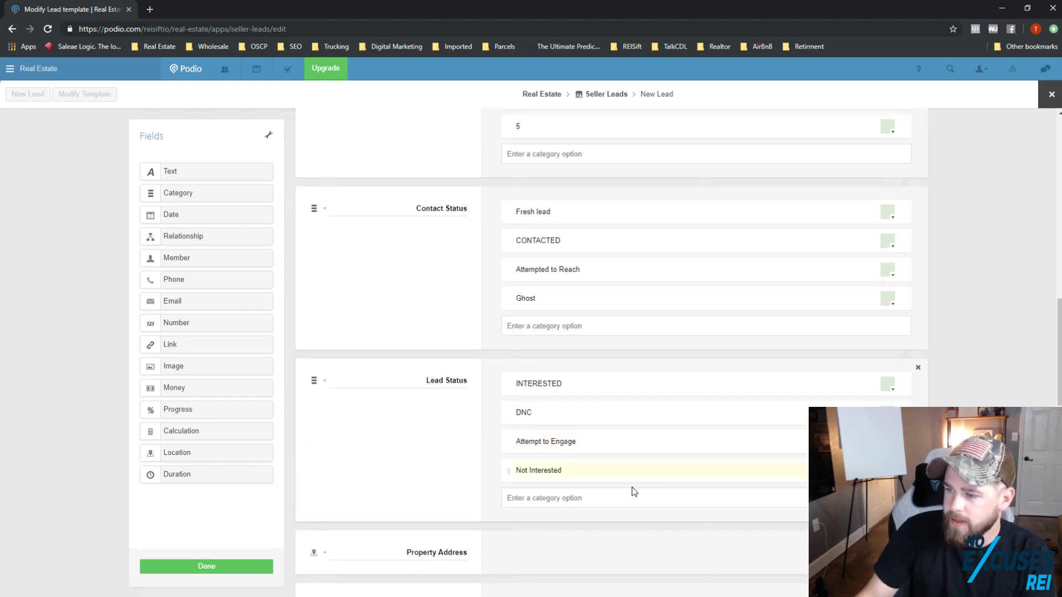
{"action": "scroll", "coordinate": [617, 435], "scroll_direction": "down", "scroll_amount": 3}
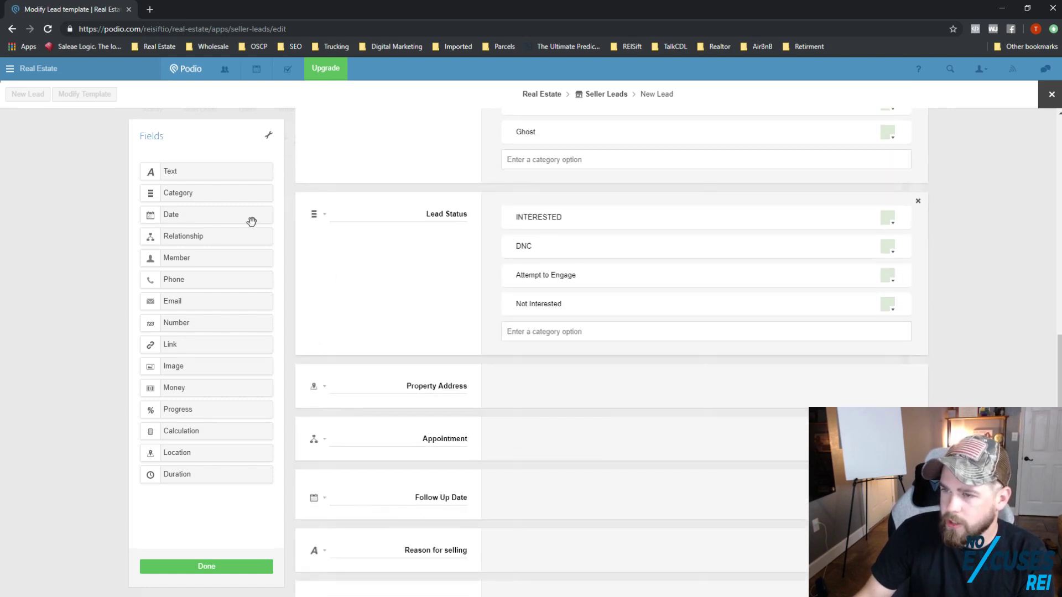
Step: Add an AQS Notes text field below Property Address
{"action": "left_click_drag", "start_coordinate": [360, 316], "coordinate": [419, 427]}
{"action": "double_click", "coordinate": [462, 440]}
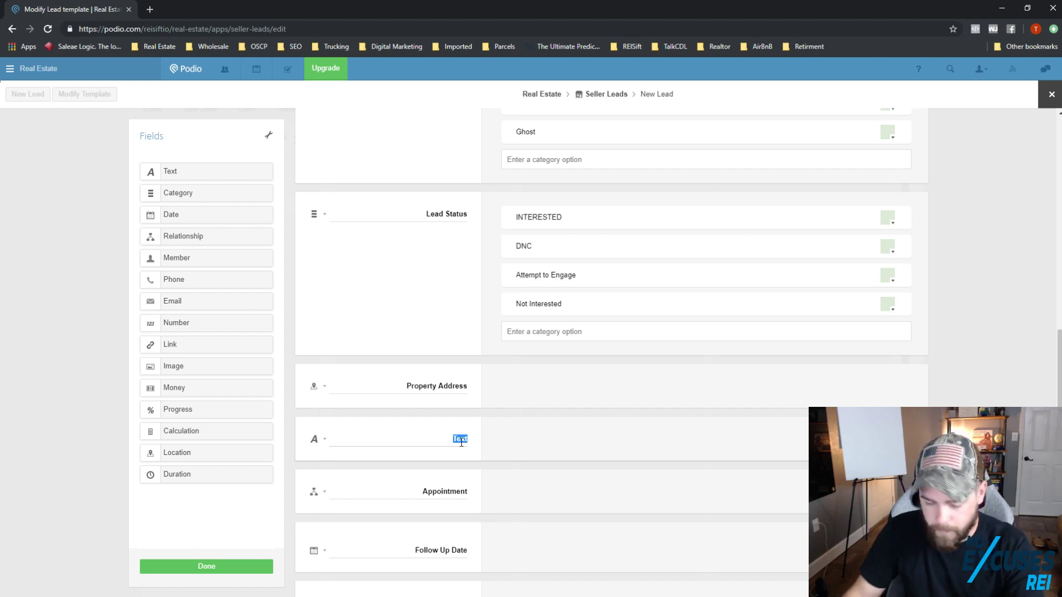
{"action": "type", "text": "AQS"}
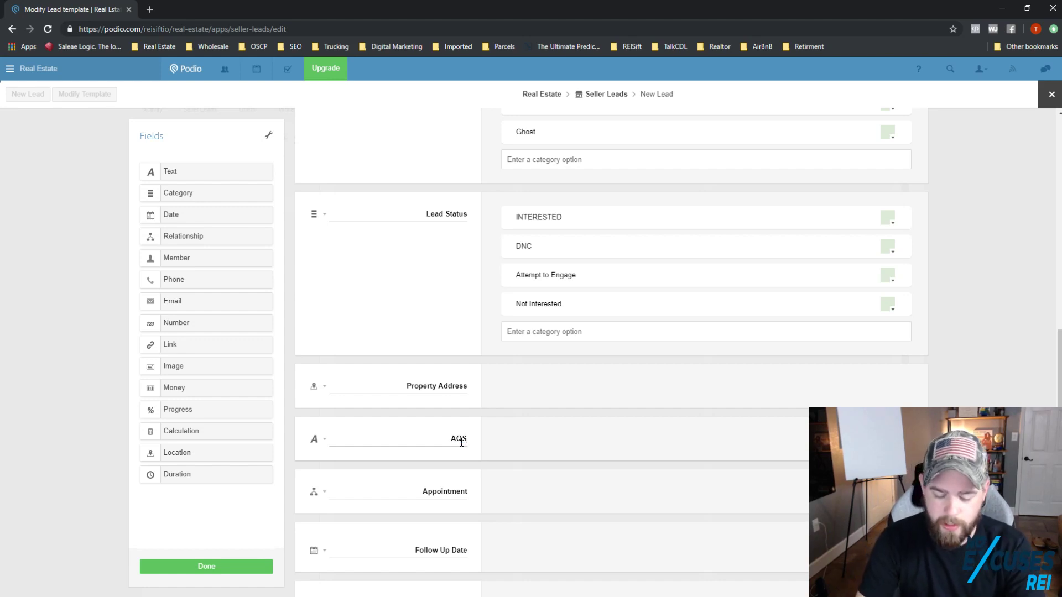
{"action": "type", "text": " Notes"}
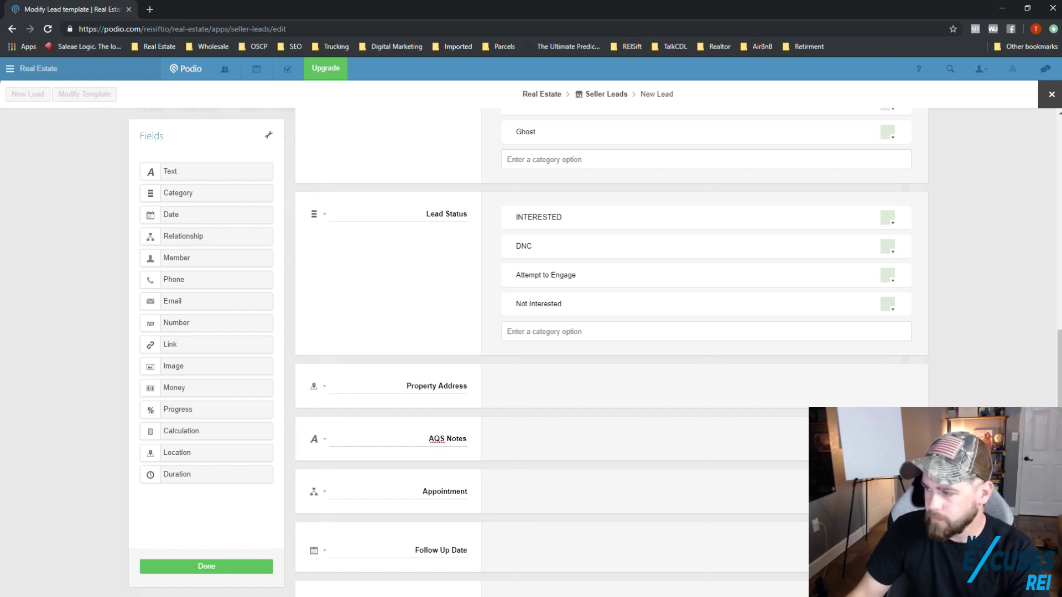
{"action": "scroll", "coordinate": [473, 523], "scroll_direction": "down", "scroll_amount": 1}
{"action": "scroll", "coordinate": [474, 483], "scroll_direction": "down", "scroll_amount": 4}
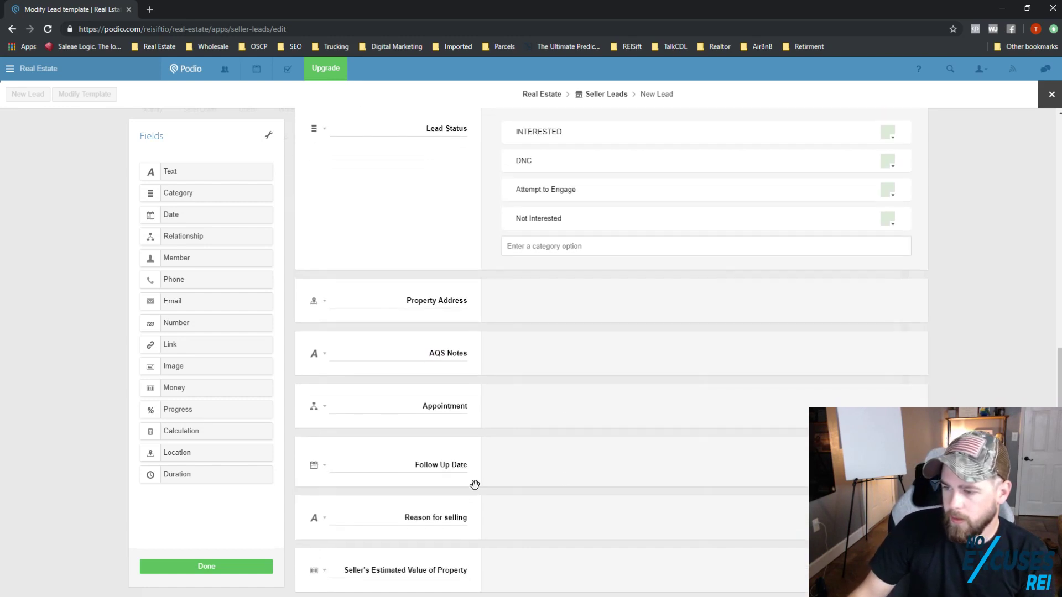
Step: Stack estimated value, repair price, Mortgage amount and Lowest offer fields under AQS Notes, and reposition Occupancy
{"action": "left_click_drag", "start_coordinate": [301, 376], "coordinate": [288, 214]}
{"action": "left_click_drag", "start_coordinate": [302, 423], "coordinate": [339, 269]}
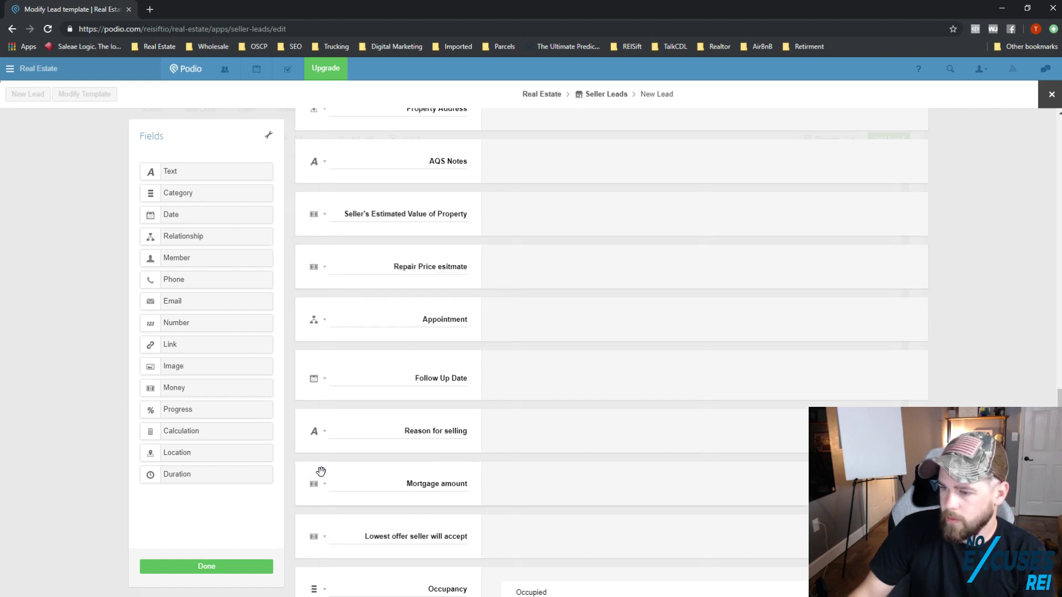
{"action": "left_click_drag", "start_coordinate": [323, 474], "coordinate": [366, 310]}
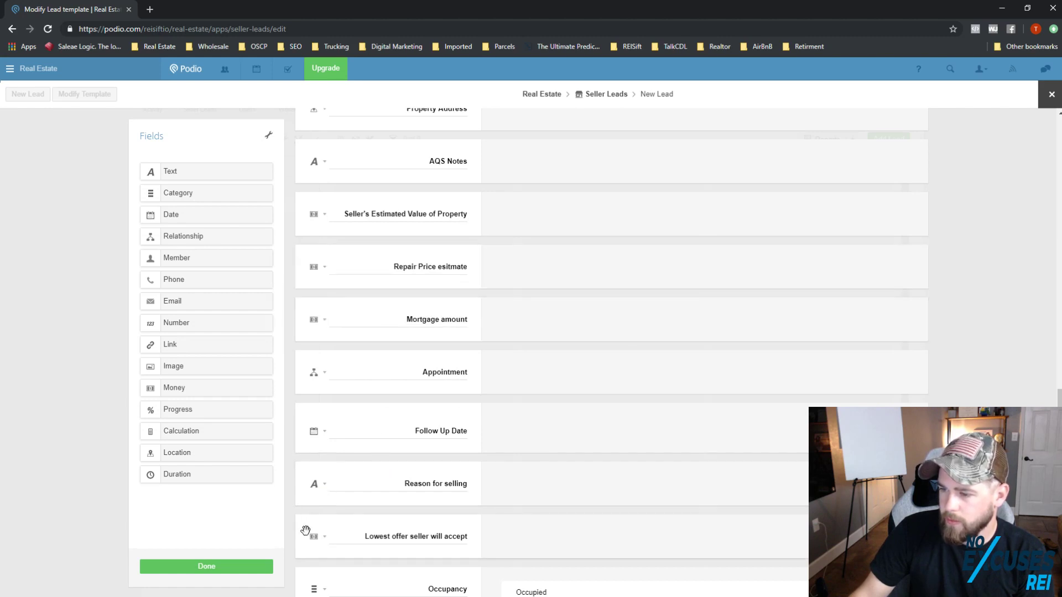
{"action": "left_click_drag", "start_coordinate": [306, 531], "coordinate": [398, 376]}
{"action": "scroll", "coordinate": [409, 443], "scroll_direction": "down", "scroll_amount": 2}
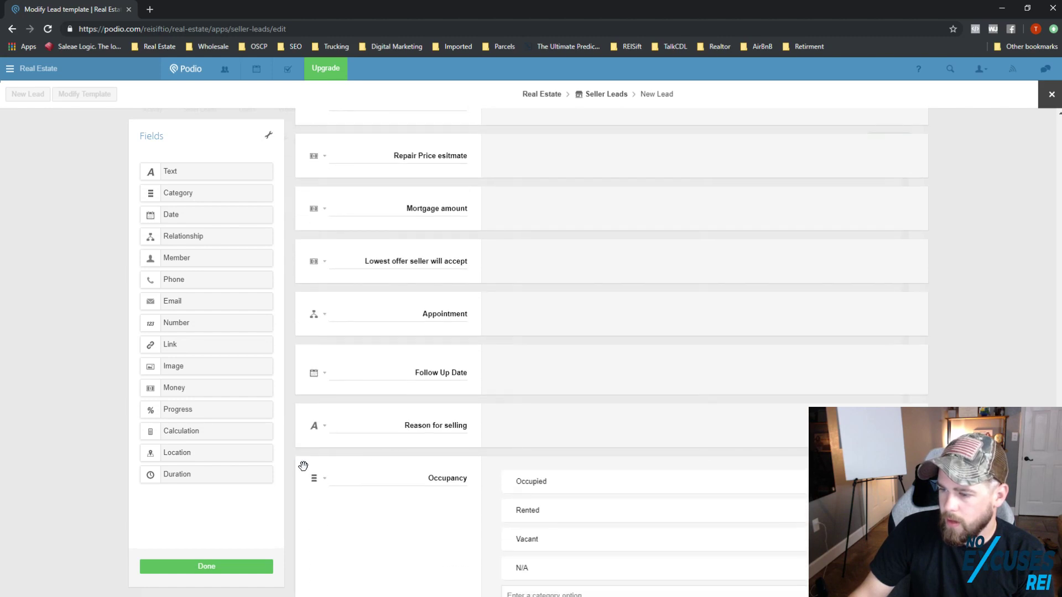
{"action": "left_click_drag", "start_coordinate": [303, 466], "coordinate": [474, 325]}
{"action": "scroll", "coordinate": [492, 335], "scroll_direction": "down", "scroll_amount": 3}
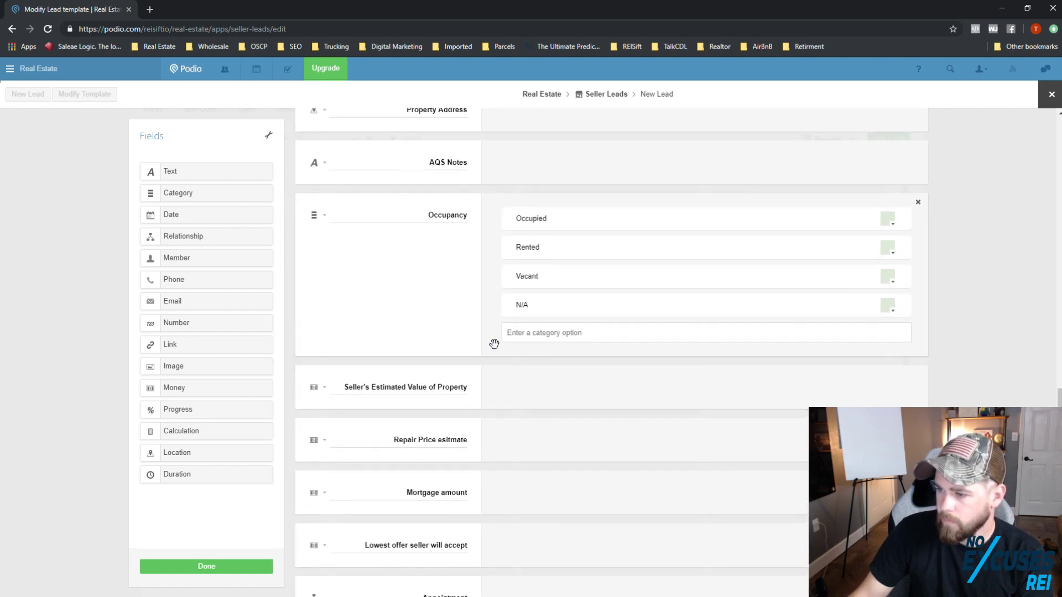
{"action": "scroll", "coordinate": [496, 346], "scroll_direction": "down", "scroll_amount": 2}
{"action": "scroll", "coordinate": [503, 374], "scroll_direction": "down", "scroll_amount": 5}
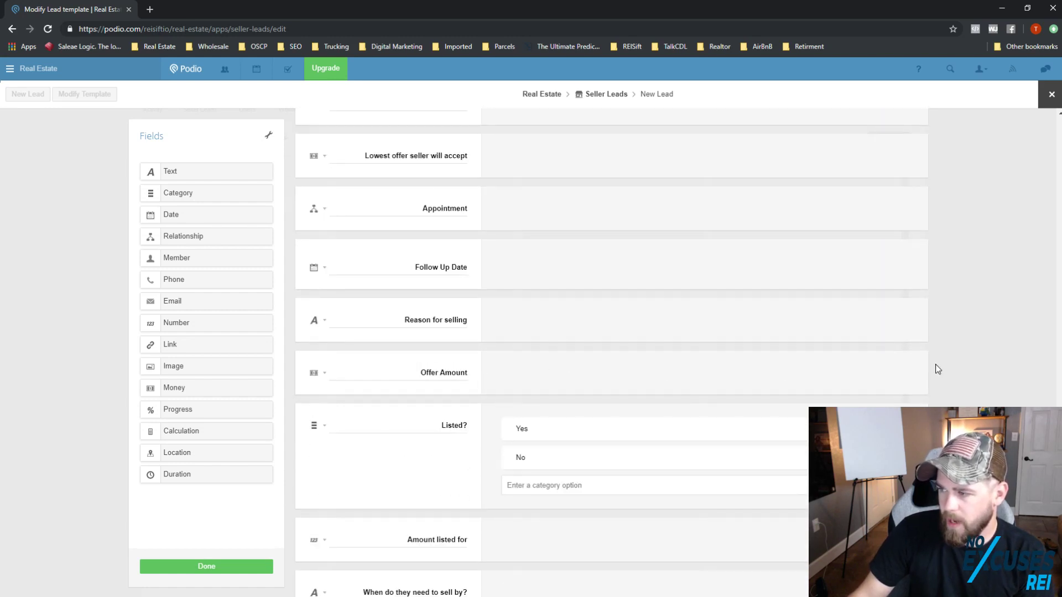
Step: Delete the Offer Amount, Listed?, Amount listed for and Reason for selling fields
{"action": "left_click", "coordinate": [918, 360]}
{"action": "left_click", "coordinate": [418, 229]}
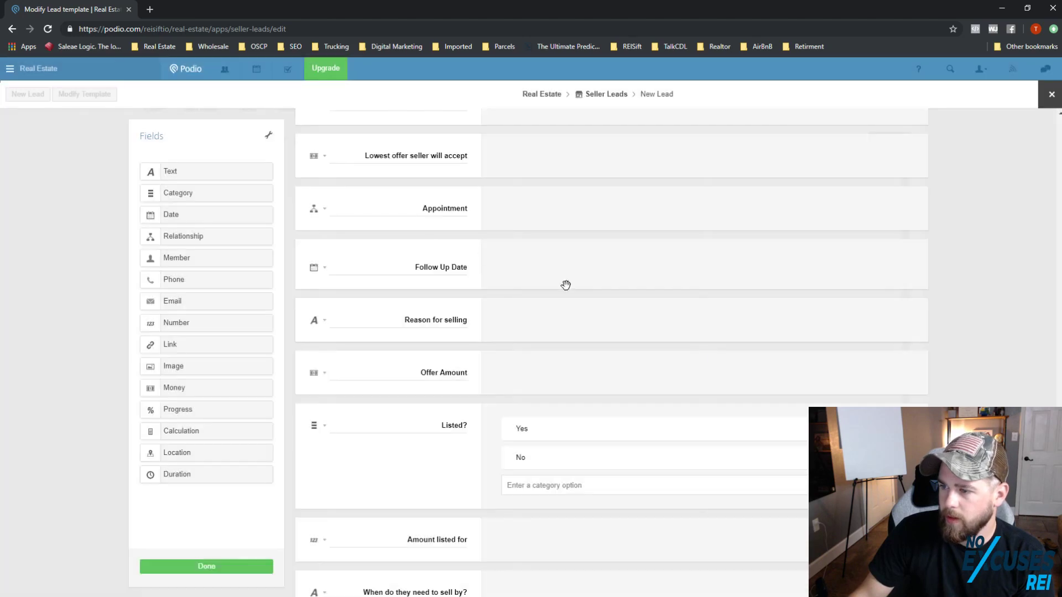
{"action": "left_click", "coordinate": [916, 362]}
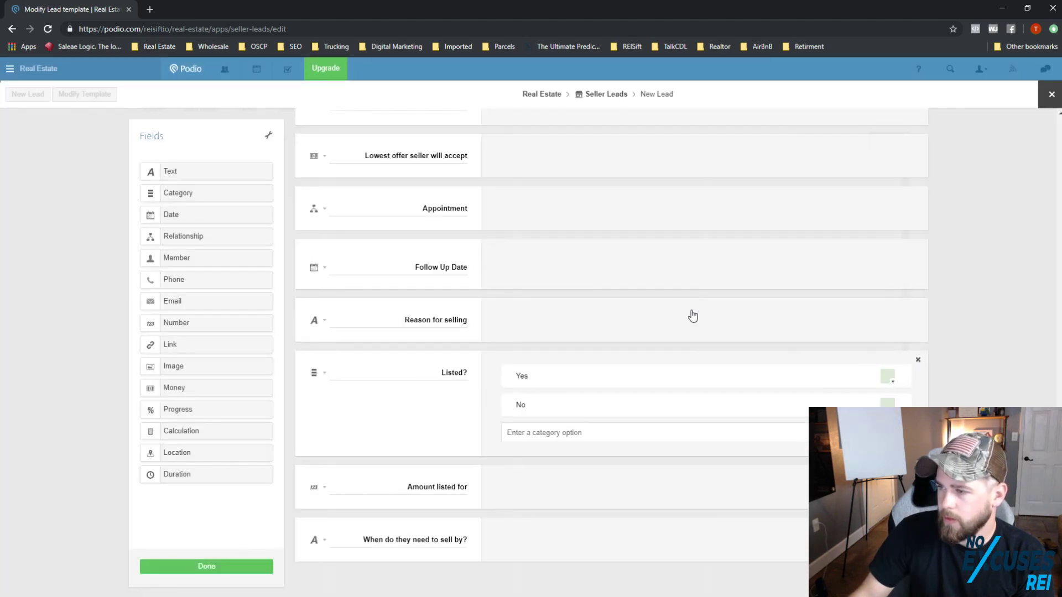
{"action": "left_click", "coordinate": [408, 234]}
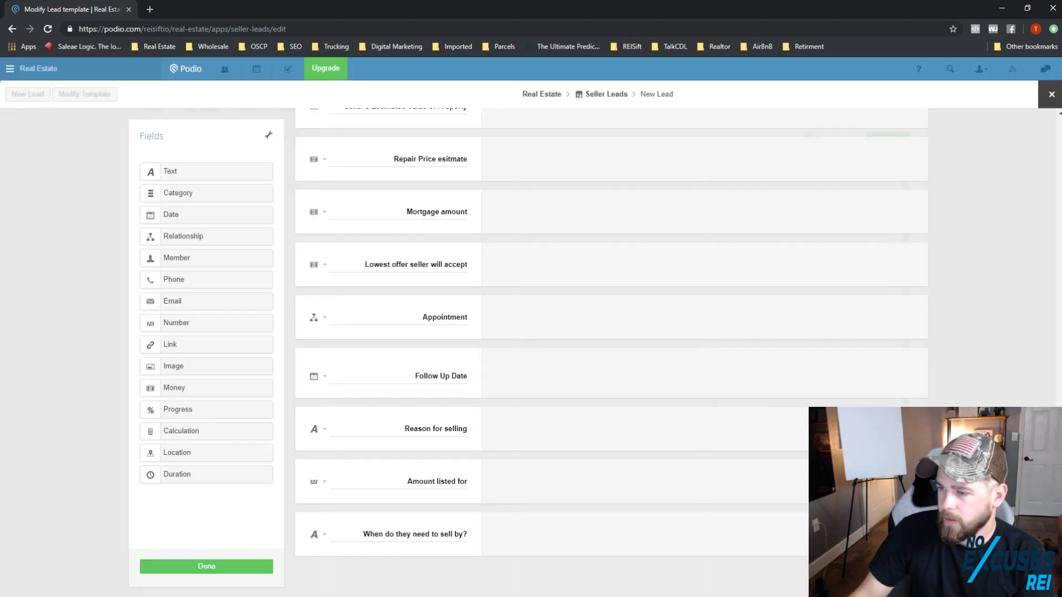
{"action": "left_click", "coordinate": [917, 469]}
{"action": "left_click", "coordinate": [400, 233]}
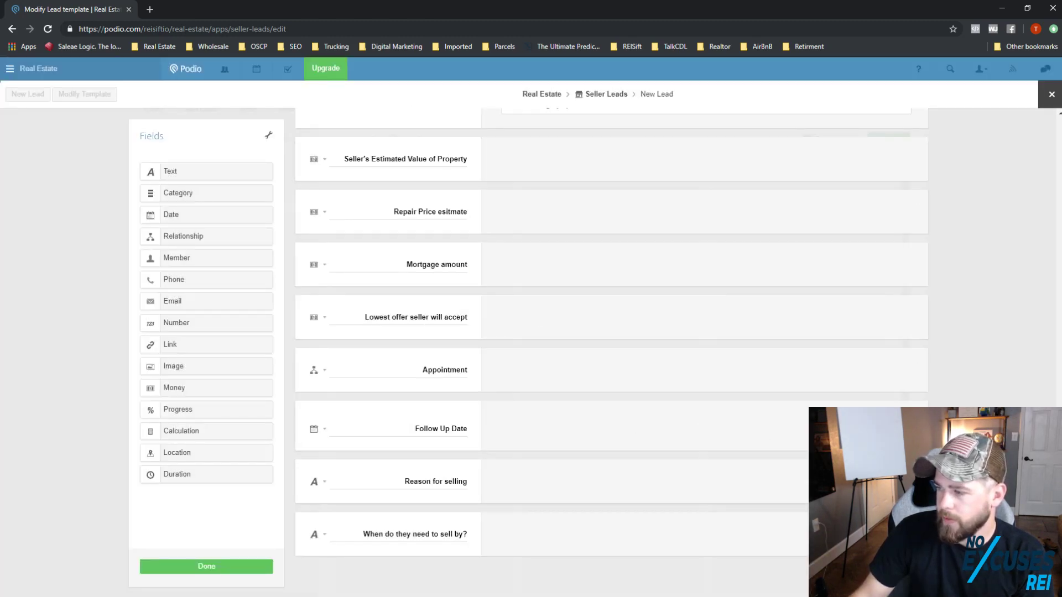
{"action": "left_click", "coordinate": [918, 467]}
{"action": "left_click", "coordinate": [421, 237]}
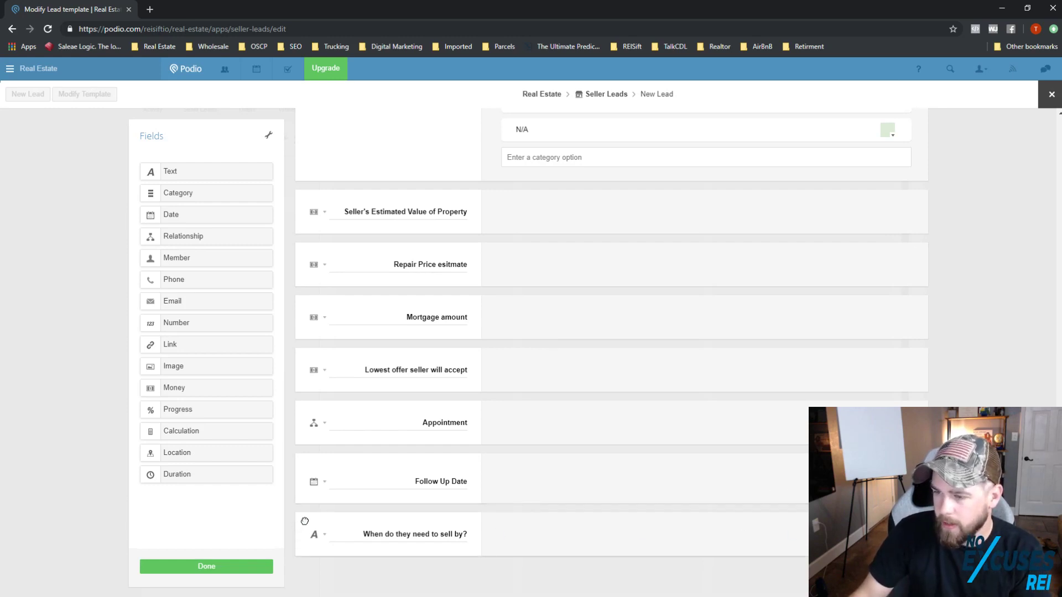
Step: Move 'When do they need to sell by?' above Appointment and save the template
{"action": "left_click_drag", "start_coordinate": [305, 521], "coordinate": [469, 412]}
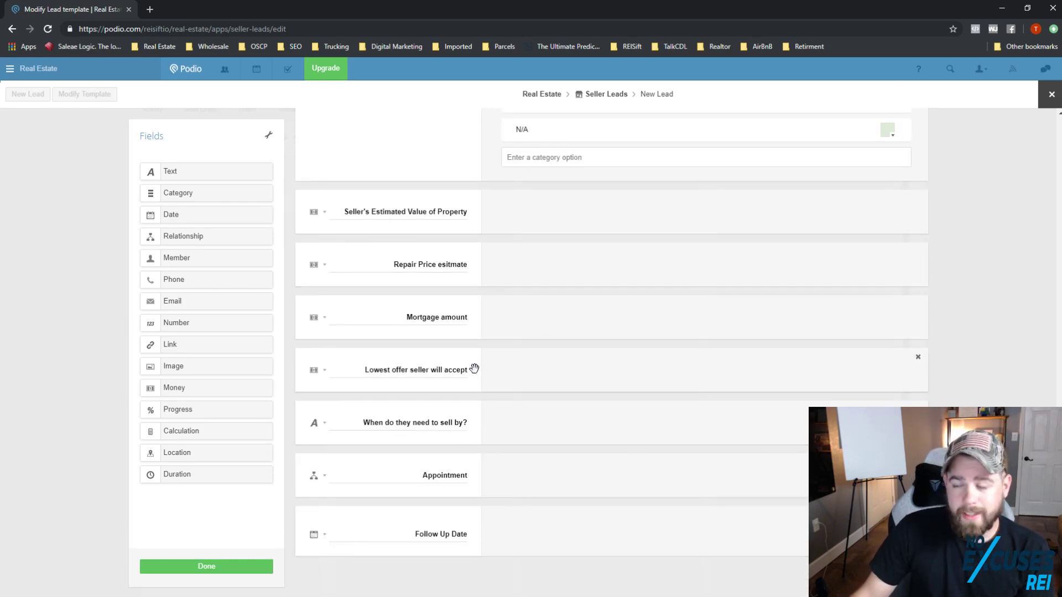
{"action": "scroll", "coordinate": [476, 369], "scroll_direction": "up", "scroll_amount": 2}
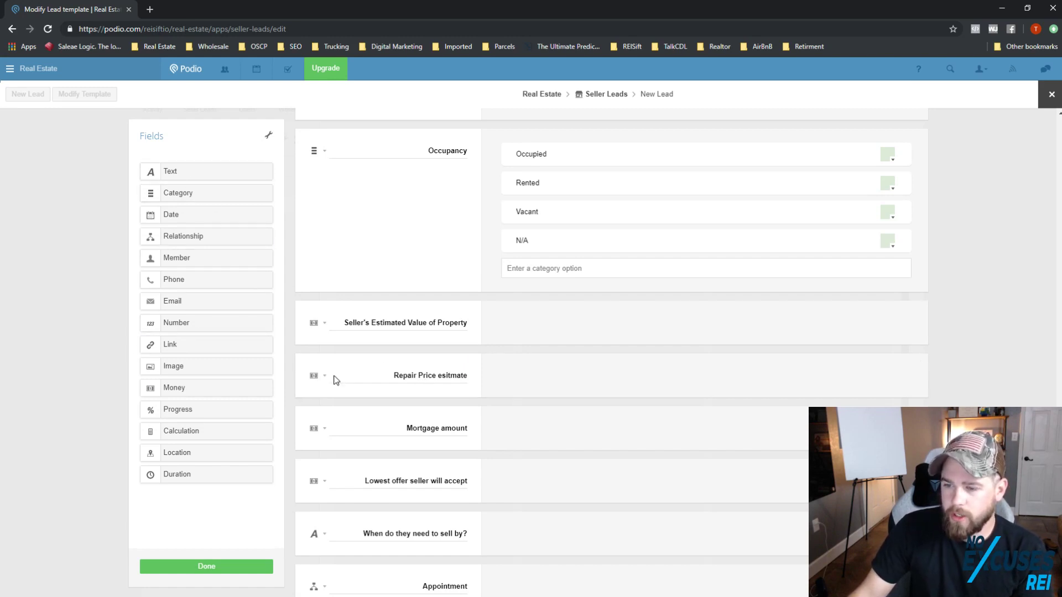
{"action": "scroll", "coordinate": [398, 426], "scroll_direction": "down", "scroll_amount": 2}
{"action": "left_click", "coordinate": [234, 566]}
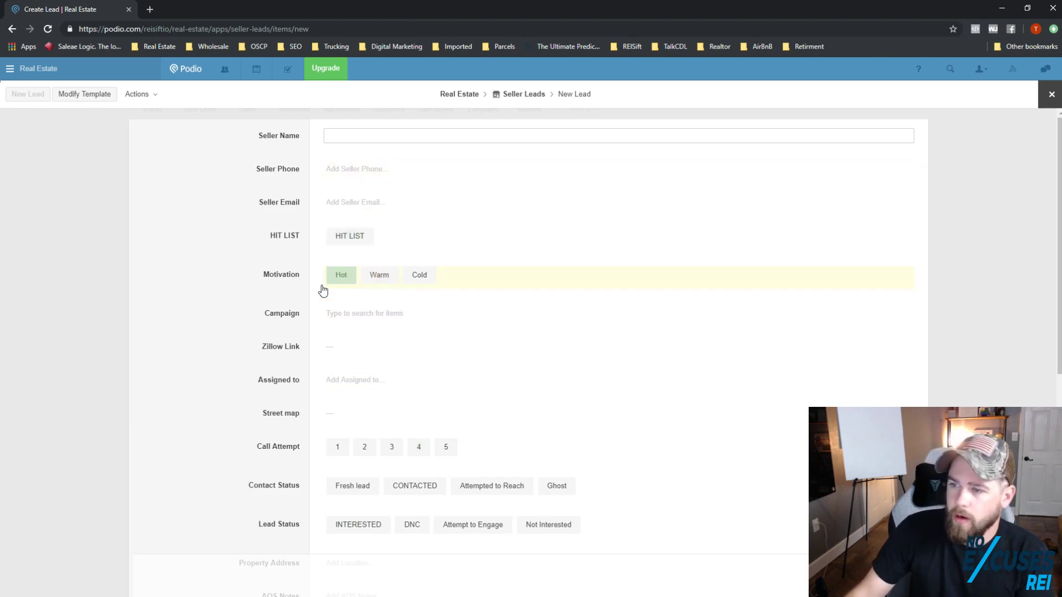
Step: Test the AQS Notes field on the New Lead form, leaving it empty
{"action": "scroll", "coordinate": [360, 317], "scroll_direction": "down", "scroll_amount": 7}
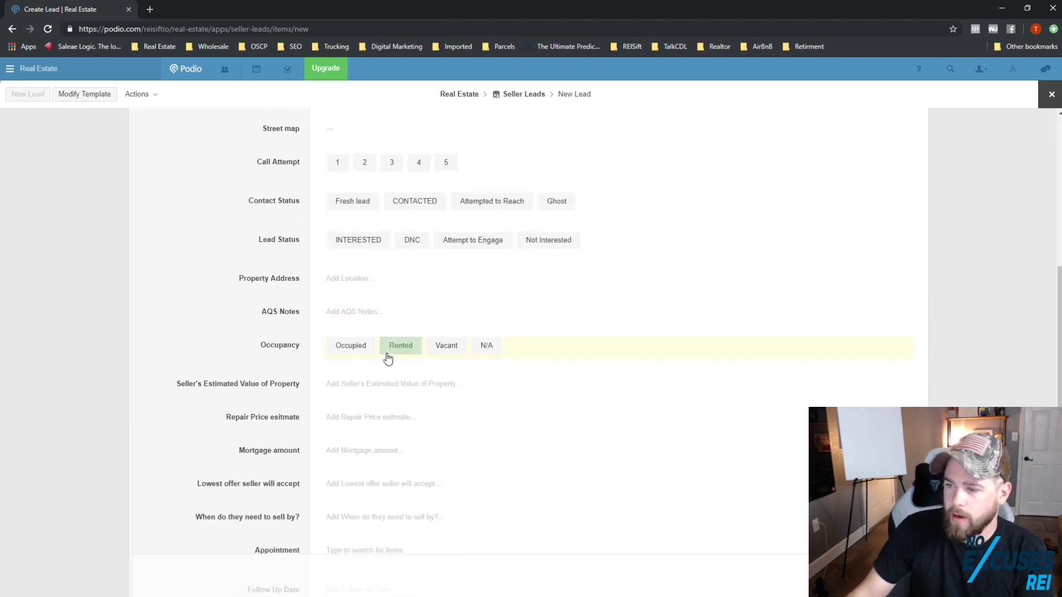
{"action": "scroll", "coordinate": [396, 335], "scroll_direction": "up", "scroll_amount": 1}
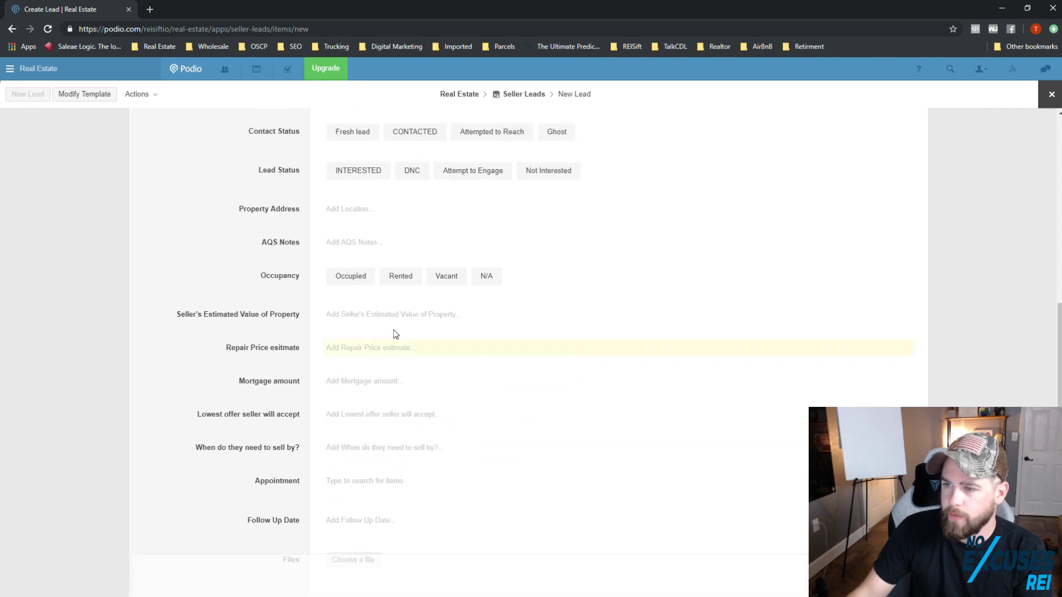
{"action": "left_click", "coordinate": [358, 254]}
{"action": "left_click", "coordinate": [293, 285]}
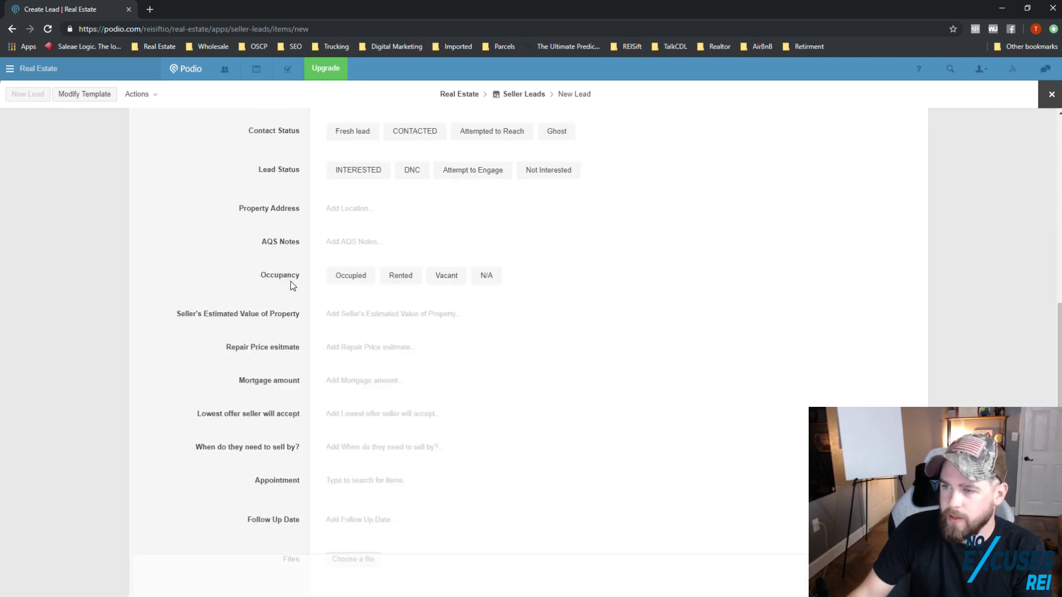
Step: Try the status buttons, ending with Contact Status CONTACTED and Lead Status DNC
{"action": "scroll", "coordinate": [376, 265], "scroll_direction": "up", "scroll_amount": 3}
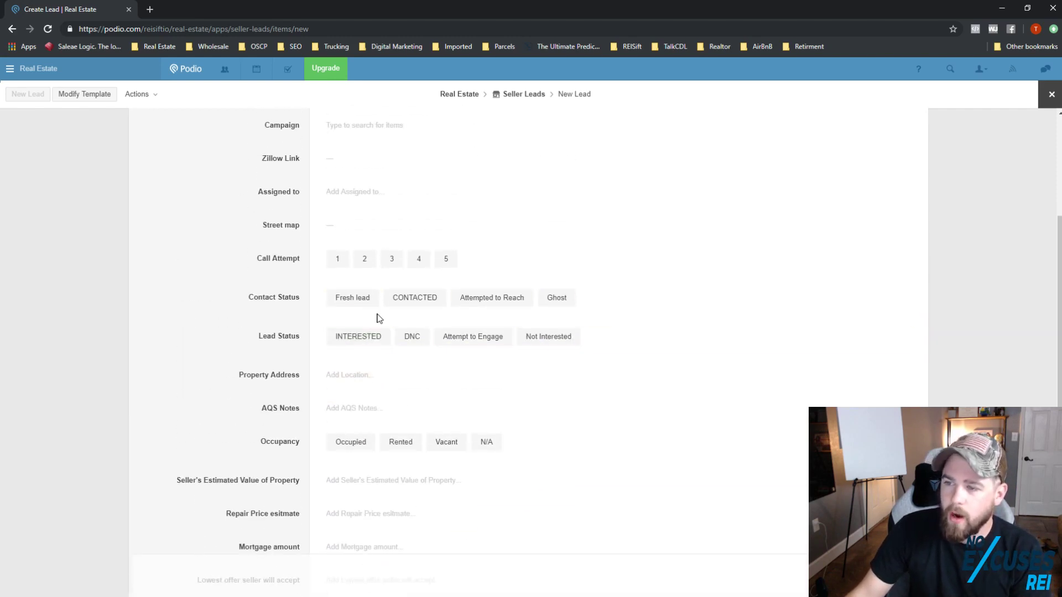
{"action": "left_click", "coordinate": [372, 299]}
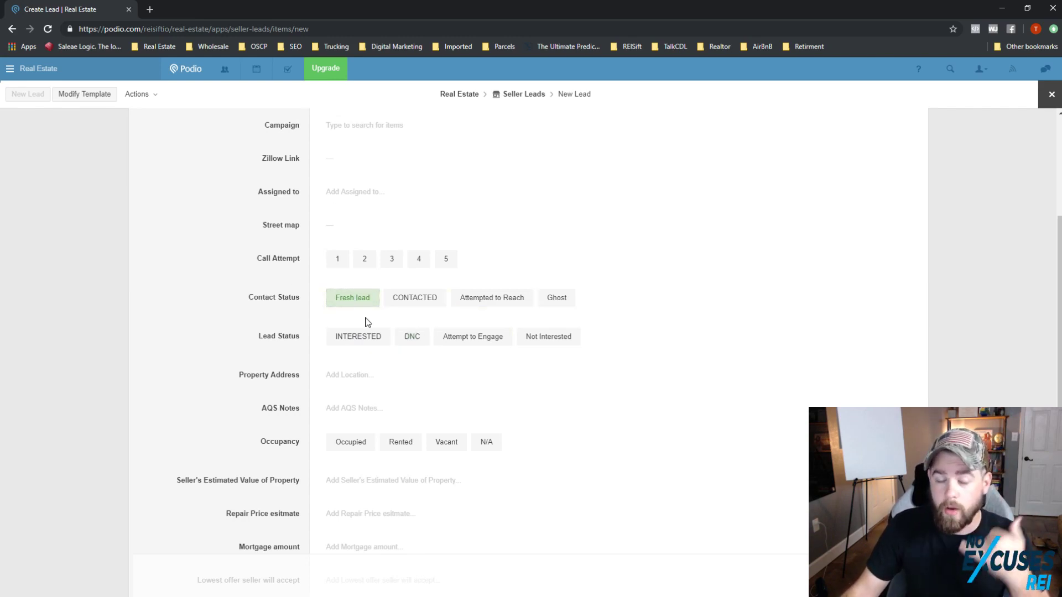
{"action": "left_click", "coordinate": [471, 302]}
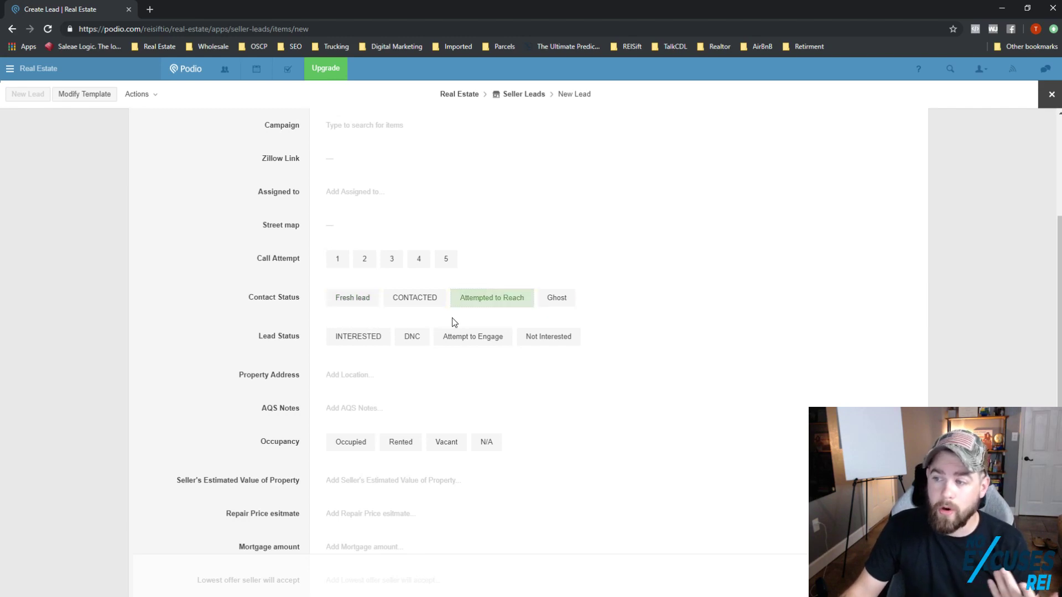
{"action": "left_click", "coordinate": [338, 258]}
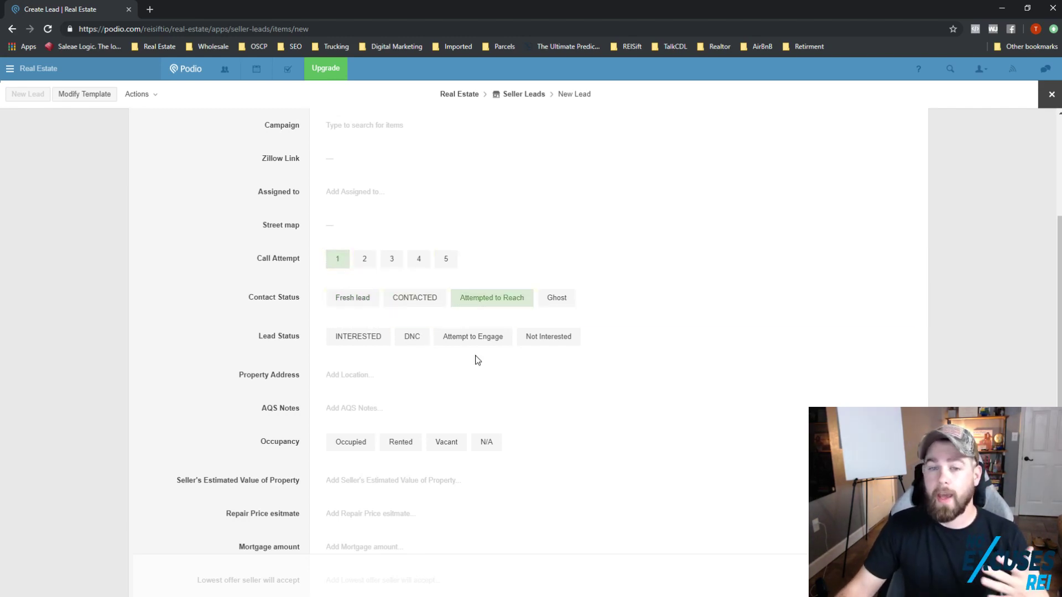
{"action": "left_click", "coordinate": [434, 299]}
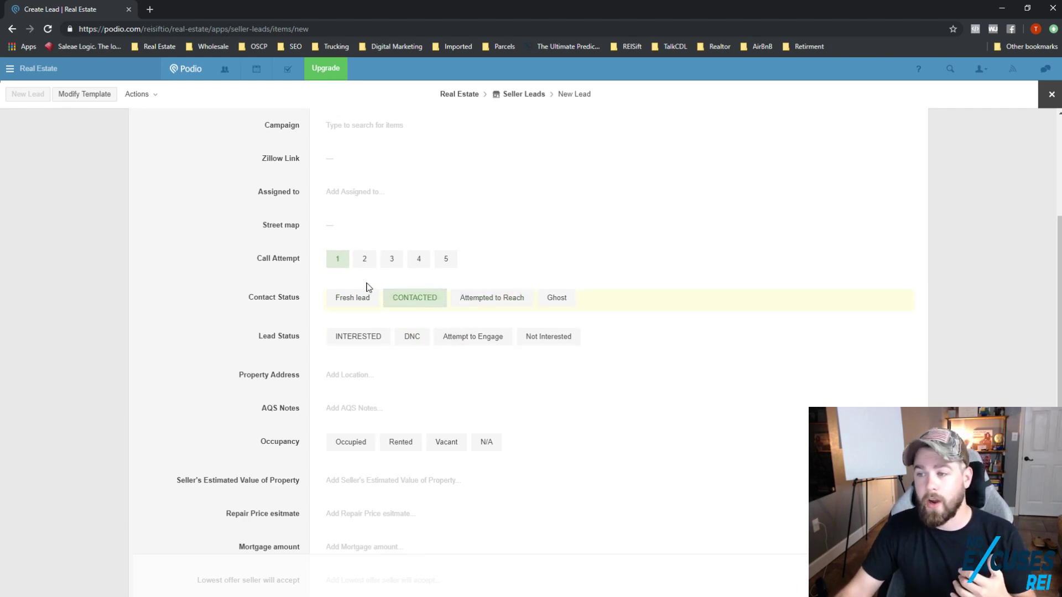
{"action": "left_click", "coordinate": [338, 267]}
{"action": "left_click", "coordinate": [371, 339]}
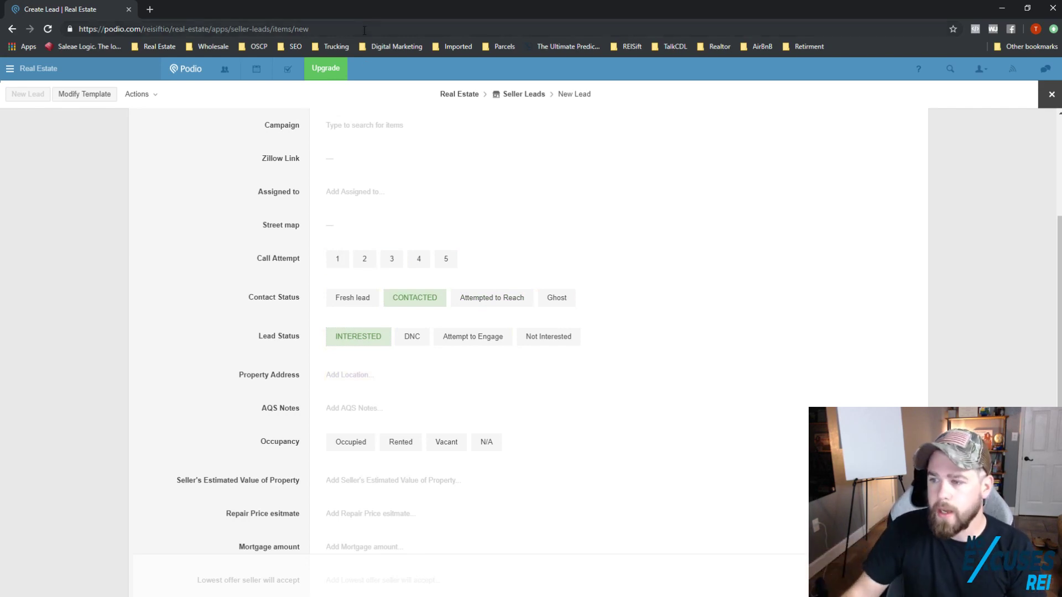
{"action": "left_click", "coordinate": [410, 336]}
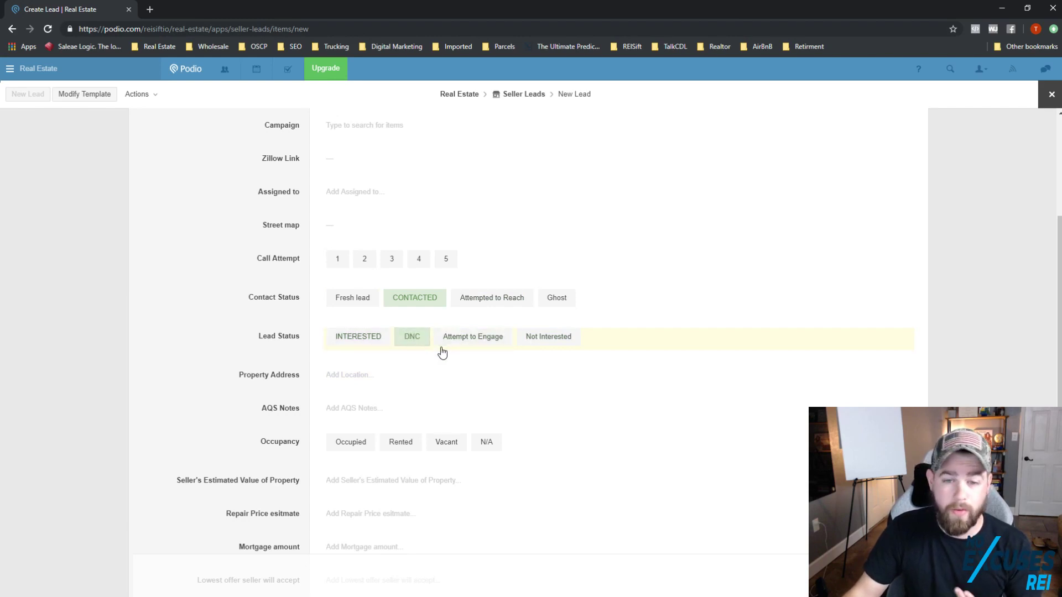
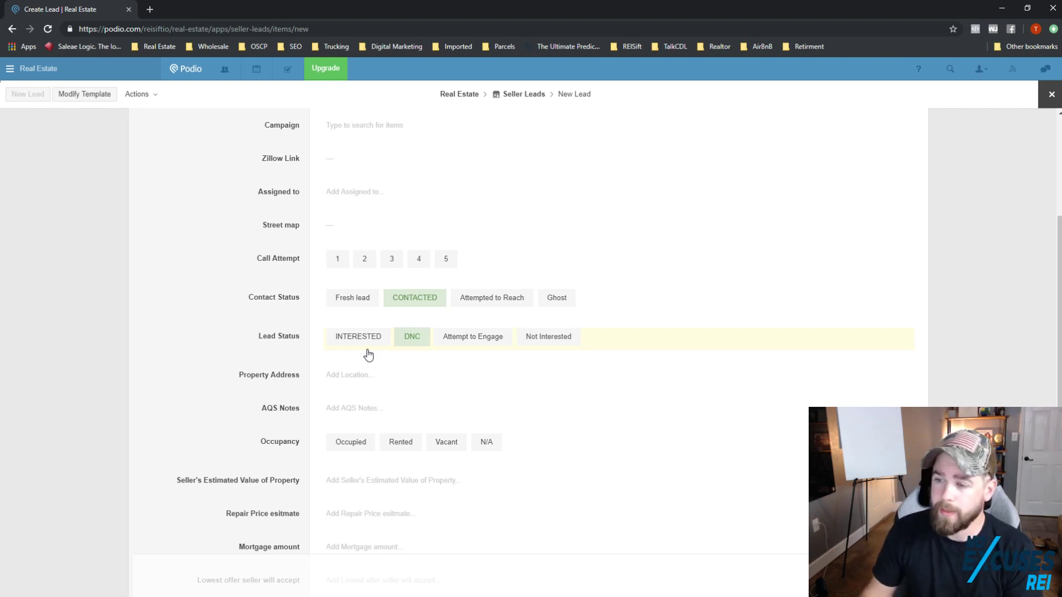
Step: Scroll the New Lead form, leave AQS Notes empty, and highlight the price and sell-by fields
{"action": "scroll", "coordinate": [360, 442], "scroll_direction": "down", "scroll_amount": 4}
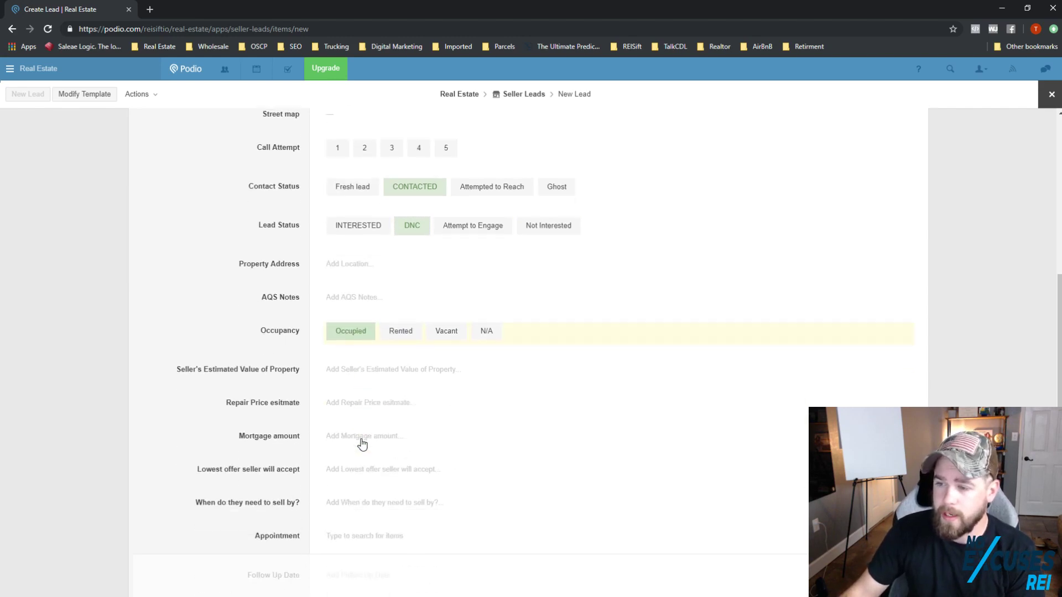
{"action": "scroll", "coordinate": [381, 437], "scroll_direction": "up", "scroll_amount": 7}
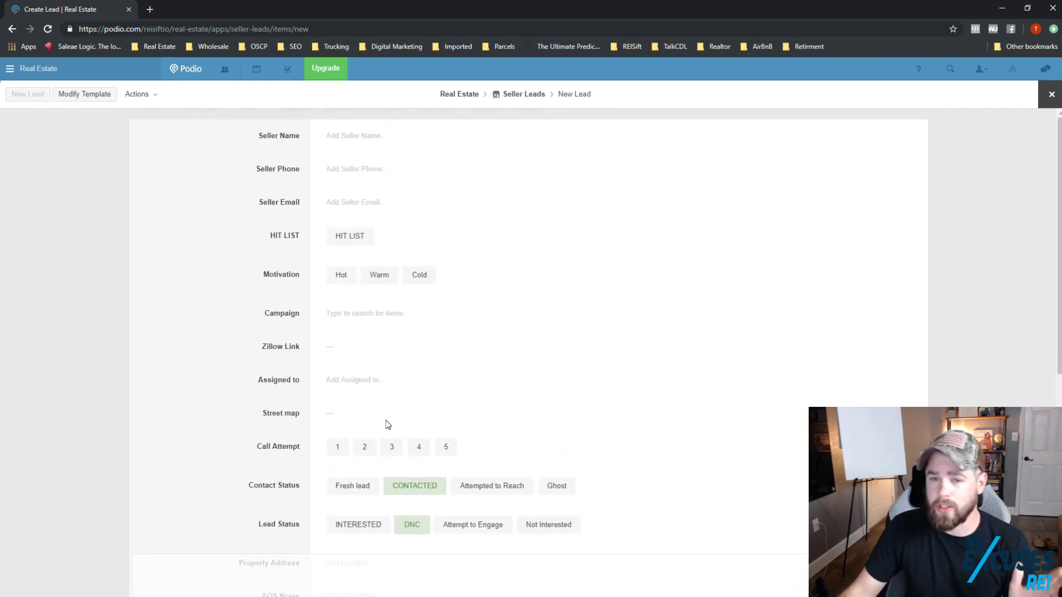
{"action": "scroll", "coordinate": [394, 394], "scroll_direction": "down", "scroll_amount": 4}
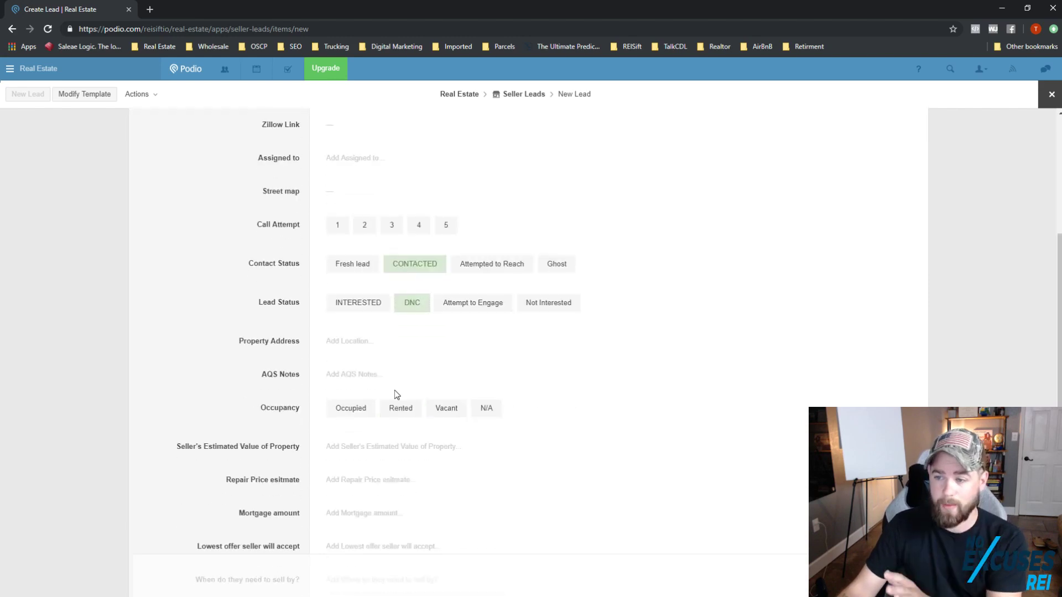
{"action": "left_click", "coordinate": [386, 369]}
{"action": "left_click", "coordinate": [268, 429]}
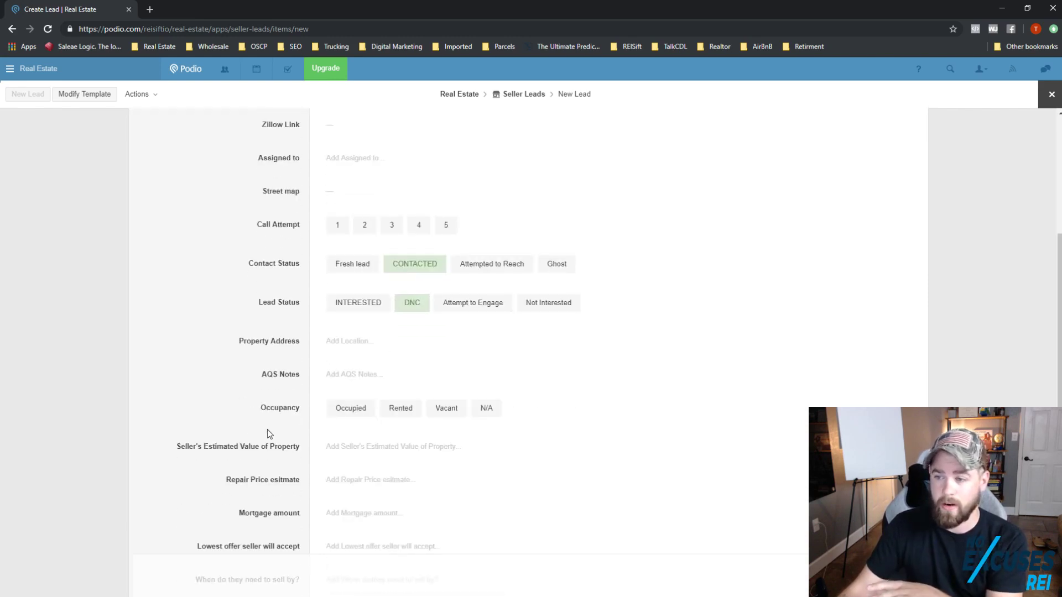
{"action": "scroll", "coordinate": [290, 434], "scroll_direction": "down", "scroll_amount": 3}
{"action": "left_click_drag", "start_coordinate": [241, 313], "coordinate": [293, 428]}
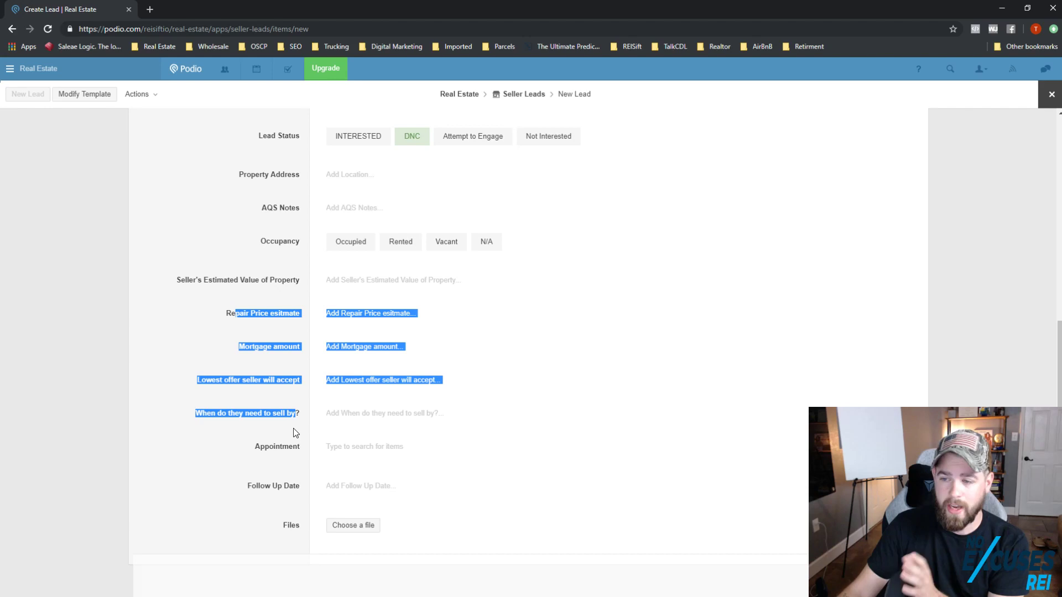
{"action": "left_click", "coordinate": [270, 333]}
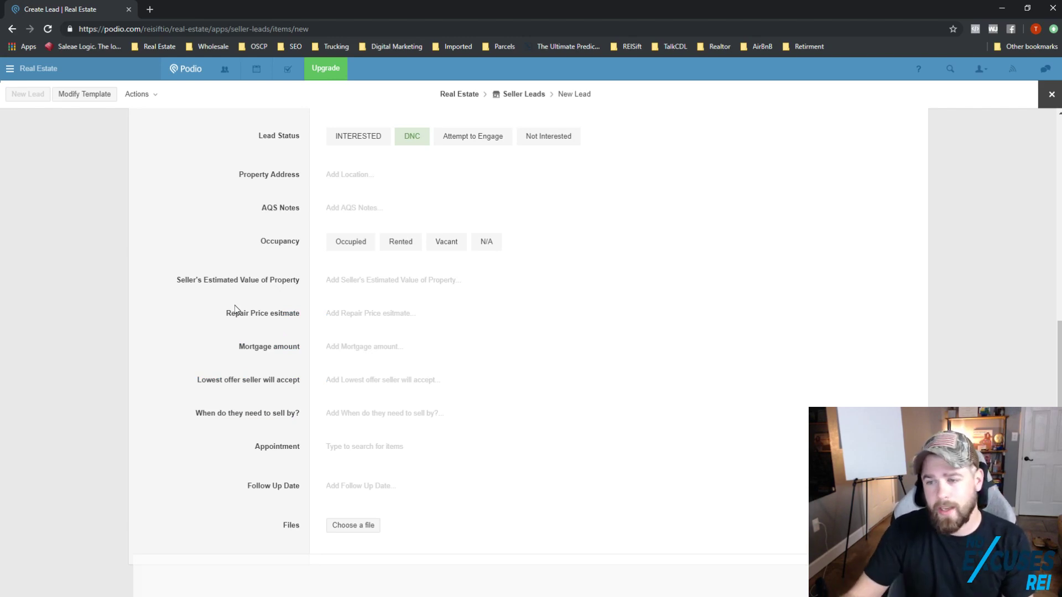
Step: Highlight the lowest offer, estimated value and Mortgage amount fields on the form
{"action": "triple_click", "coordinate": [238, 382]}
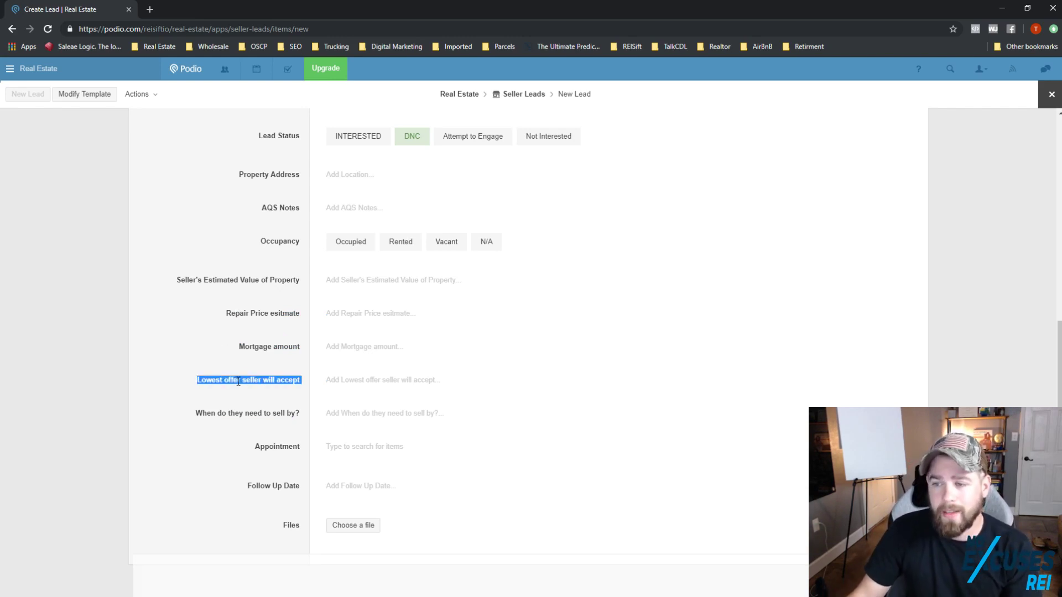
{"action": "scroll", "coordinate": [236, 383], "scroll_direction": "up", "scroll_amount": 2}
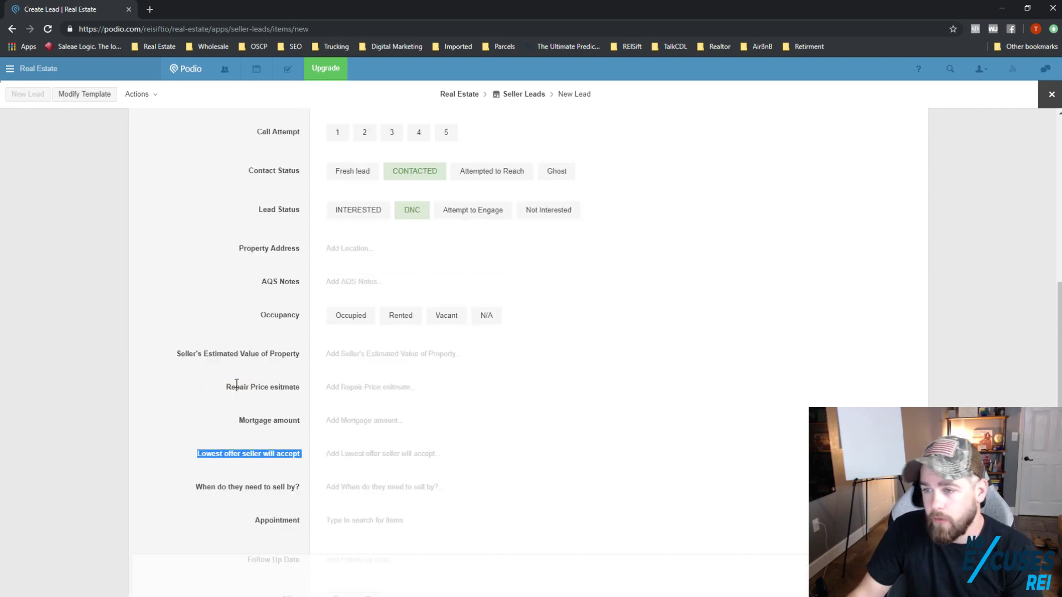
{"action": "left_click", "coordinate": [247, 388]}
{"action": "left_click_drag", "start_coordinate": [178, 394], "coordinate": [298, 520]}
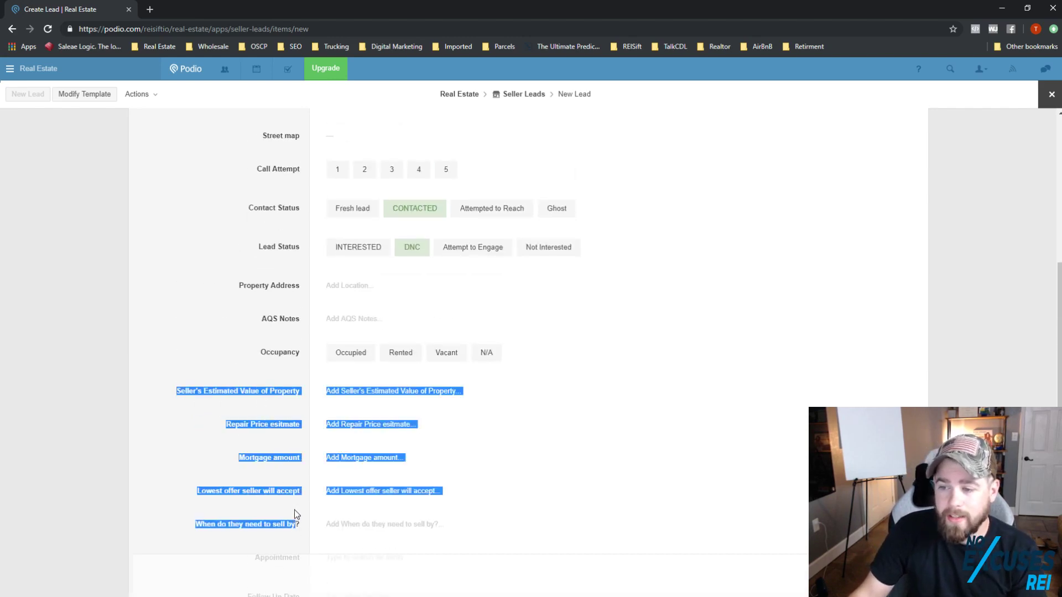
{"action": "left_click", "coordinate": [303, 508]}
{"action": "double_click", "coordinate": [265, 456]}
{"action": "triple_click", "coordinate": [266, 457]}
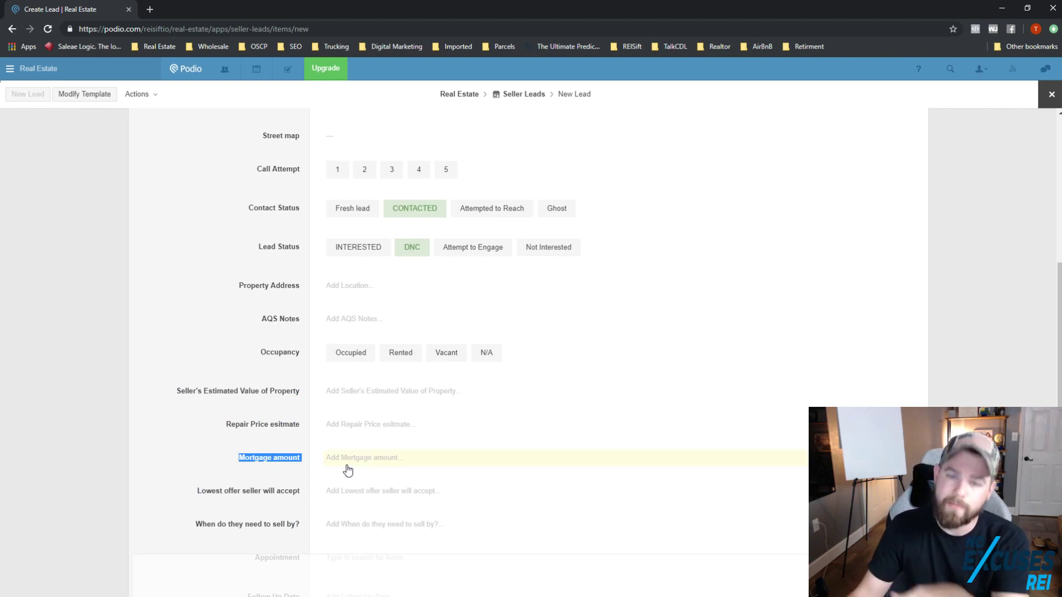
{"action": "scroll", "coordinate": [387, 493], "scroll_direction": "up", "scroll_amount": 5}
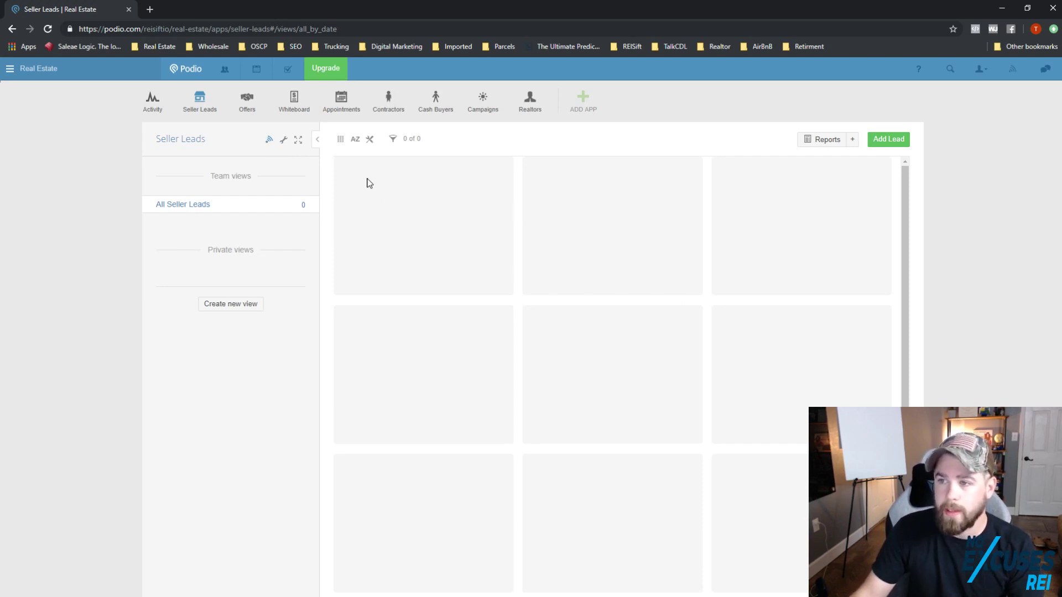
Step: Open Webform from the Seller Leads wrench menu to reach the Web Form Generator
{"action": "left_click", "coordinate": [286, 144]}
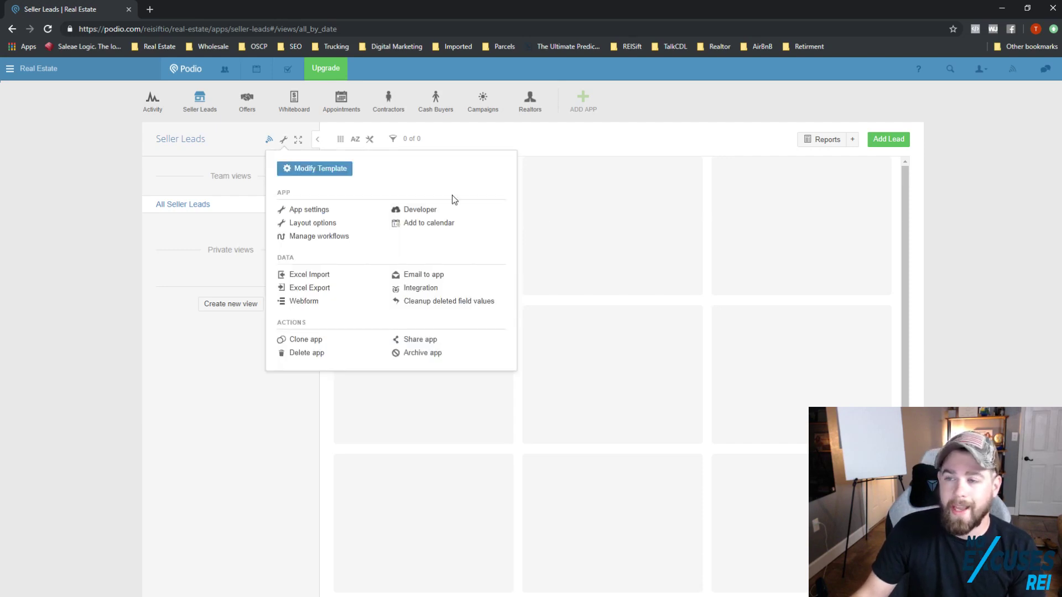
{"action": "left_click", "coordinate": [723, 226]}
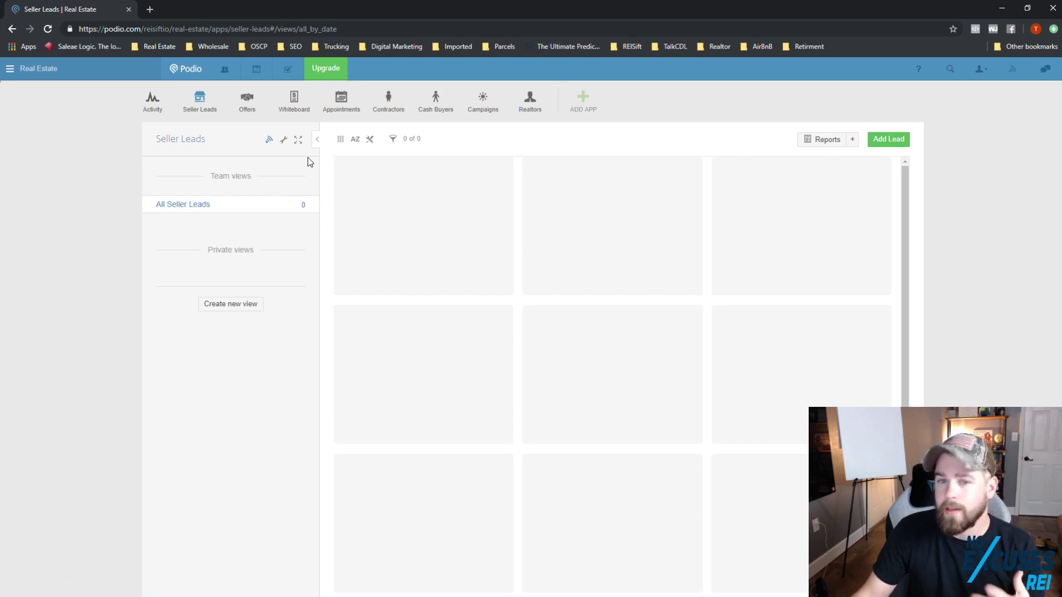
{"action": "left_click", "coordinate": [284, 141]}
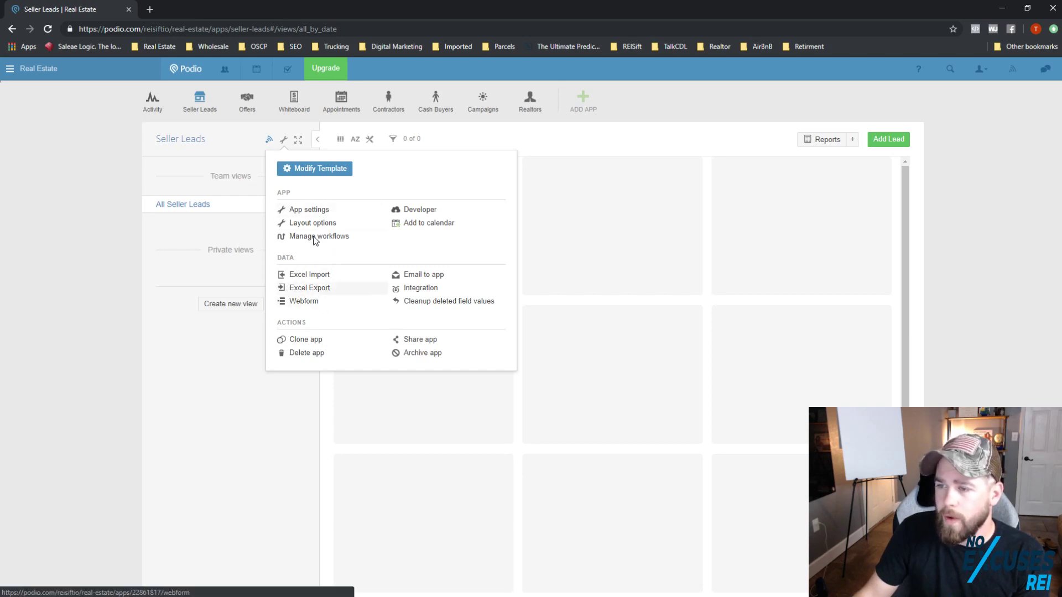
{"action": "left_click", "coordinate": [285, 142]}
{"action": "left_click", "coordinate": [284, 141]}
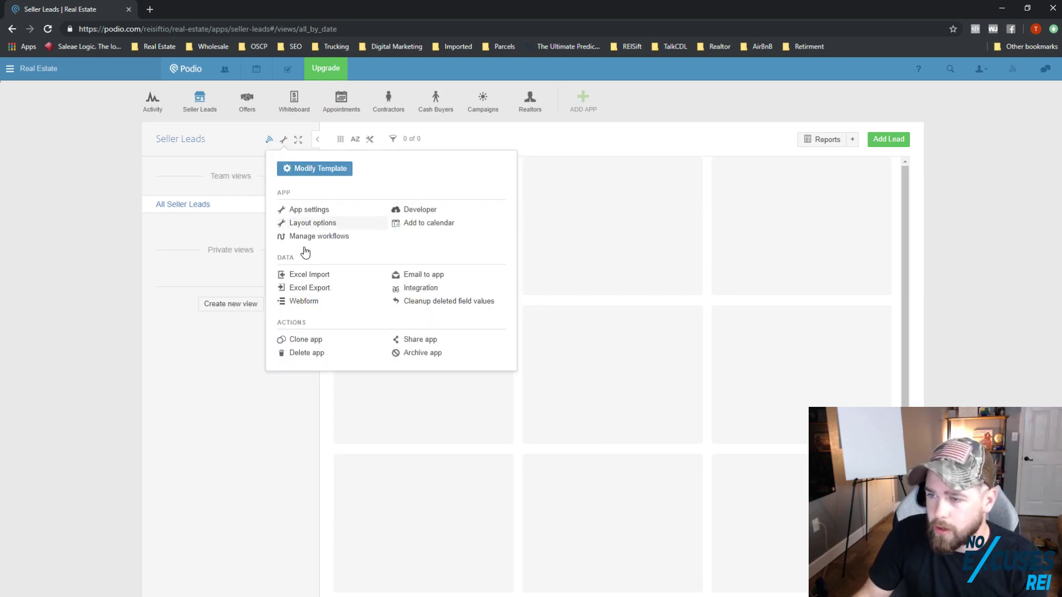
{"action": "left_click", "coordinate": [302, 303]}
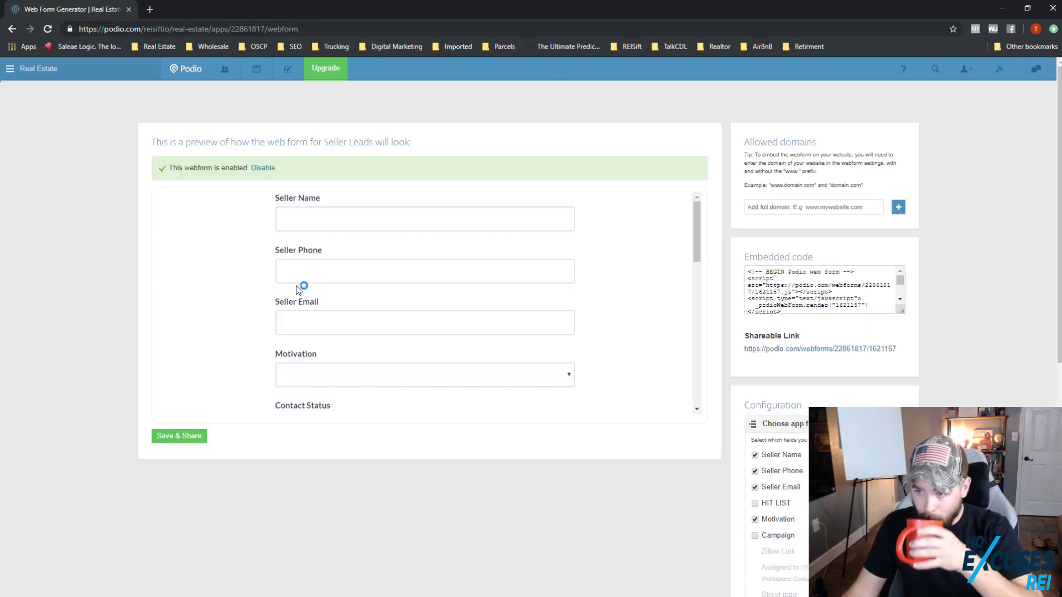
Step: Remove Attach files, Follow Up Date, sell-by, lowest offer, mortgage, repair and estimated value fields
{"action": "scroll", "coordinate": [382, 304], "scroll_direction": "down", "scroll_amount": 10}
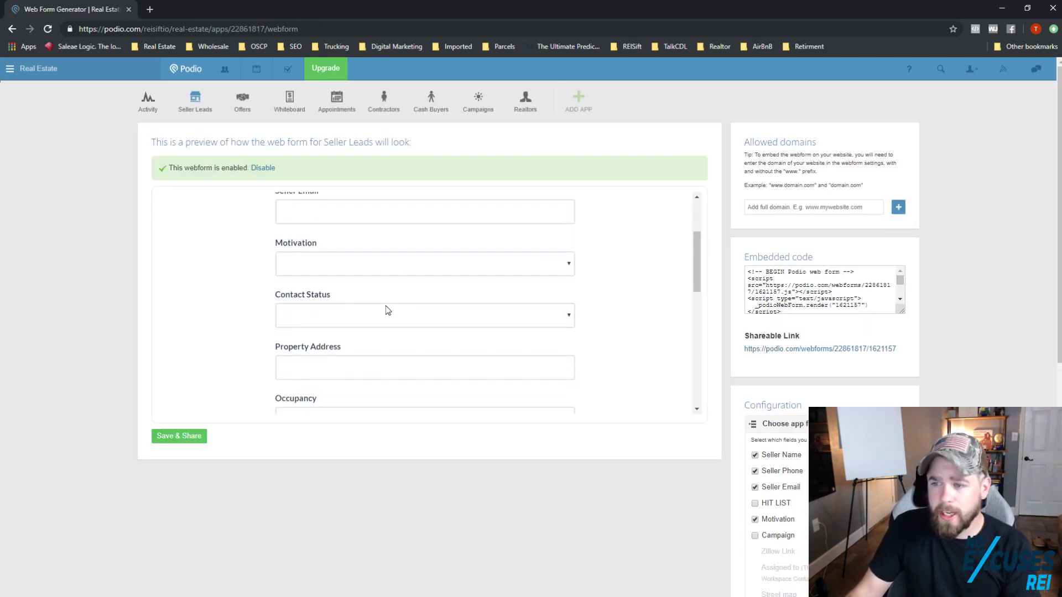
{"action": "scroll", "coordinate": [422, 346], "scroll_direction": "down", "scroll_amount": 3}
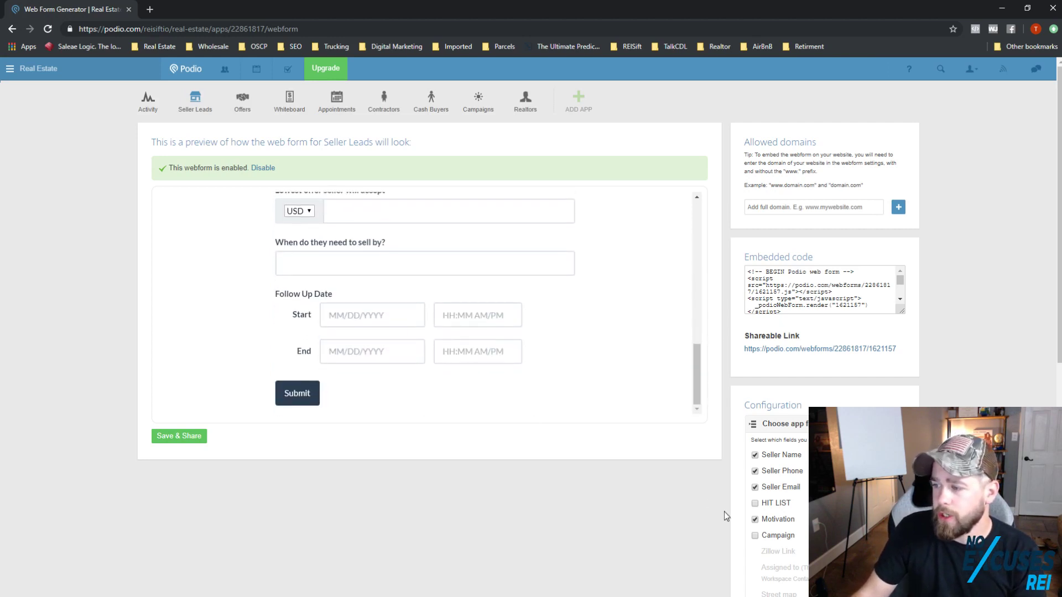
{"action": "scroll", "coordinate": [789, 356], "scroll_direction": "down", "scroll_amount": 5}
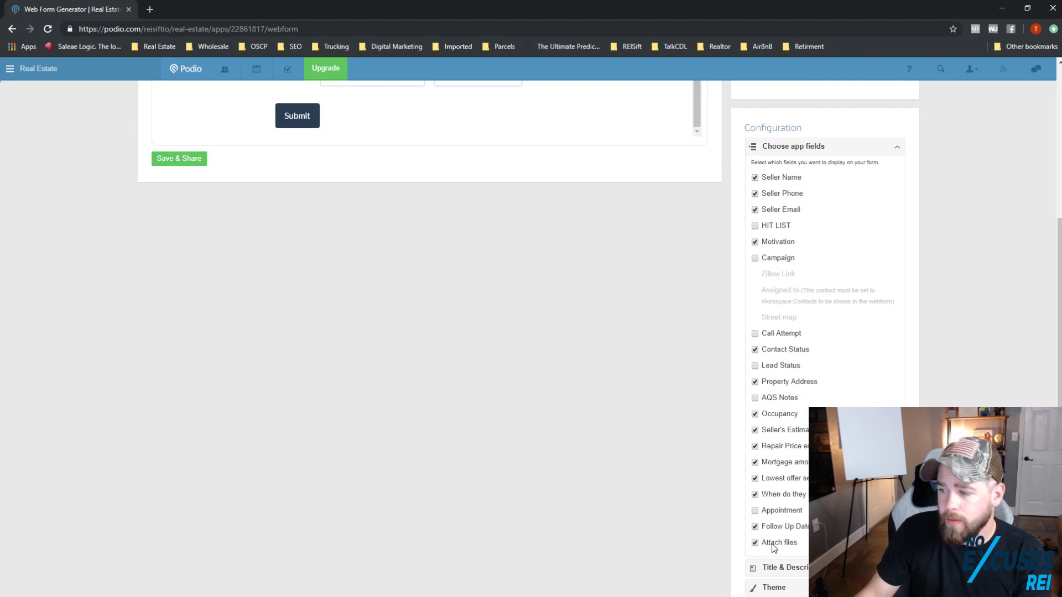
{"action": "left_click", "coordinate": [755, 543]}
{"action": "left_click", "coordinate": [756, 527]}
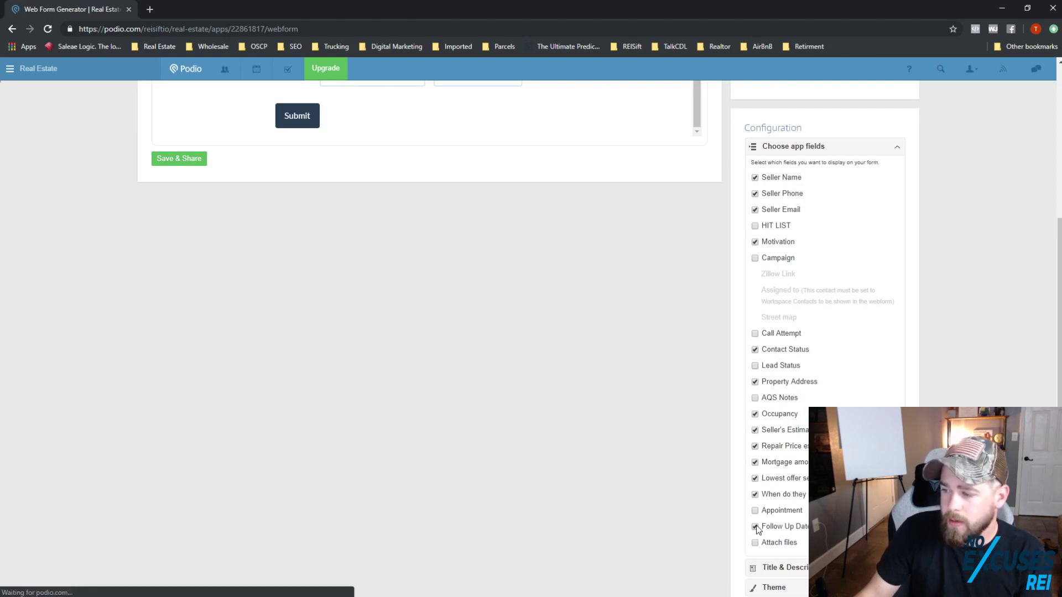
{"action": "left_click", "coordinate": [755, 494]}
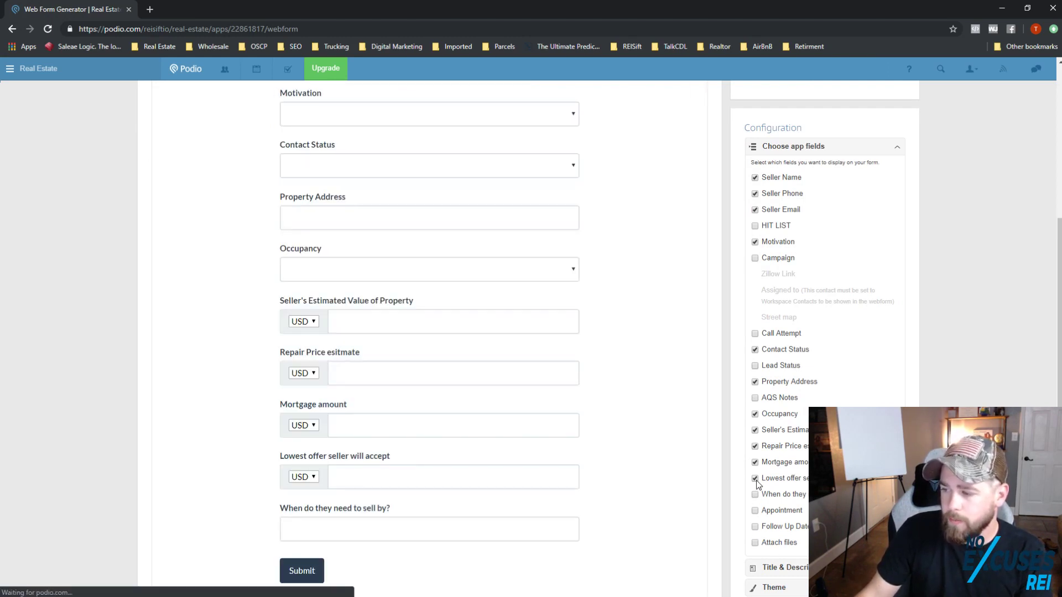
{"action": "left_click", "coordinate": [755, 478]}
{"action": "left_click", "coordinate": [755, 462]}
{"action": "left_click", "coordinate": [755, 445]}
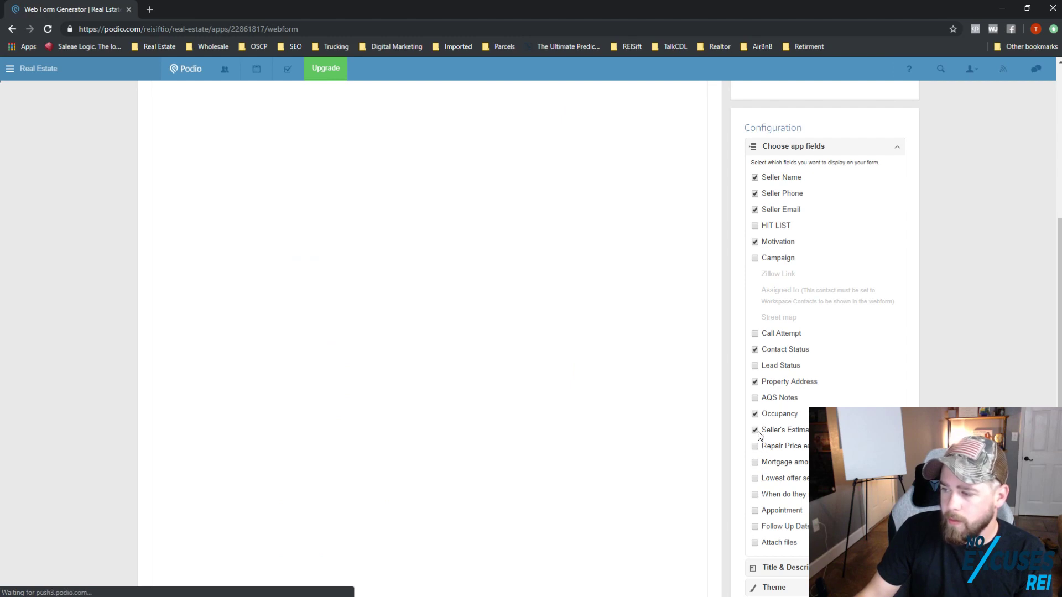
{"action": "left_click", "coordinate": [755, 430]}
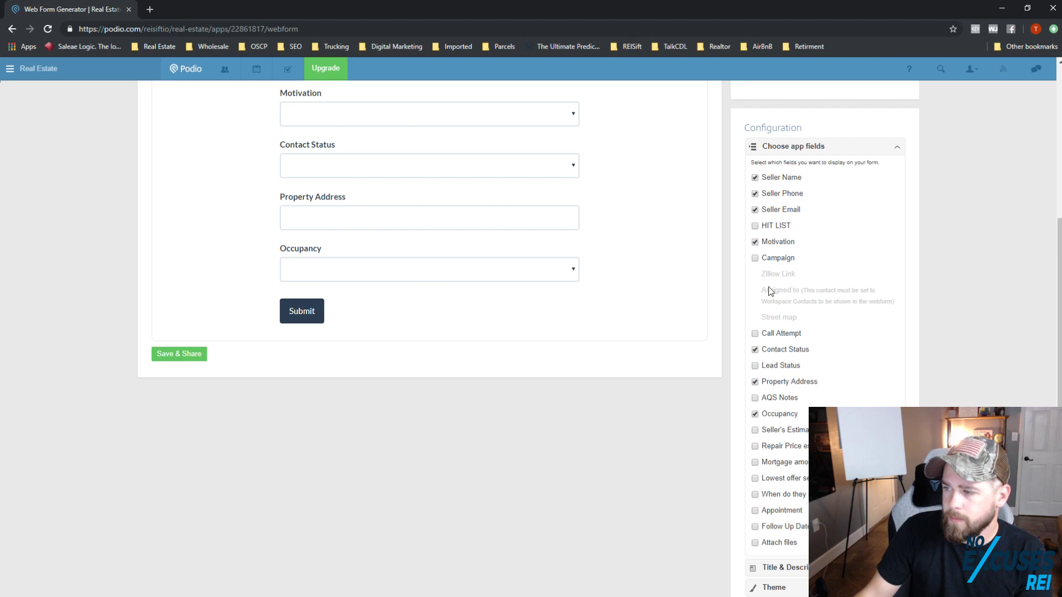
Step: Add the Campaign field to the web form
{"action": "left_click", "coordinate": [755, 258]}
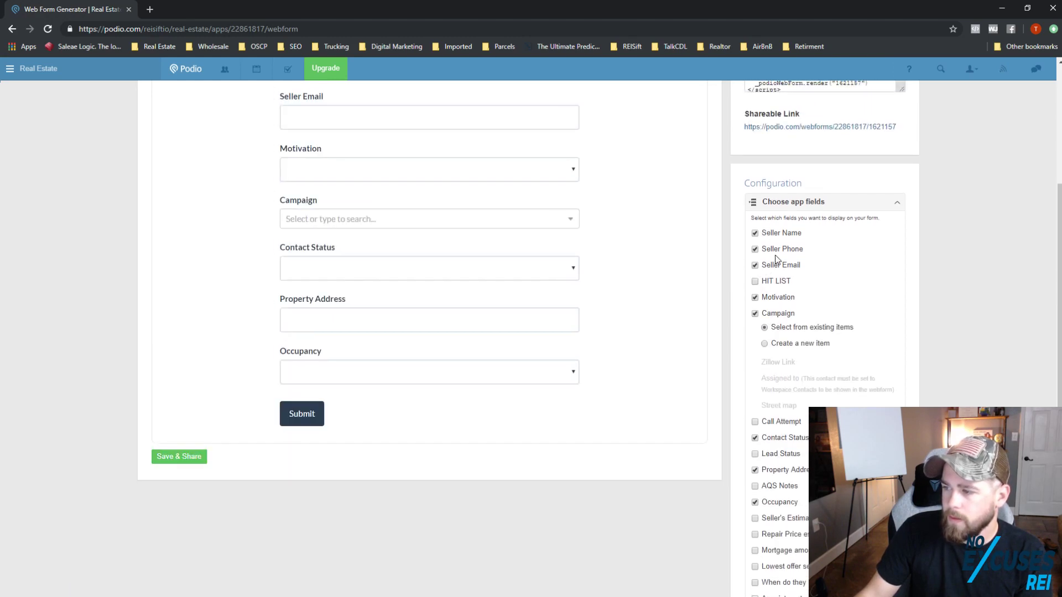
{"action": "scroll", "coordinate": [794, 367], "scroll_direction": "down", "scroll_amount": 1}
{"action": "scroll", "coordinate": [797, 443], "scroll_direction": "down", "scroll_amount": 3}
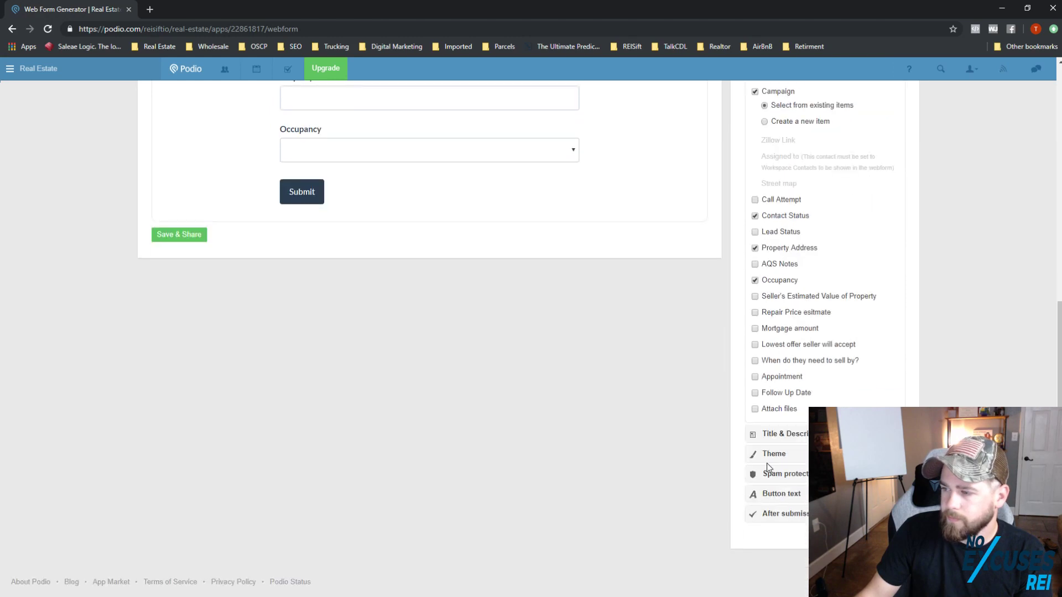
{"action": "scroll", "coordinate": [605, 458], "scroll_direction": "up", "scroll_amount": 8}
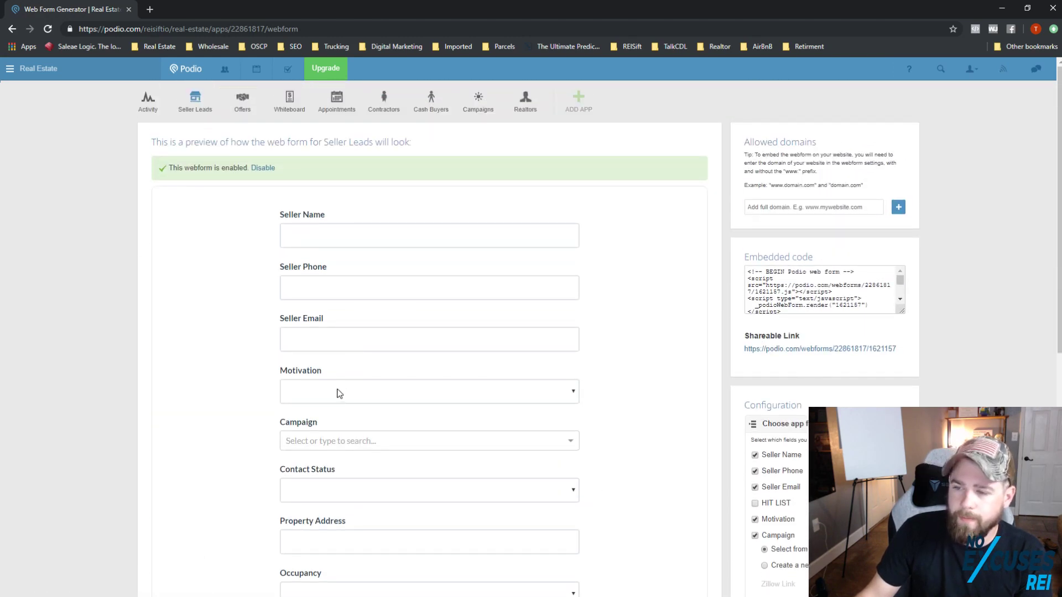
Step: Remove Contact Status and Occupancy from the web form and add AQS Notes
{"action": "scroll", "coordinate": [352, 410], "scroll_direction": "down", "scroll_amount": 1}
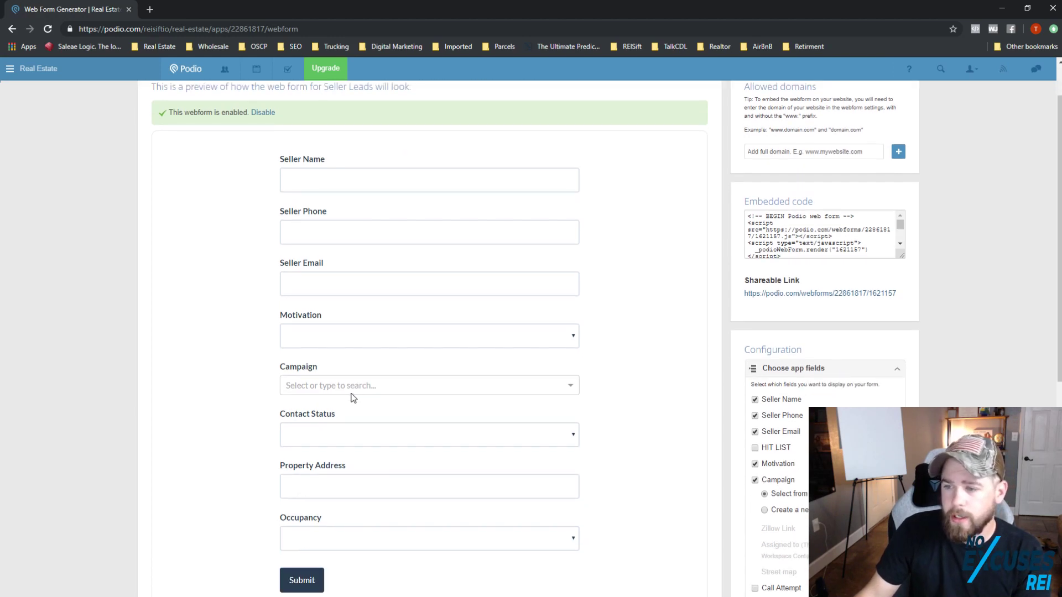
{"action": "scroll", "coordinate": [368, 412], "scroll_direction": "down", "scroll_amount": 1}
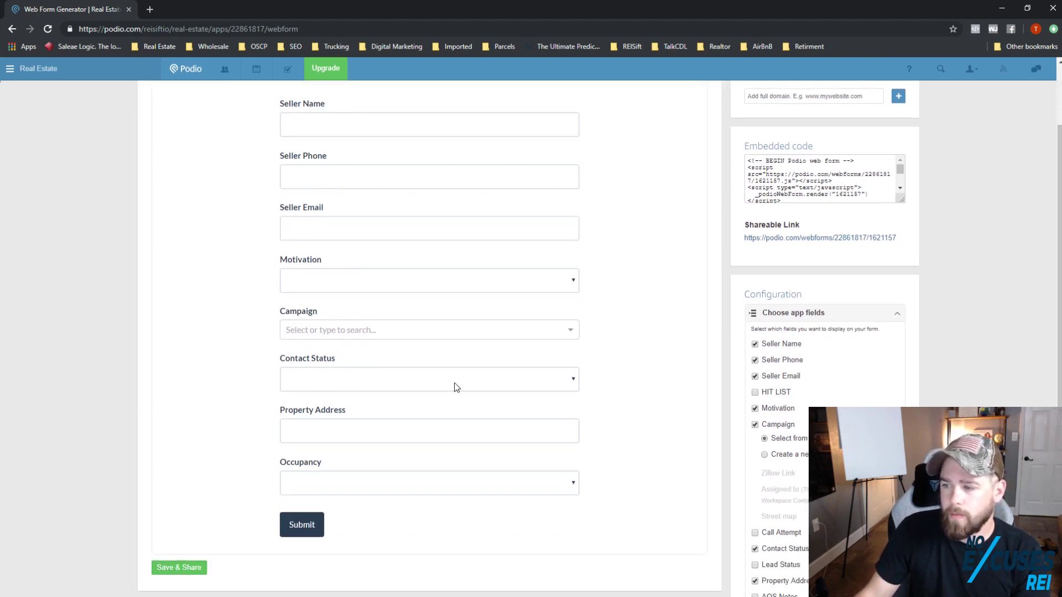
{"action": "scroll", "coordinate": [758, 432], "scroll_direction": "down", "scroll_amount": 1}
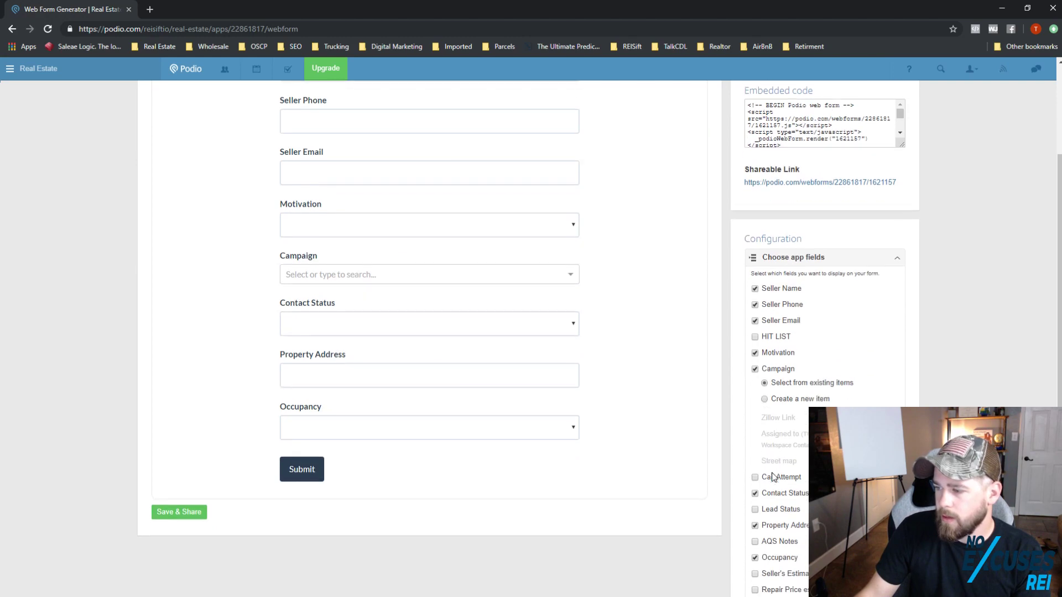
{"action": "left_click", "coordinate": [755, 494]}
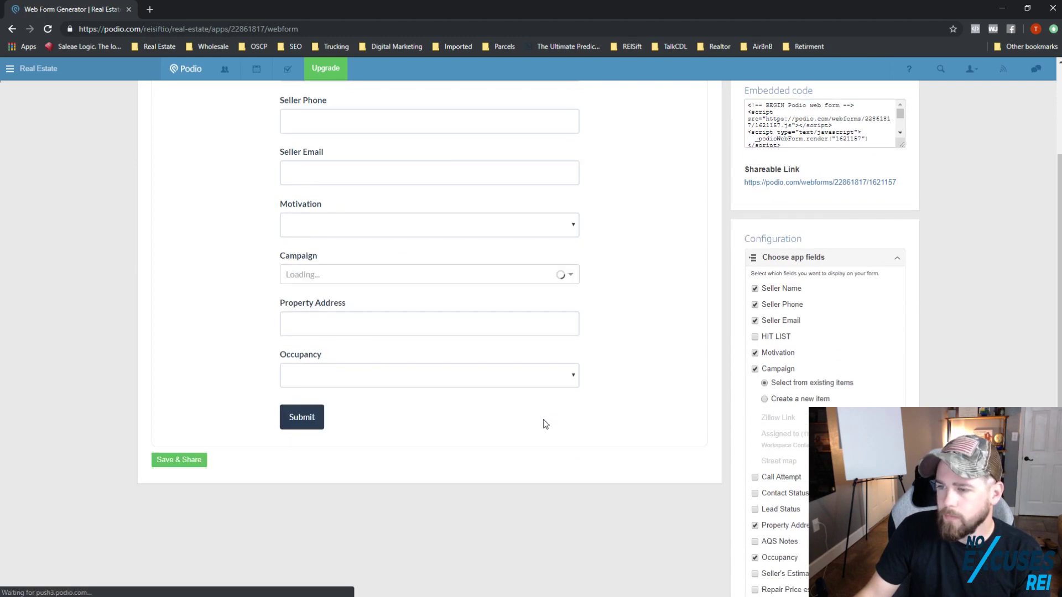
{"action": "scroll", "coordinate": [462, 403], "scroll_direction": "up", "scroll_amount": 1}
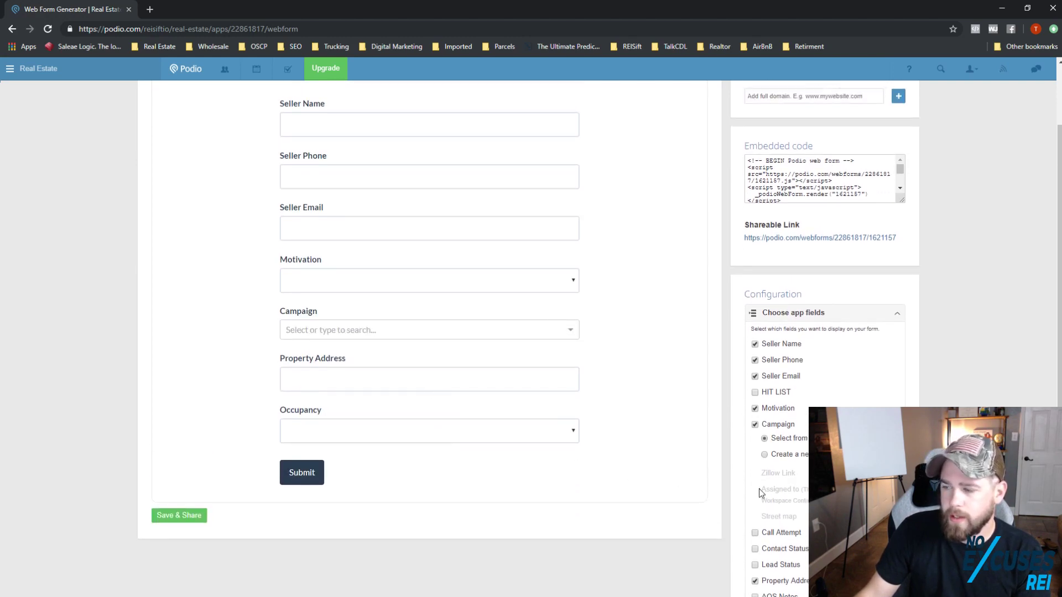
{"action": "scroll", "coordinate": [759, 490], "scroll_direction": "down", "scroll_amount": 1}
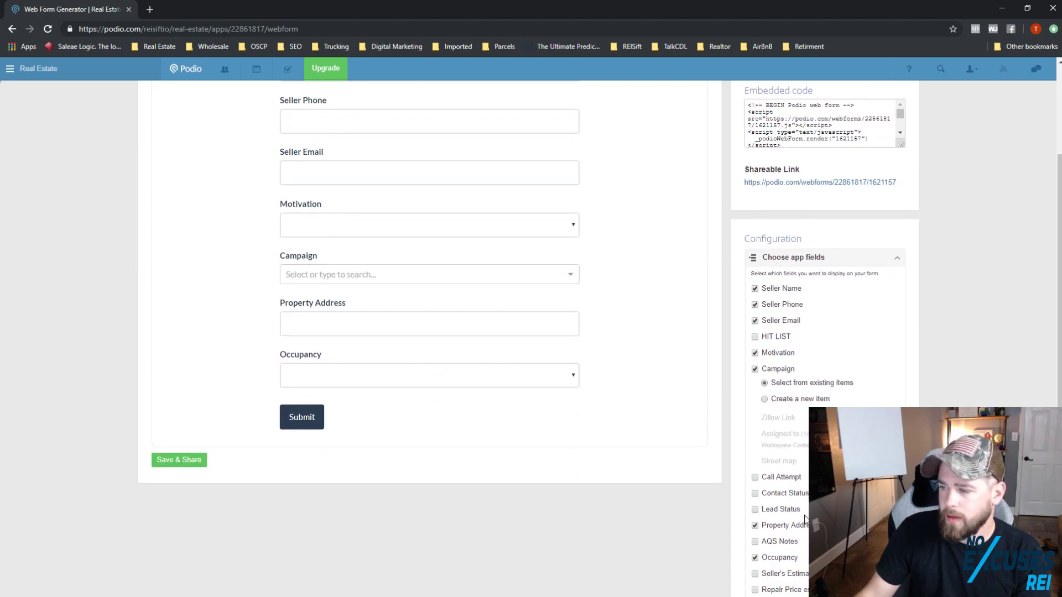
{"action": "left_click", "coordinate": [756, 559]}
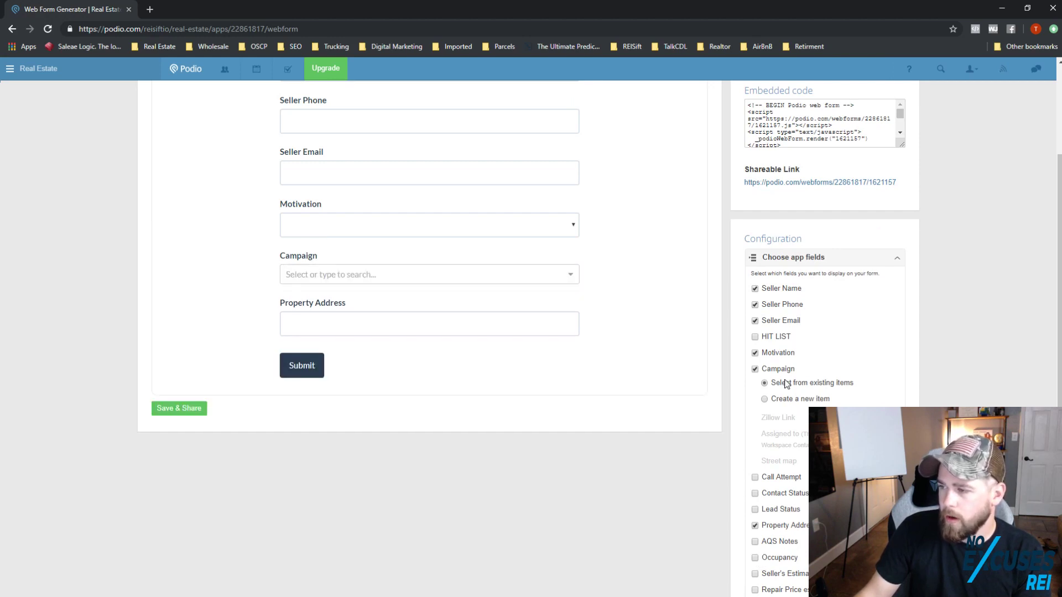
{"action": "scroll", "coordinate": [805, 453], "scroll_direction": "down", "scroll_amount": 1}
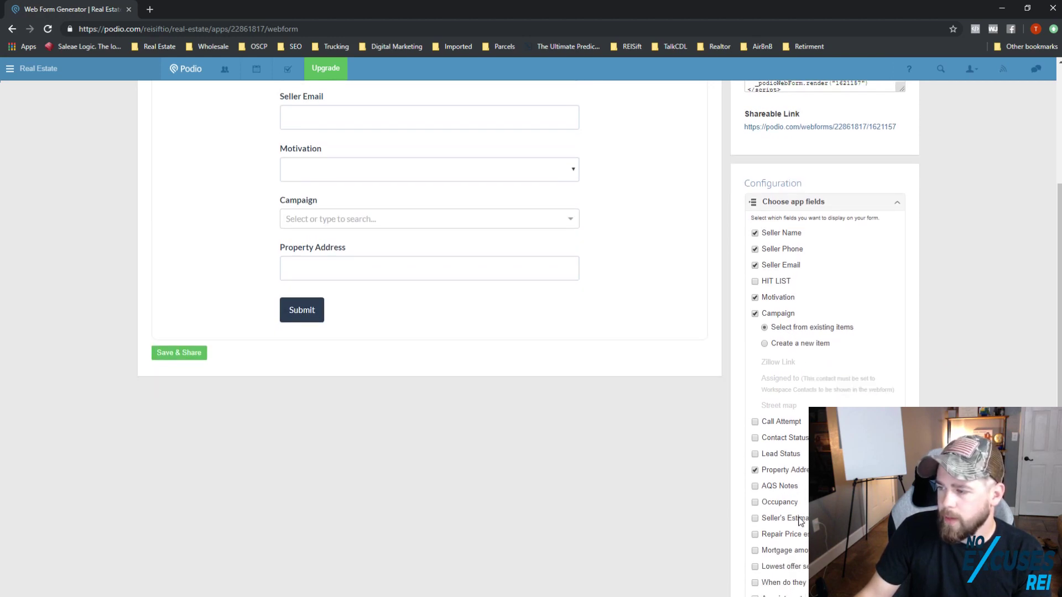
{"action": "left_click", "coordinate": [755, 486]}
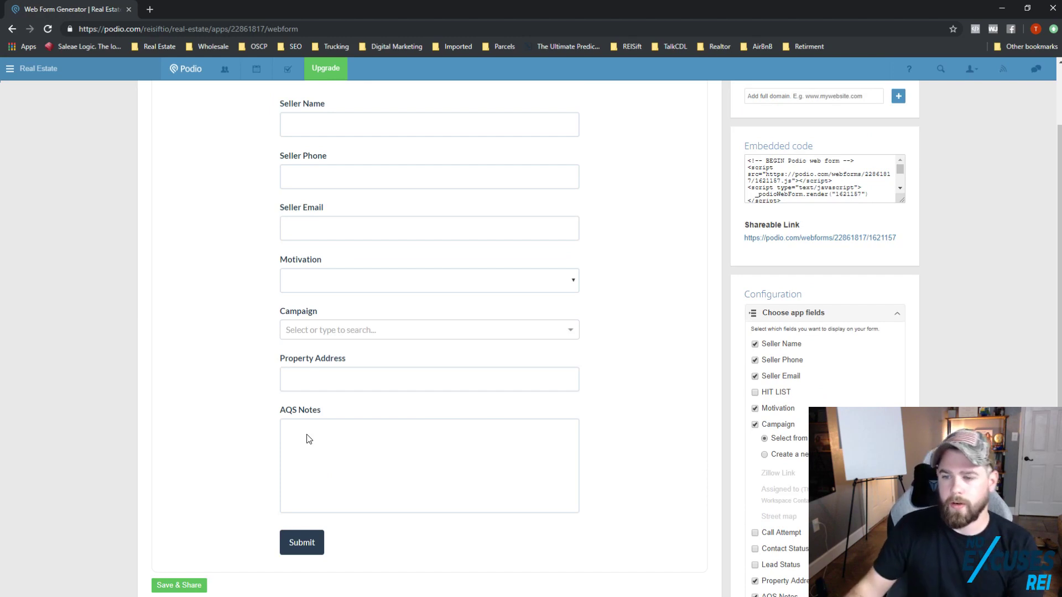
Step: Save and share the webform, then view its shareable link in a new tab
{"action": "left_click", "coordinate": [178, 584]}
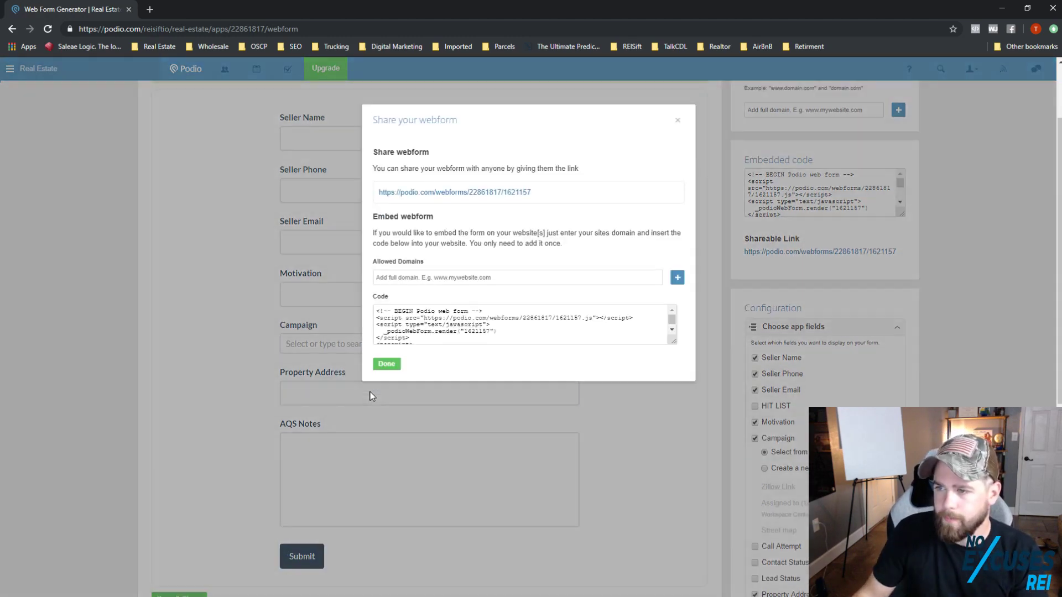
{"action": "scroll", "coordinate": [373, 397], "scroll_direction": "up", "scroll_amount": 2}
{"action": "right_click", "coordinate": [466, 291]}
{"action": "left_click", "coordinate": [485, 300]}
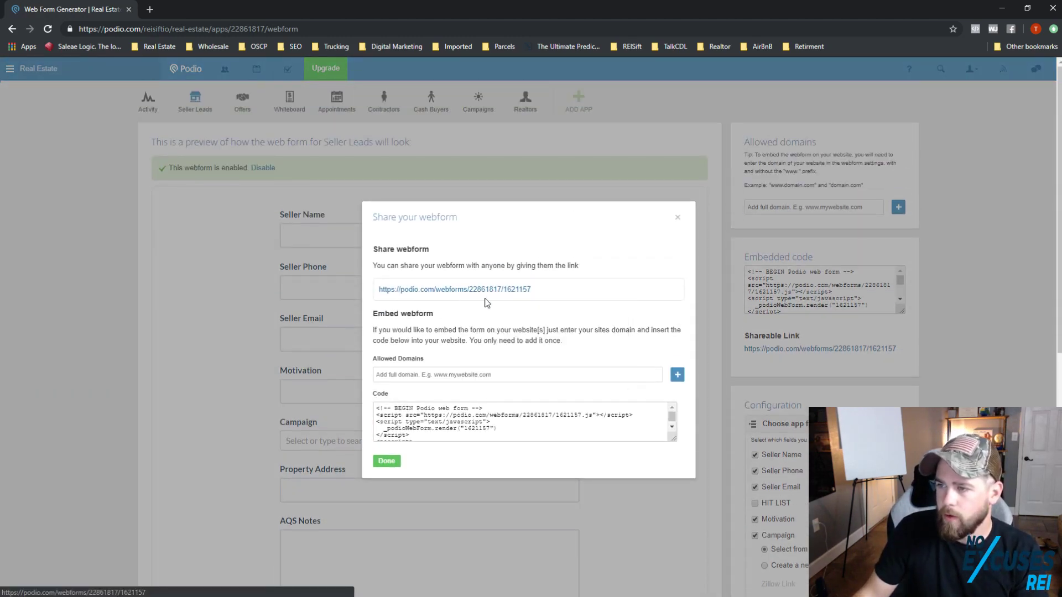
{"action": "key", "text": "ctrl+Tab"}
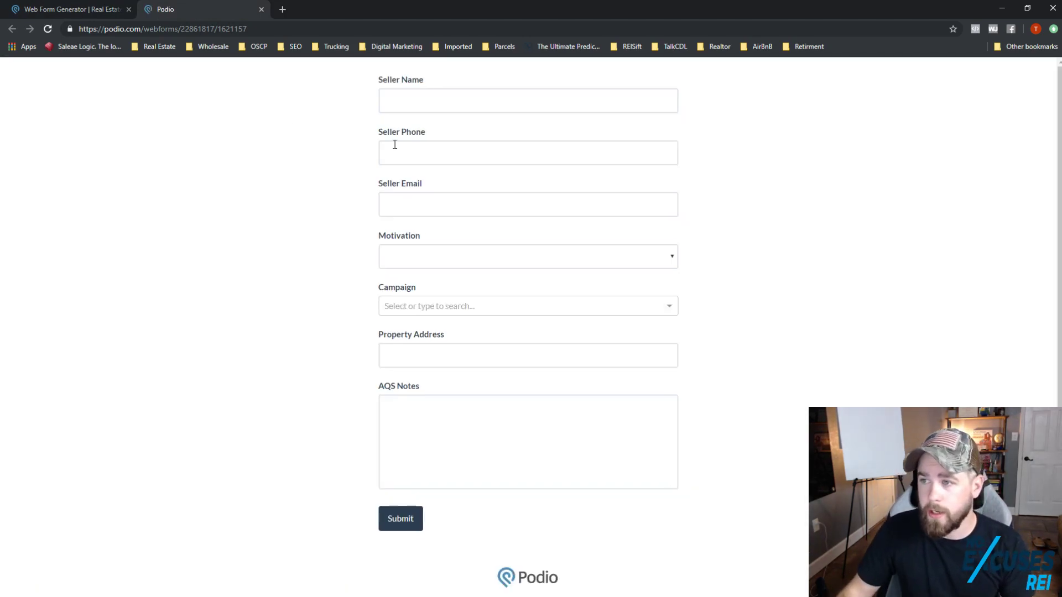
Step: Enter the seller's name, phone number and e-mail address on the web form
{"action": "left_click", "coordinate": [410, 106]}
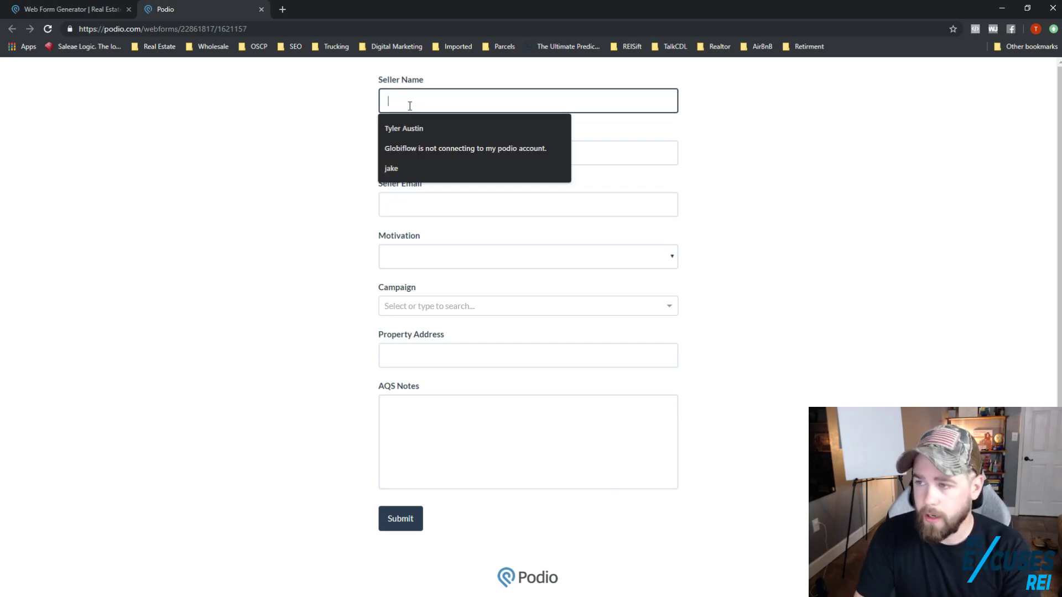
{"action": "type", "text": "Tyler"}
{"action": "key", "text": "Tab"}
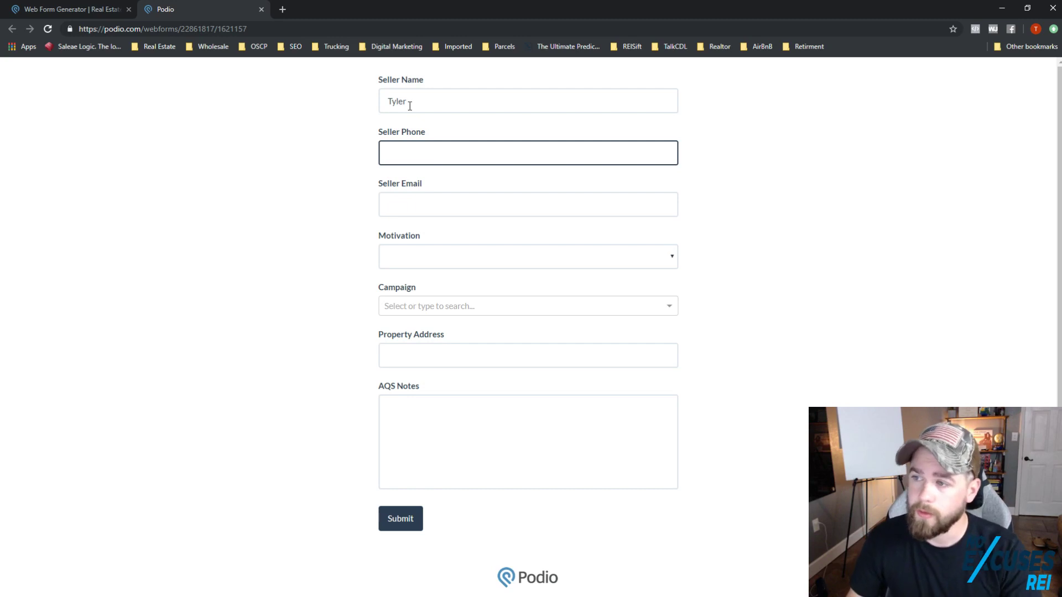
{"action": "type", "text": "234567894"}
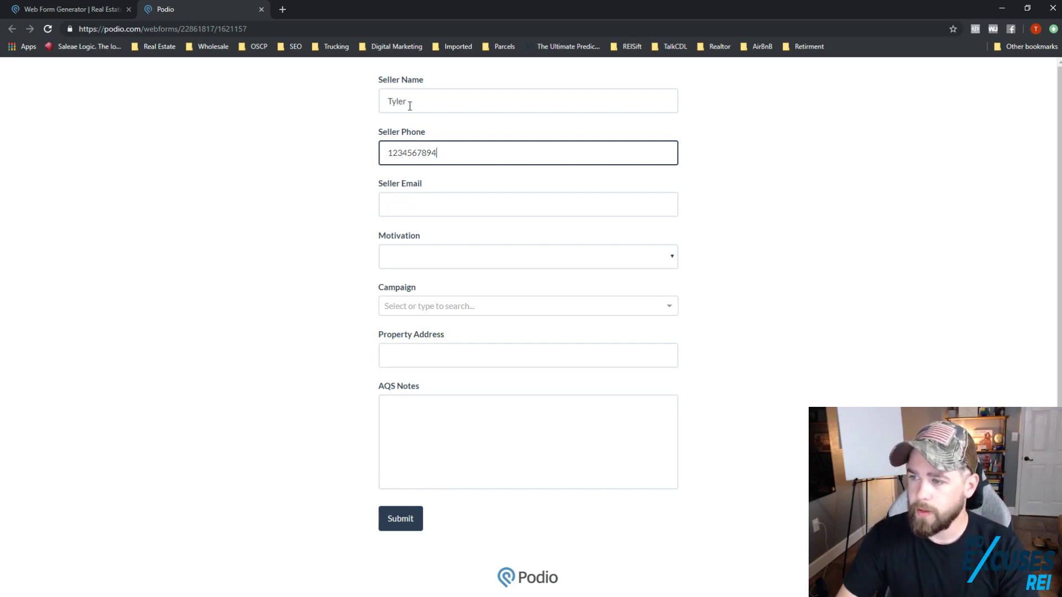
{"action": "key", "text": "Tab"}
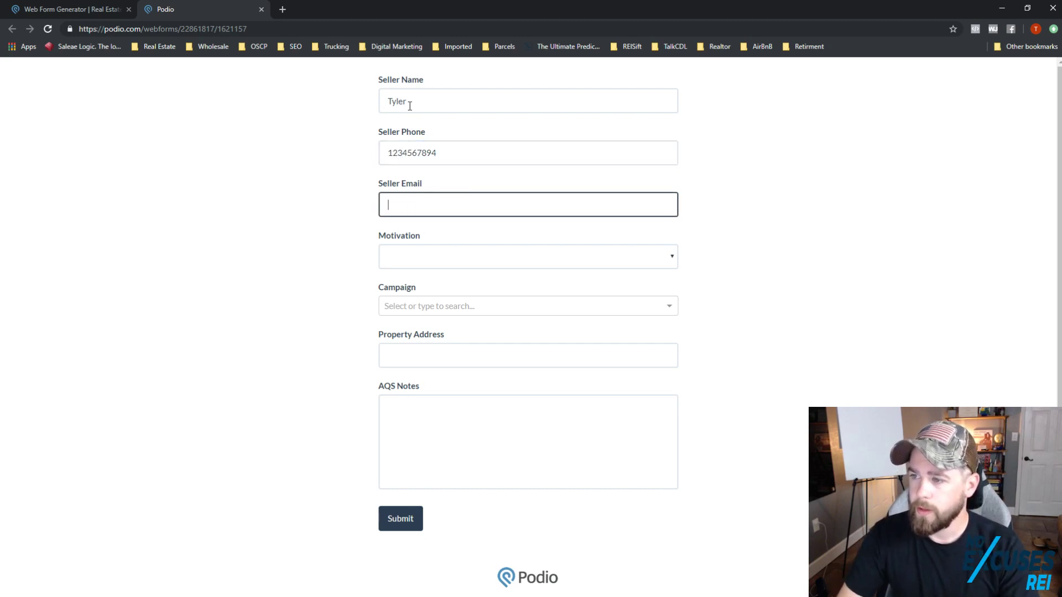
{"action": "type", "text": "1234567"}
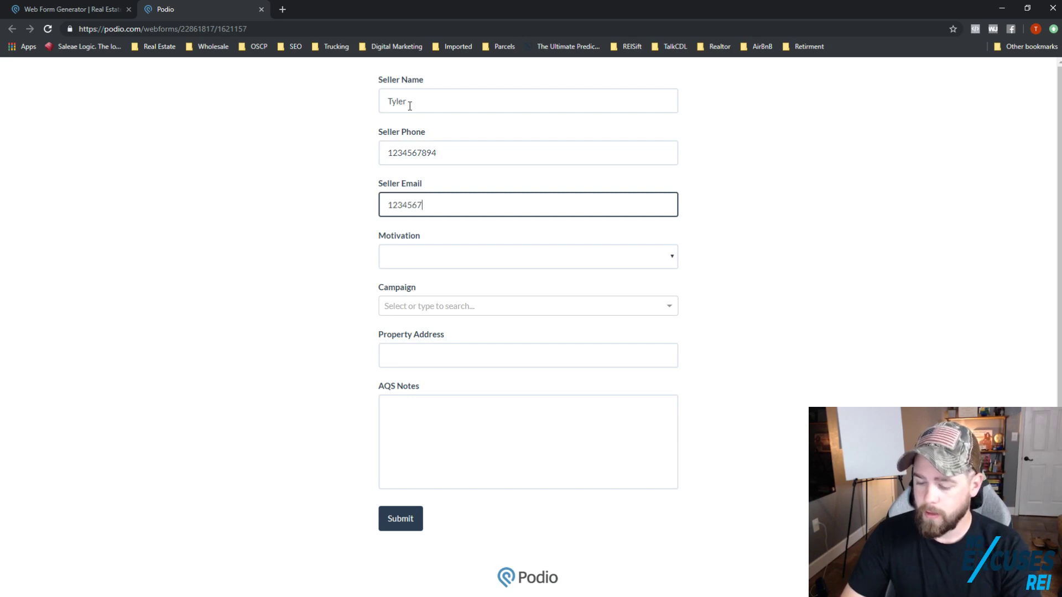
{"action": "key", "text": "BackSpace"}
{"action": "key", "text": "BackSpace"}
{"action": "key", "text": "BackSpace"}
{"action": "key", "text": "BackSpace"}
{"action": "key", "text": "BackSpace"}
{"action": "key", "text": "BackSpace"}
{"action": "key", "text": "BackSpace"}
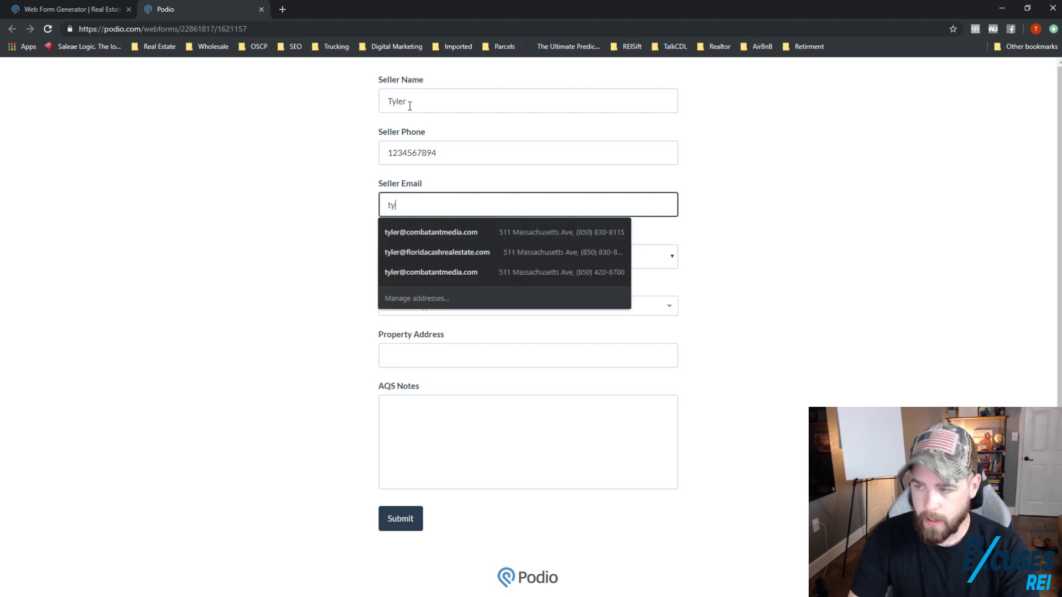
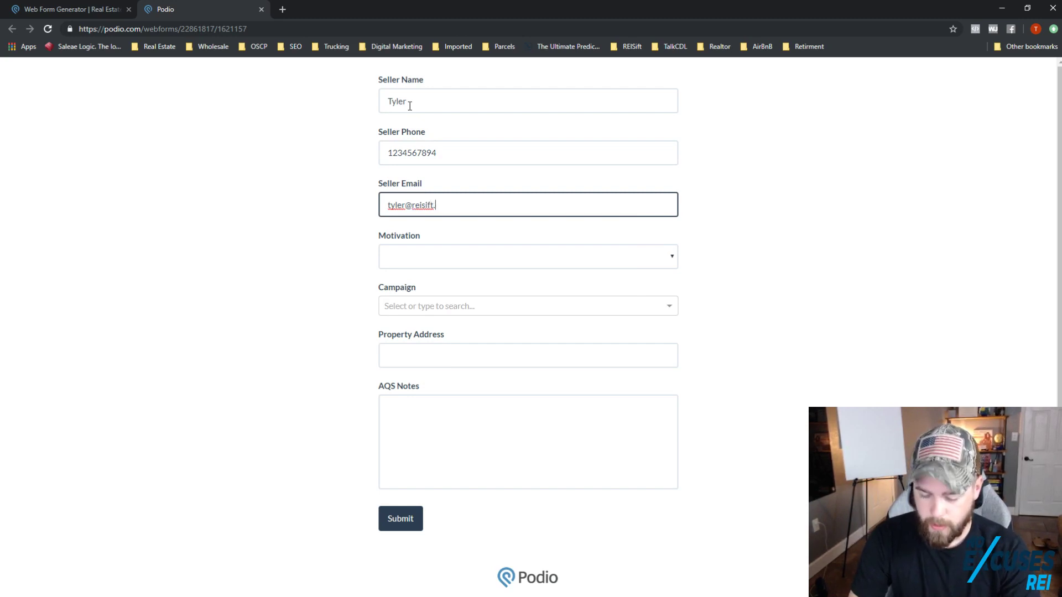
{"action": "key", "text": "Tab"}
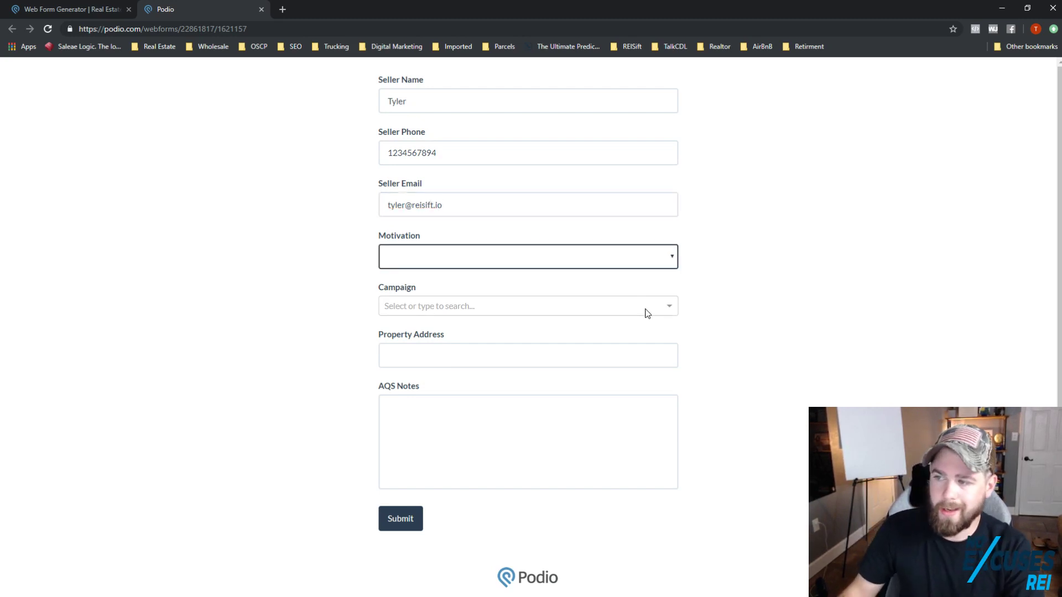
Step: Set Motivation to Cold and fill Property Address with a saved address suggestion
{"action": "left_click", "coordinate": [601, 252]}
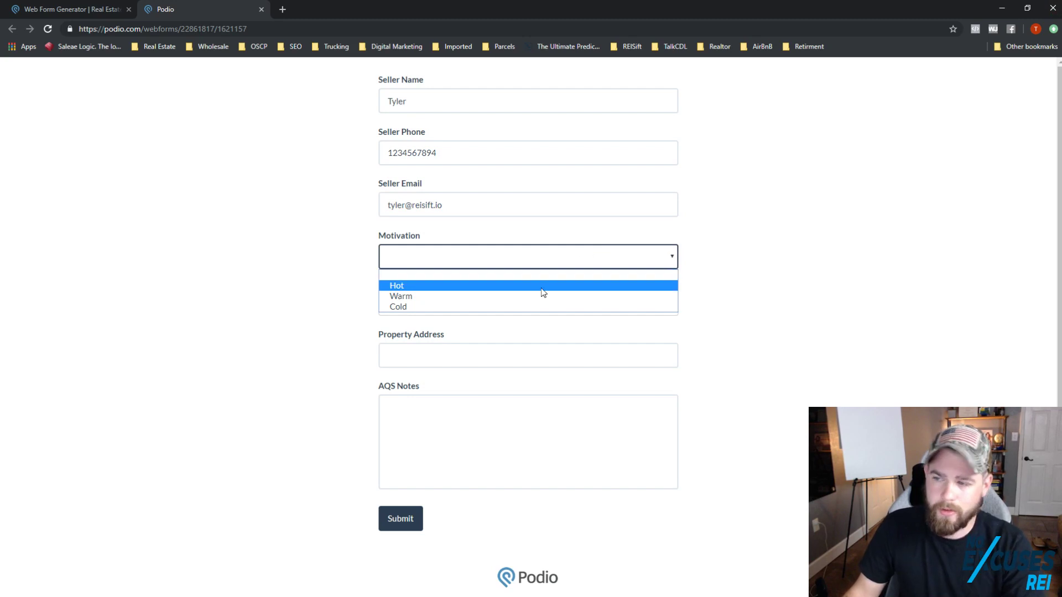
{"action": "left_click", "coordinate": [502, 308]}
{"action": "left_click", "coordinate": [501, 313]}
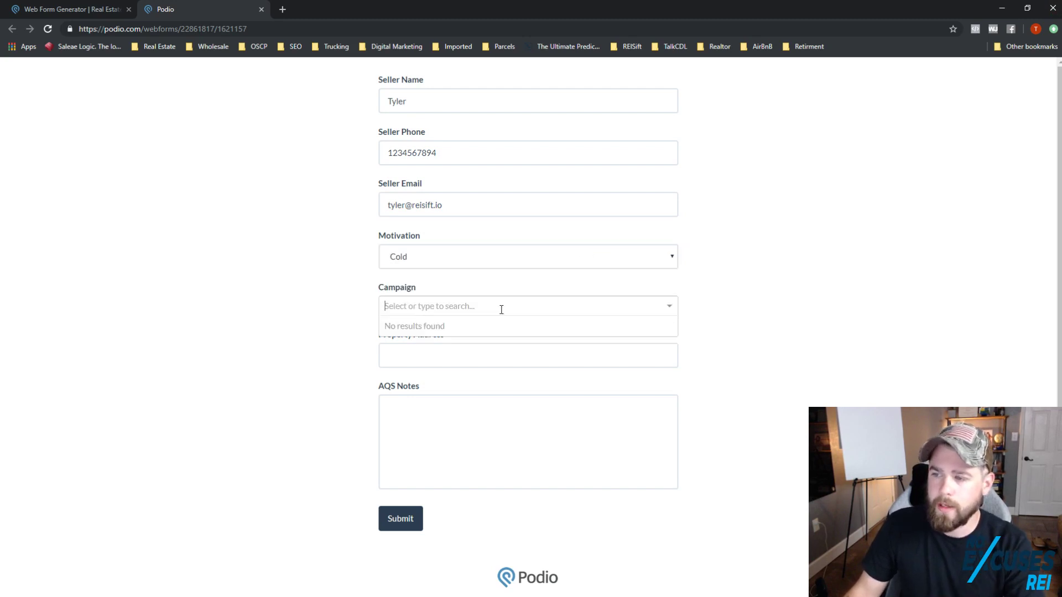
{"action": "left_click", "coordinate": [367, 324]}
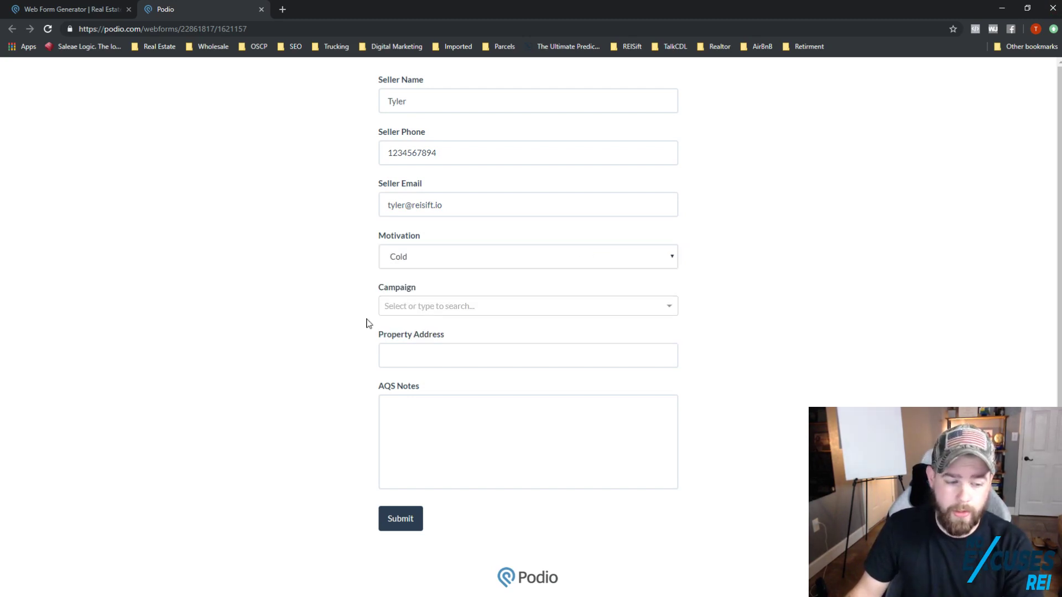
{"action": "left_click", "coordinate": [426, 353]}
{"action": "left_click", "coordinate": [319, 369]}
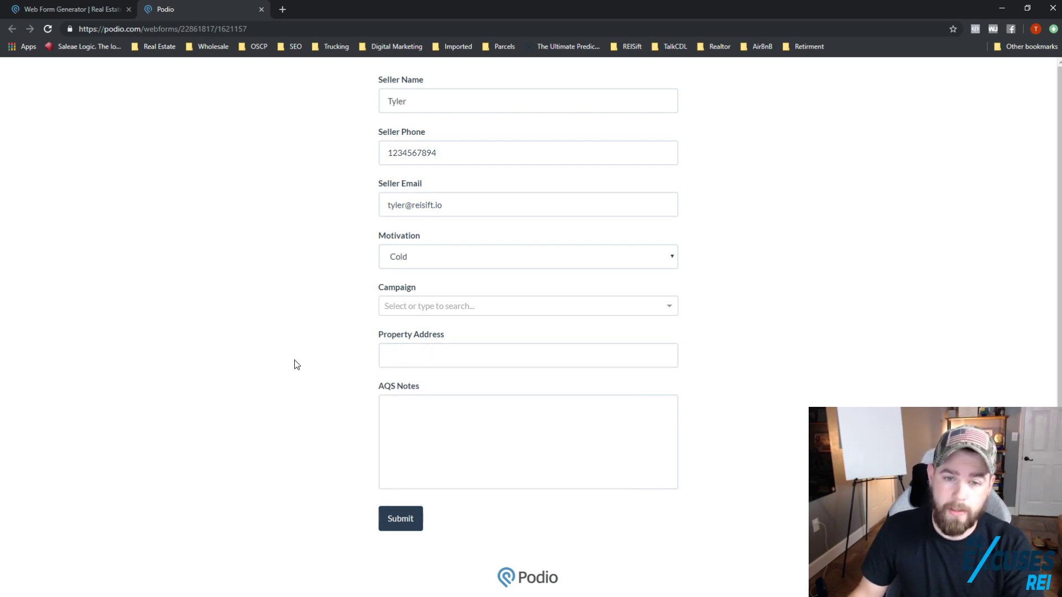
{"action": "left_click", "coordinate": [400, 361]}
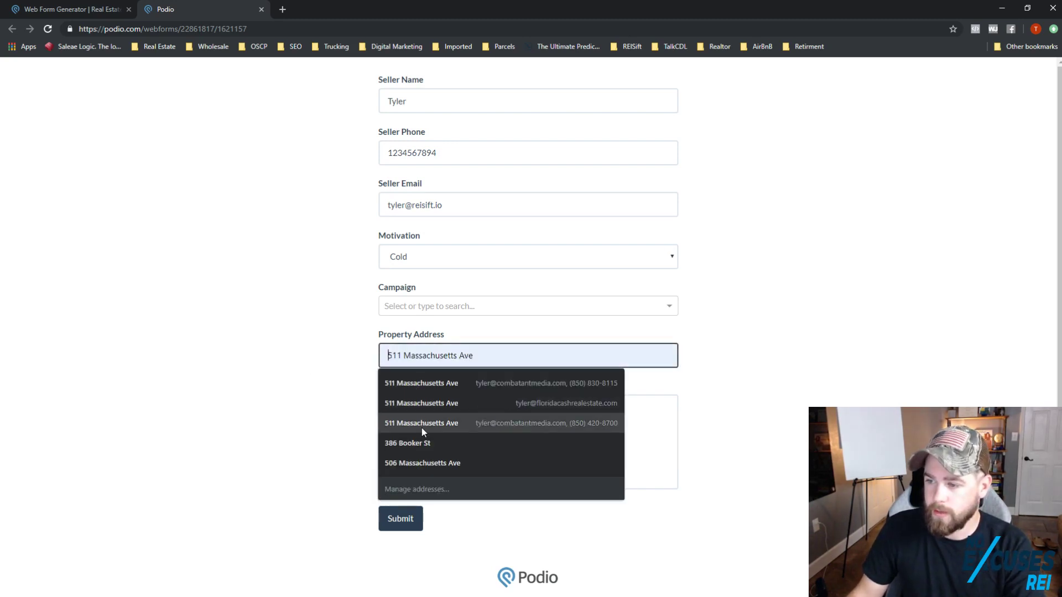
{"action": "left_click", "coordinate": [423, 444]}
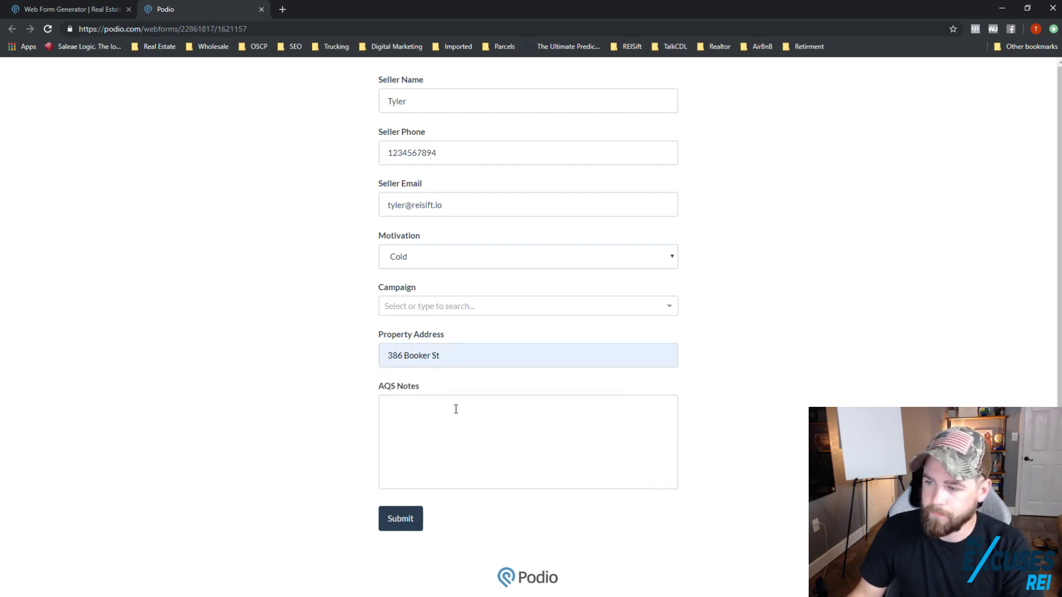
Step: Add the AQS note 'He seems kinda like a jerlkk' and submit the lead
{"action": "left_click", "coordinate": [504, 455]}
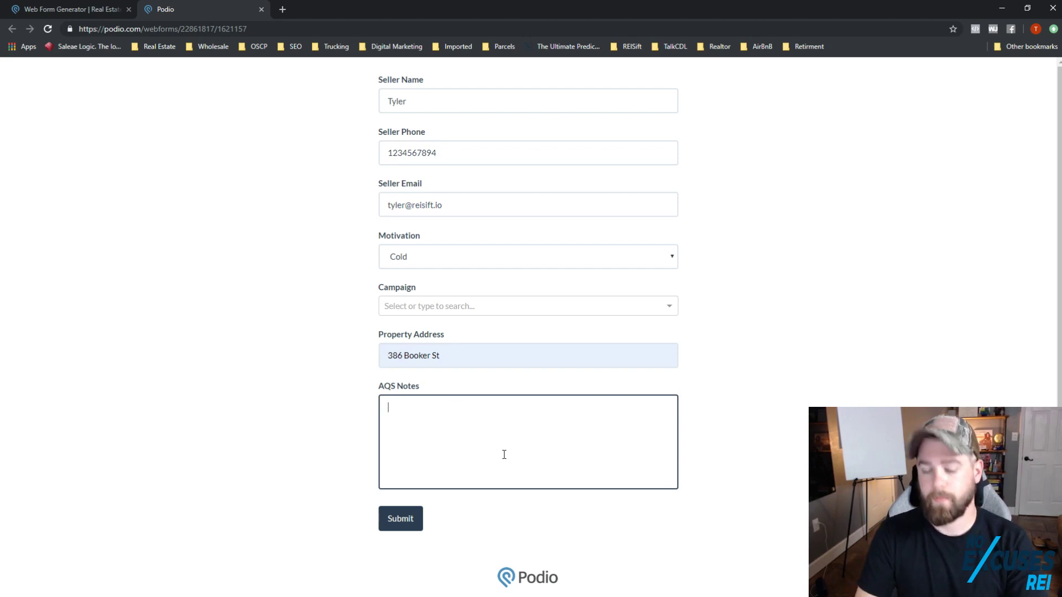
{"action": "type", "text": "He seems "}
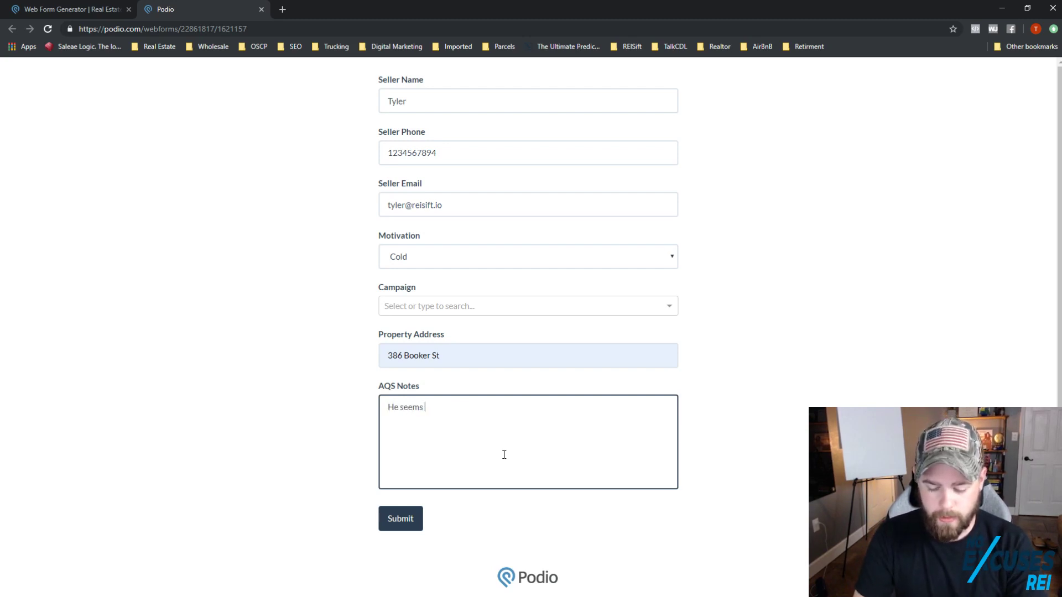
{"action": "type", "text": "kinda like "}
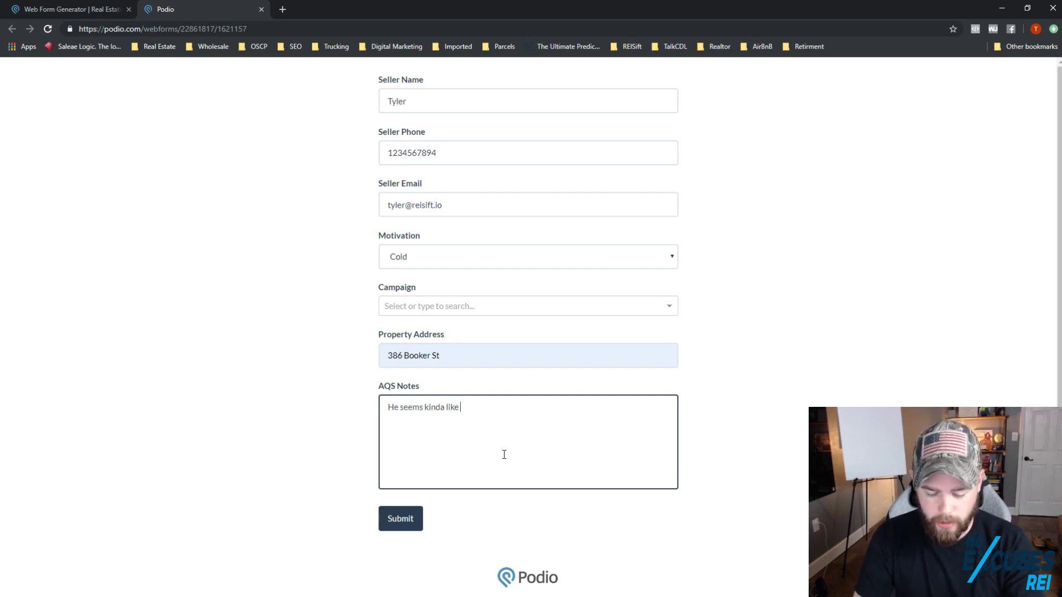
{"action": "type", "text": "a jerl"}
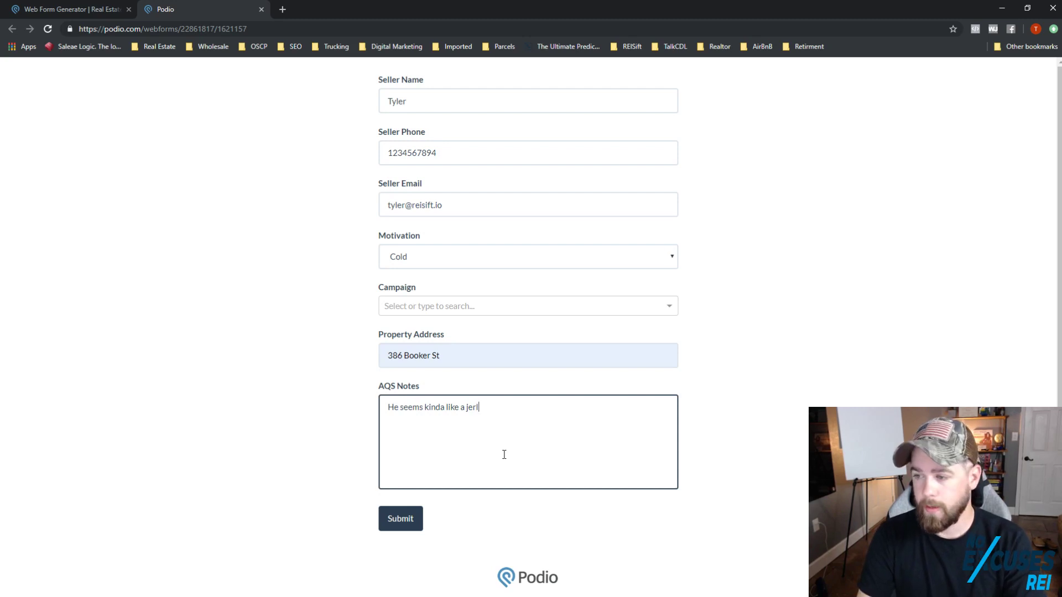
{"action": "type", "text": "kk"}
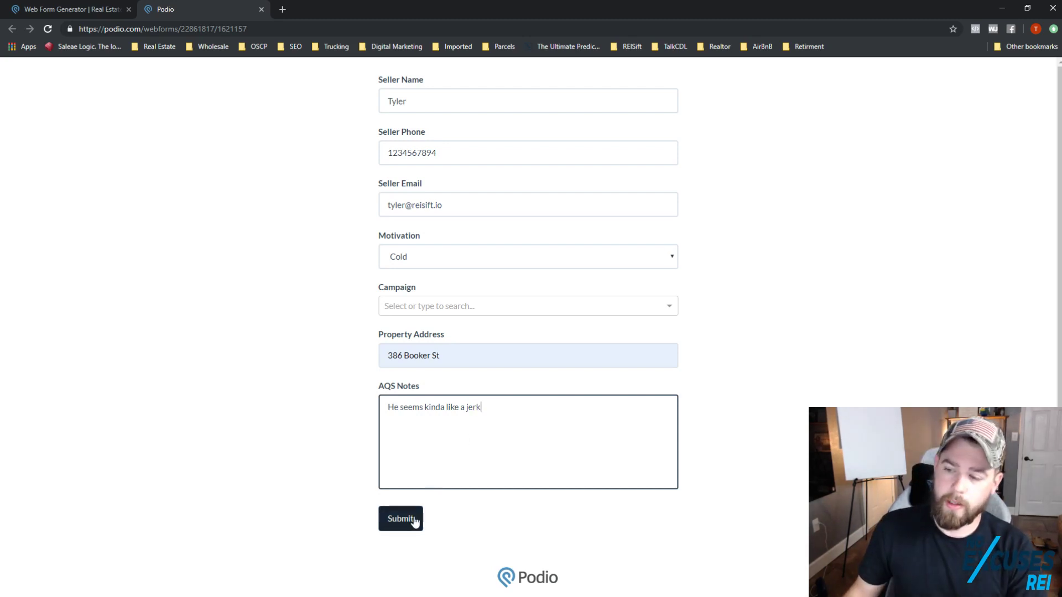
{"action": "left_click", "coordinate": [414, 519]}
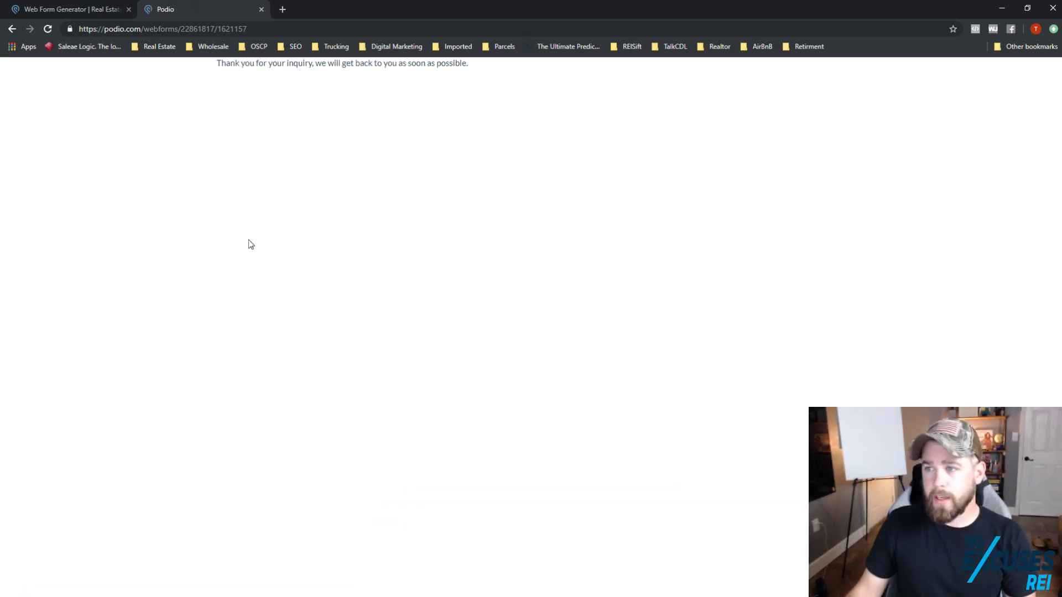
Step: Close the webform sharing dialog and go to Seller Leads to see the submitted lead
{"action": "left_click", "coordinate": [61, 5]}
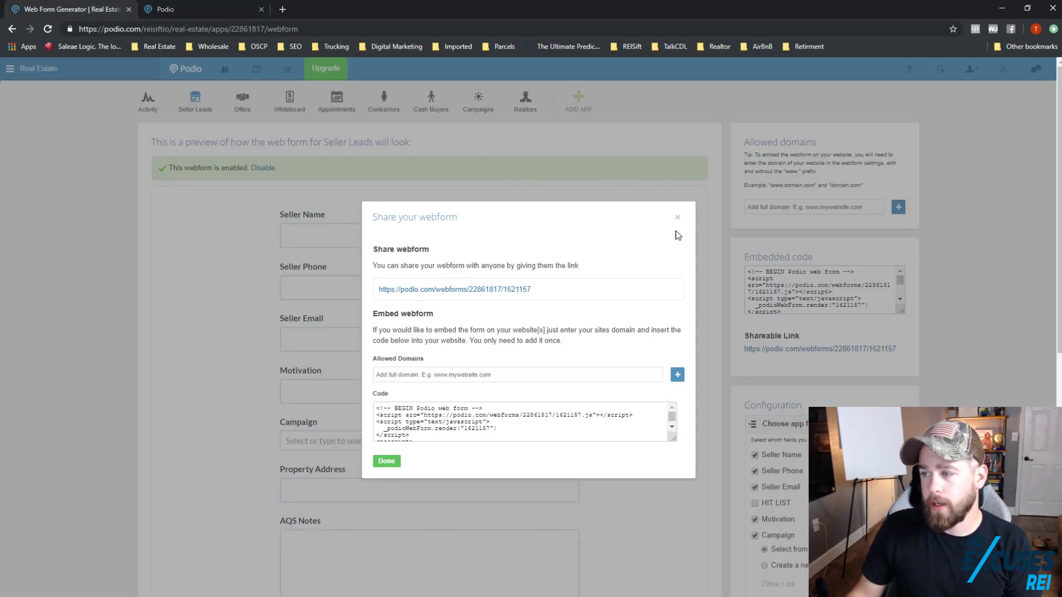
{"action": "left_click", "coordinate": [303, 138]}
{"action": "left_click", "coordinate": [202, 103]}
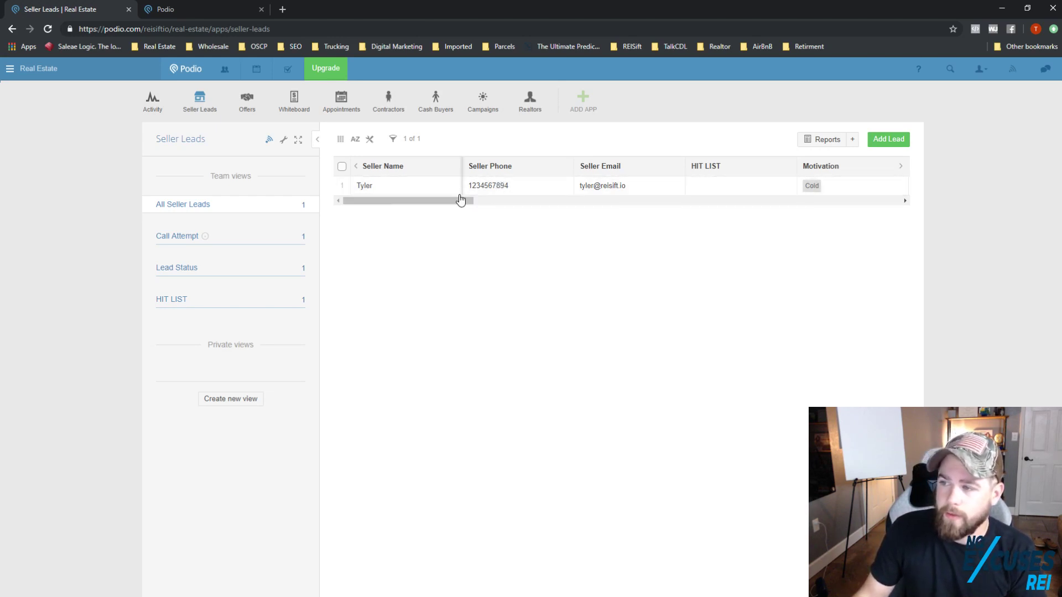
Step: Check the HIT LIST filter choices, then bring up the table column list
{"action": "left_click_drag", "start_coordinate": [457, 198], "coordinate": [419, 203]}
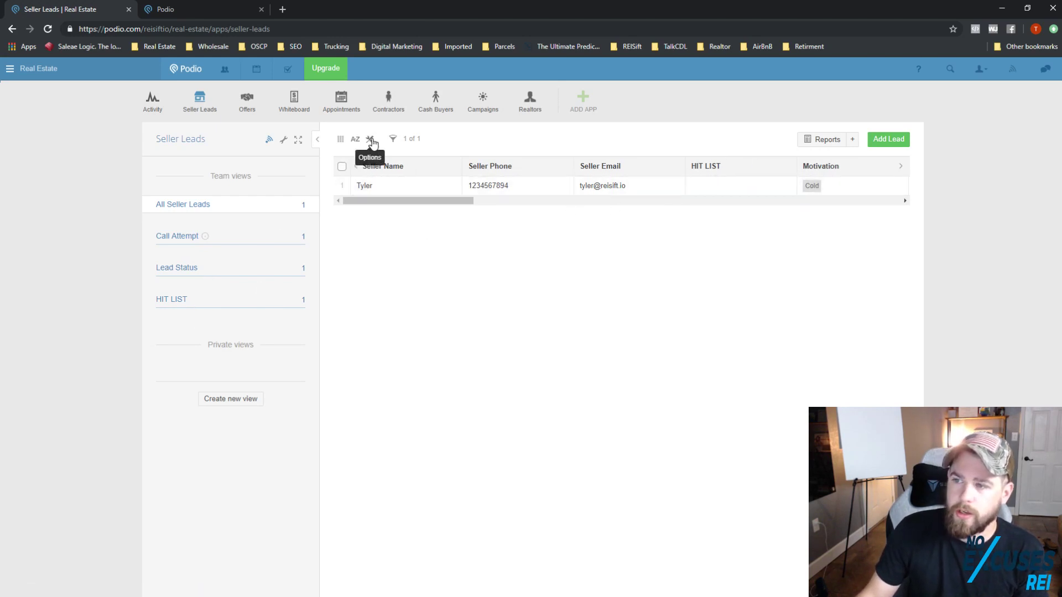
{"action": "left_click", "coordinate": [393, 139]}
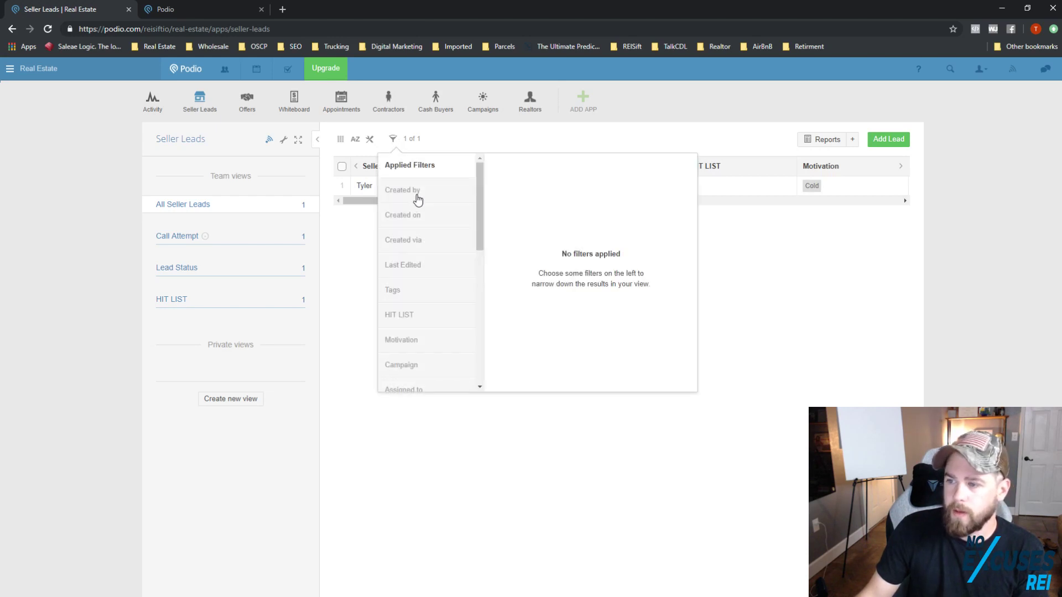
{"action": "left_click", "coordinate": [418, 316]}
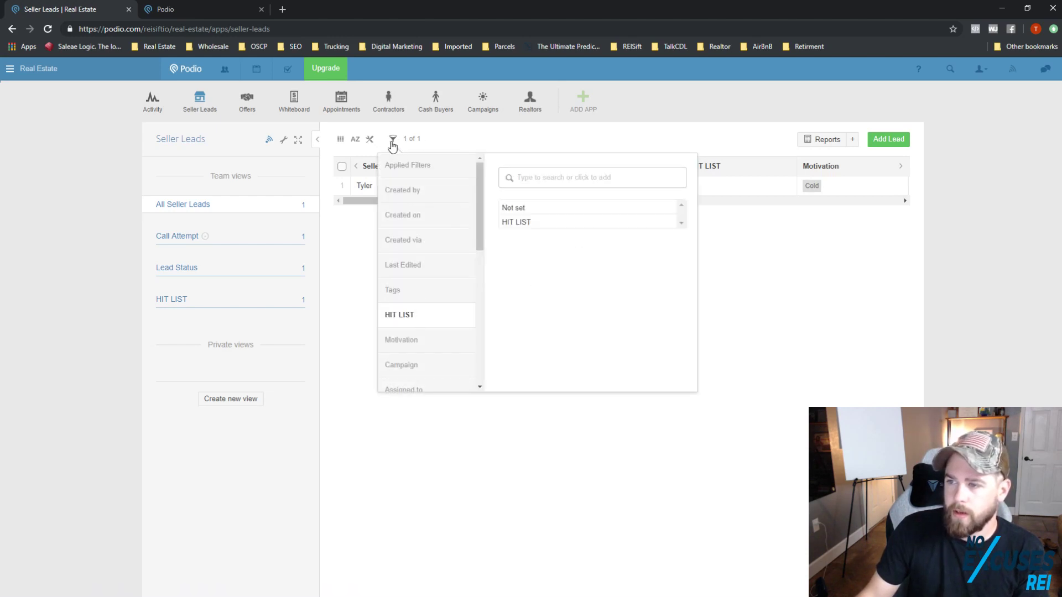
{"action": "left_click", "coordinate": [393, 141]}
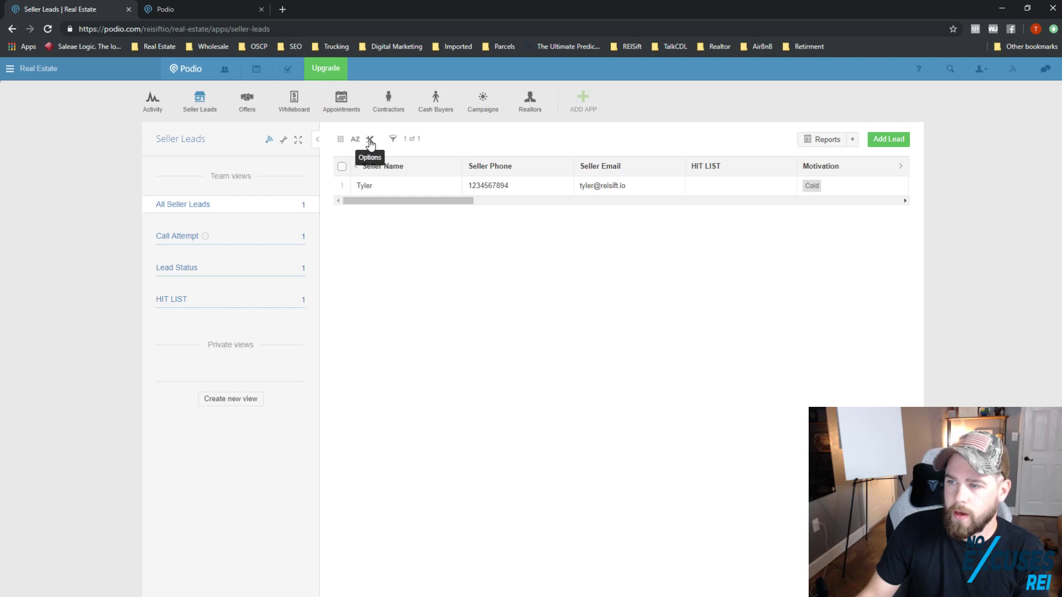
{"action": "left_click", "coordinate": [369, 142]}
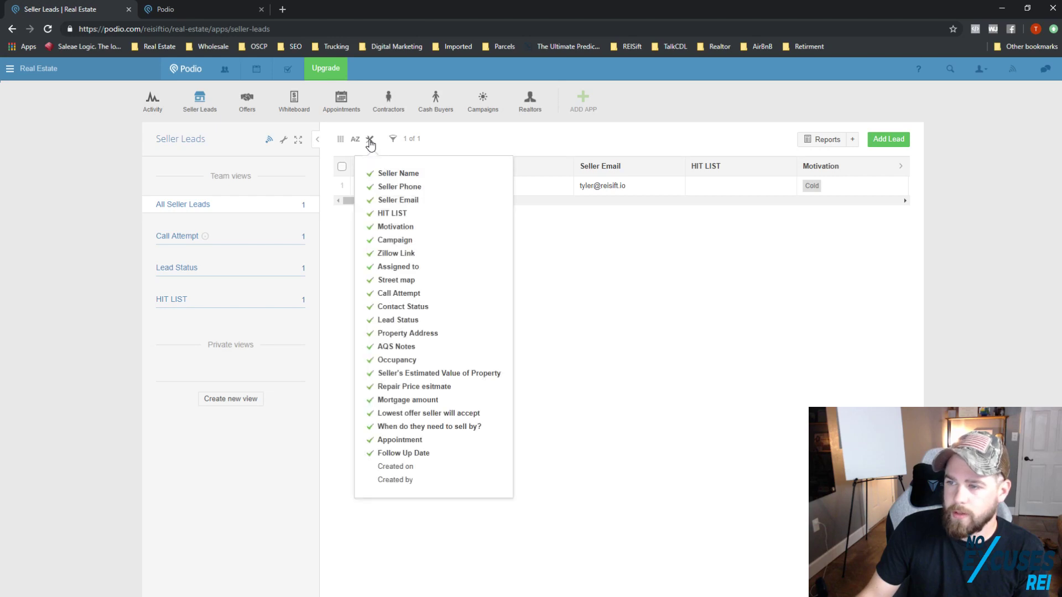
Step: Hide HIT LIST, Follow Up Date, Appointment, price, sell-by, Occupancy and AQS Notes columns
{"action": "left_click", "coordinate": [381, 215]}
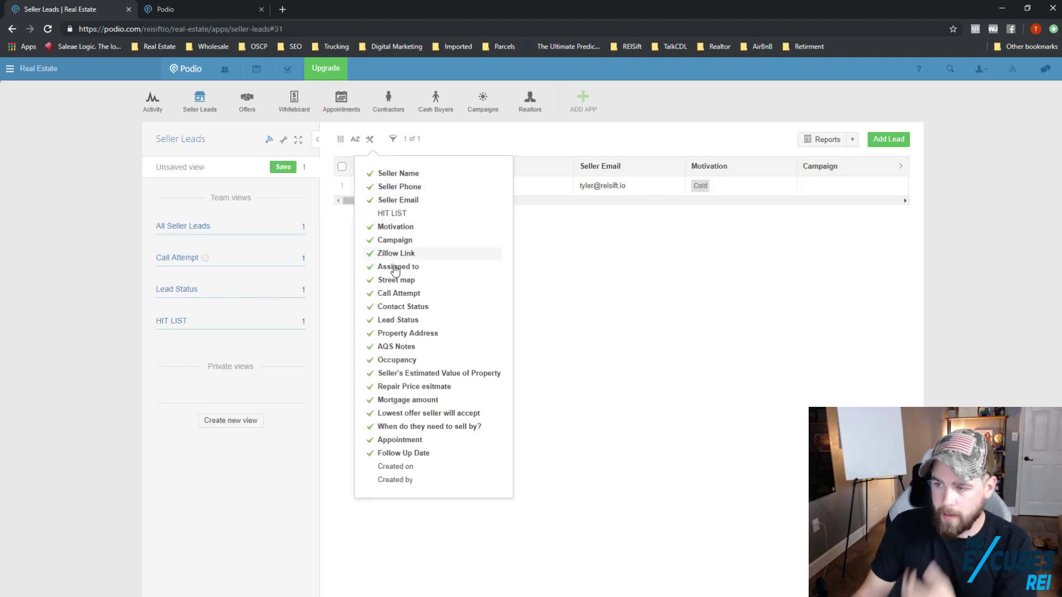
{"action": "left_click", "coordinate": [405, 452]}
{"action": "left_click", "coordinate": [402, 440]}
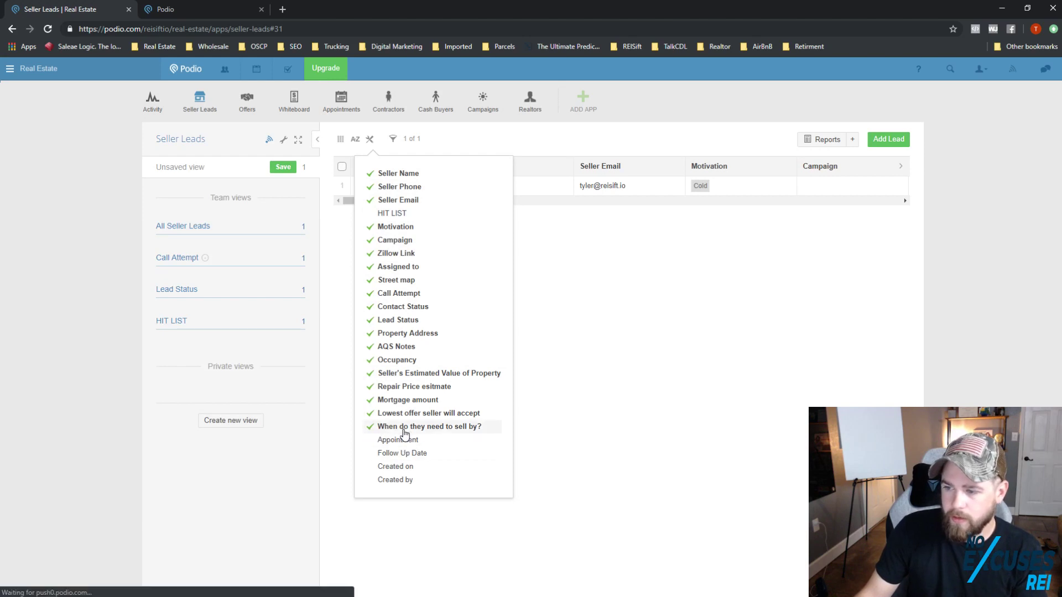
{"action": "left_click", "coordinate": [401, 426]}
{"action": "left_click", "coordinate": [400, 414]}
{"action": "left_click", "coordinate": [398, 402]}
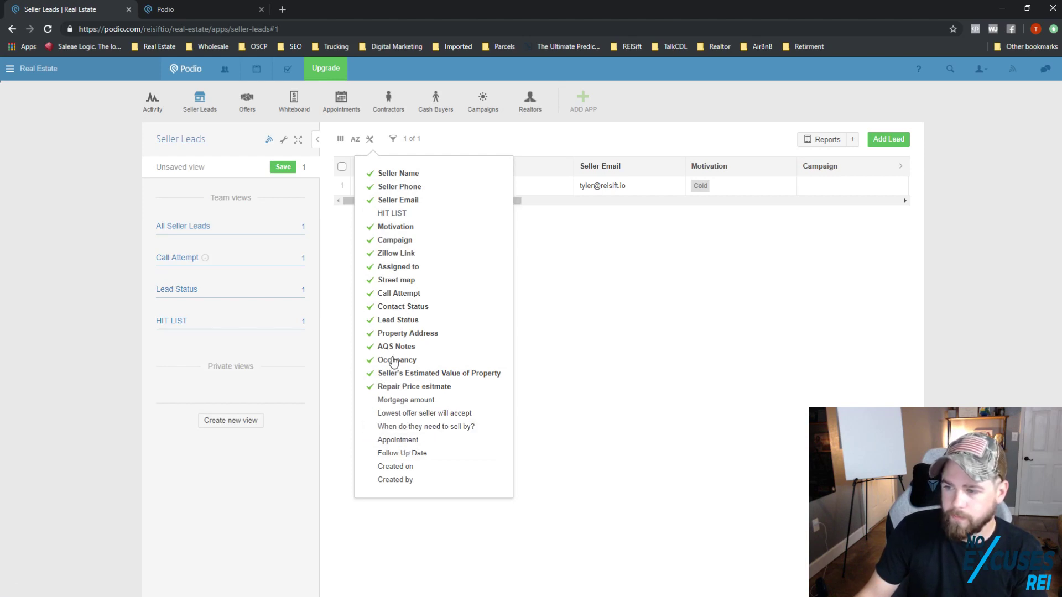
{"action": "left_click", "coordinate": [395, 359]}
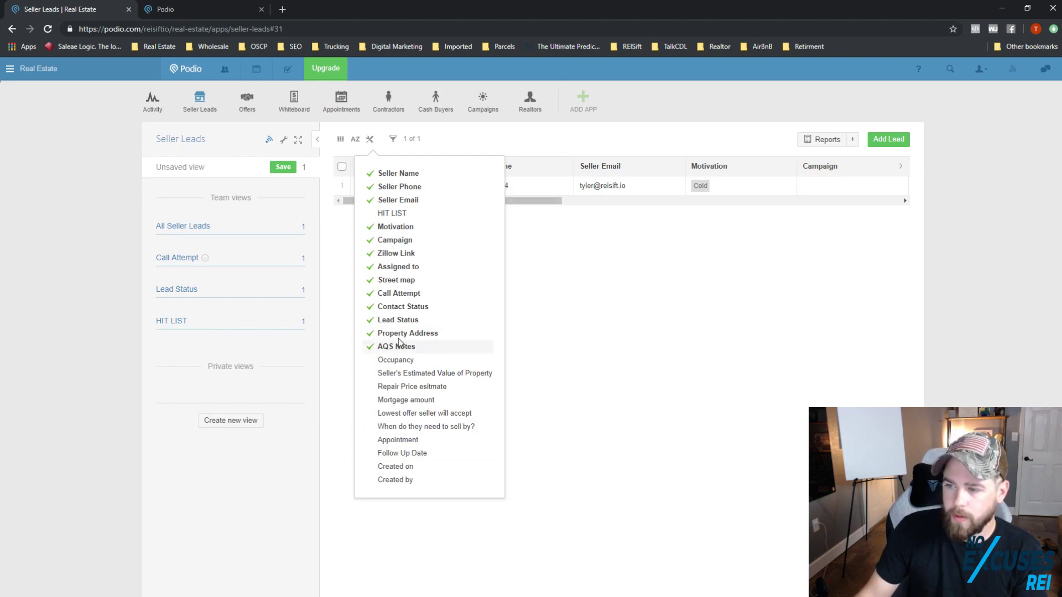
{"action": "left_click", "coordinate": [399, 344]}
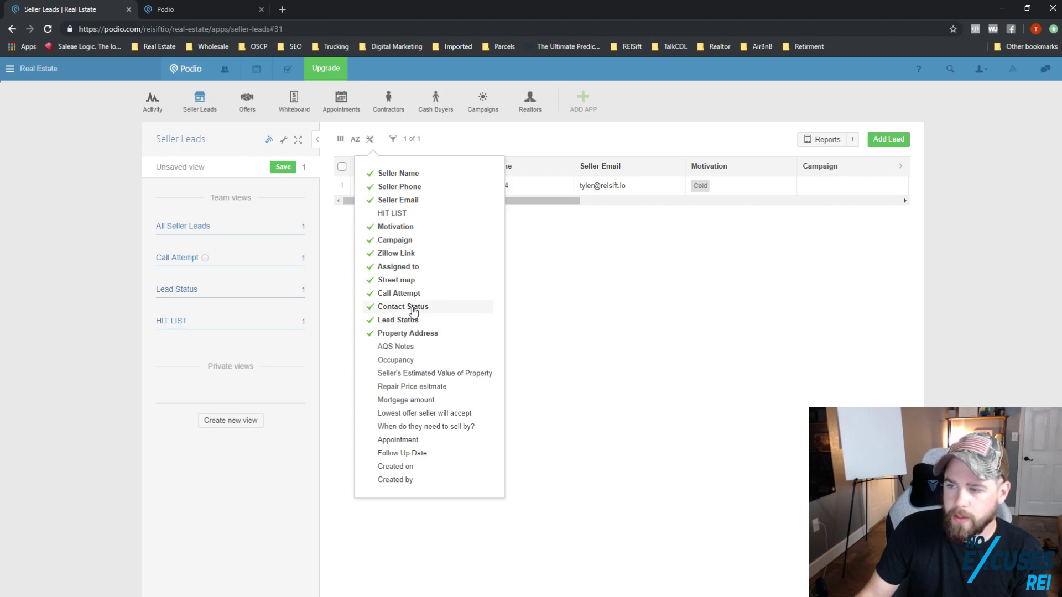
Step: Hide the Street map, Assigned to, Zillow Link, Campaign and Call Attempt columns
{"action": "left_click", "coordinate": [393, 279]}
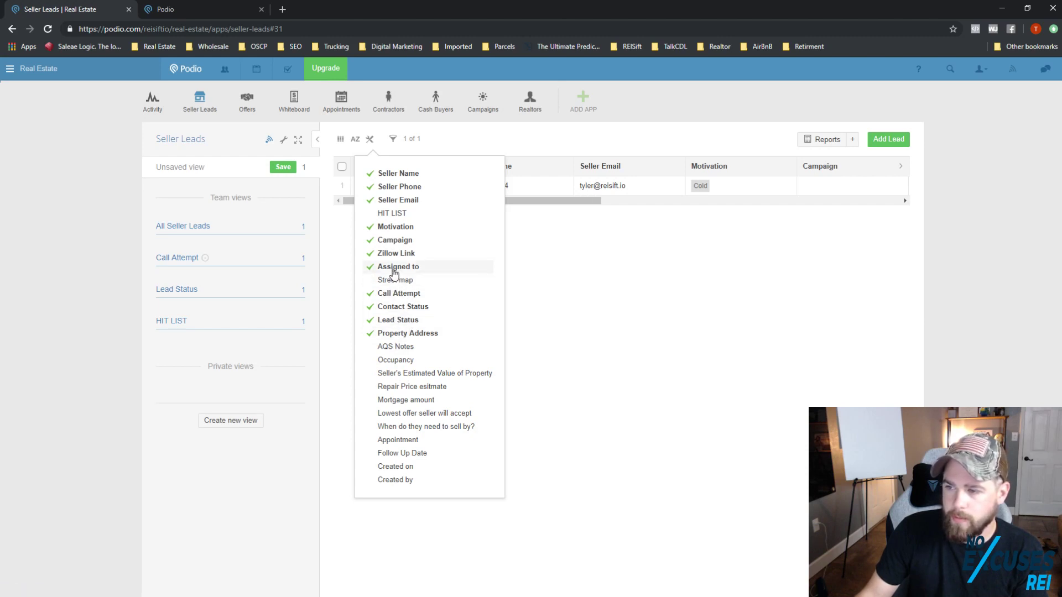
{"action": "left_click", "coordinate": [394, 272]}
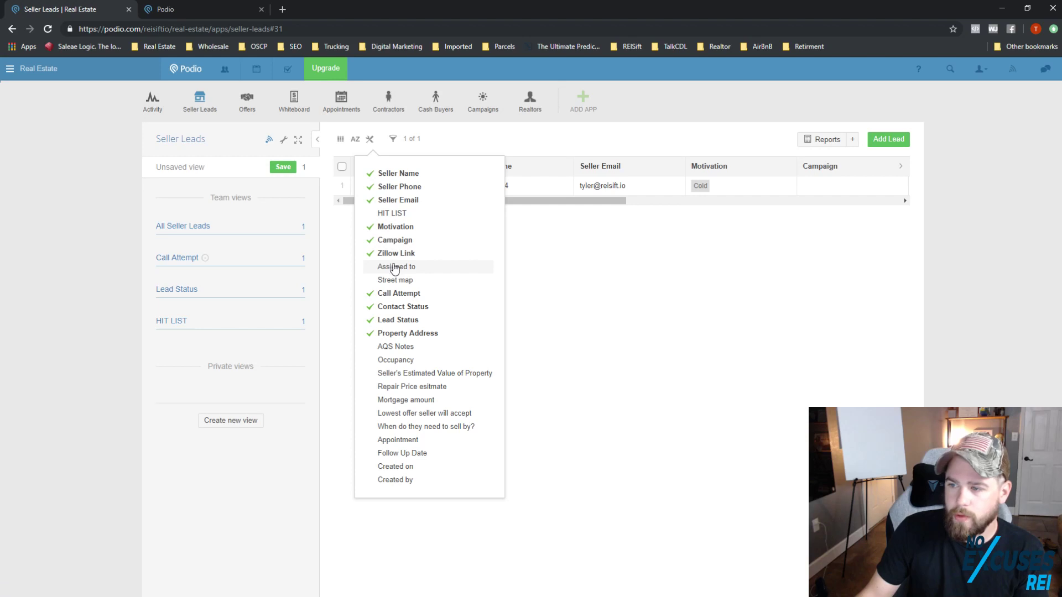
{"action": "left_click", "coordinate": [396, 254]}
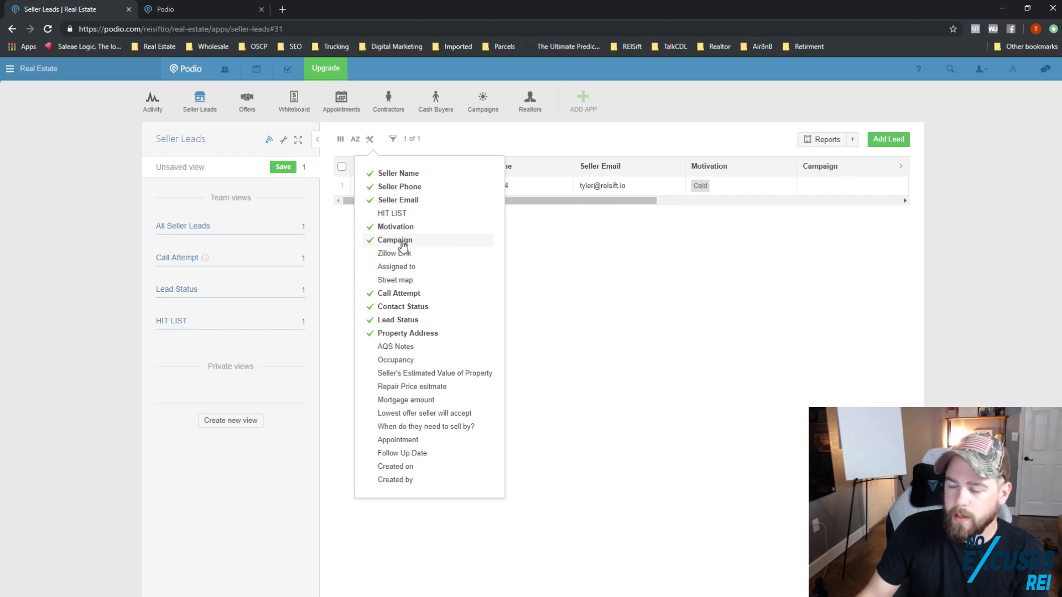
{"action": "left_click", "coordinate": [399, 242]}
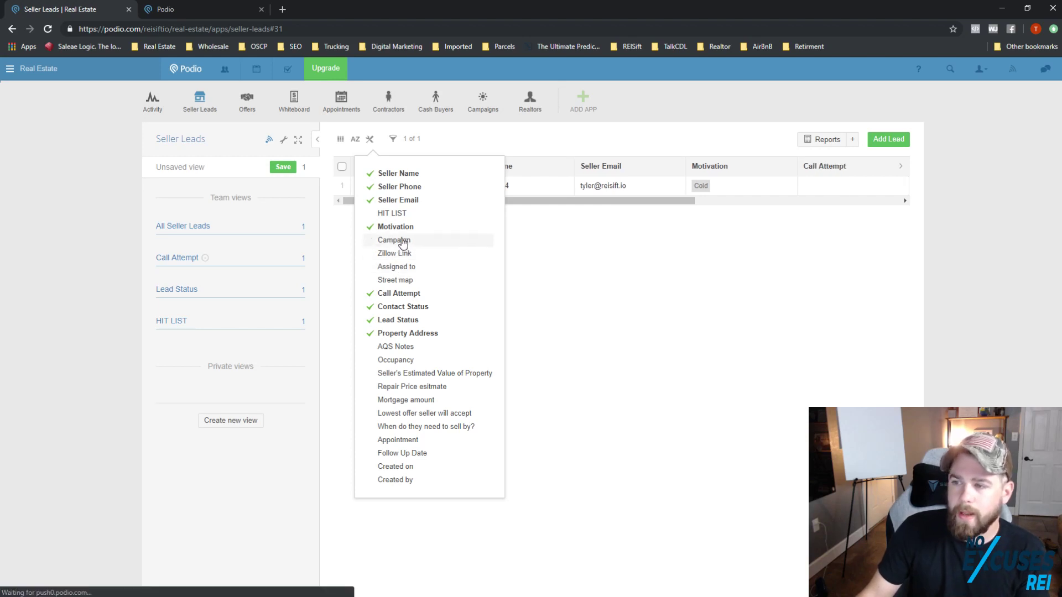
{"action": "left_click", "coordinate": [603, 257]}
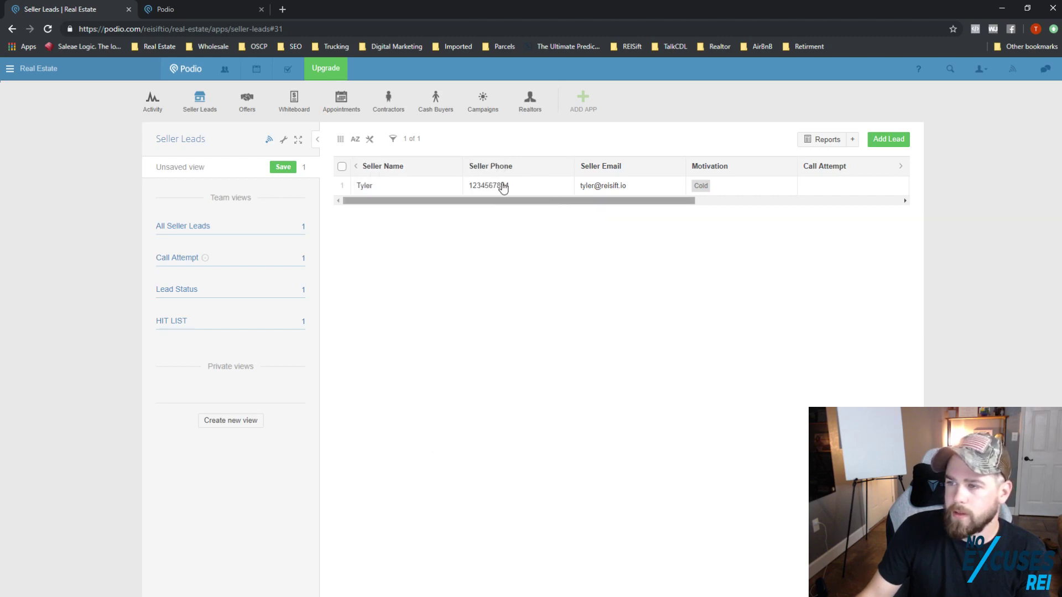
{"action": "left_click", "coordinate": [370, 139]}
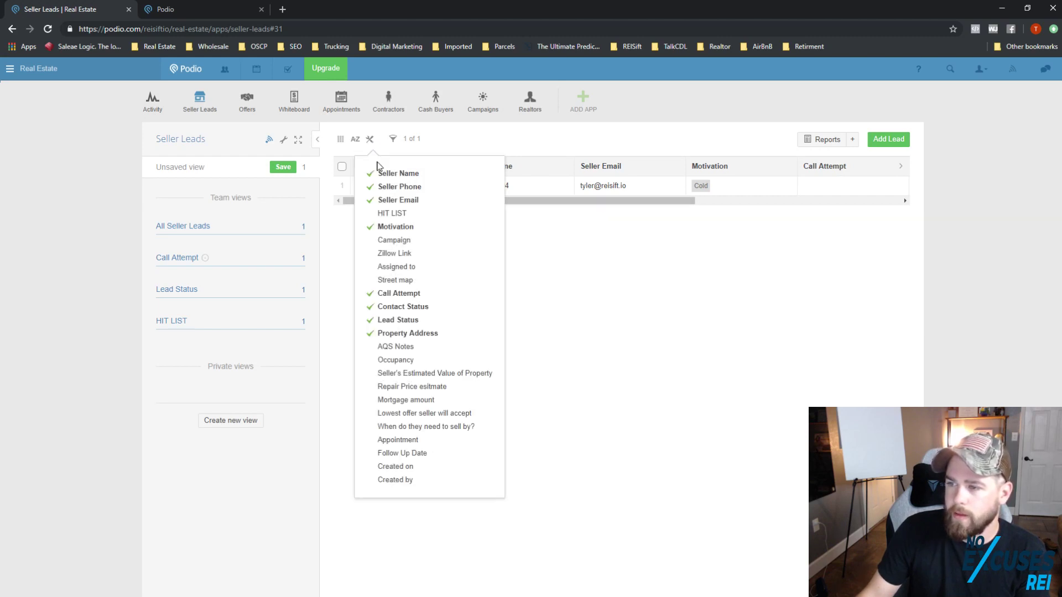
{"action": "left_click", "coordinate": [403, 297]}
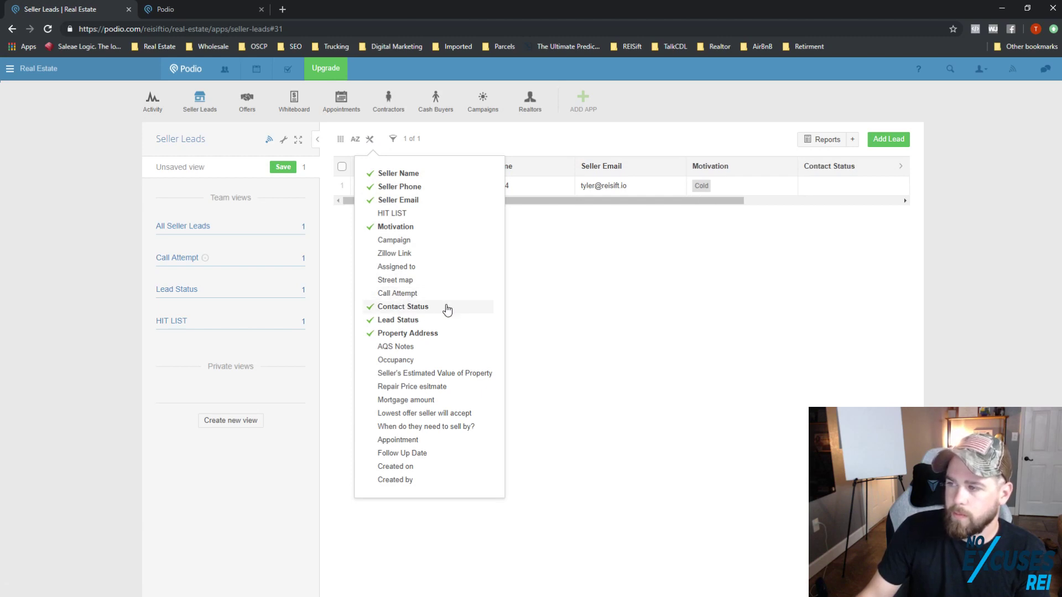
{"action": "left_click", "coordinate": [585, 293]}
{"action": "mouse_move", "coordinate": [469, 206]}
{"action": "left_mouse_down"}
{"action": "mouse_move", "coordinate": [649, 206]}
{"action": "mouse_move", "coordinate": [500, 216]}
{"action": "mouse_move", "coordinate": [682, 206]}
{"action": "mouse_move", "coordinate": [417, 207]}
{"action": "mouse_move", "coordinate": [701, 207]}
{"action": "mouse_move", "coordinate": [463, 201]}
{"action": "left_mouse_up"}
Step: Save the trimmed layout as a team view titled Default, with Split by None
{"action": "left_click", "coordinate": [283, 170]}
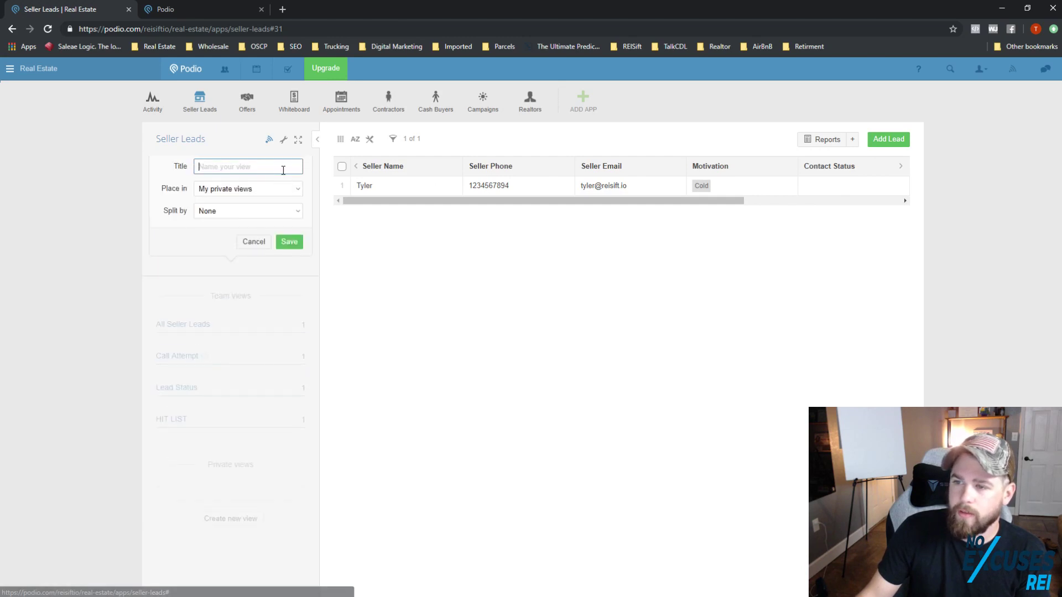
{"action": "left_click", "coordinate": [250, 192]}
{"action": "left_click", "coordinate": [247, 208]}
{"action": "left_click", "coordinate": [234, 170]}
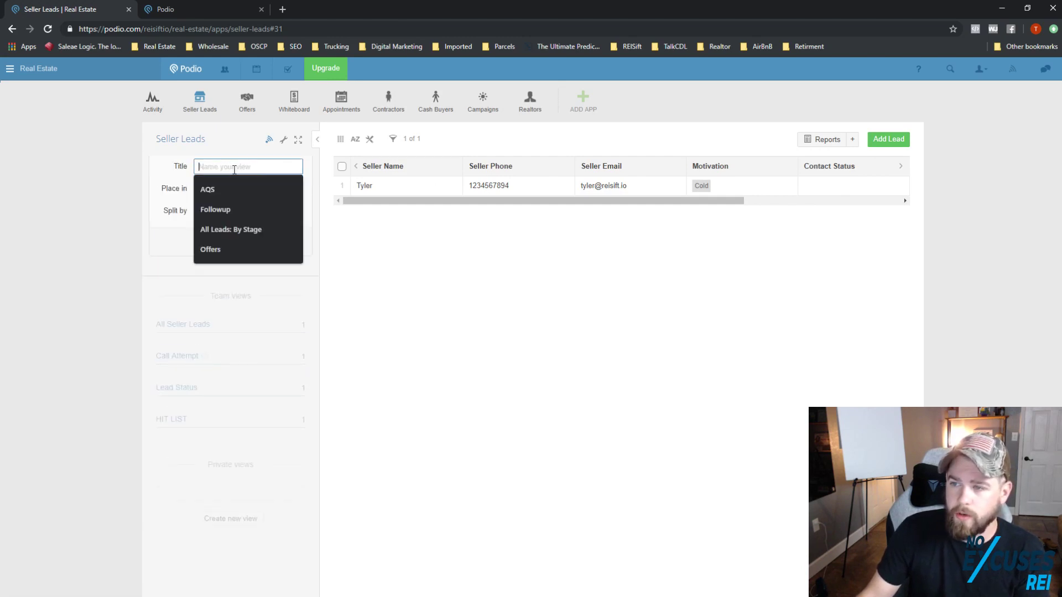
{"action": "type", "text": "Default"}
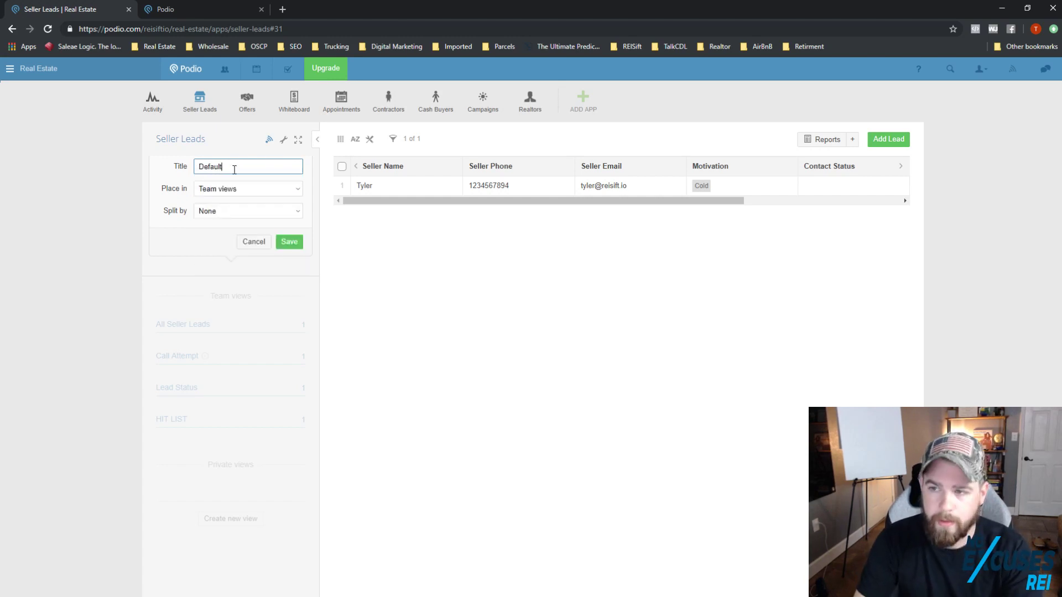
{"action": "left_click", "coordinate": [273, 213]}
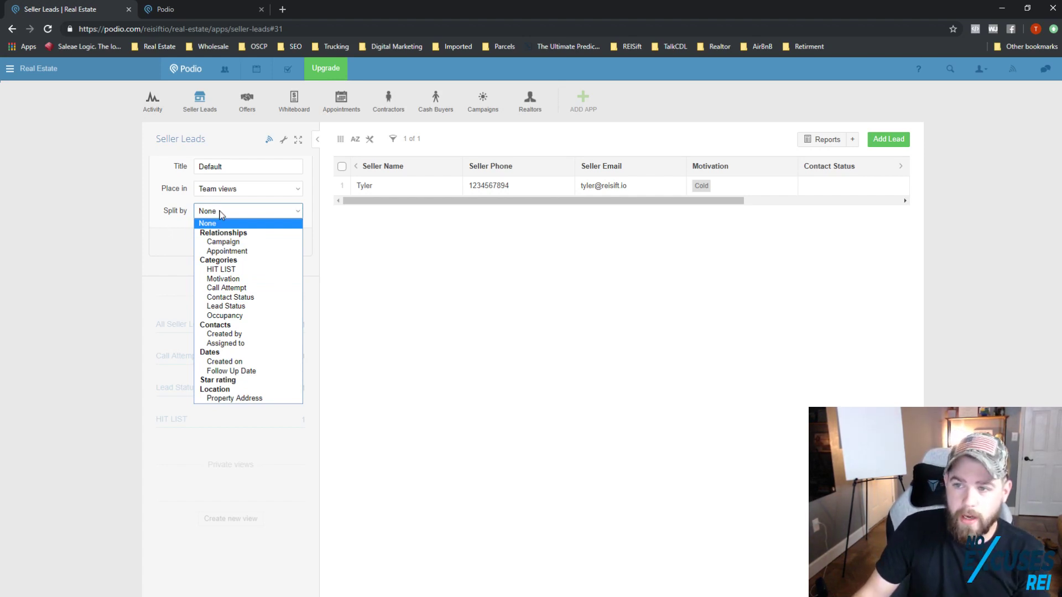
{"action": "left_click", "coordinate": [285, 215]}
{"action": "left_click", "coordinate": [289, 241]}
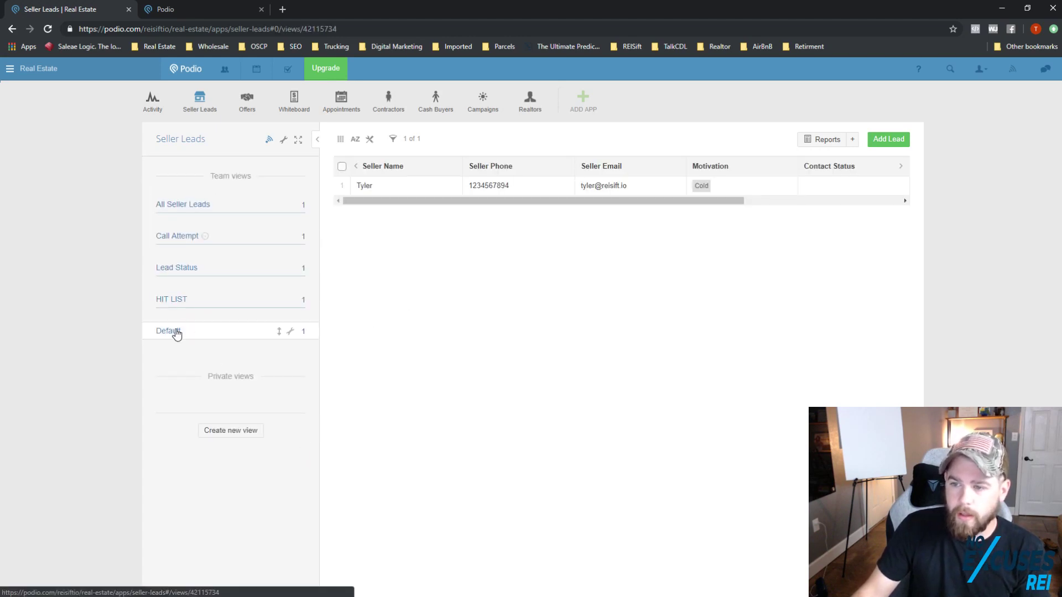
Step: Move the Default view directly under All Seller Leads and reload Seller Leads
{"action": "left_click_drag", "start_coordinate": [279, 334], "coordinate": [267, 232]}
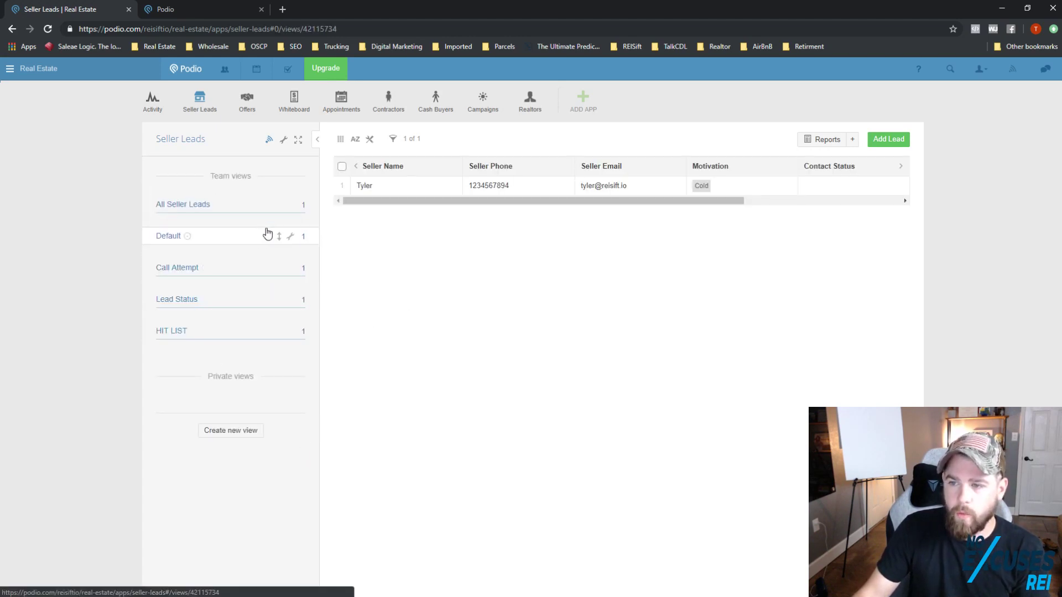
{"action": "mouse_move", "coordinate": [187, 239]}
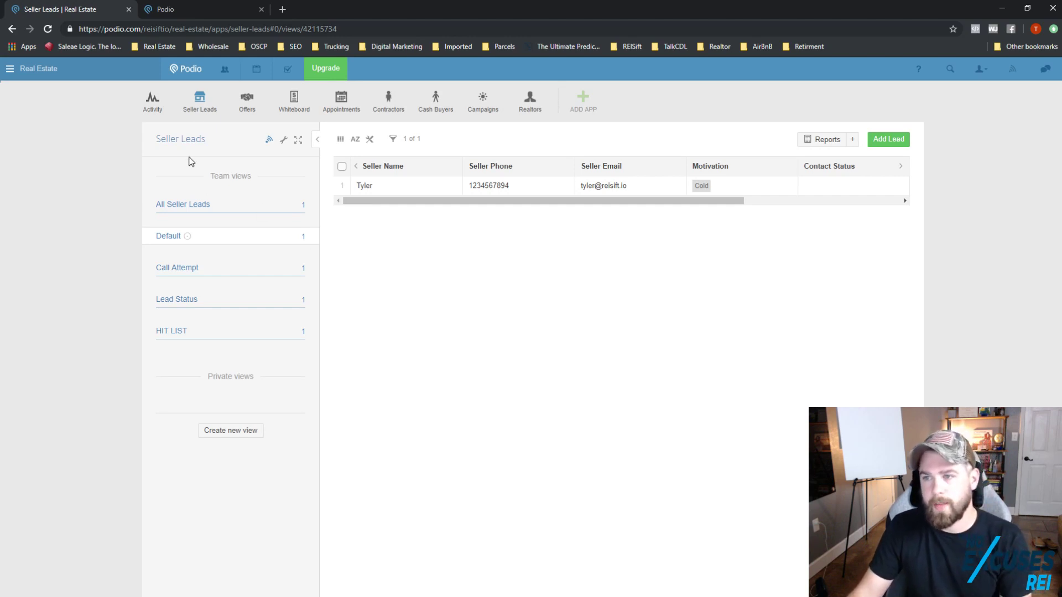
{"action": "left_click", "coordinate": [201, 110]}
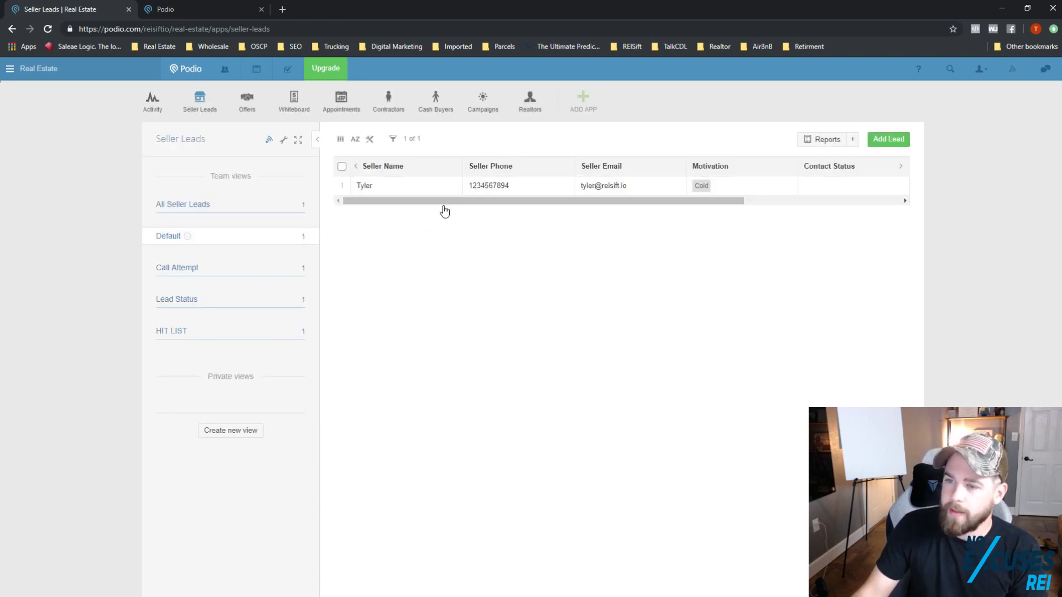
Step: Delete the Call Attempt team view
{"action": "left_click", "coordinate": [290, 269]}
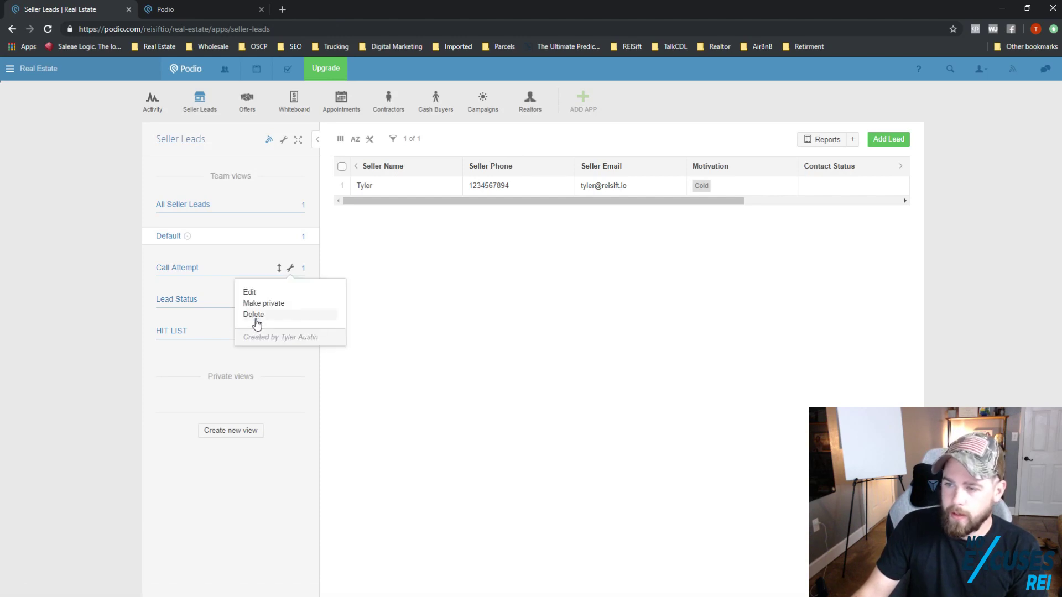
{"action": "left_click", "coordinate": [253, 315]}
{"action": "key", "text": "Return"}
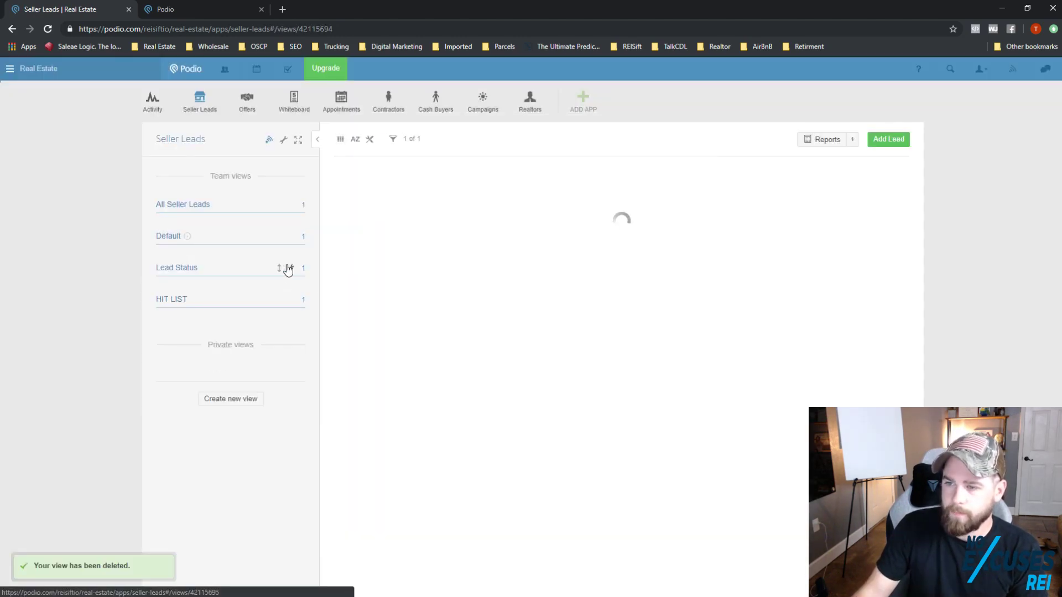
Step: Switch to the HIT LIST view and open the test lead's record
{"action": "left_click", "coordinate": [290, 269]}
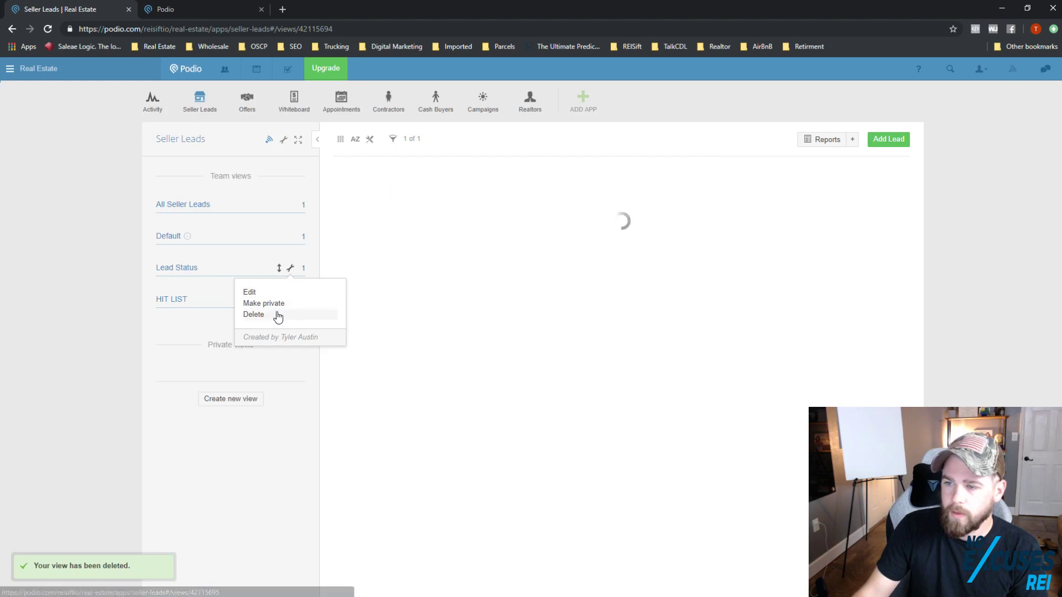
{"action": "left_click", "coordinate": [189, 300]}
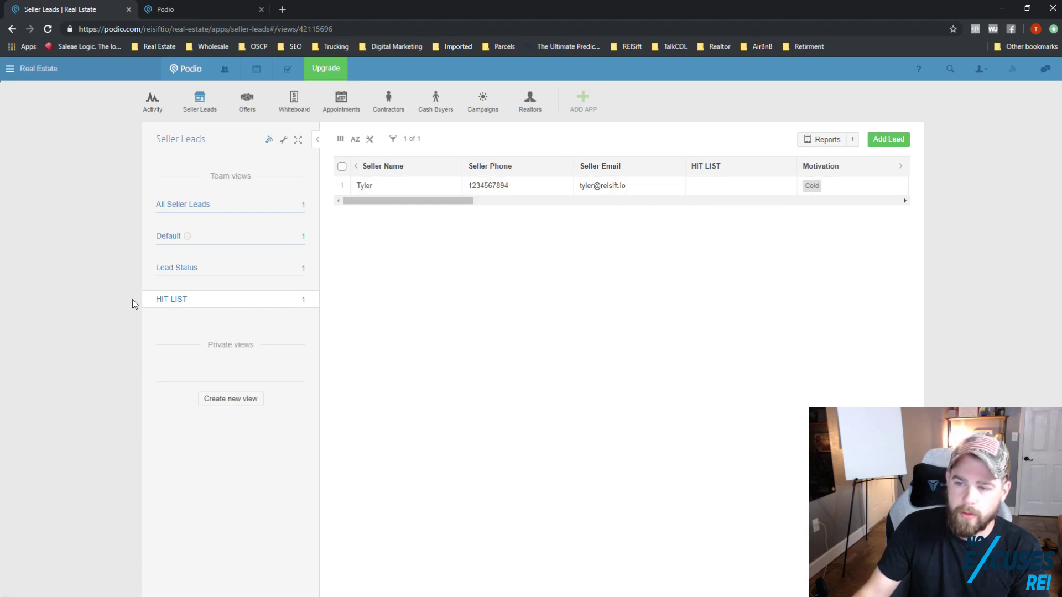
{"action": "left_click", "coordinate": [418, 188]}
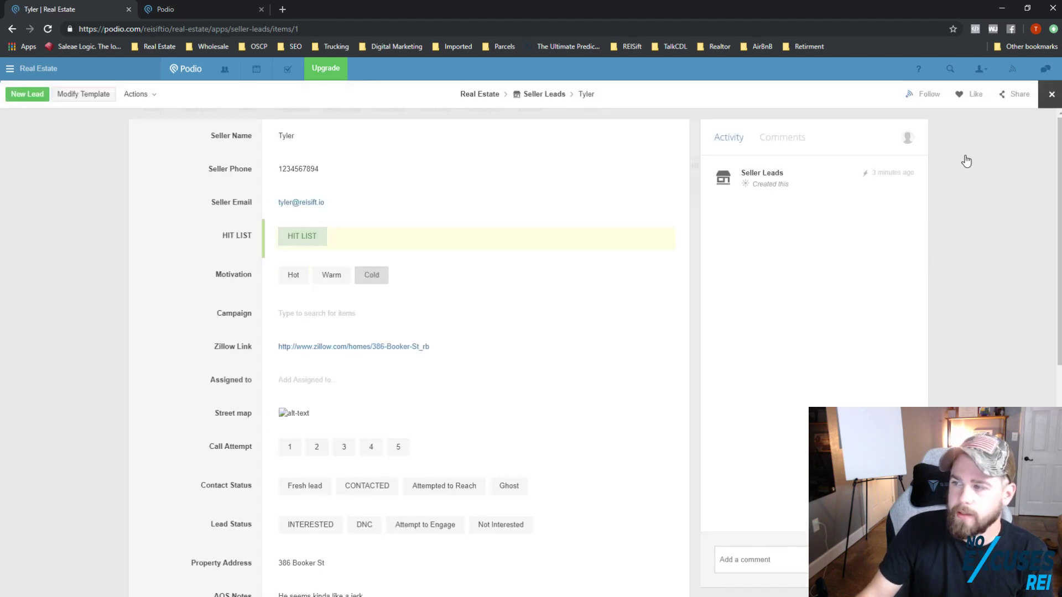
Step: Close the lead record and filter the HIT LIST view to leads tagged HIT LIST
{"action": "left_click", "coordinate": [1051, 94]}
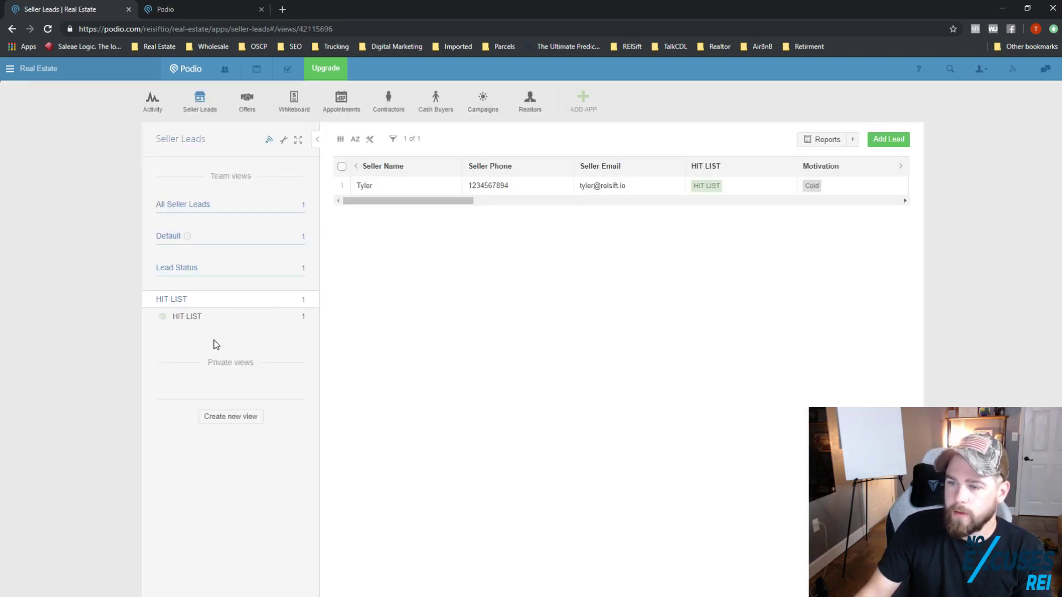
{"action": "left_click", "coordinate": [191, 319]}
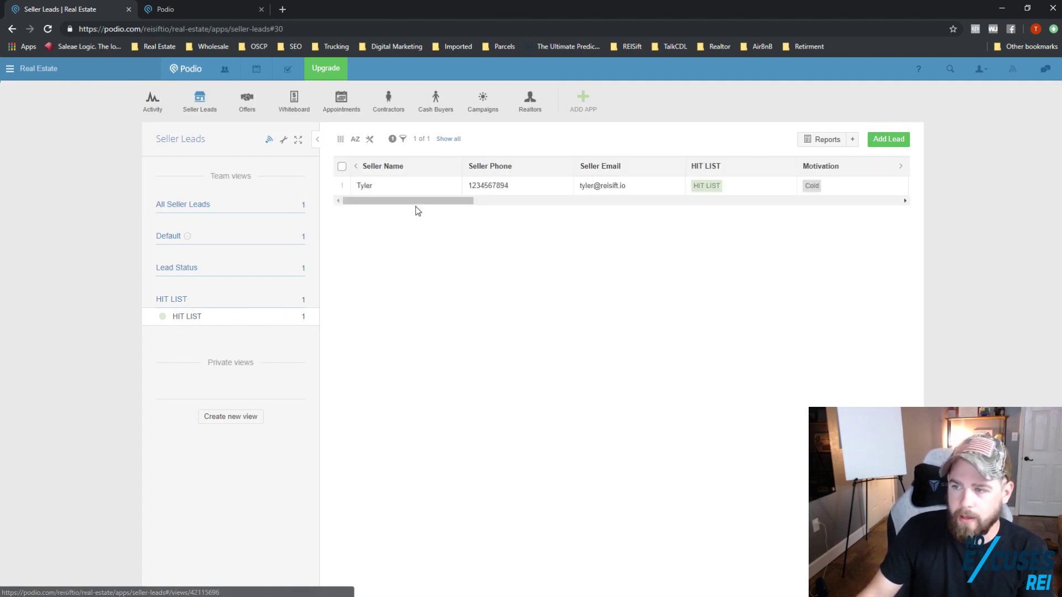
{"action": "left_click_drag", "start_coordinate": [416, 207], "coordinate": [355, 203]}
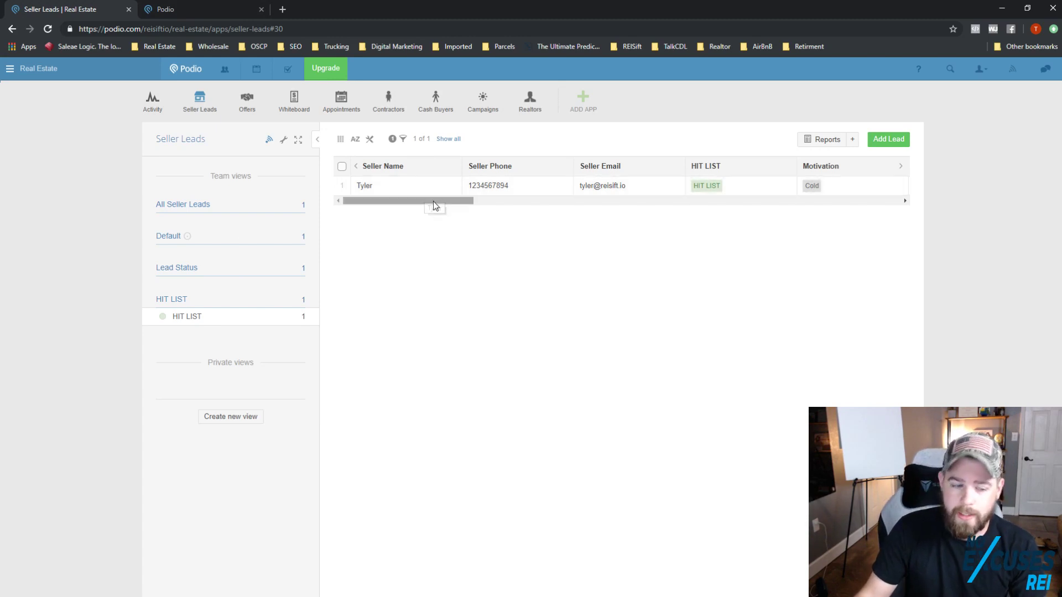
Step: Close the webform thank-you tab and open the workspace's Offers app
{"action": "left_click", "coordinate": [216, 9]}
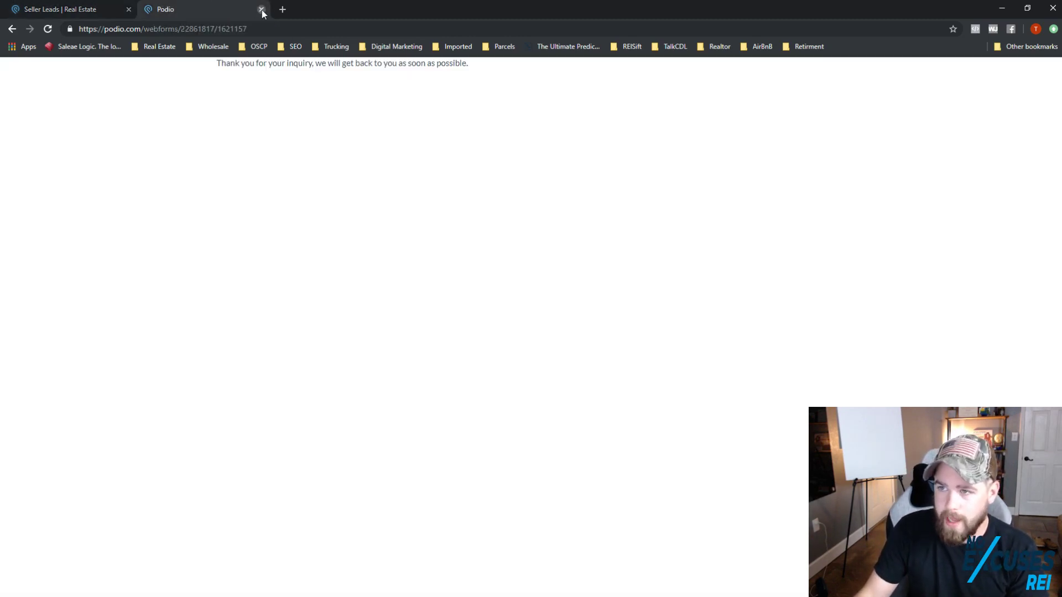
{"action": "left_click", "coordinate": [261, 9]}
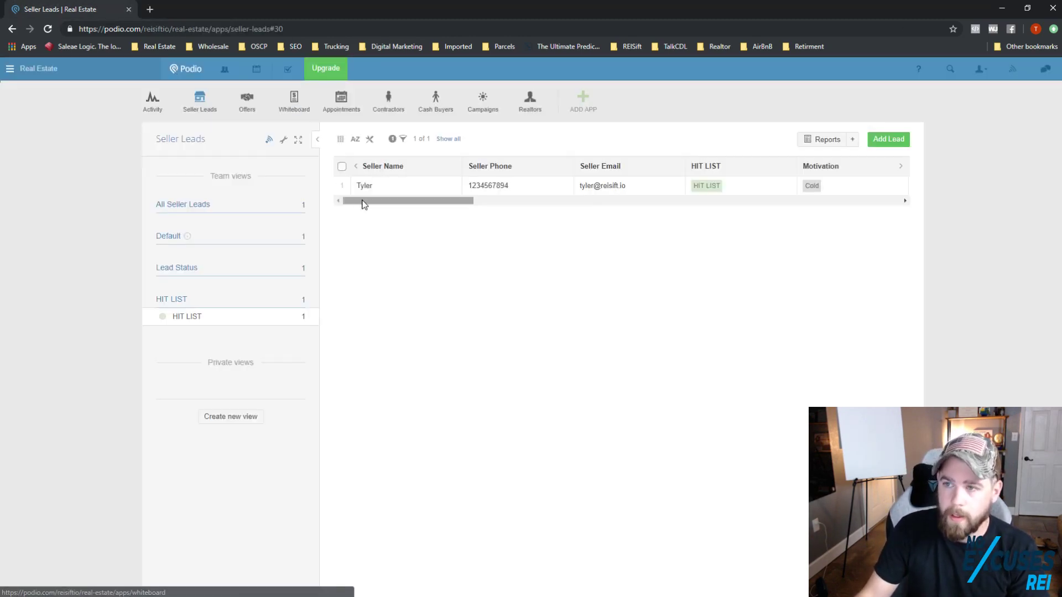
{"action": "left_click", "coordinate": [248, 105]}
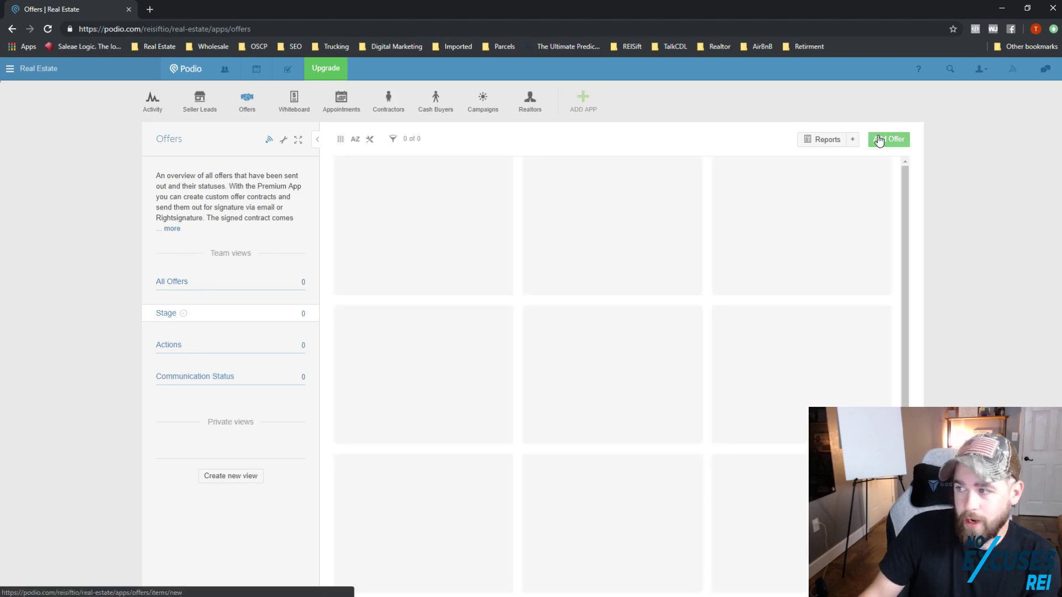
{"action": "left_click", "coordinate": [880, 141]}
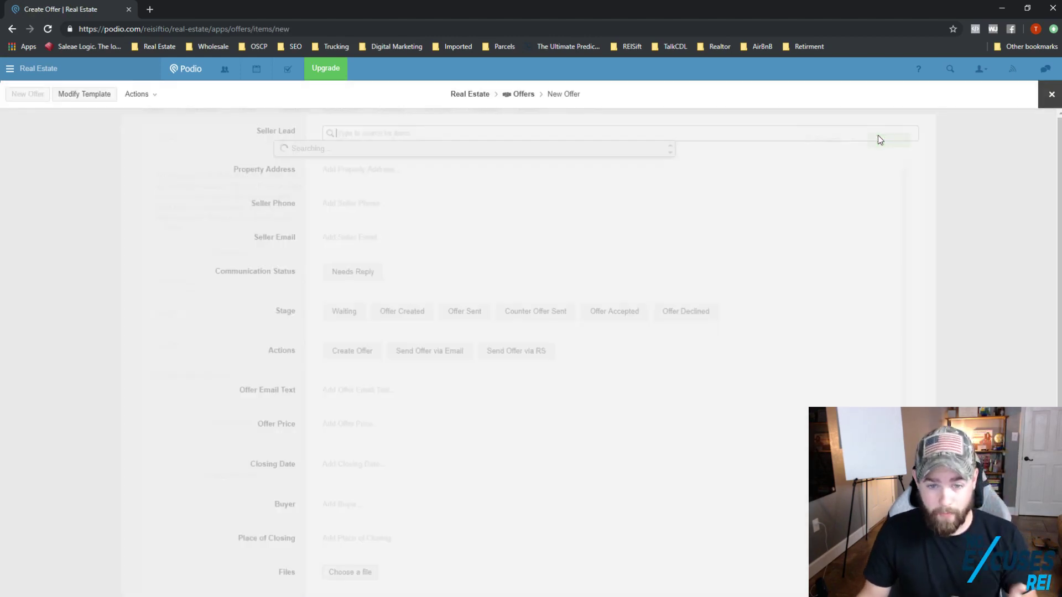
{"action": "left_click", "coordinate": [289, 139]}
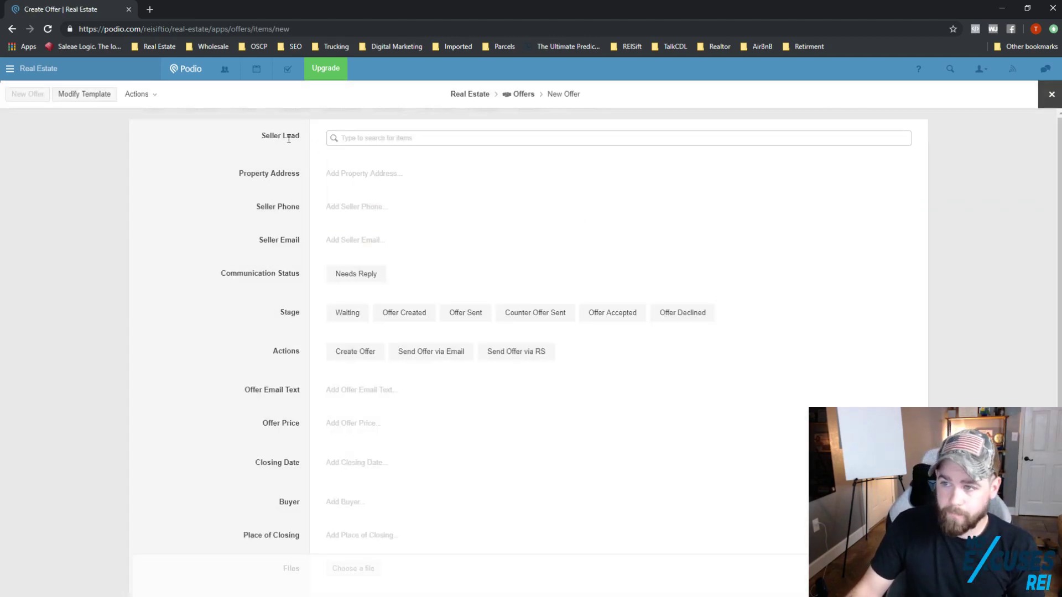
{"action": "left_click", "coordinate": [346, 138]}
{"action": "left_click", "coordinate": [367, 168]}
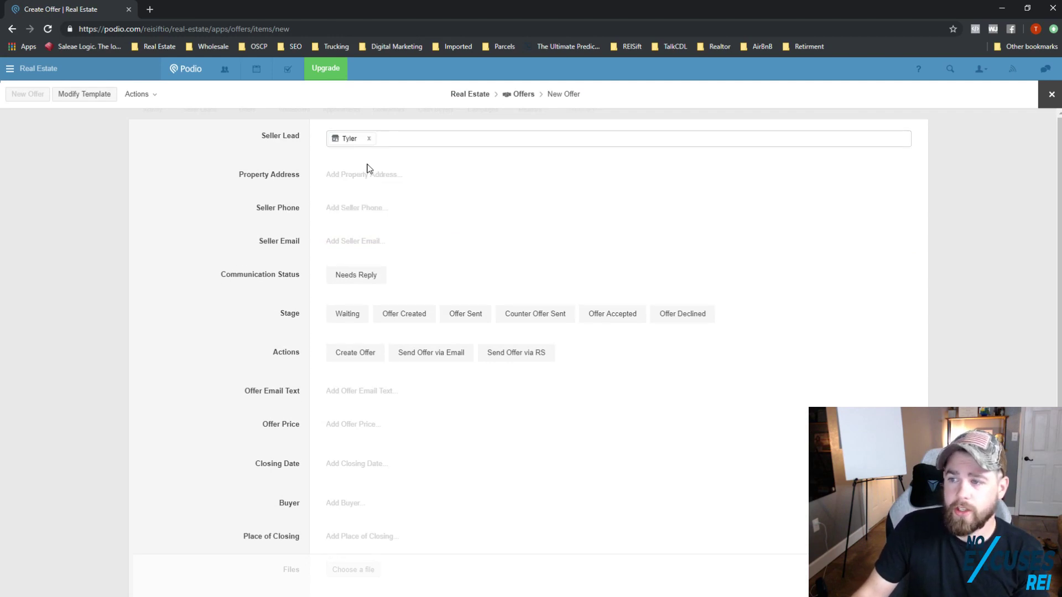
{"action": "left_click", "coordinate": [357, 236]}
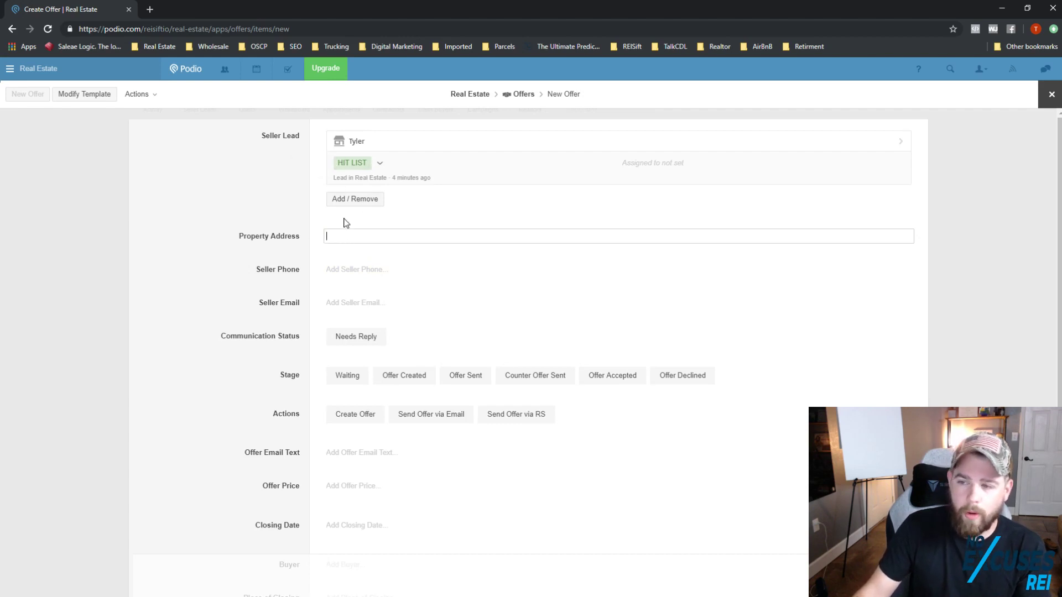
{"action": "scroll", "coordinate": [359, 310], "scroll_direction": "down", "scroll_amount": 2}
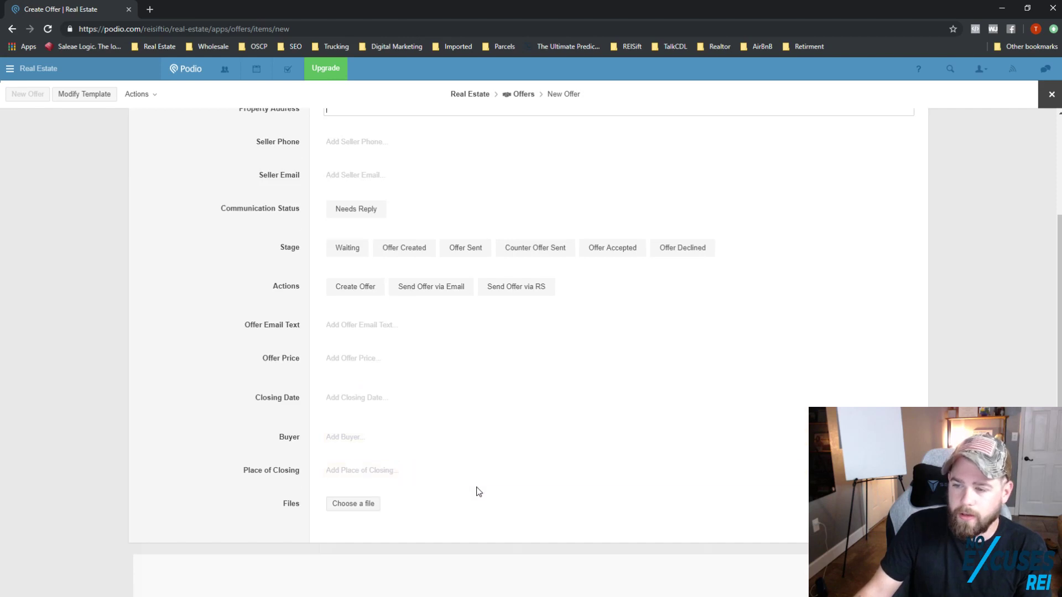
{"action": "left_click", "coordinate": [384, 293]}
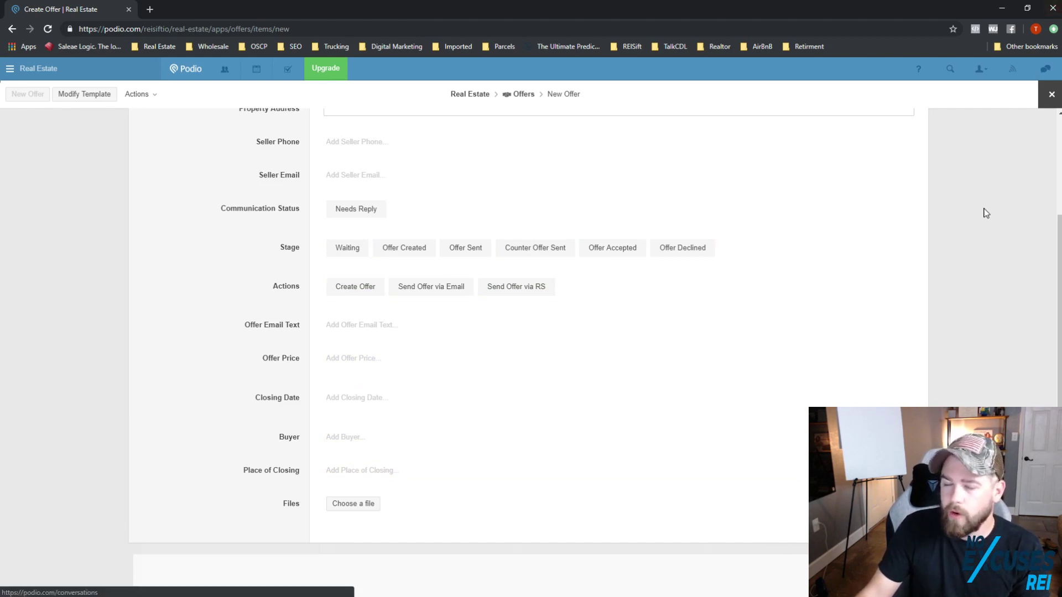
{"action": "scroll", "coordinate": [976, 229], "scroll_direction": "up", "scroll_amount": 1}
{"action": "scroll", "coordinate": [976, 229], "scroll_direction": "up", "scroll_amount": 3}
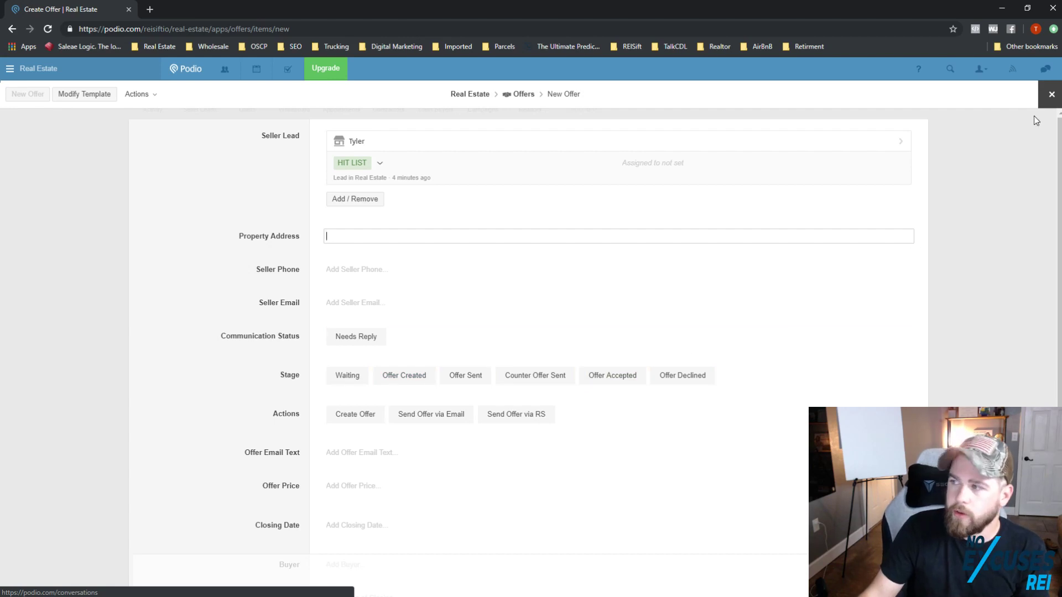
{"action": "left_click", "coordinate": [1052, 94]}
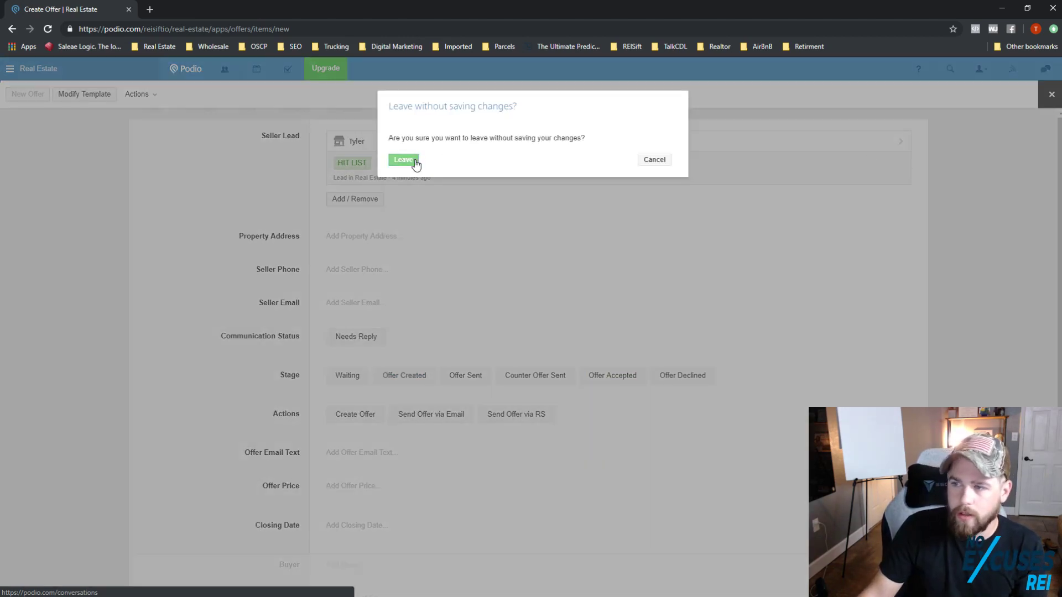
{"action": "left_click", "coordinate": [407, 161]}
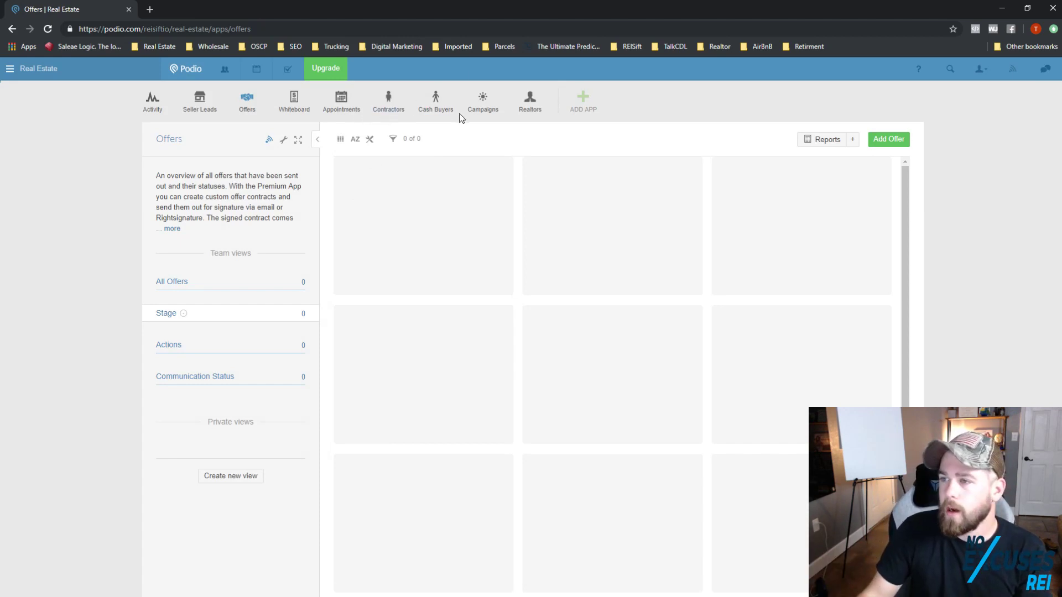
Step: Open the Campaigns app and start a blank New Campaign form
{"action": "left_click", "coordinate": [482, 107]}
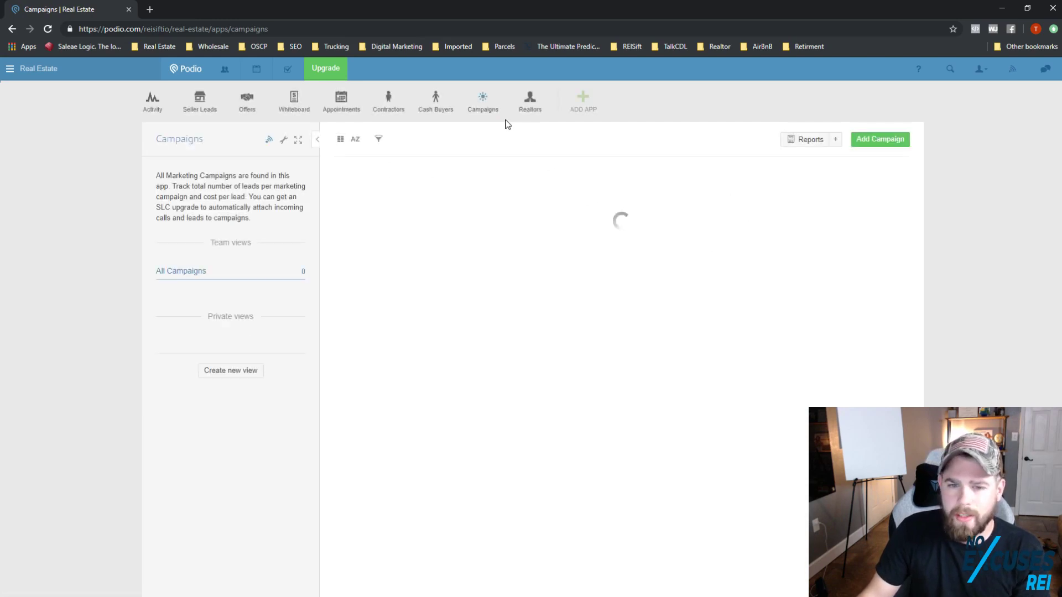
{"action": "left_click", "coordinate": [885, 139]}
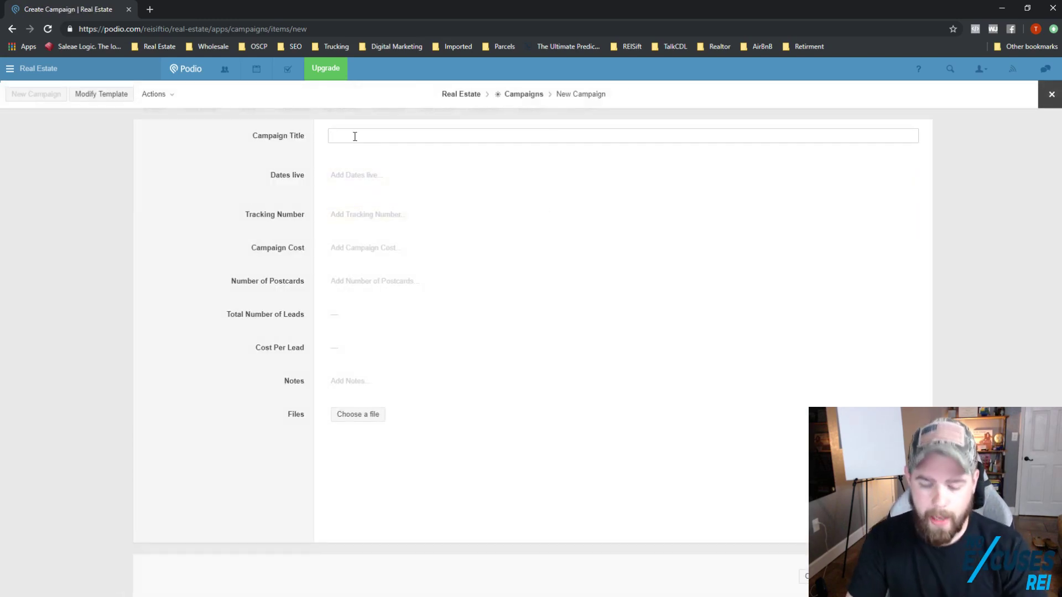
Step: Title the campaign 'DM - June 2019 - OO HE - Street V3', live from 1 June 2019
{"action": "type", "text": "M"}
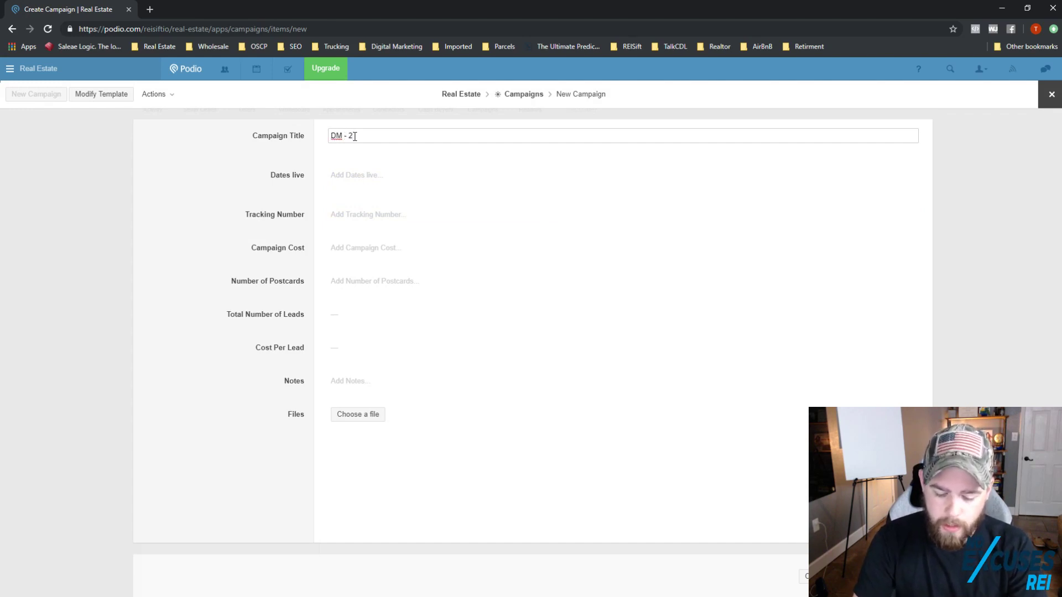
{"action": "type", "text": " - June"}
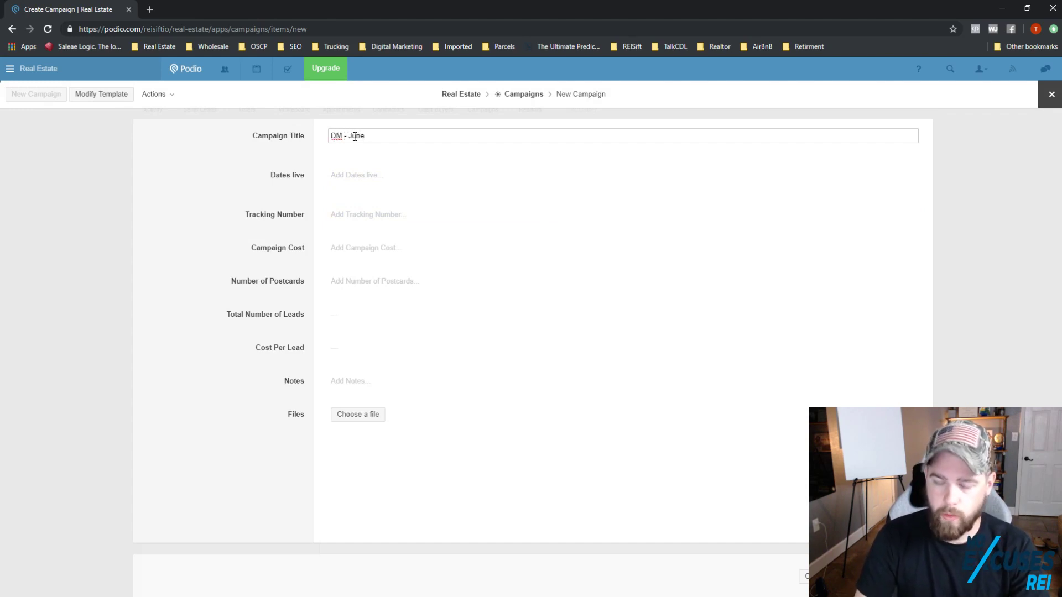
{"action": "type", "text": " 2019 -"}
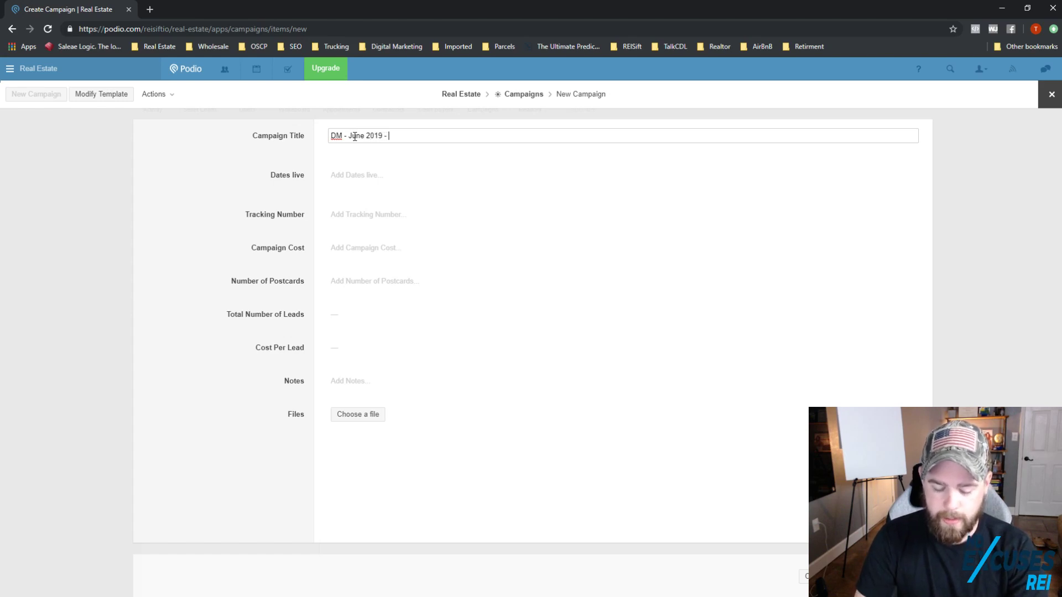
{"action": "type", "text": " OO HE"}
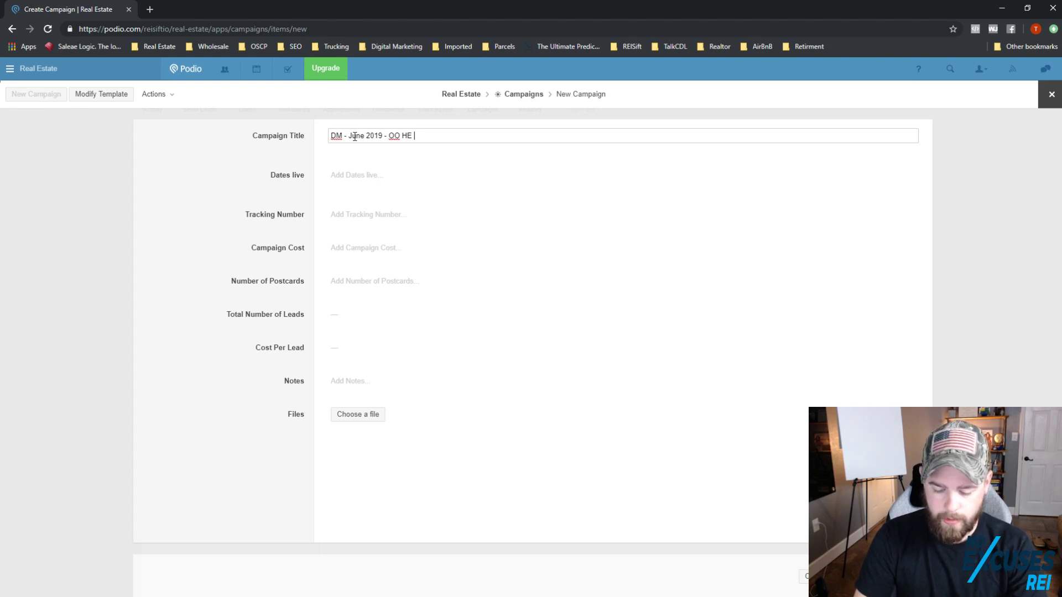
{"action": "type", "text": " - Street V3"}
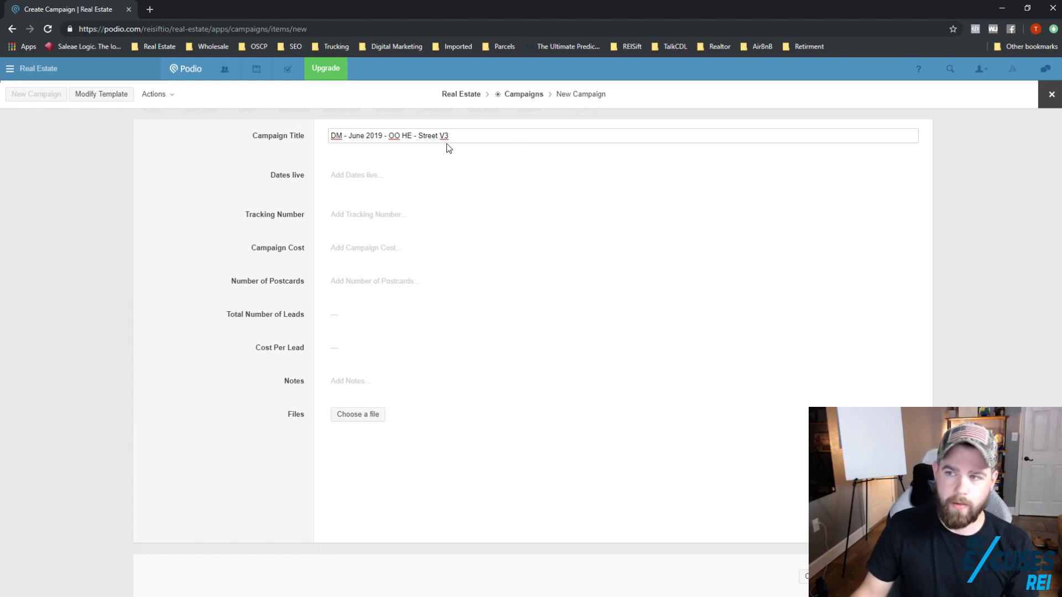
{"action": "triple_click", "coordinate": [409, 140]}
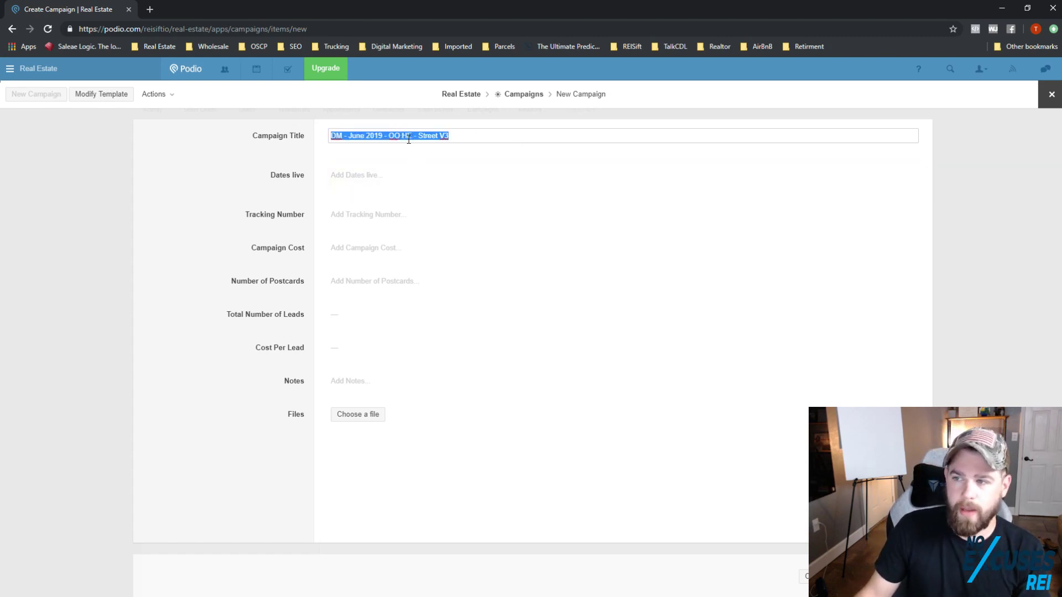
{"action": "left_click", "coordinate": [340, 177]}
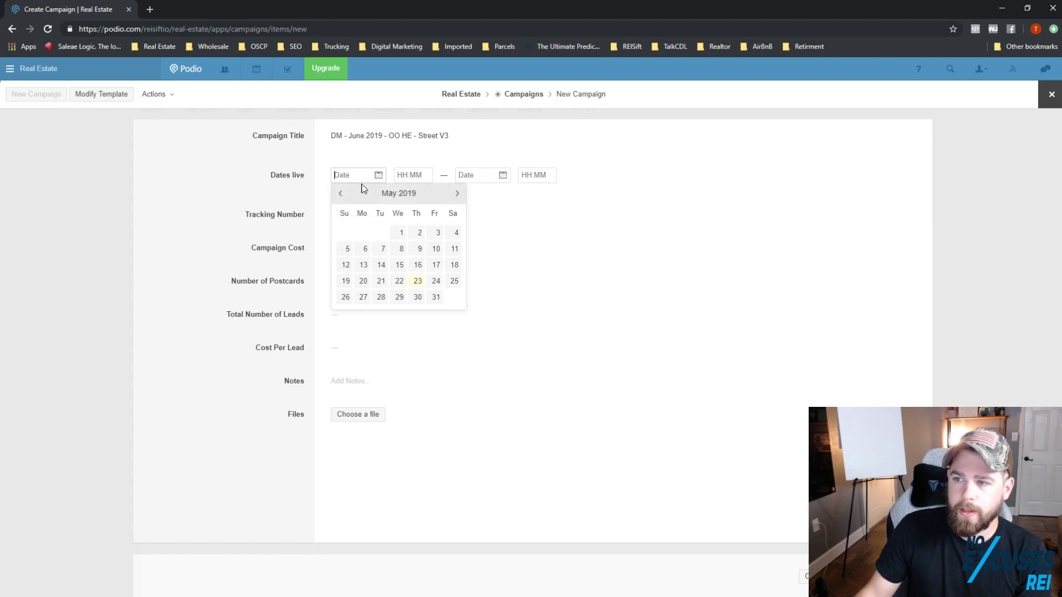
{"action": "left_click", "coordinate": [457, 193]}
{"action": "left_click", "coordinate": [455, 232]}
{"action": "left_click", "coordinate": [348, 222]}
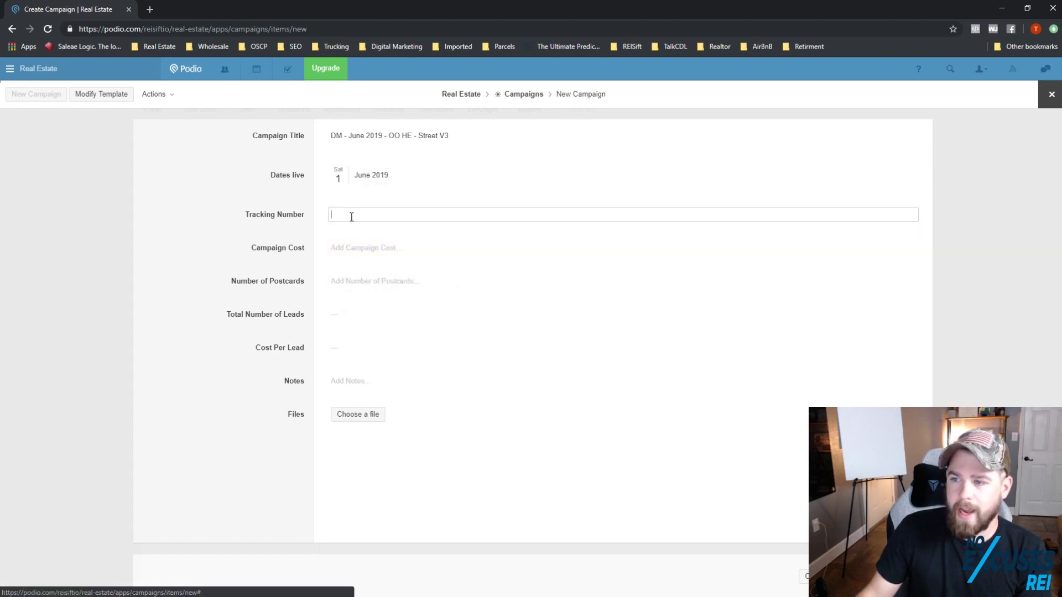
Step: Set the campaign cost to $1,600 and the postcard count to 4,000
{"action": "left_click", "coordinate": [356, 248]}
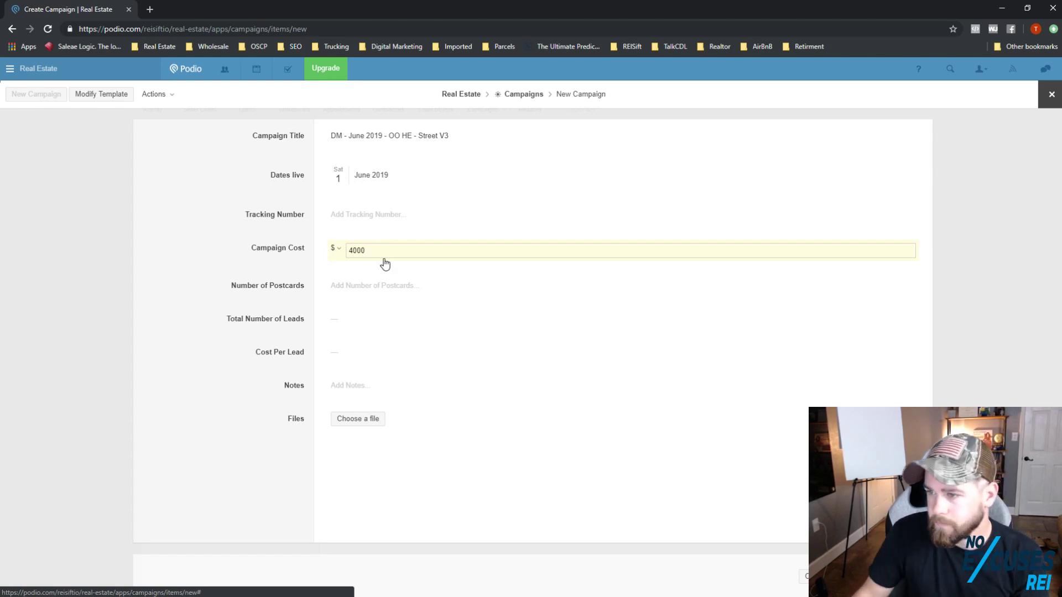
{"action": "left_click", "coordinate": [363, 286]}
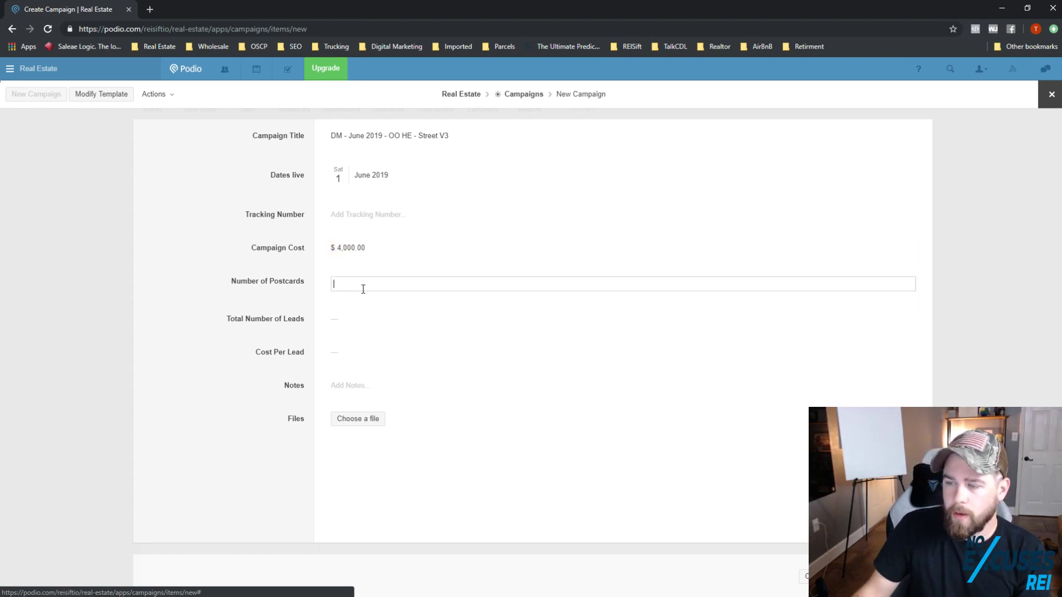
{"action": "type", "text": "04"}
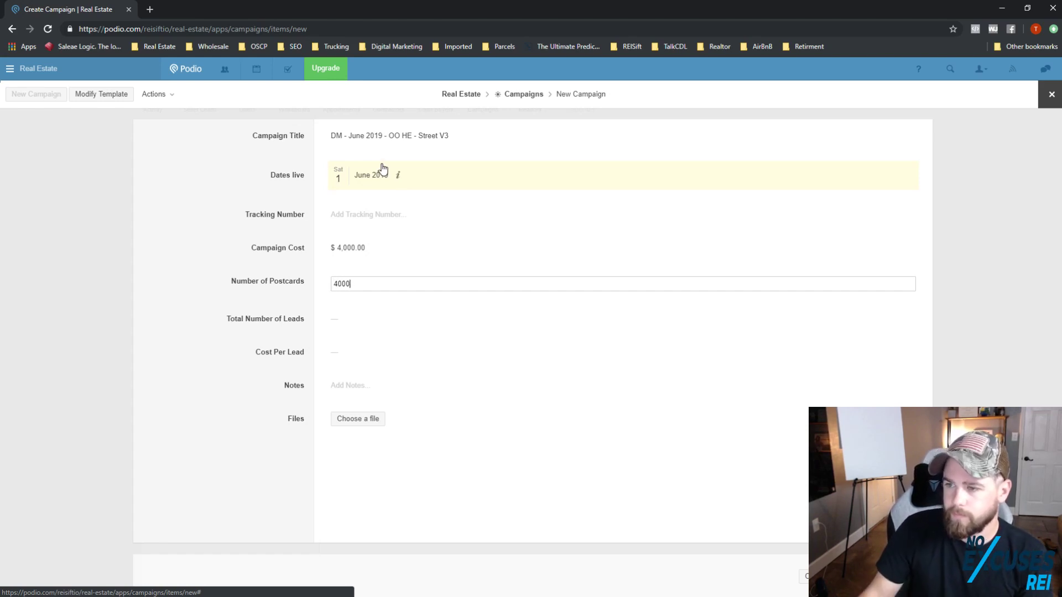
{"action": "left_click", "coordinate": [281, 260]}
{"action": "left_click", "coordinate": [368, 248]}
{"action": "double_click", "coordinate": [367, 248]}
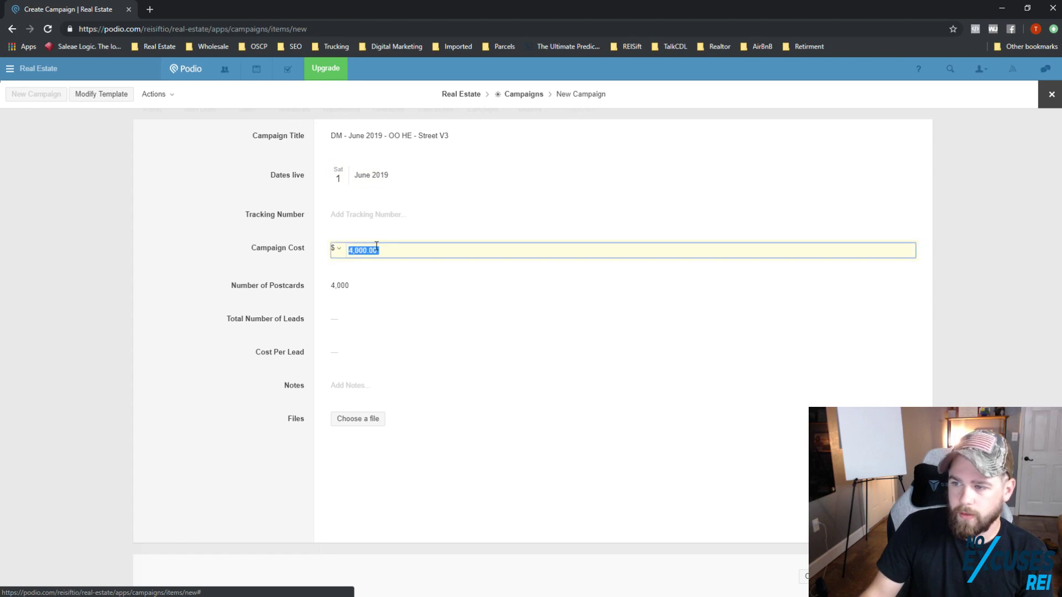
{"action": "type", "text": "1600"}
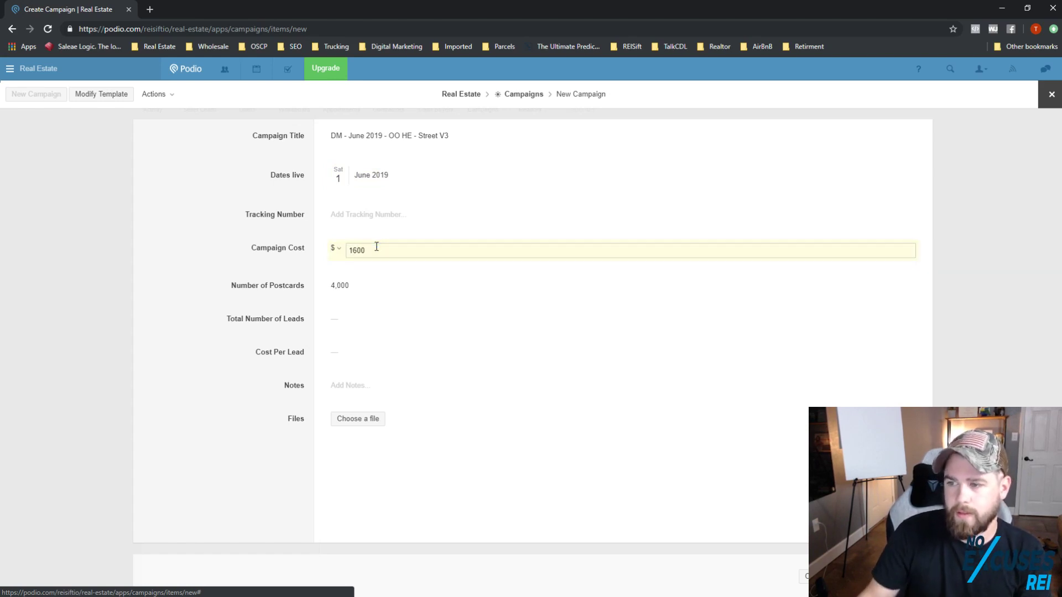
{"action": "left_click", "coordinate": [272, 270]}
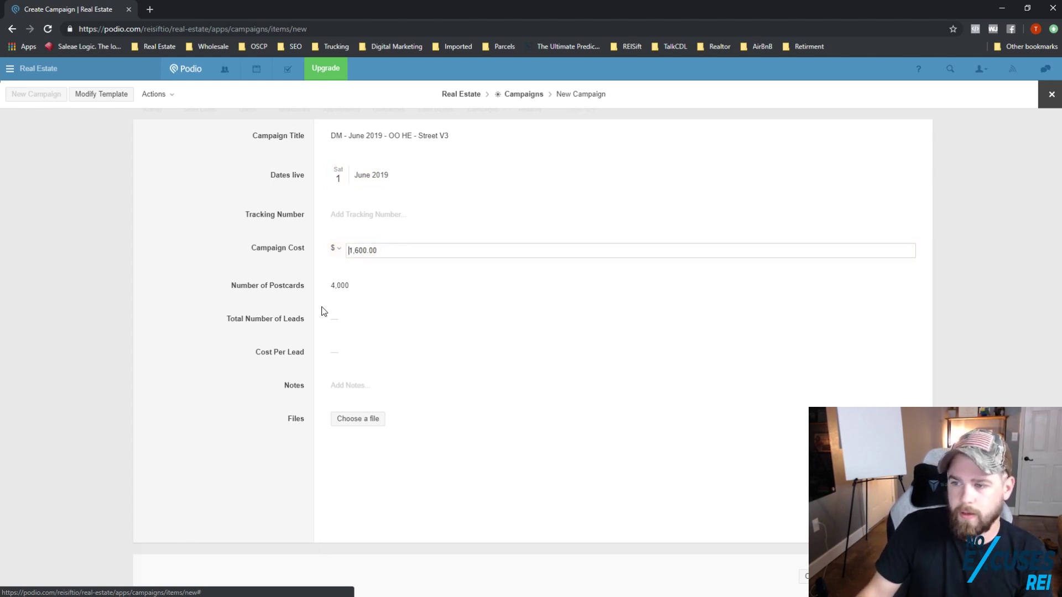
Step: Save the new campaign and close its record
{"action": "left_click", "coordinate": [885, 576]}
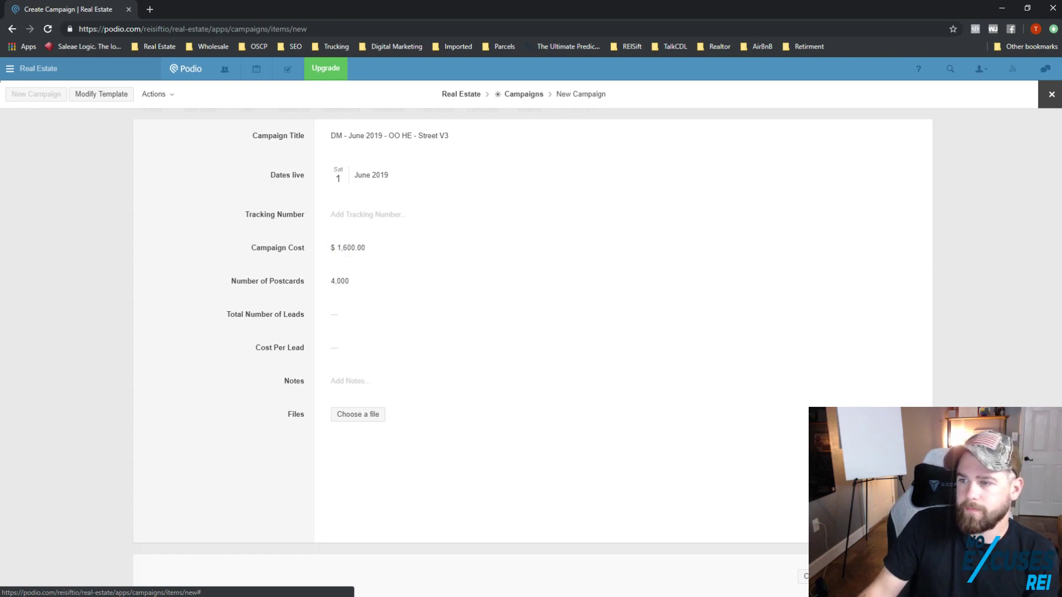
{"action": "left_click", "coordinate": [1052, 94]}
{"action": "left_click", "coordinate": [208, 108]}
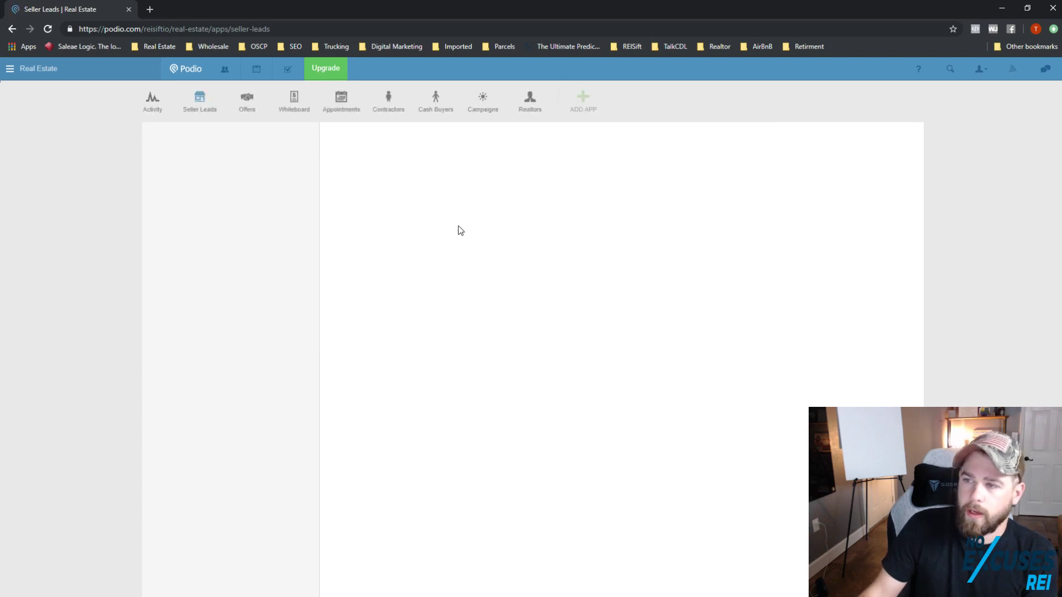
Step: Set the seller lead's Campaign to DM - June 2019 - OO HE - Street V3, then close it
{"action": "left_click", "coordinate": [379, 188]}
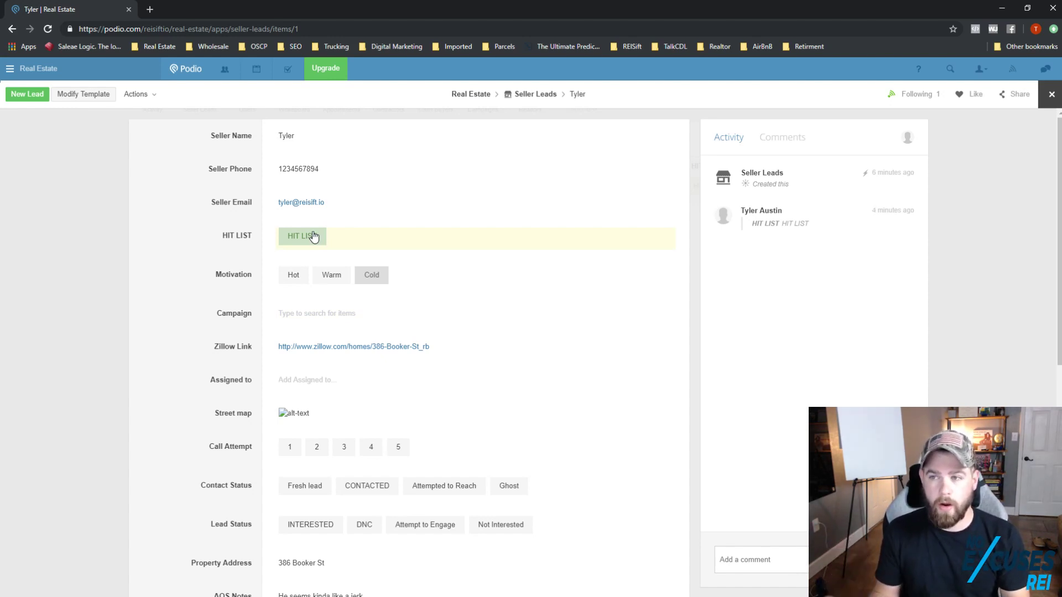
{"action": "left_click", "coordinate": [336, 313]}
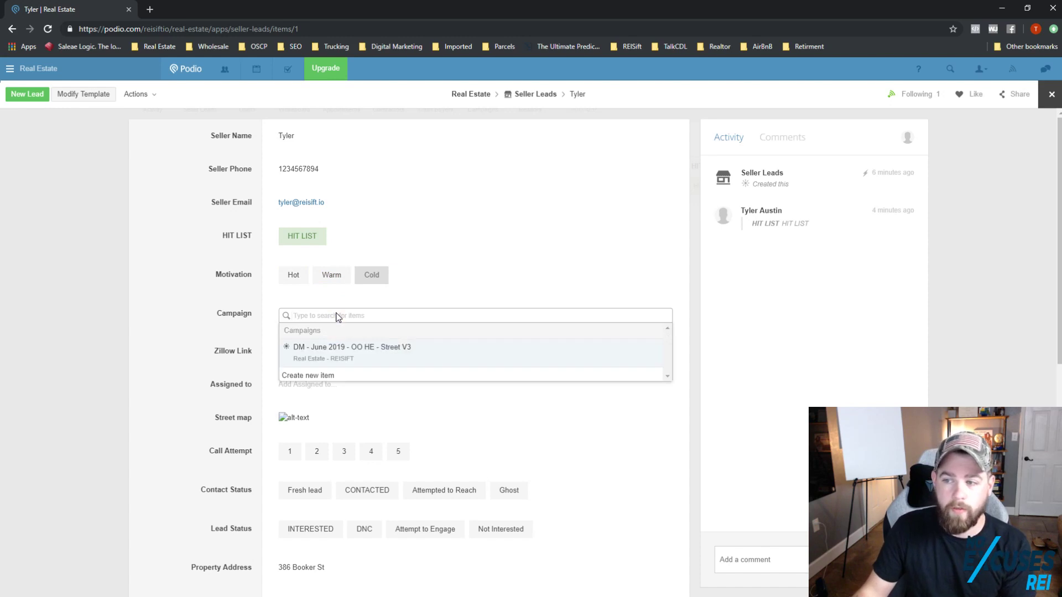
{"action": "left_click", "coordinate": [355, 351]}
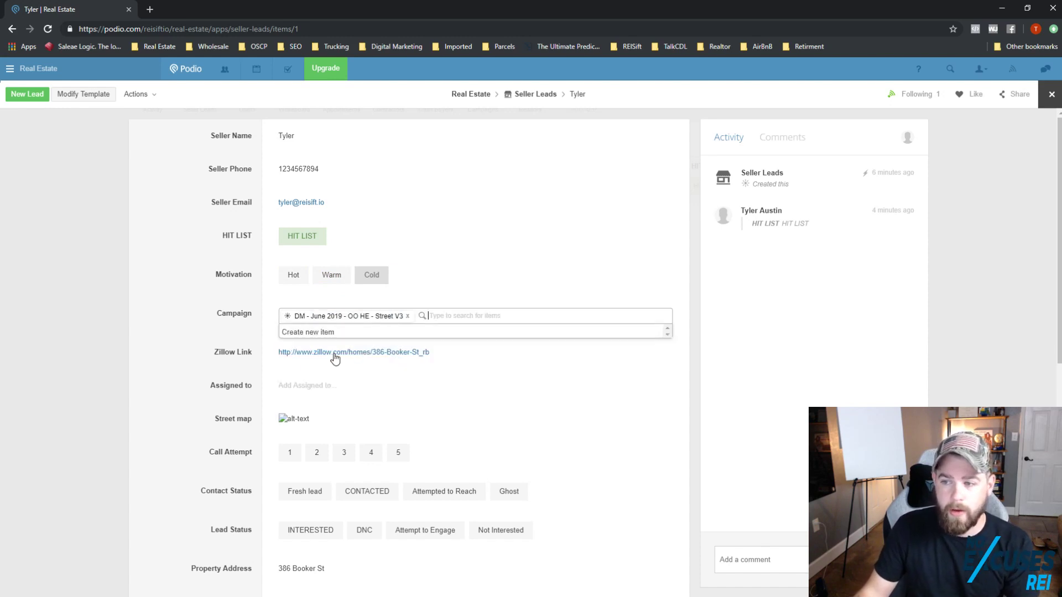
{"action": "left_click", "coordinate": [224, 334]}
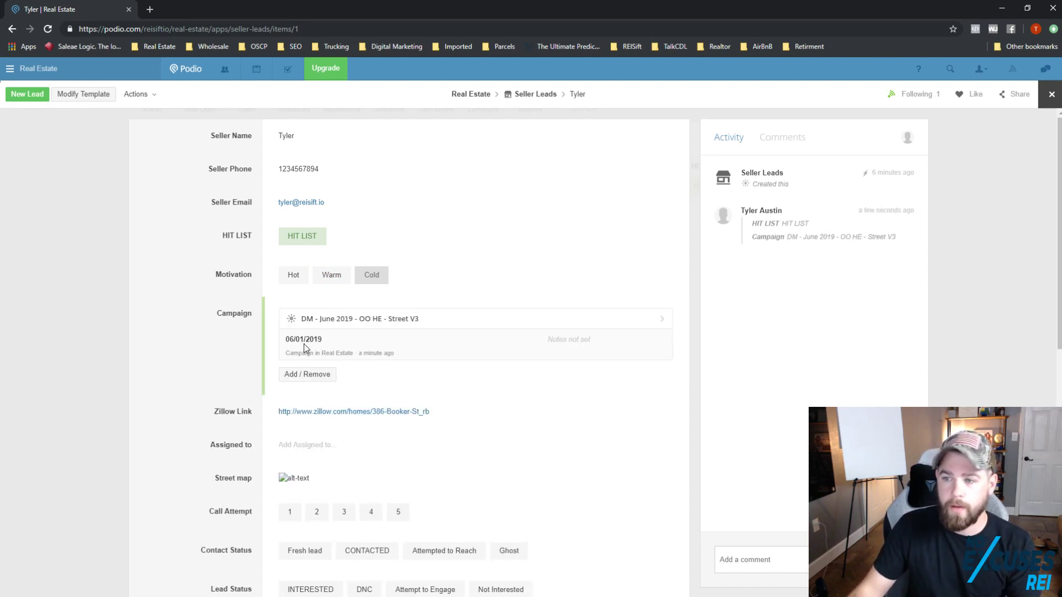
{"action": "left_click", "coordinate": [1051, 94]}
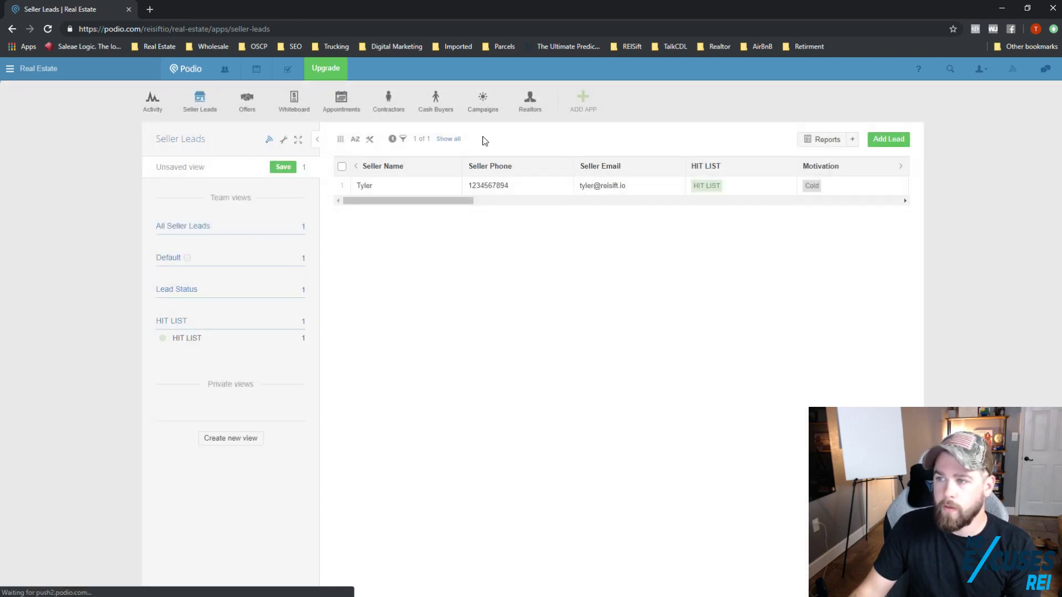
Step: Review the June 2019 campaign's related seller lead and 1,600.00 cost per lead, then close it
{"action": "left_click", "coordinate": [487, 108]}
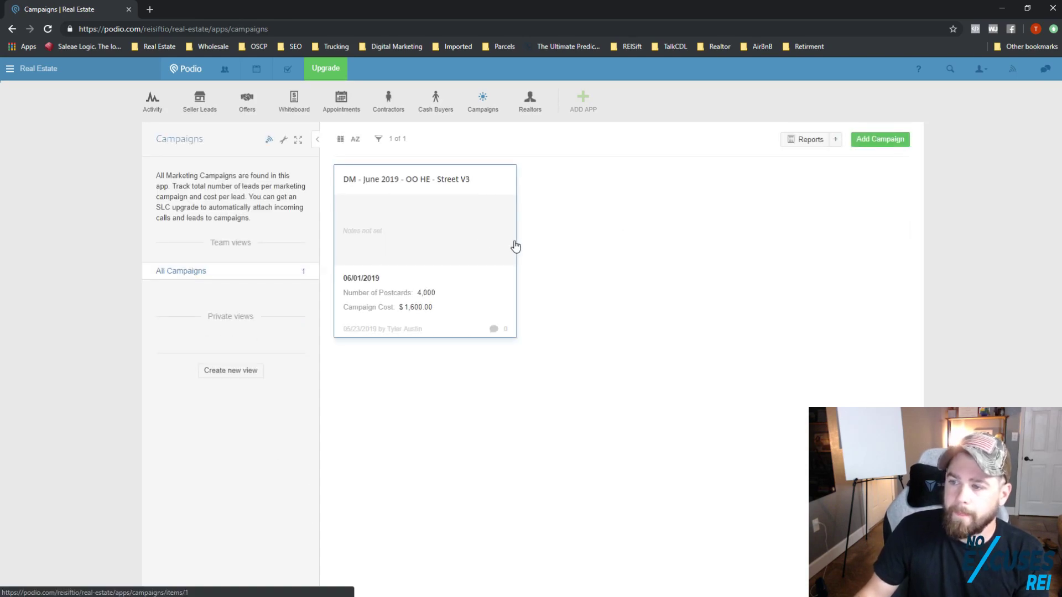
{"action": "left_click", "coordinate": [516, 247]}
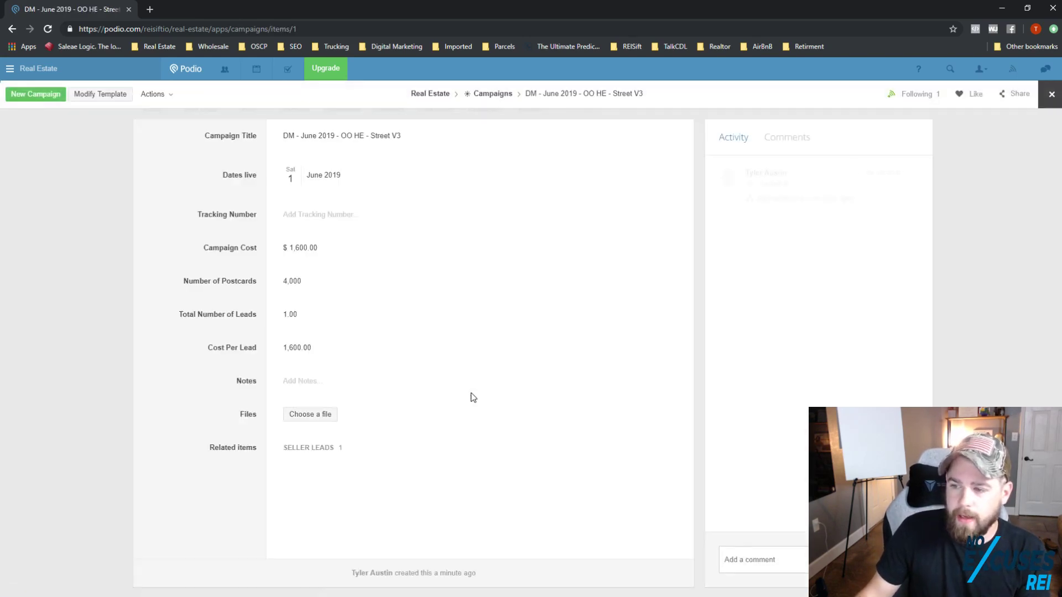
{"action": "scroll", "coordinate": [437, 410], "scroll_direction": "down", "scroll_amount": 1}
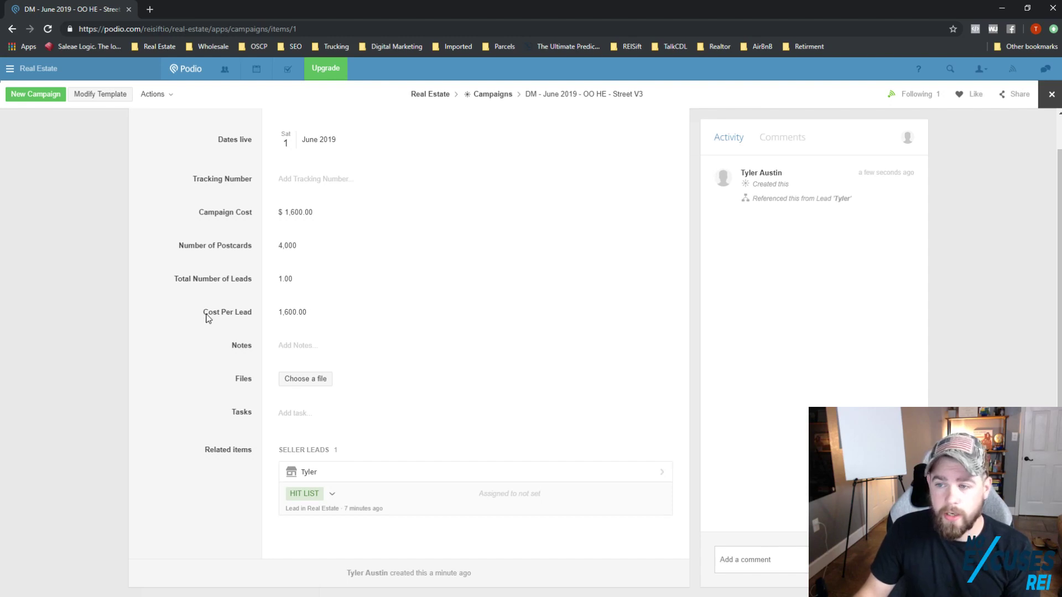
{"action": "left_click_drag", "start_coordinate": [207, 310], "coordinate": [252, 310]}
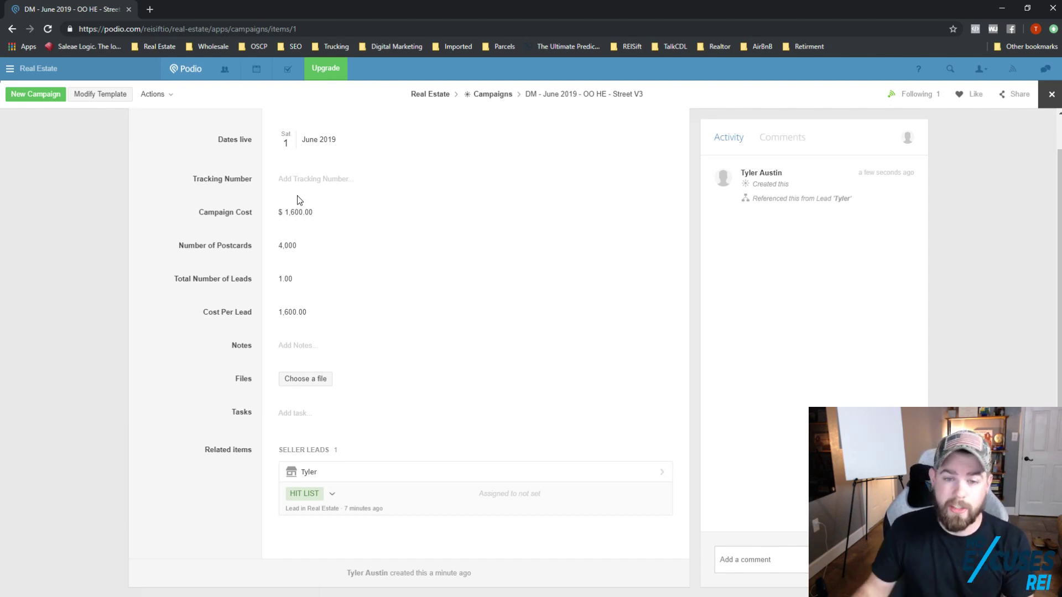
{"action": "left_click", "coordinate": [1052, 95]}
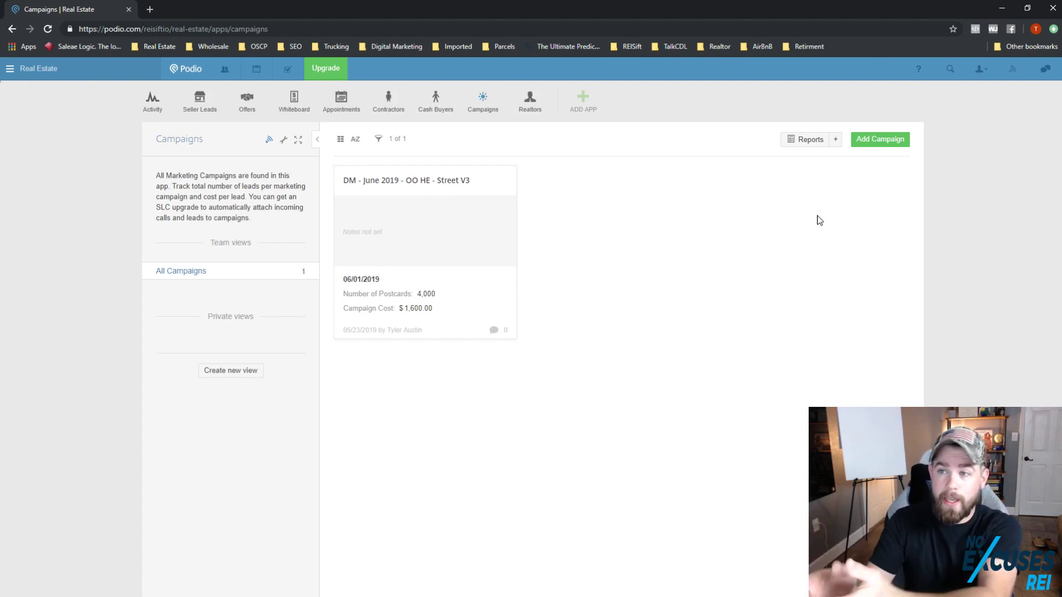
Step: Go from Seller Leads to the empty Whiteboard app
{"action": "left_click", "coordinate": [212, 114]}
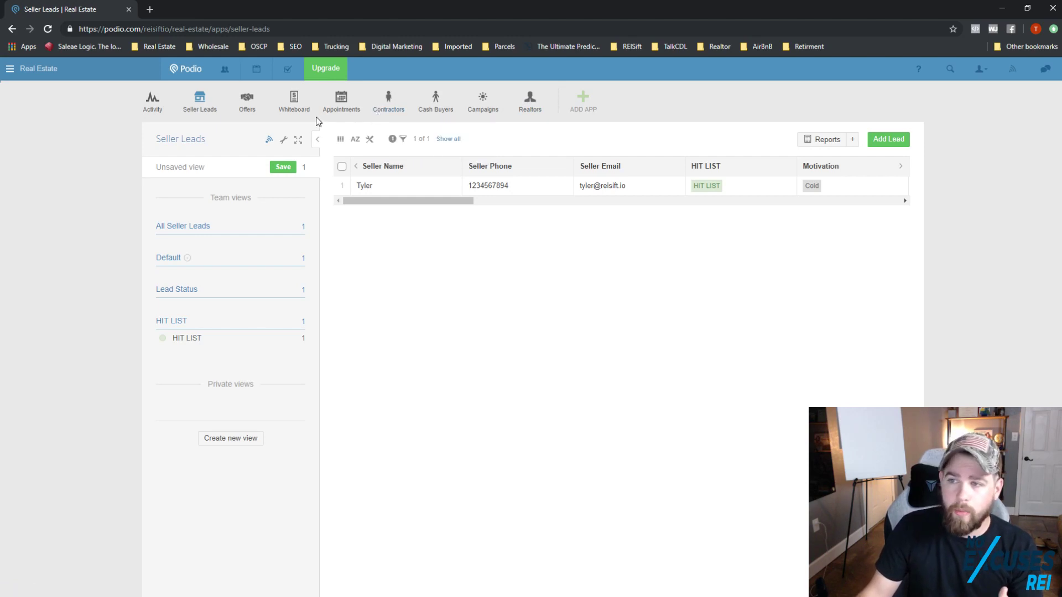
{"action": "left_click", "coordinate": [294, 102]}
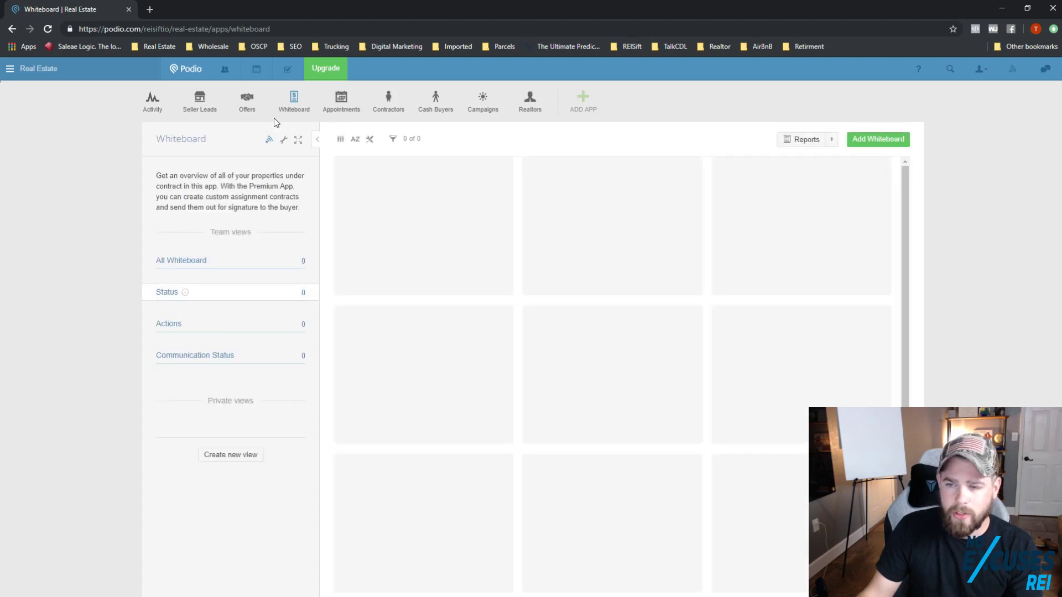
{"action": "left_click", "coordinate": [860, 139]}
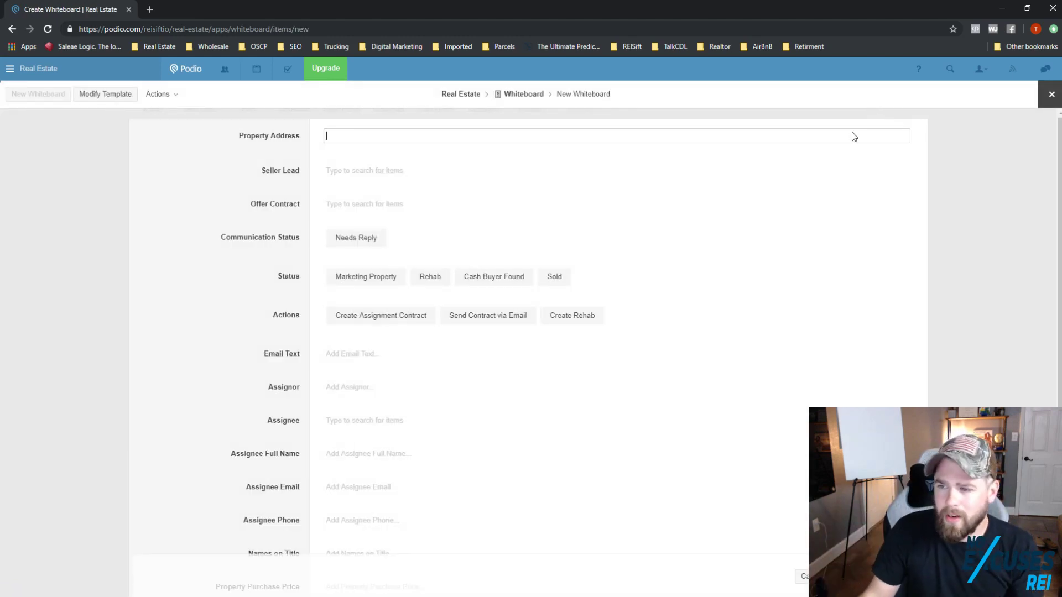
{"action": "left_click", "coordinate": [390, 285]}
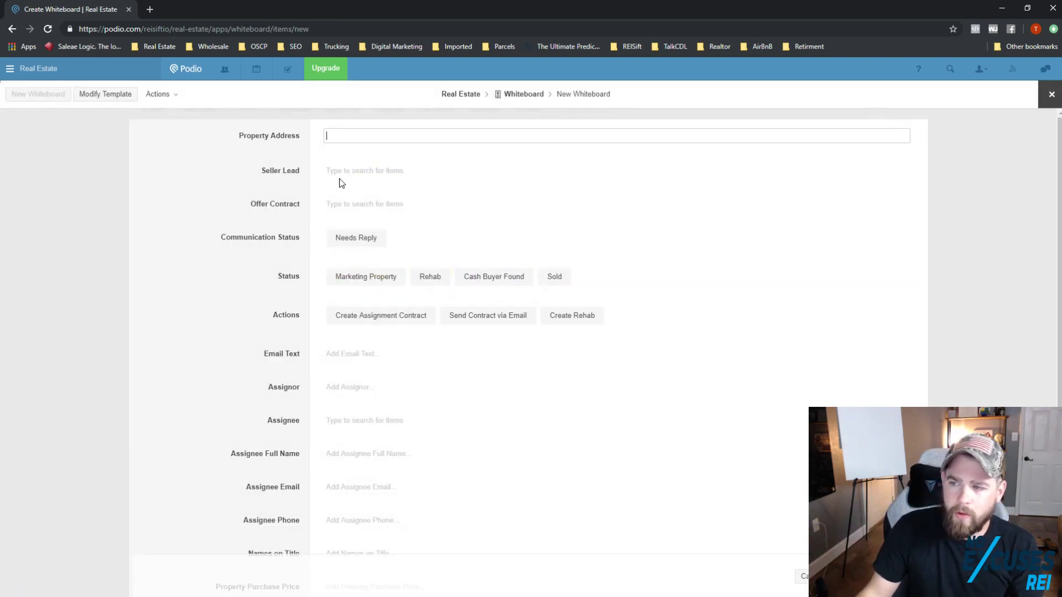
{"action": "left_click", "coordinate": [422, 286]}
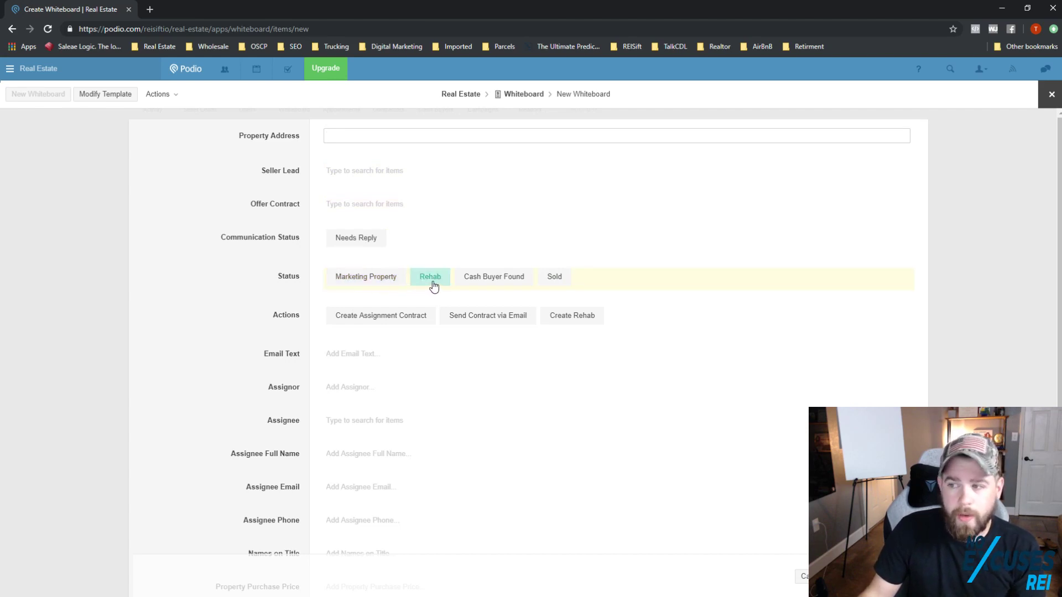
{"action": "left_click", "coordinate": [488, 285]}
{"action": "left_click", "coordinate": [366, 281]}
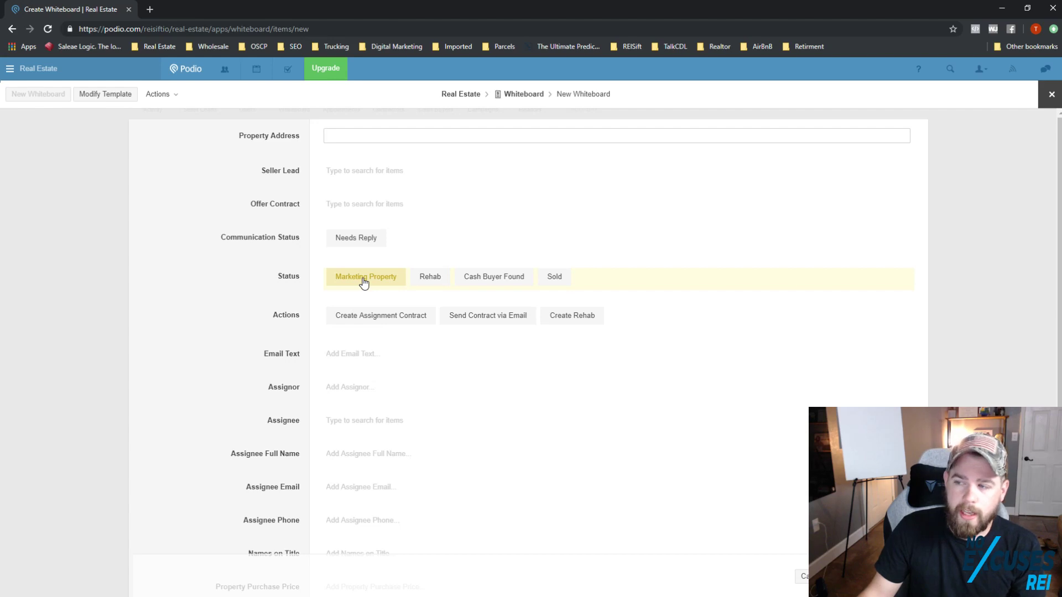
{"action": "left_click", "coordinate": [484, 281]}
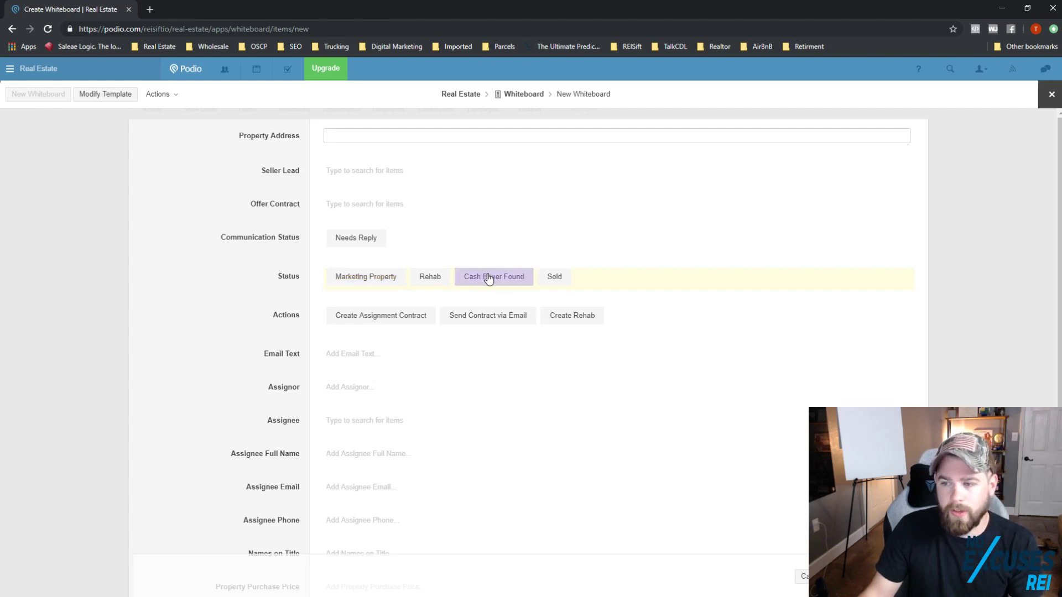
{"action": "left_click", "coordinate": [553, 278]}
{"action": "scroll", "coordinate": [550, 319], "scroll_direction": "down", "scroll_amount": 3}
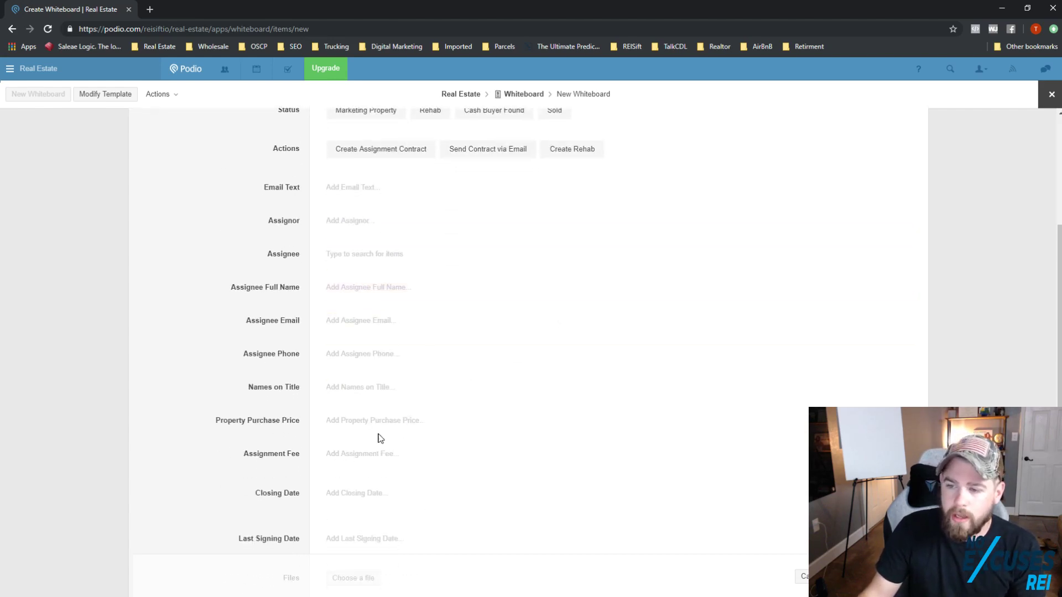
{"action": "scroll", "coordinate": [382, 442], "scroll_direction": "down", "scroll_amount": 2}
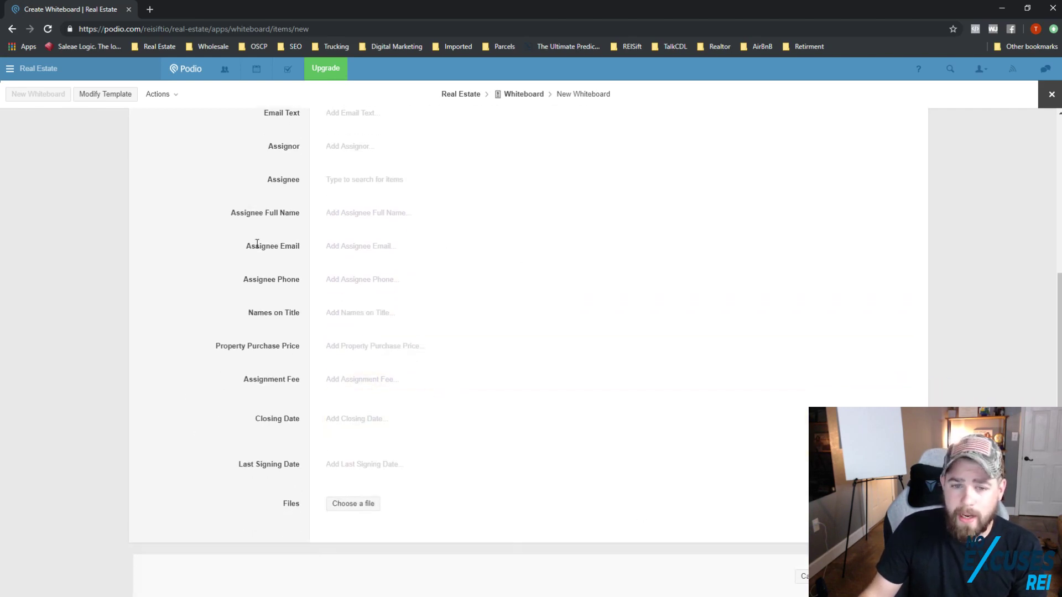
{"action": "scroll", "coordinate": [257, 244], "scroll_direction": "up", "scroll_amount": 5}
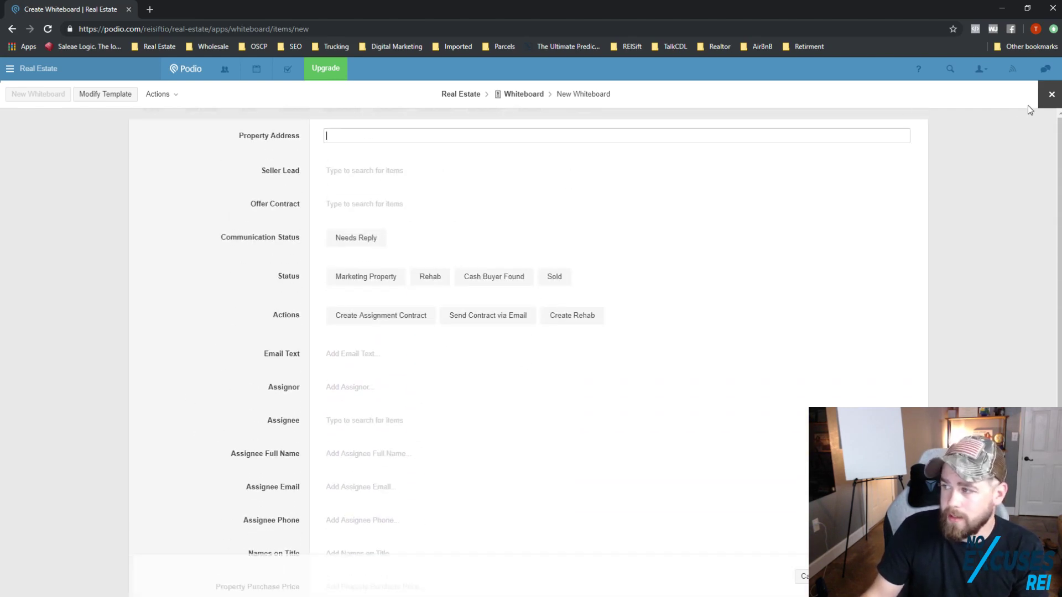
{"action": "left_click", "coordinate": [1051, 94]}
{"action": "left_click", "coordinate": [404, 159]}
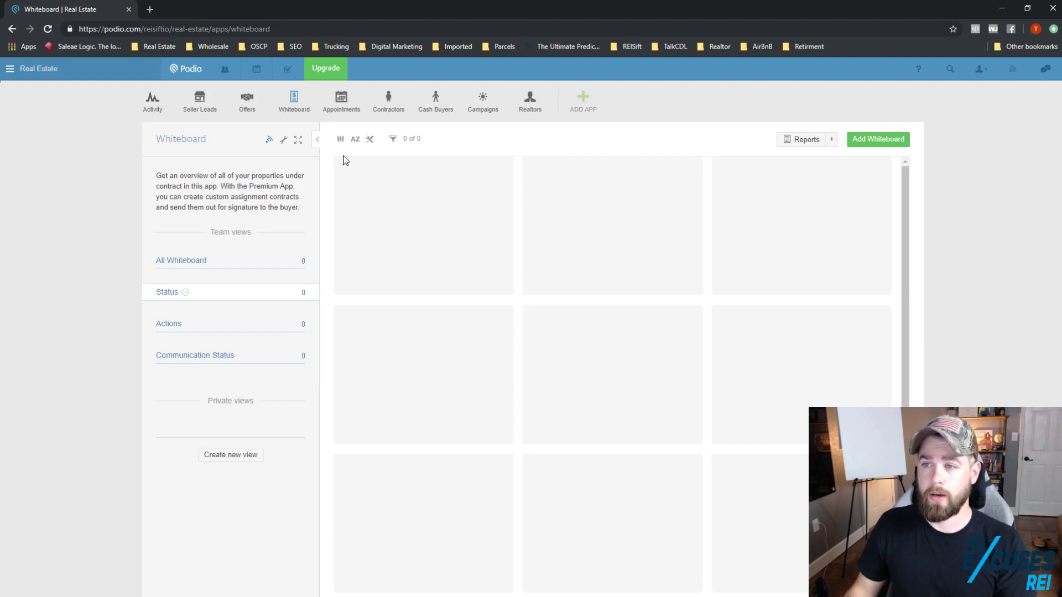
Step: Look over the workspace activity stream, then return to the Seller Leads list
{"action": "left_click", "coordinate": [157, 110]}
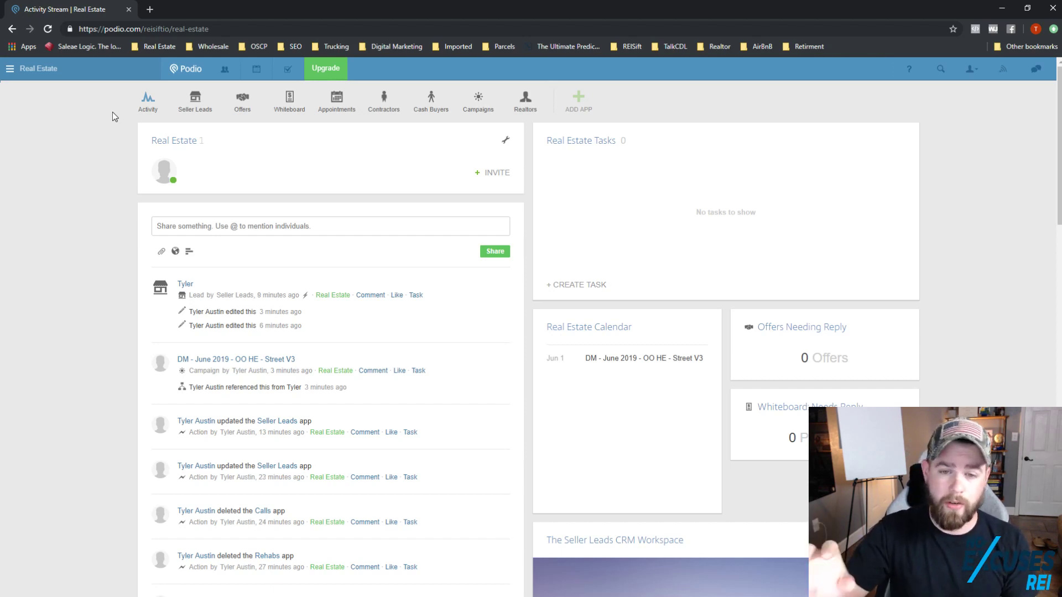
{"action": "left_click", "coordinate": [197, 102]}
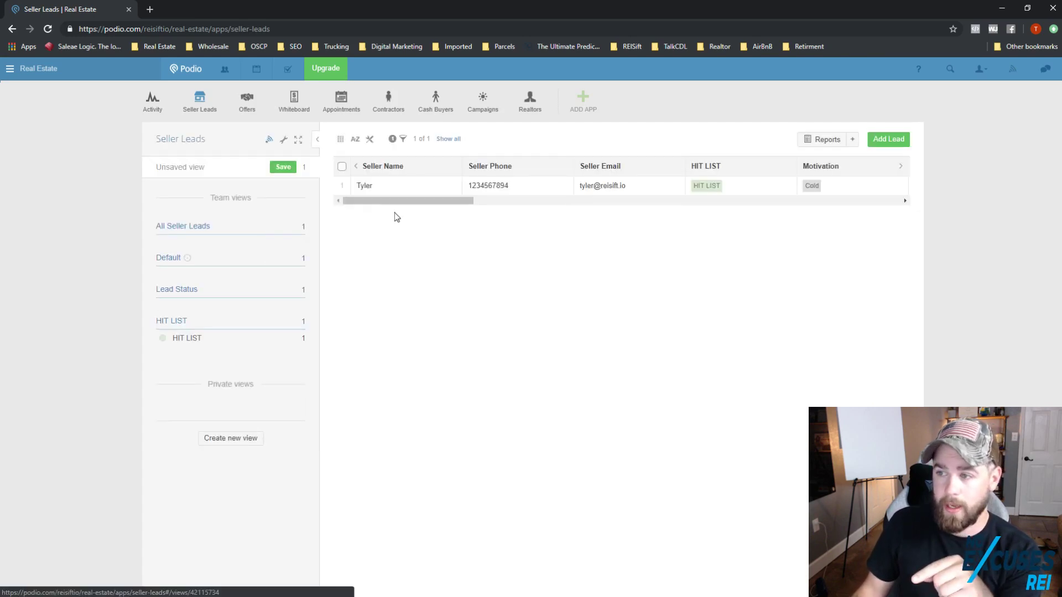
Step: Walk through the lead's Seller Phone, Motivation and Zillow Link fields, then go to the activity stream
{"action": "left_click", "coordinate": [379, 193]}
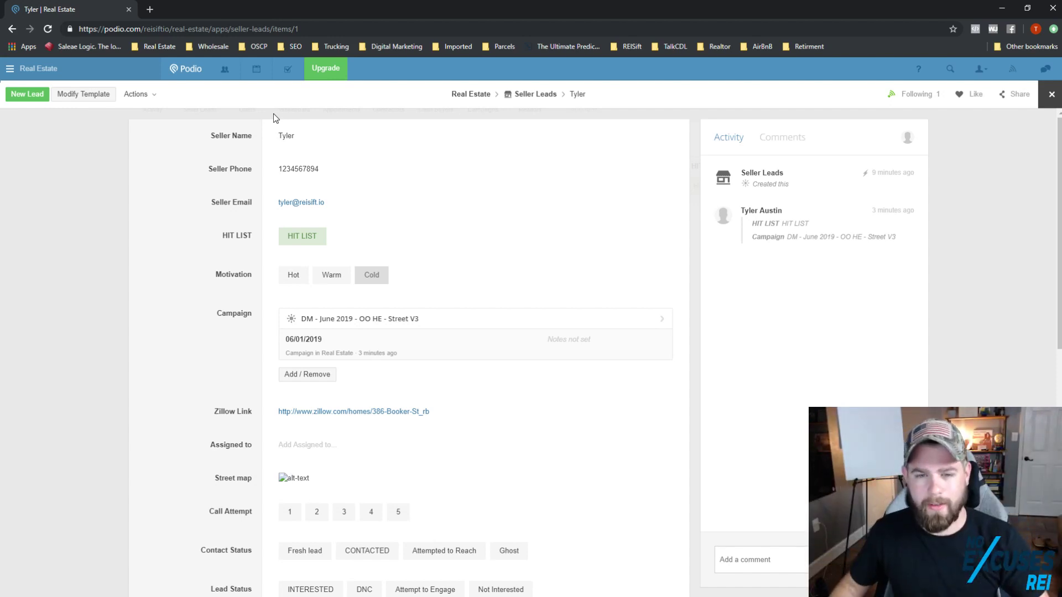
{"action": "double_click", "coordinate": [242, 167]}
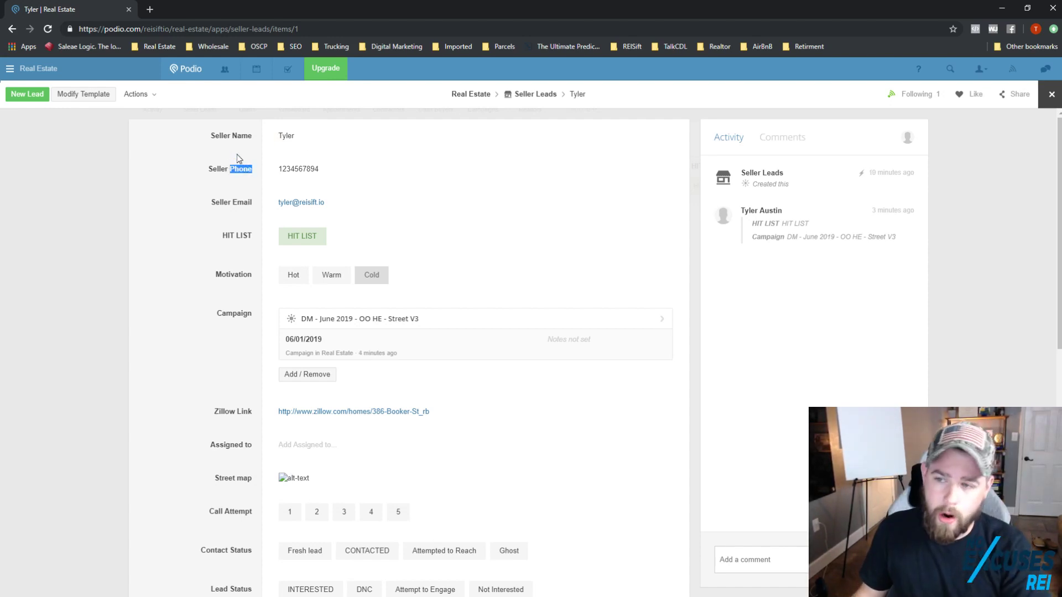
{"action": "left_click", "coordinate": [235, 208]}
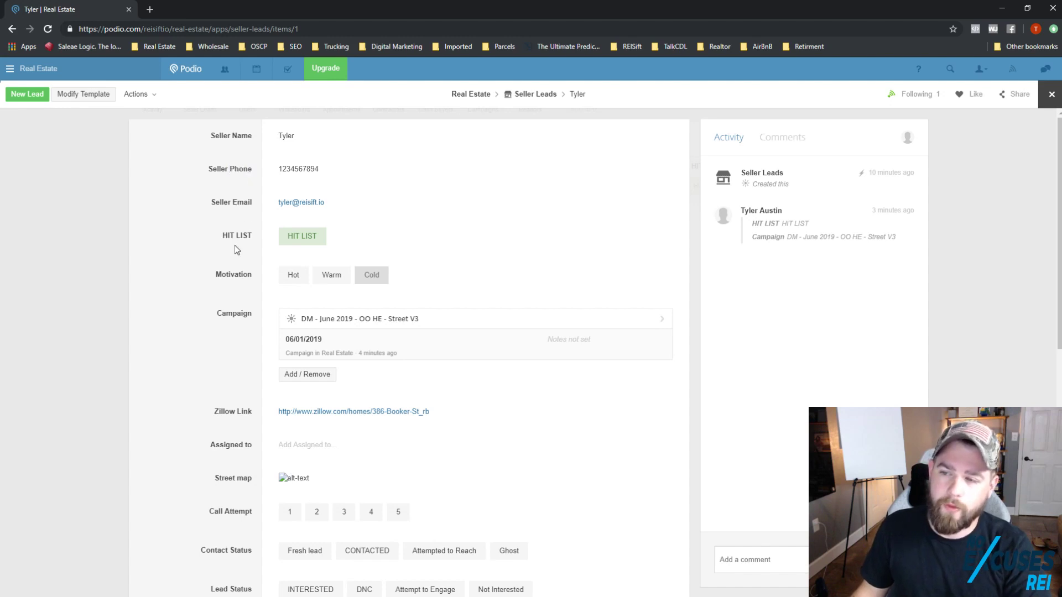
{"action": "double_click", "coordinate": [233, 275]}
{"action": "left_click", "coordinate": [231, 321]}
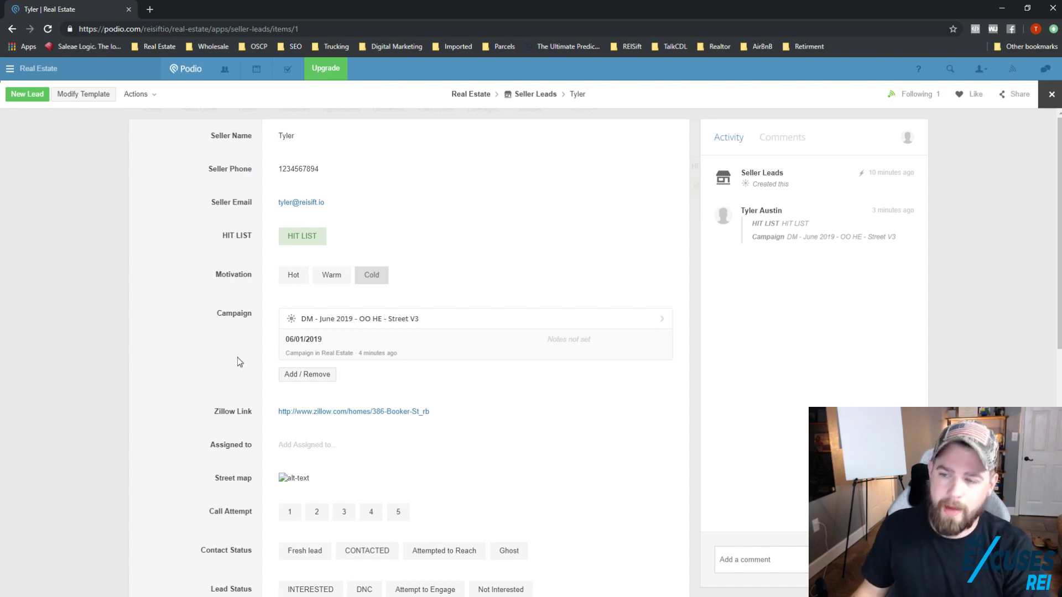
{"action": "double_click", "coordinate": [227, 412]}
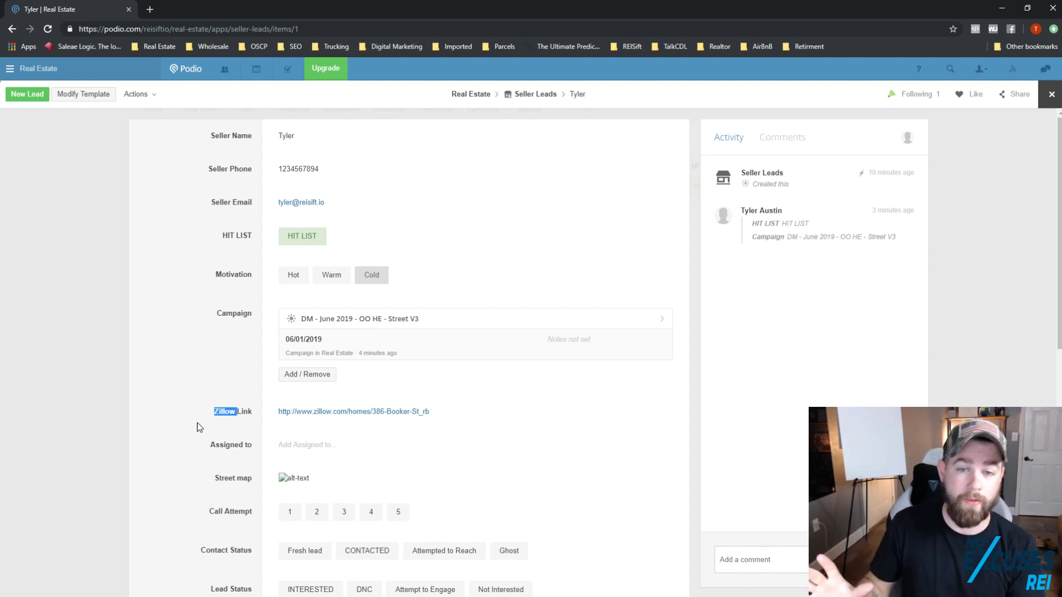
{"action": "left_click", "coordinate": [204, 244]}
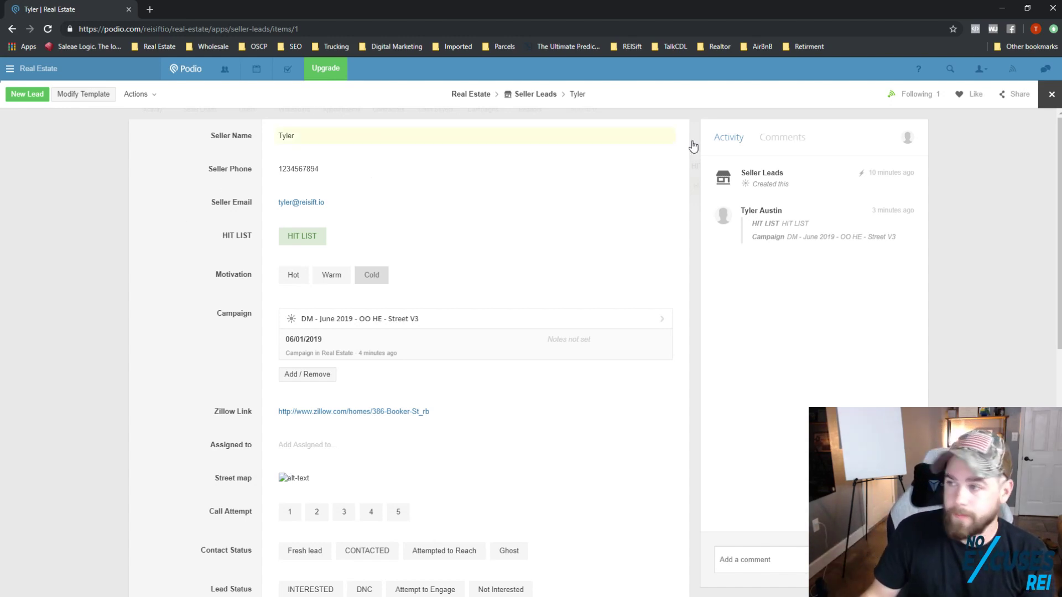
{"action": "left_click", "coordinate": [1052, 94]}
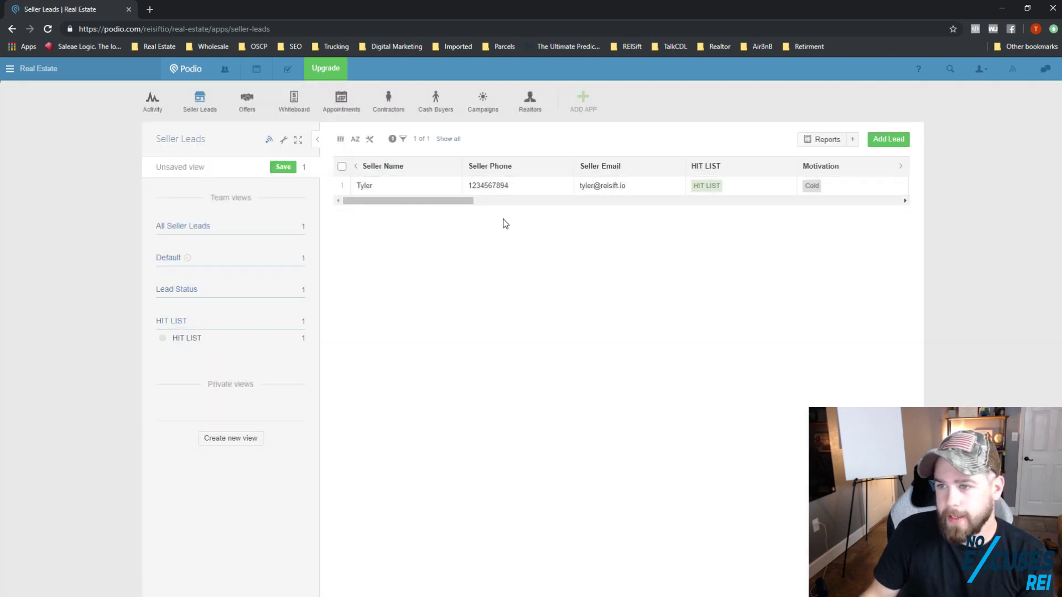
{"action": "left_click", "coordinate": [166, 108]}
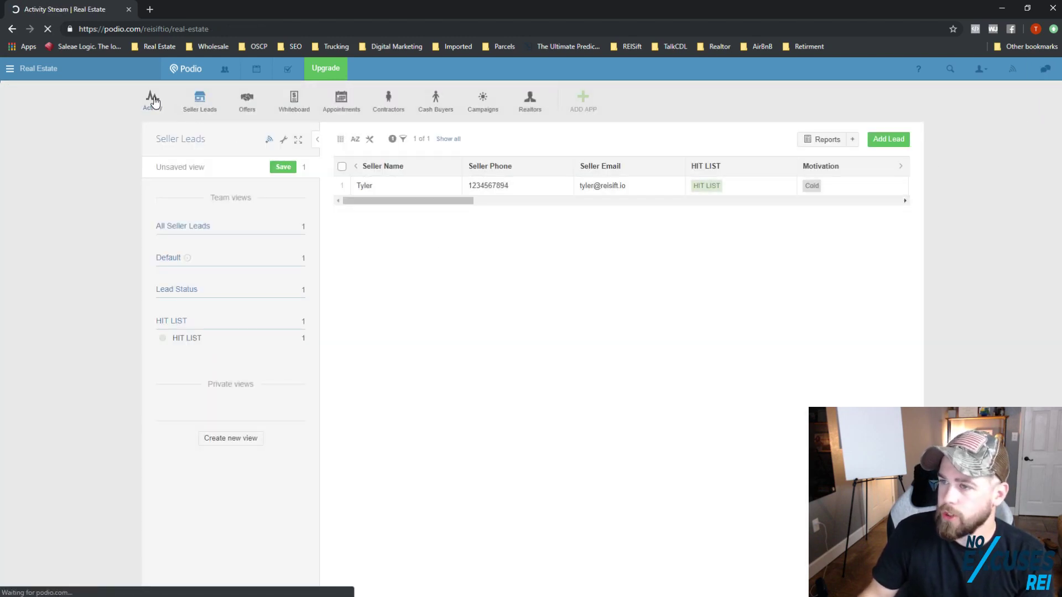